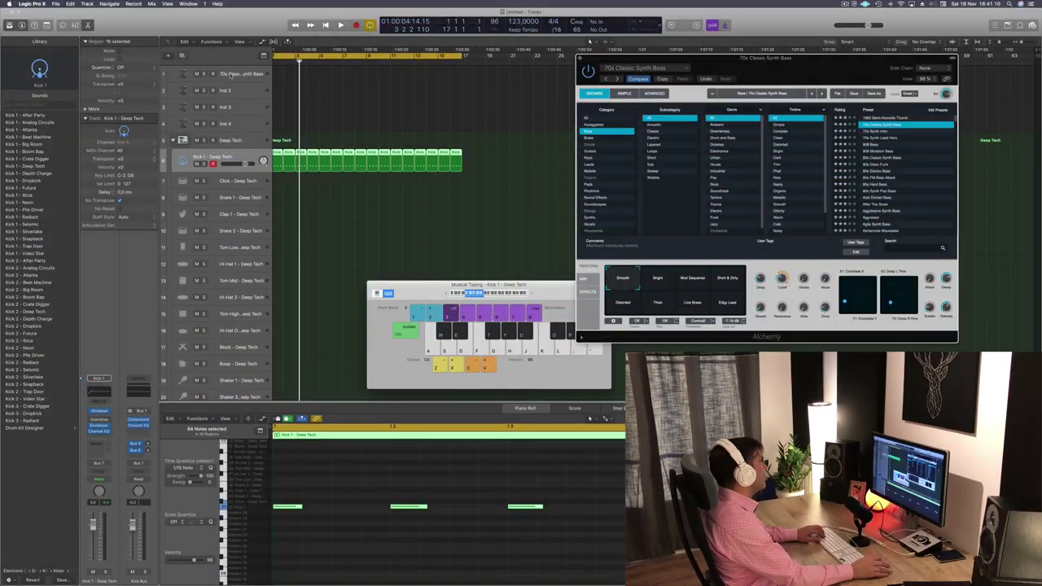
Step: Select the 70s Classic Synth Bass track and raise the Musical Typing keyboard by one octave
{"action": "left_click", "coordinate": [232, 74]}
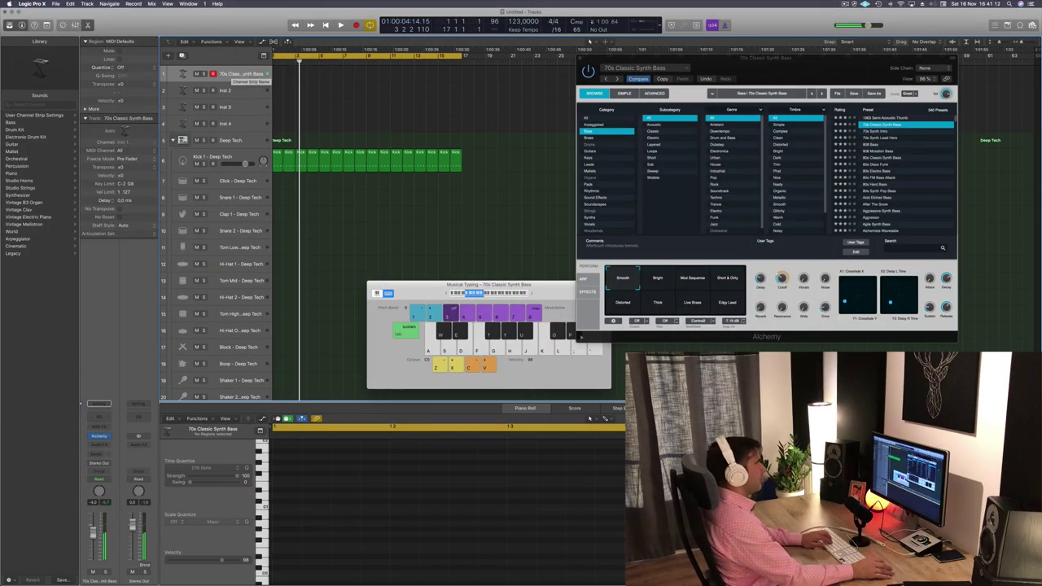
{"action": "left_click", "coordinate": [530, 297]}
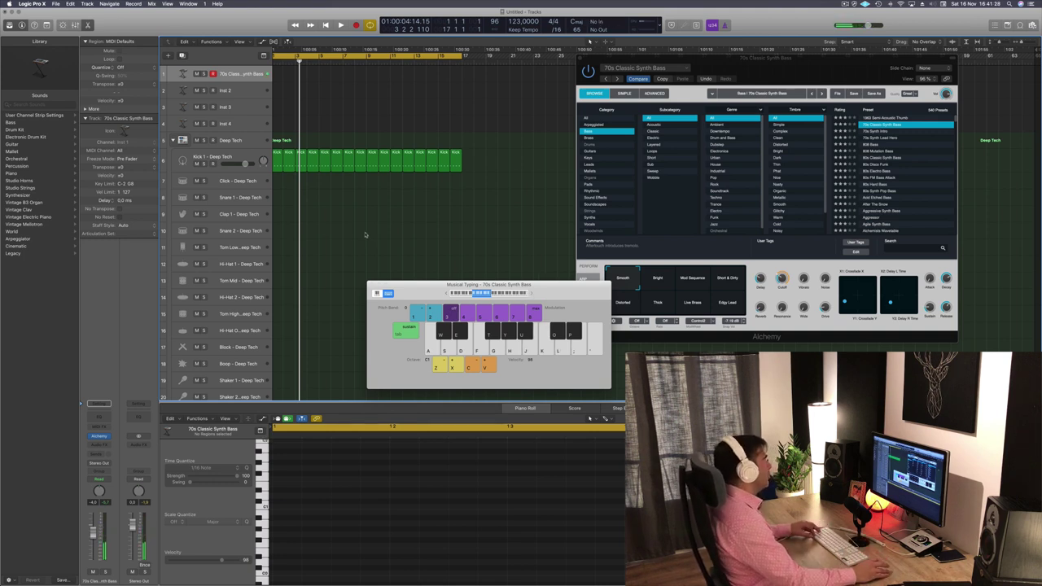
{"action": "scroll", "coordinate": [366, 235], "scroll_direction": "left", "scroll_amount": 1}
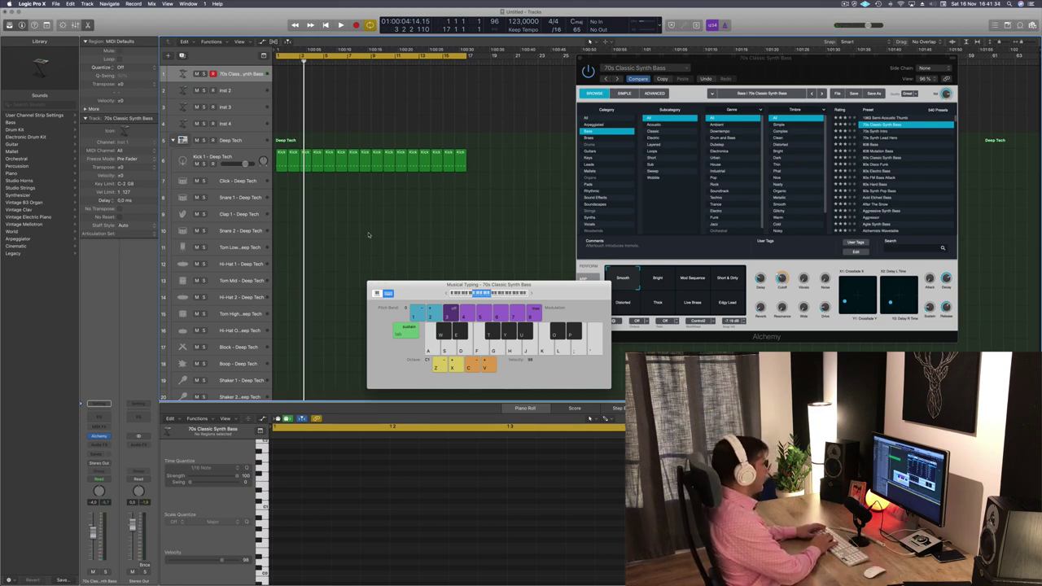
Step: Play the kick pattern from the start and try out bass notes over it with Musical Typing
{"action": "key", "text": "space"}
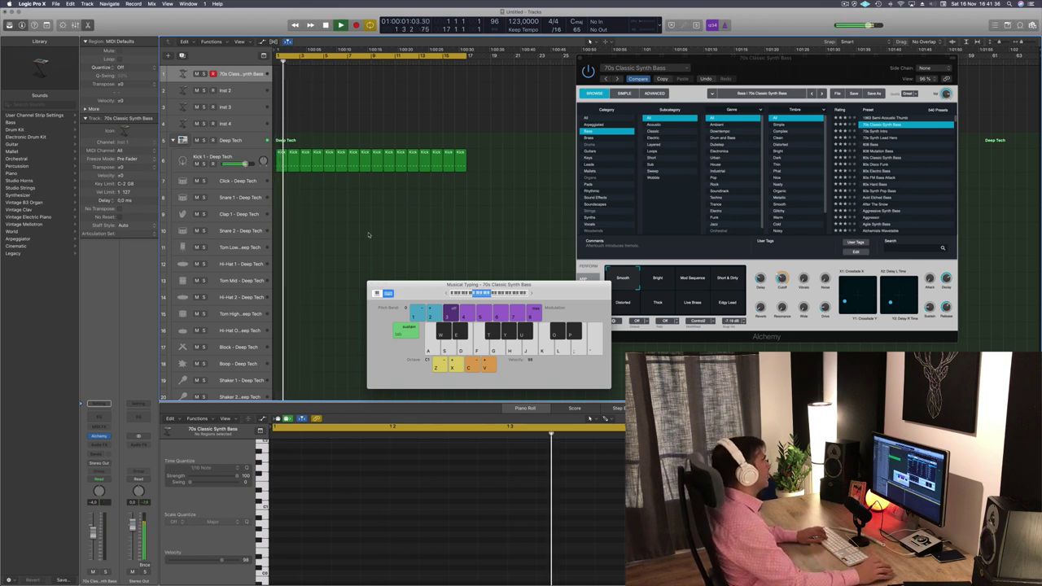
{"action": "key", "text": "d"}
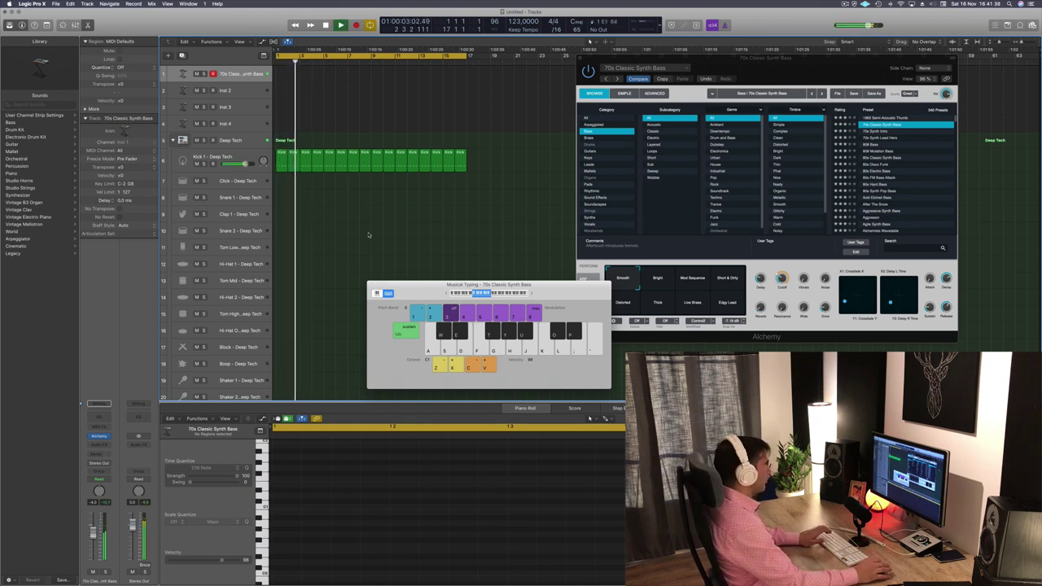
{"action": "key", "text": "l"}
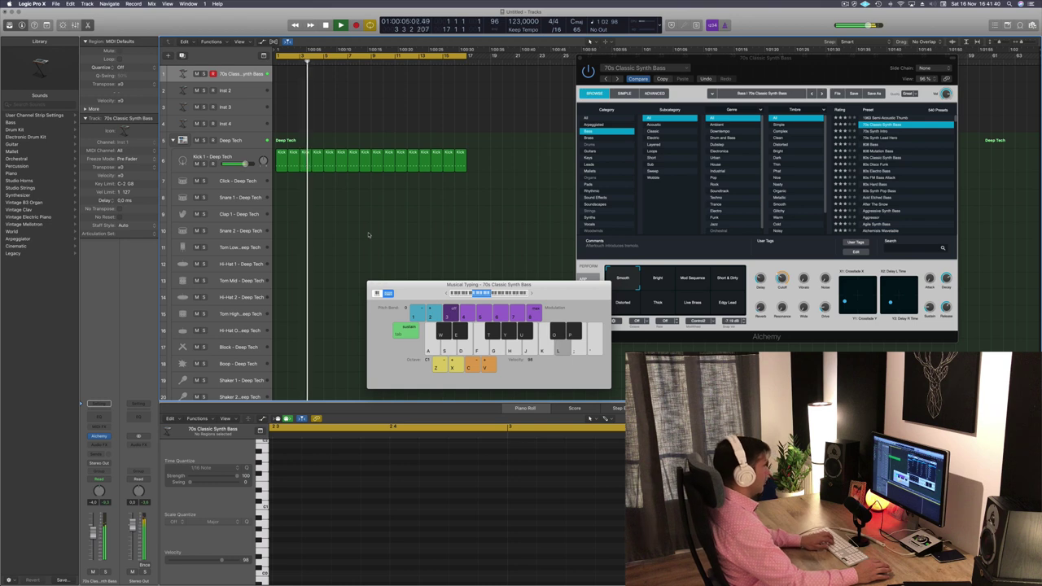
{"action": "key", "text": "l"}
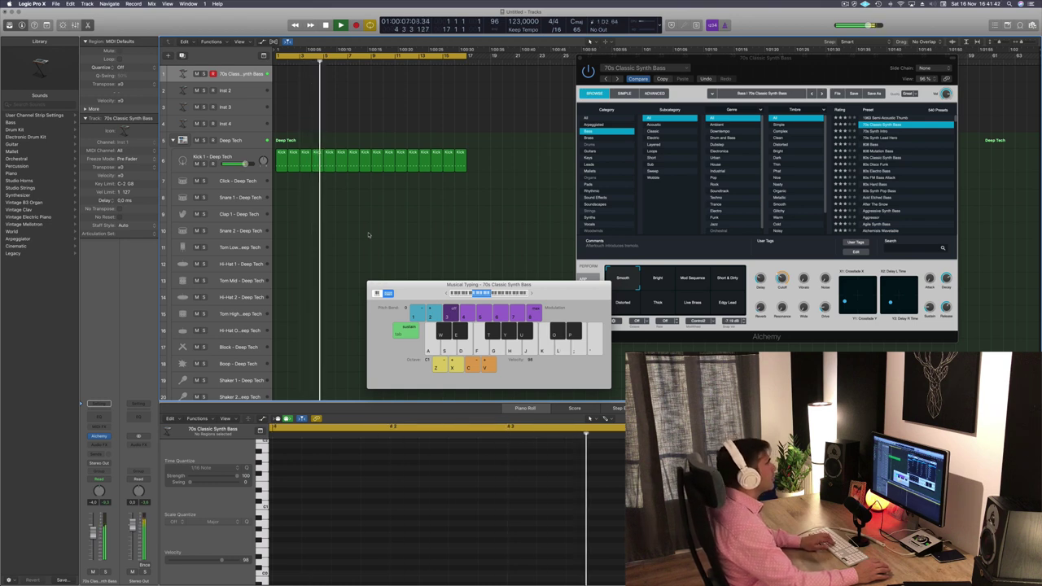
{"action": "key", "text": "l"}
{"action": "key", "text": "semicolon"}
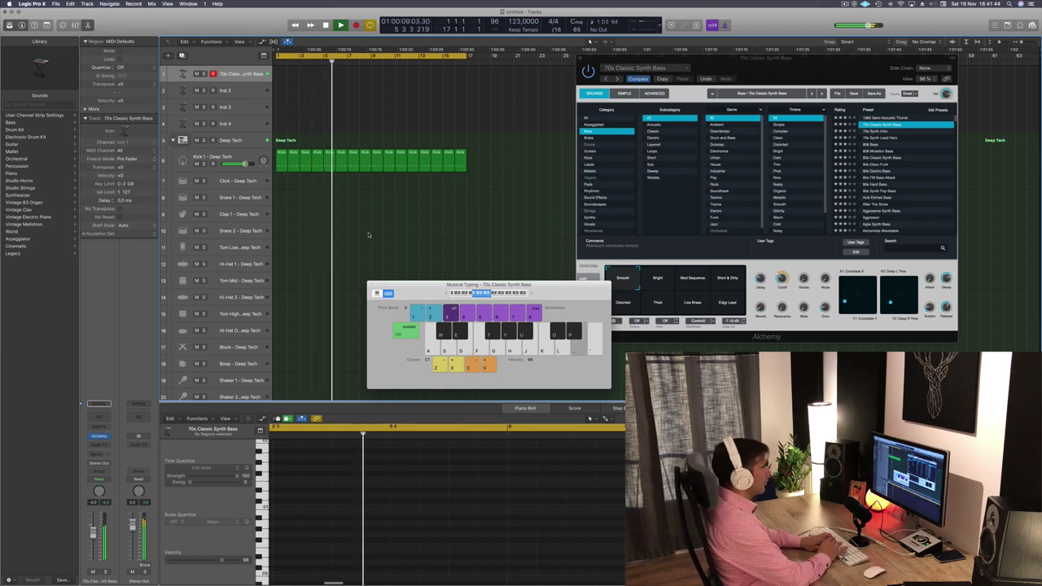
{"action": "key", "text": "apostrophe"}
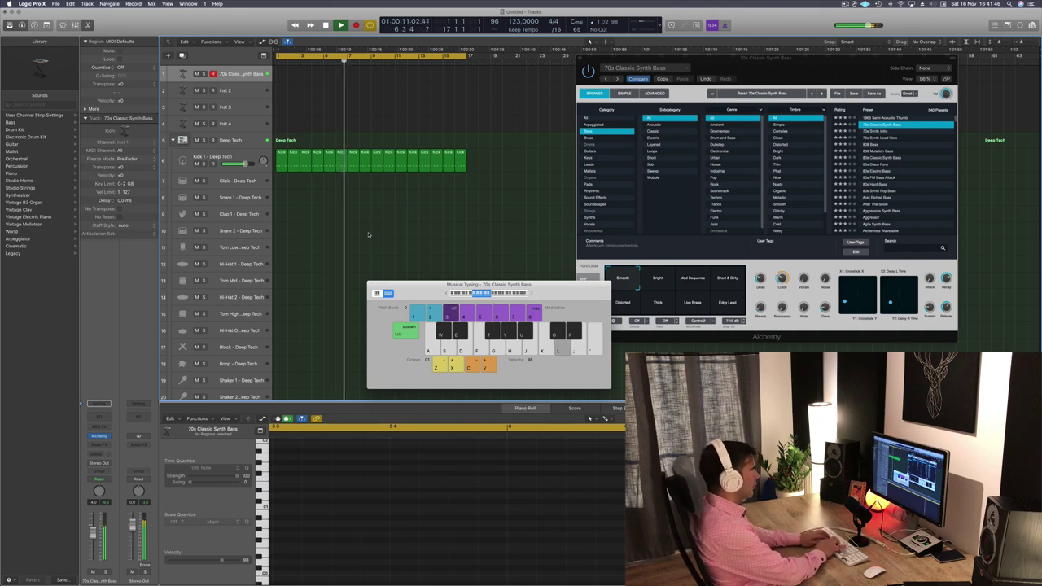
{"action": "key", "text": "apostrophe"}
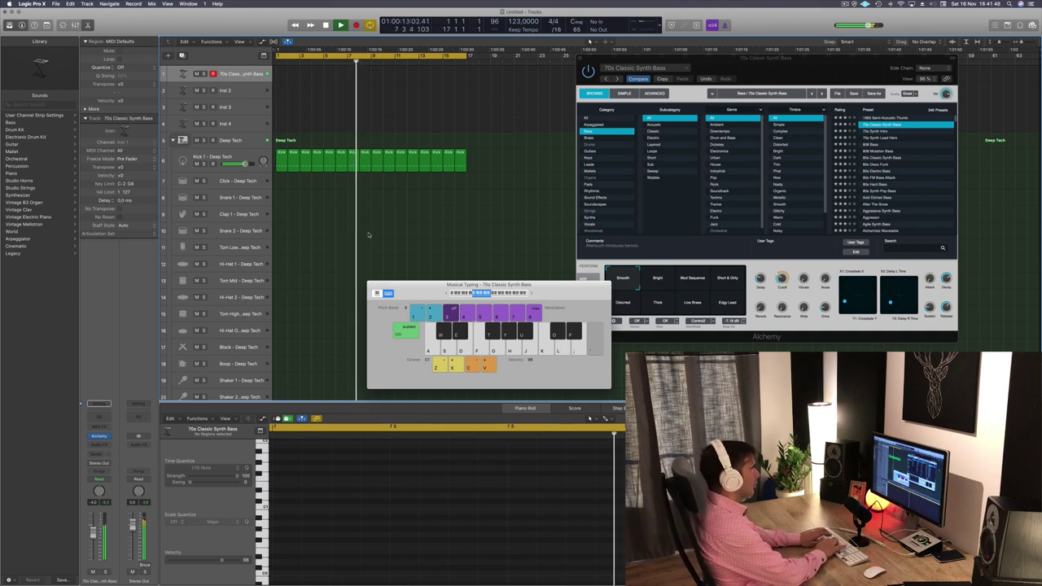
{"action": "key", "text": "k"}
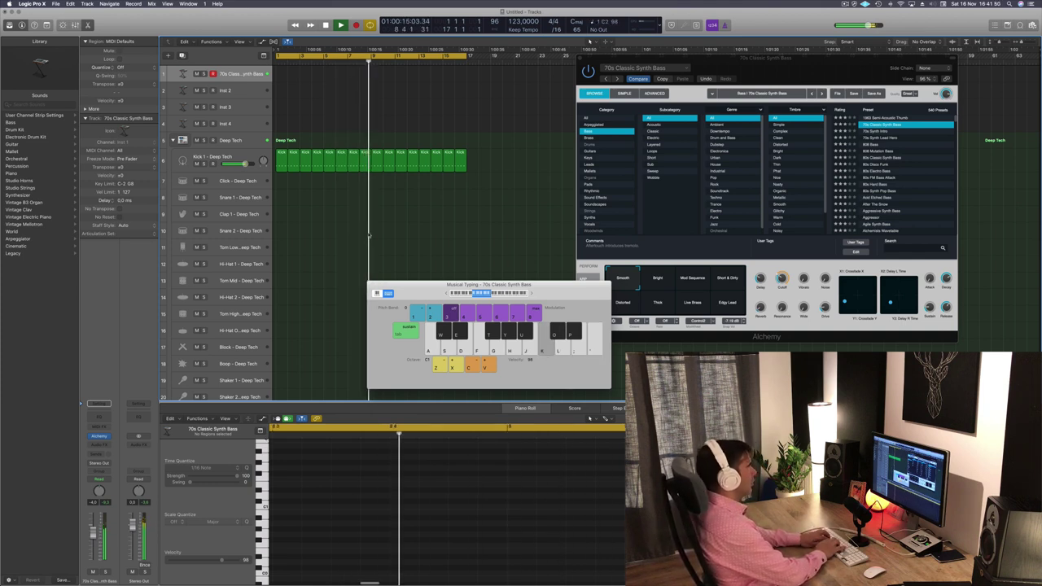
{"action": "key", "text": "g"}
{"action": "key", "text": "h"}
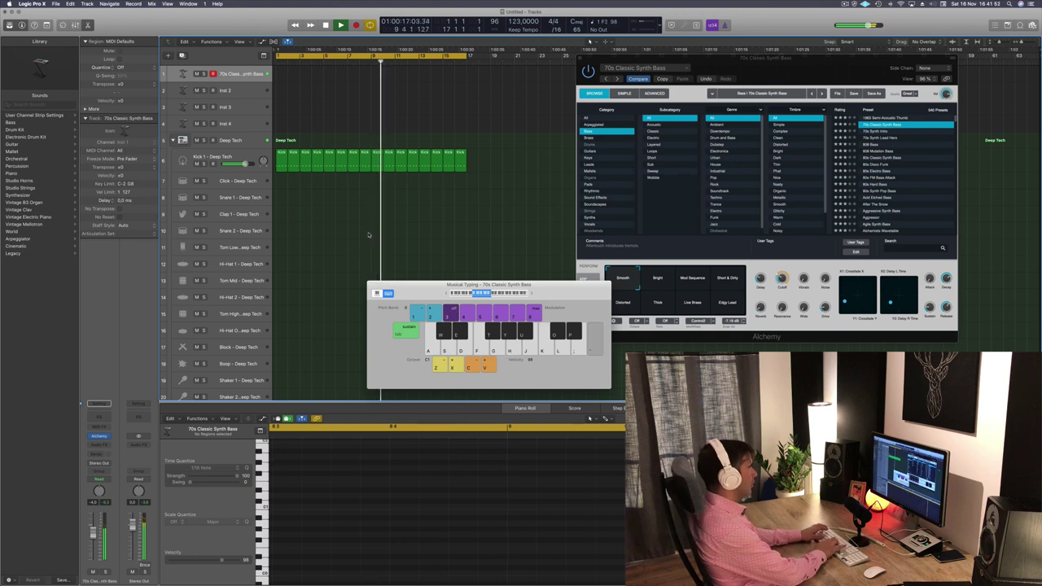
{"action": "key", "text": "l"}
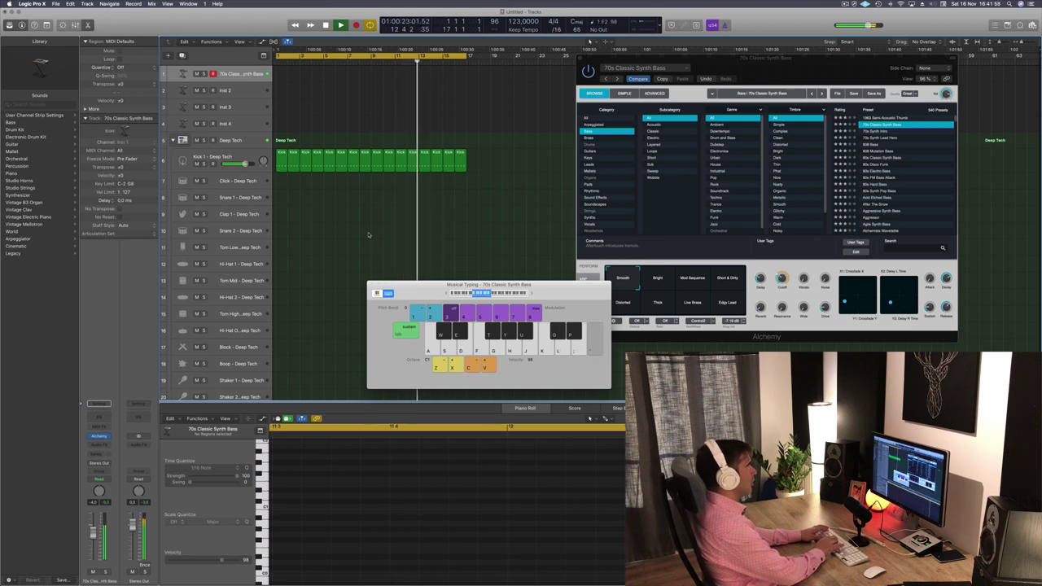
{"action": "key", "text": "k"}
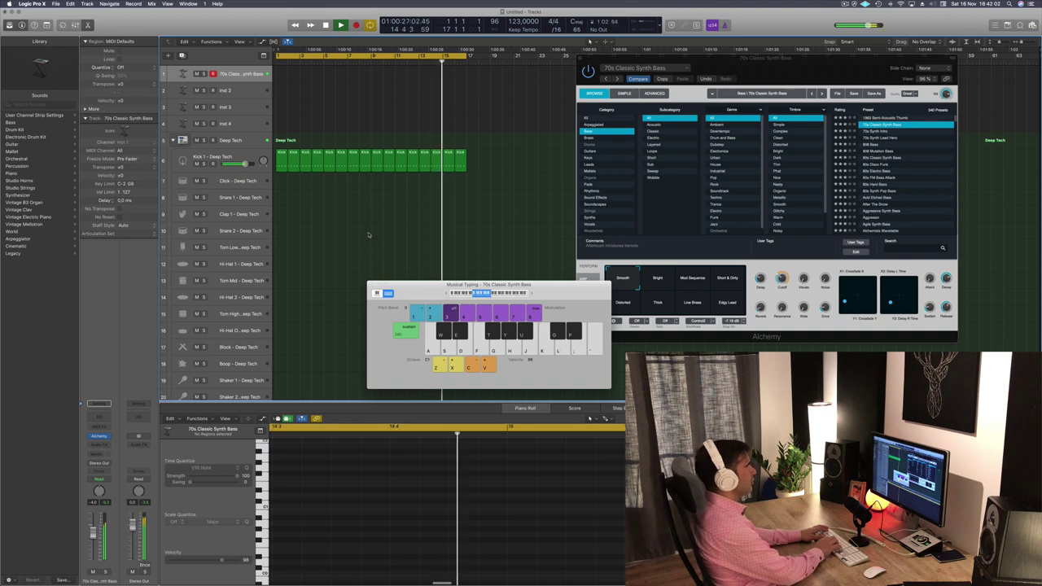
{"action": "key", "text": "apostrophe"}
{"action": "key", "text": "semicolon"}
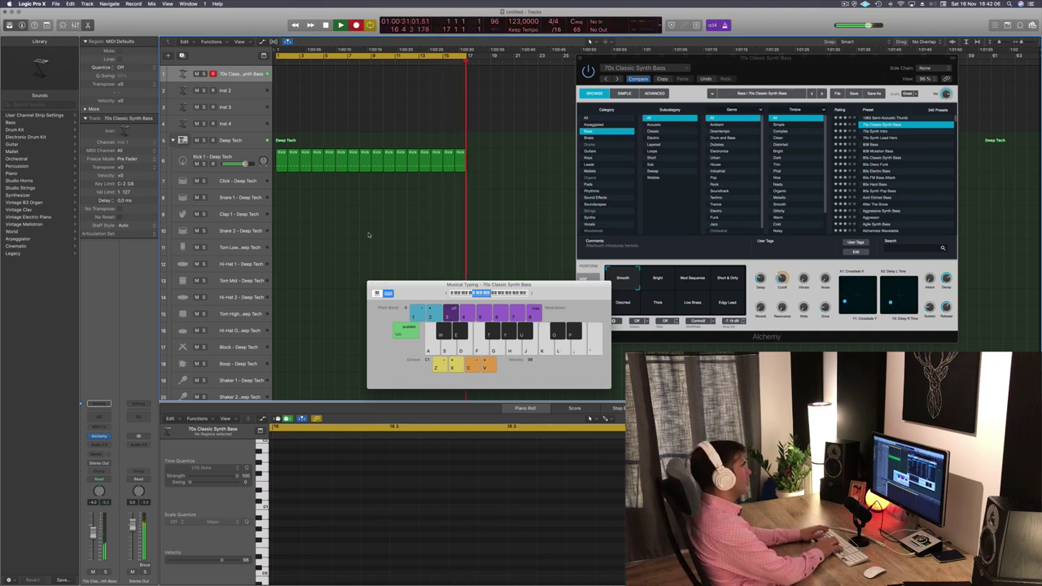
Step: Record a bass line over the kick pattern on the 70s Classic Synth Bass track, stopping at about bar 11
{"action": "key", "text": "r"}
{"action": "key", "text": "l"}
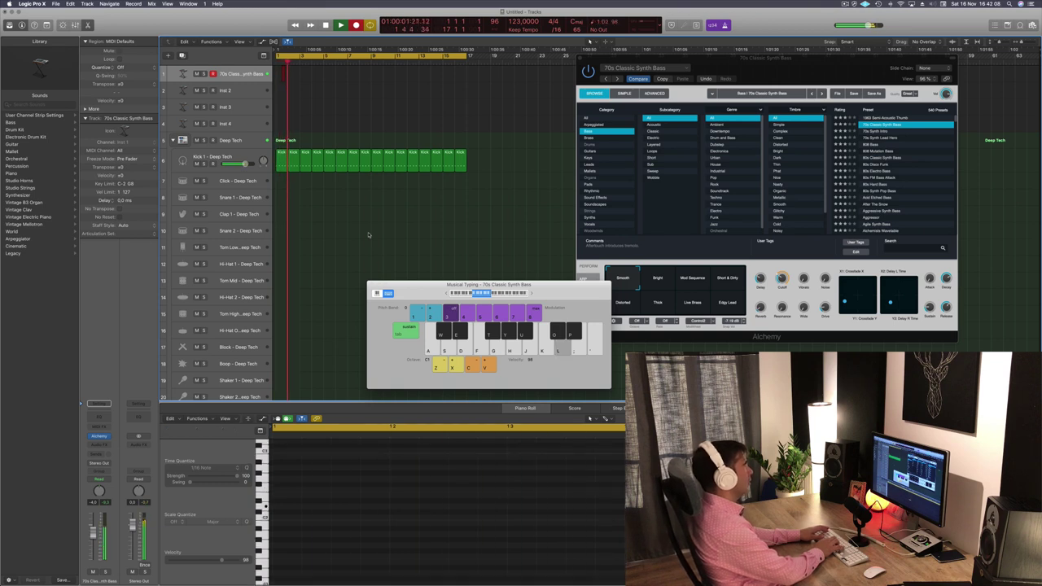
{"action": "key", "text": "apostrophe"}
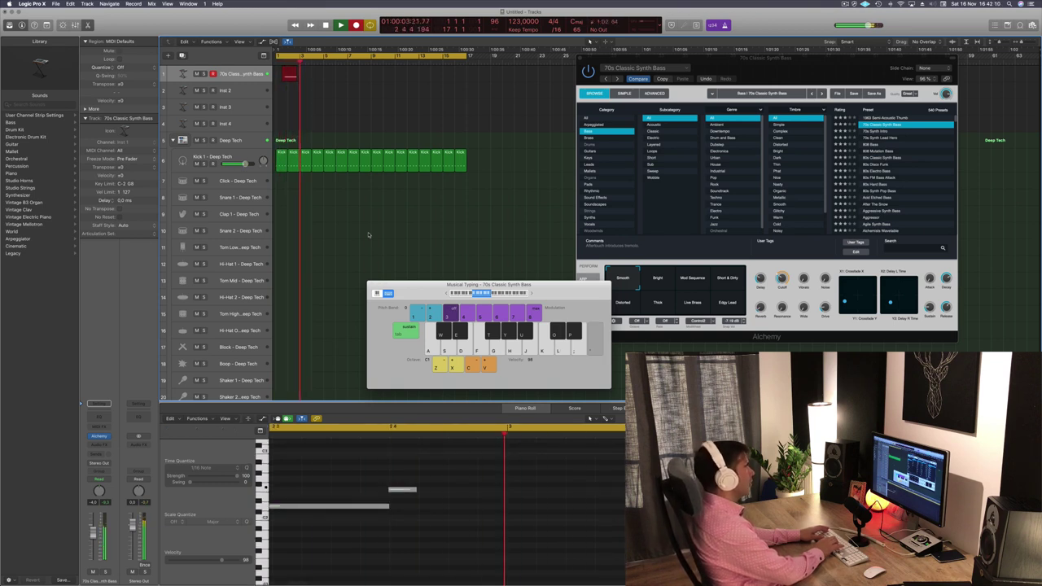
{"action": "key", "text": "j"}
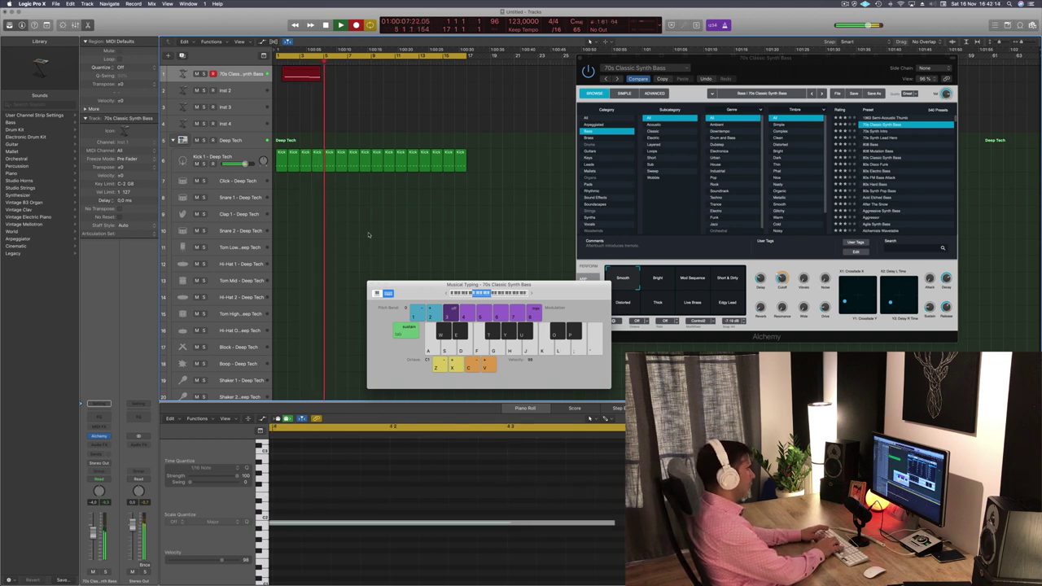
{"action": "key", "text": "semicolon"}
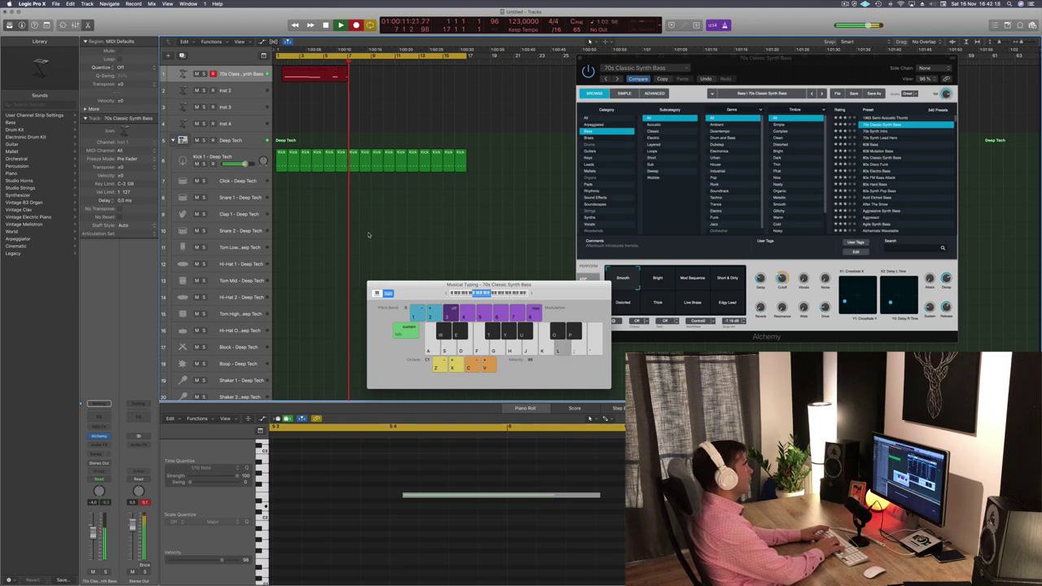
{"action": "key", "text": "apostrophe"}
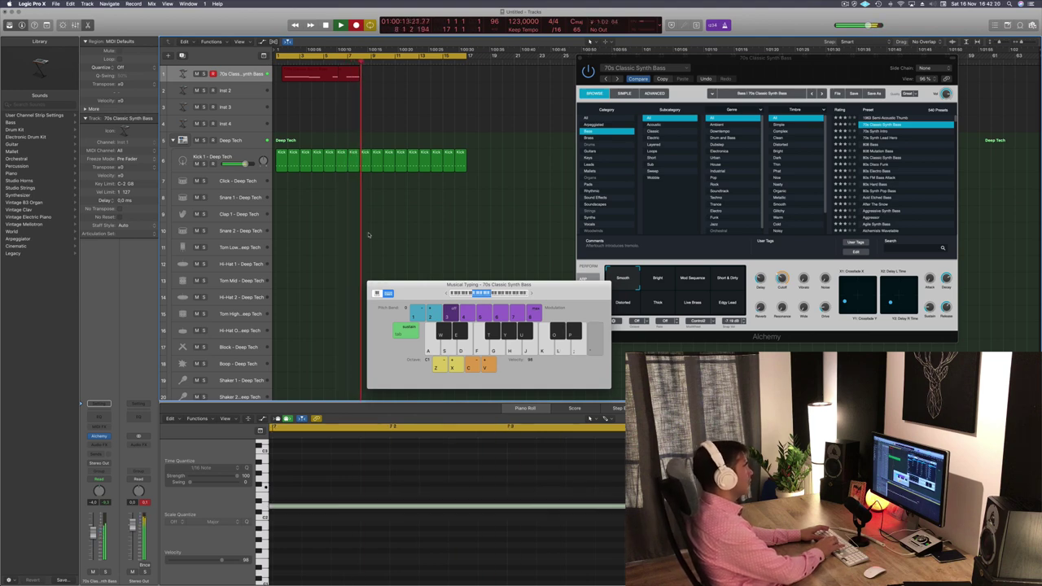
{"action": "key", "text": "h"}
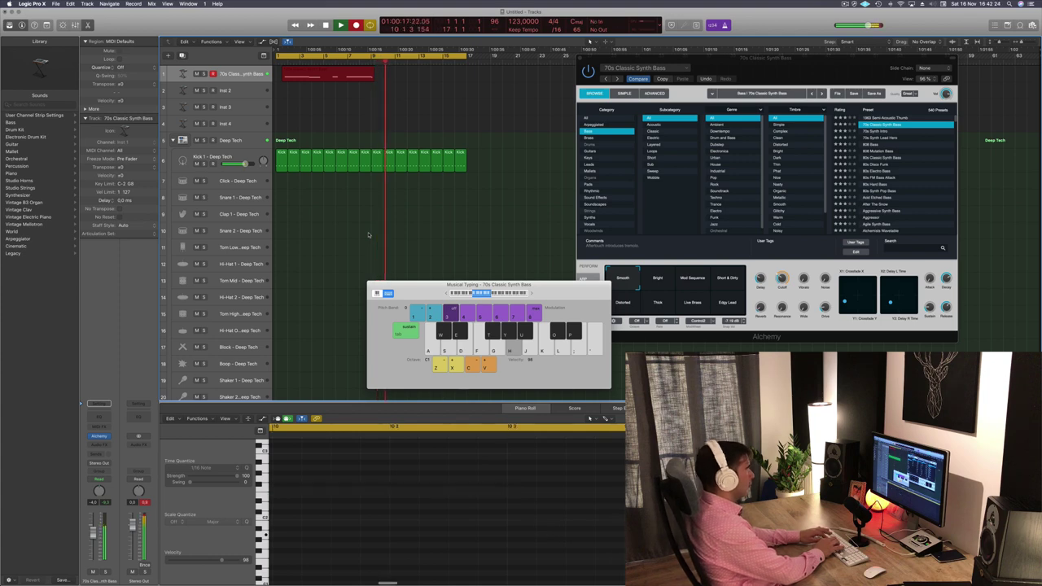
{"action": "key", "text": "space"}
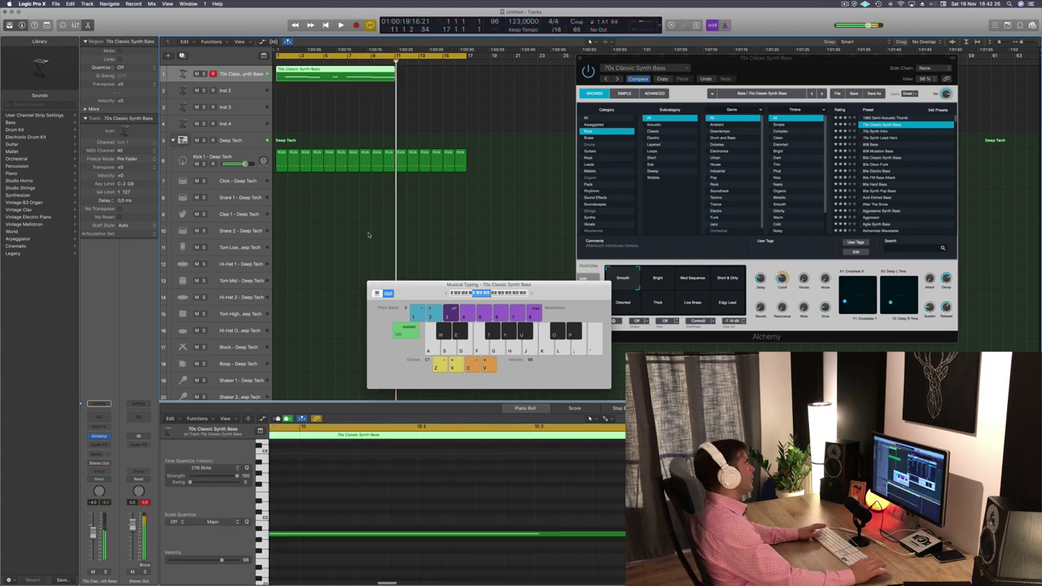
Step: Open the recorded bass region in the Piano Roll and select its last five notes, from bar 5 onward
{"action": "double_click", "coordinate": [353, 75]}
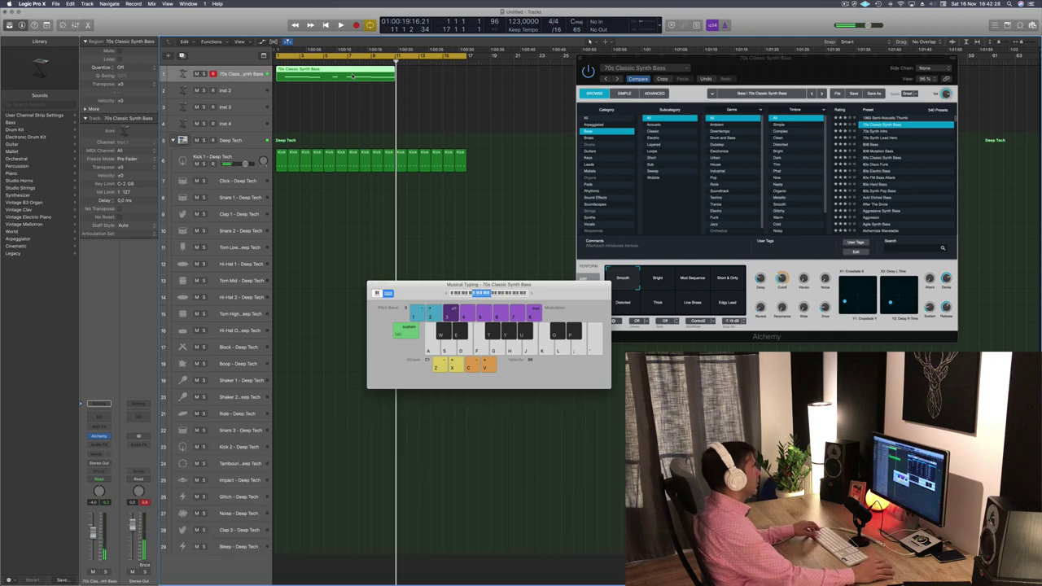
{"action": "double_click", "coordinate": [352, 76]}
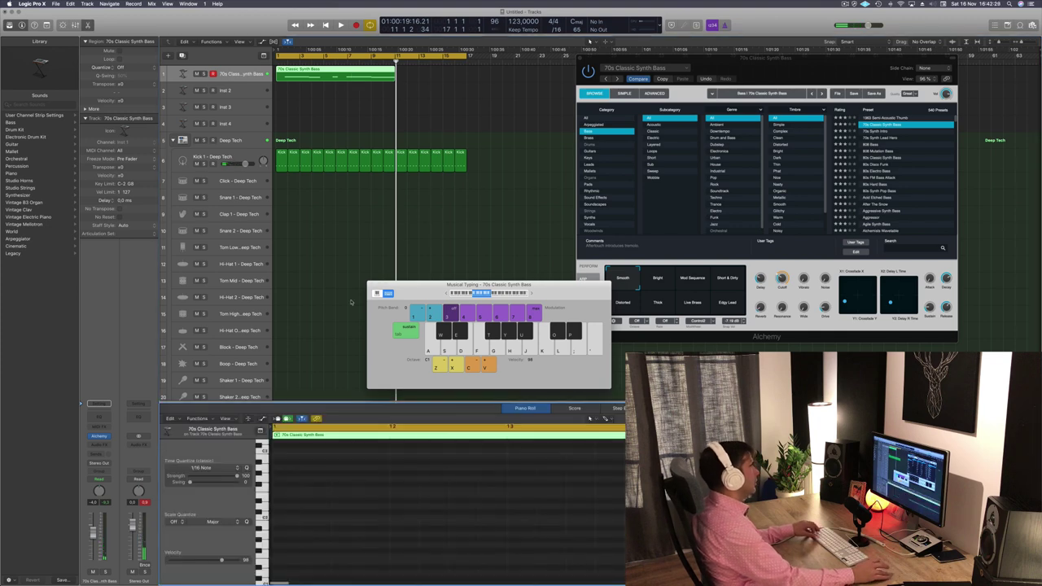
{"action": "left_click", "coordinate": [459, 476], "text": "ctrl+alt"}
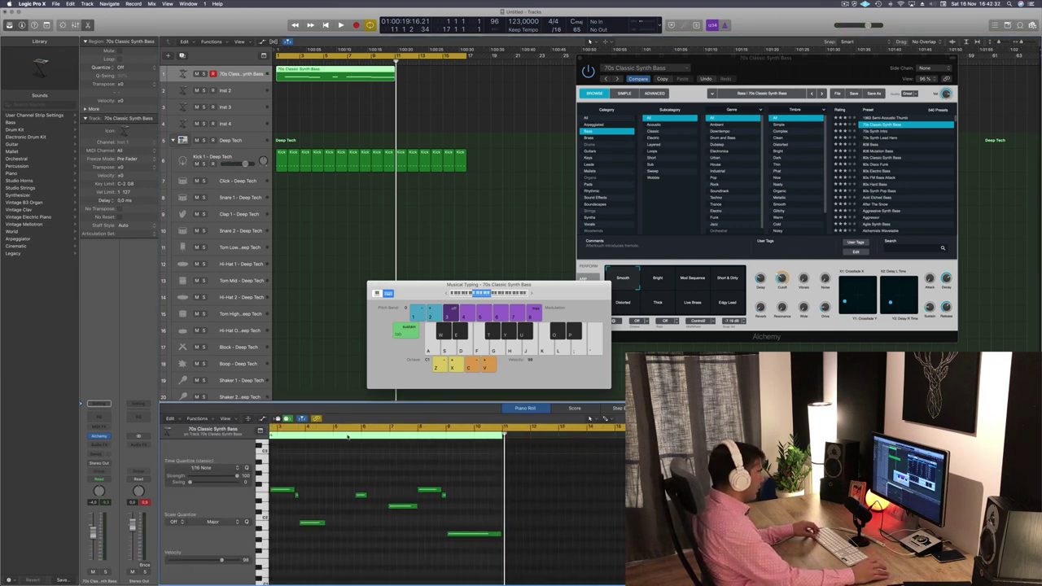
{"action": "left_click_drag", "start_coordinate": [347, 482], "coordinate": [467, 545]}
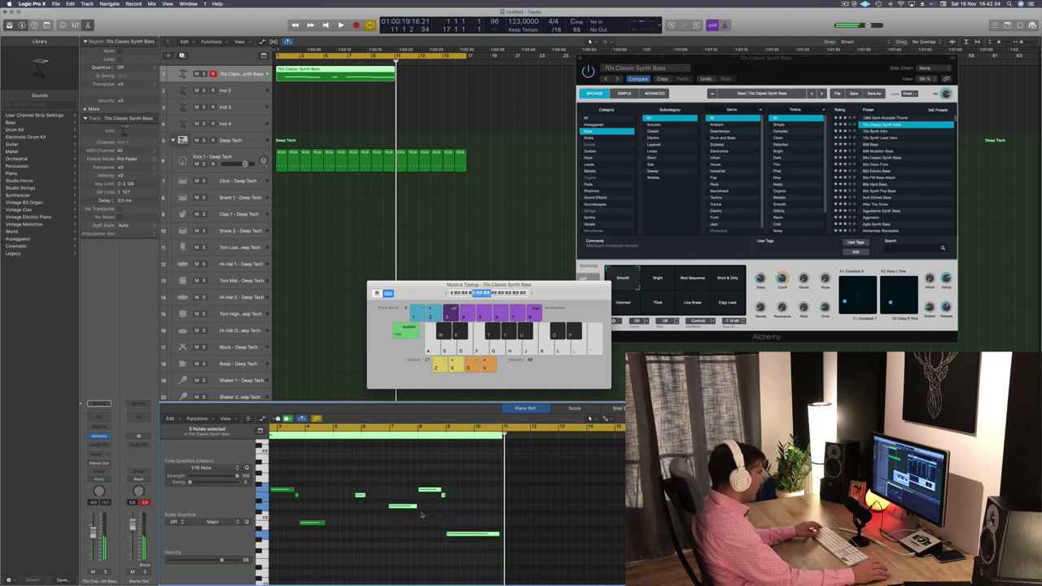
{"action": "left_click", "coordinate": [352, 465], "text": "ctrl+alt"}
Step: Play back the recorded bass line from the start and from the middle of the region, trying further notes over it
{"action": "key", "text": "Return"}
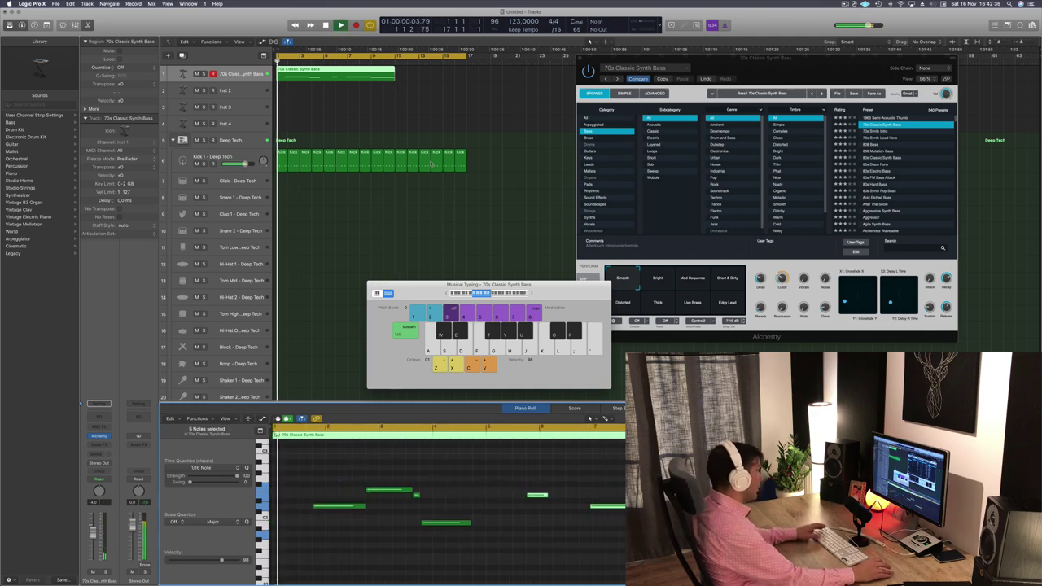
{"action": "left_click", "coordinate": [336, 62]}
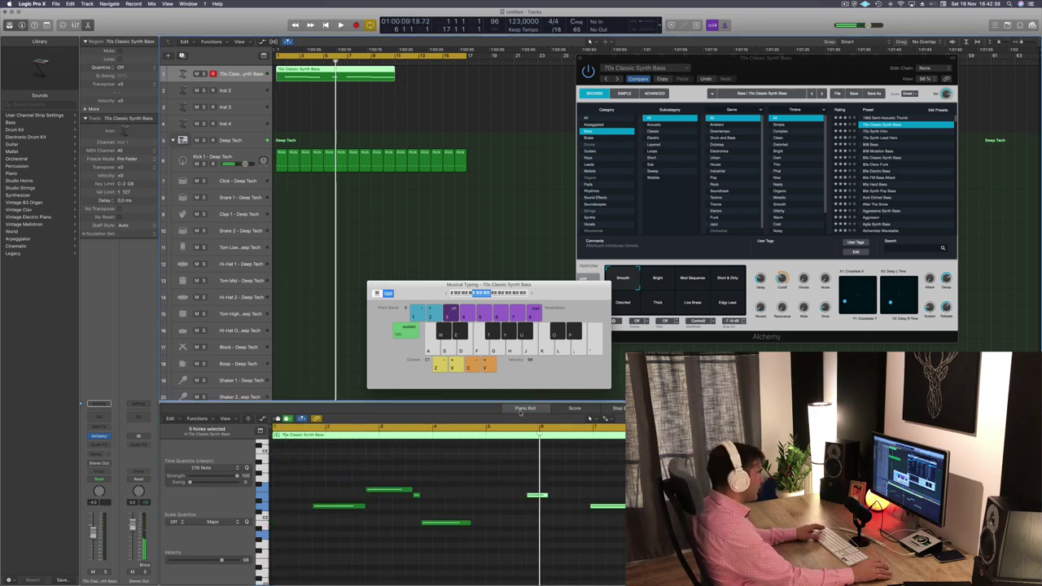
{"action": "key", "text": "Return"}
{"action": "key", "text": "space"}
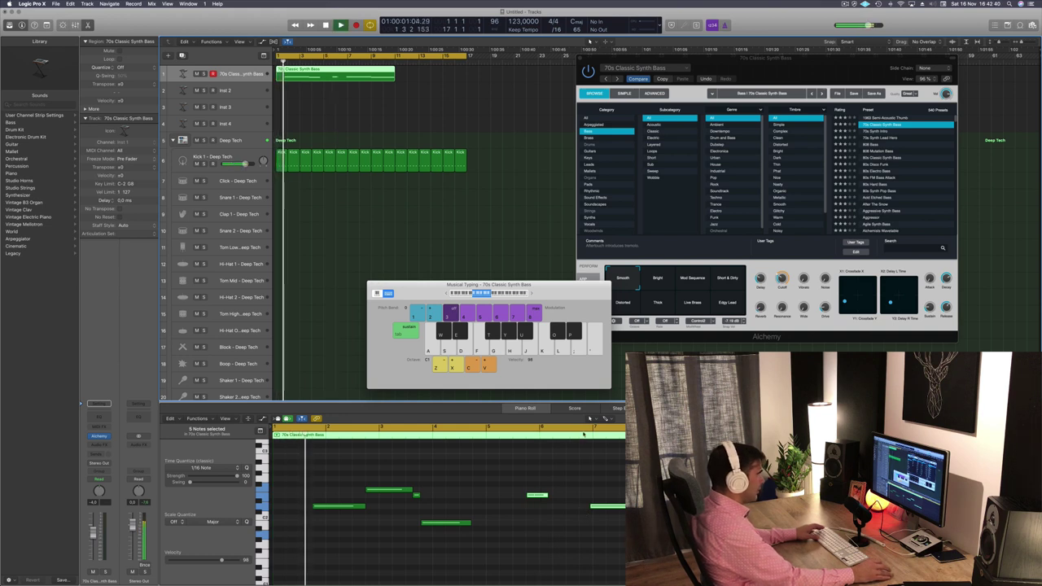
{"action": "key", "text": "Return"}
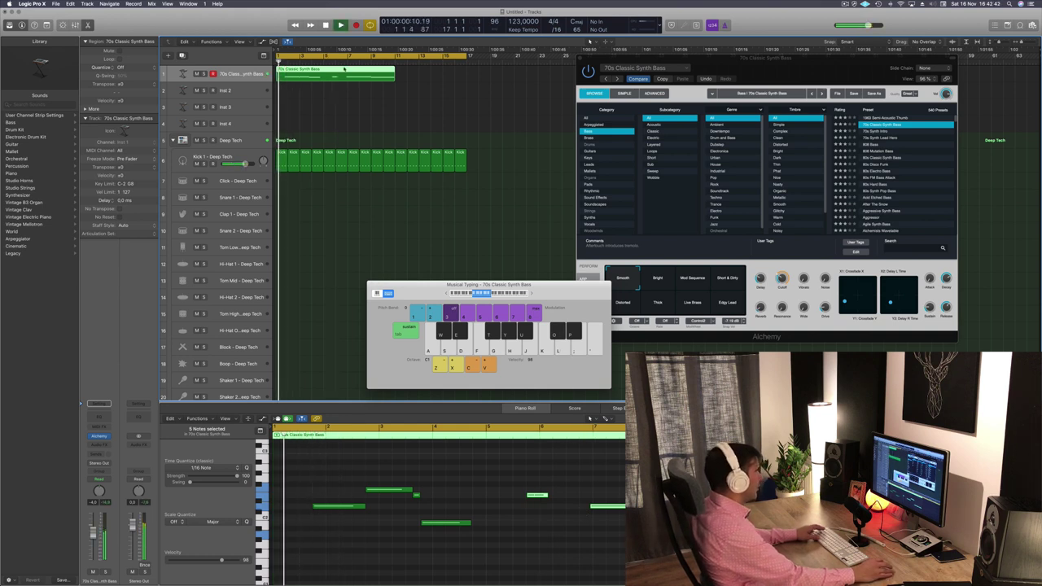
{"action": "left_click", "coordinate": [345, 62]}
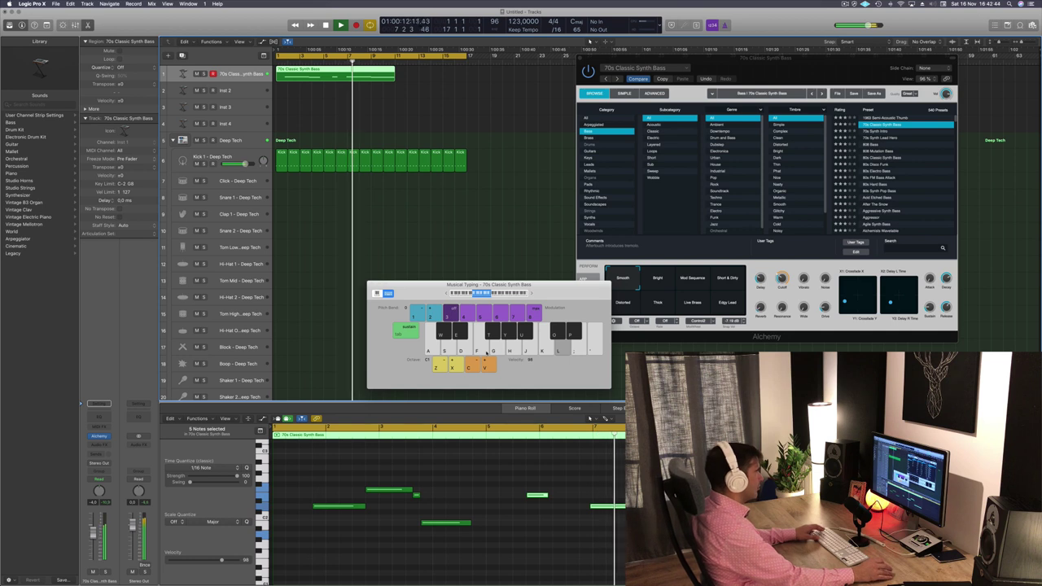
{"action": "key", "text": "l"}
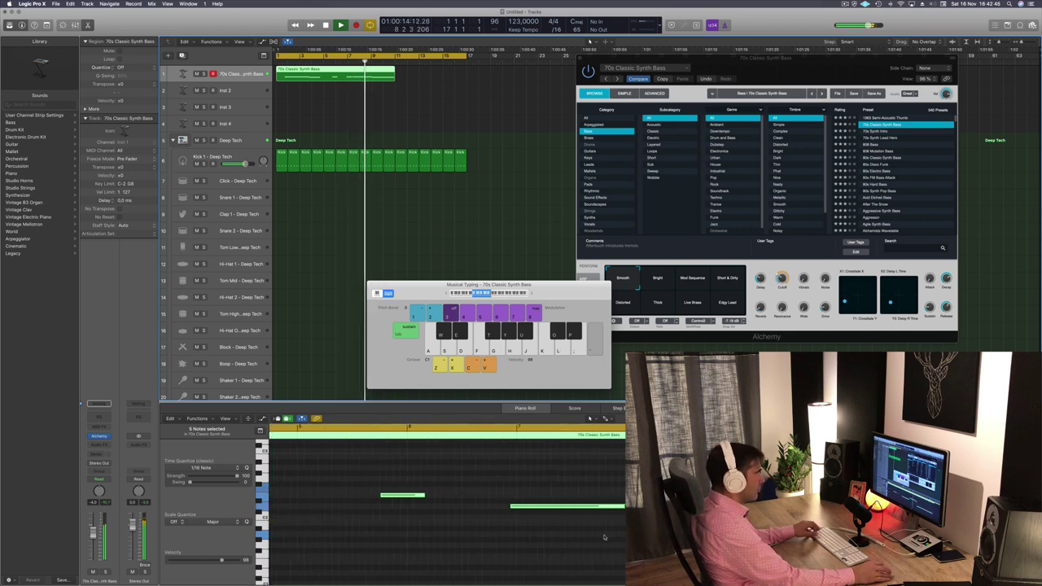
{"action": "key", "text": "h"}
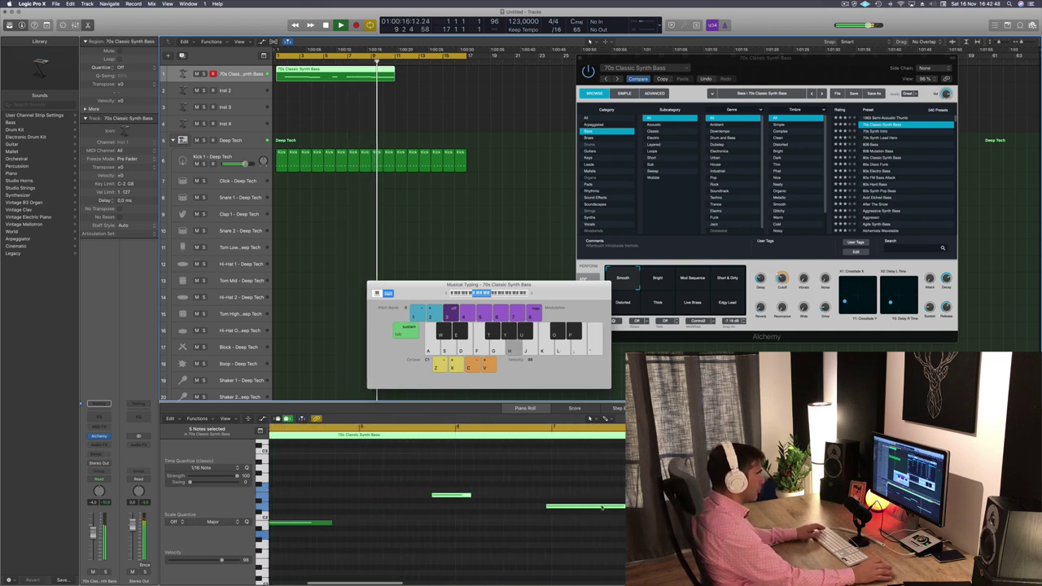
Step: Move the bass note that begins just before bar 7 slightly later, so it starts at bar 7
{"action": "left_click", "coordinate": [600, 508]}
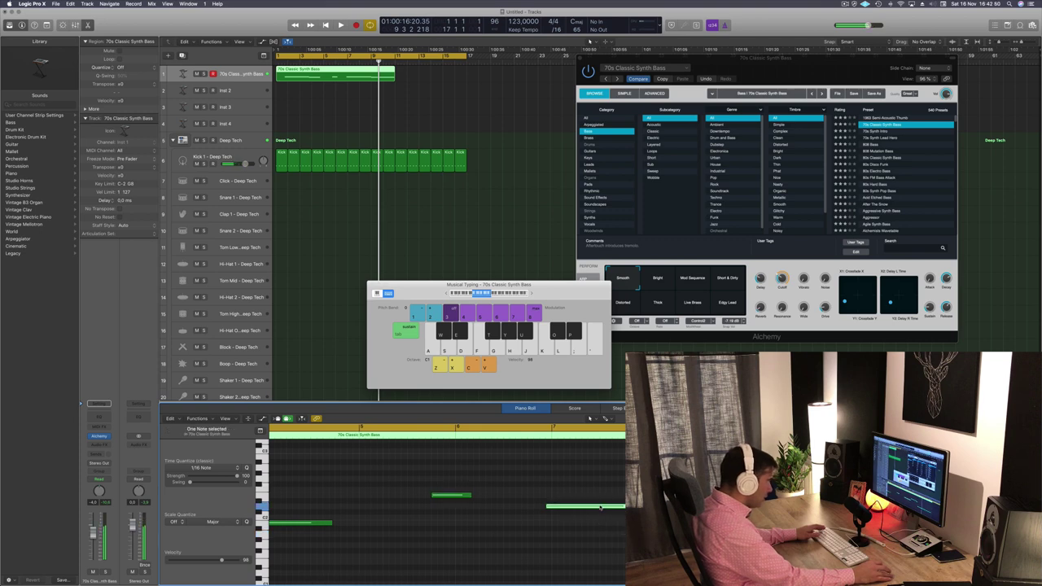
{"action": "left_click_drag", "start_coordinate": [600, 508], "coordinate": [612, 509]}
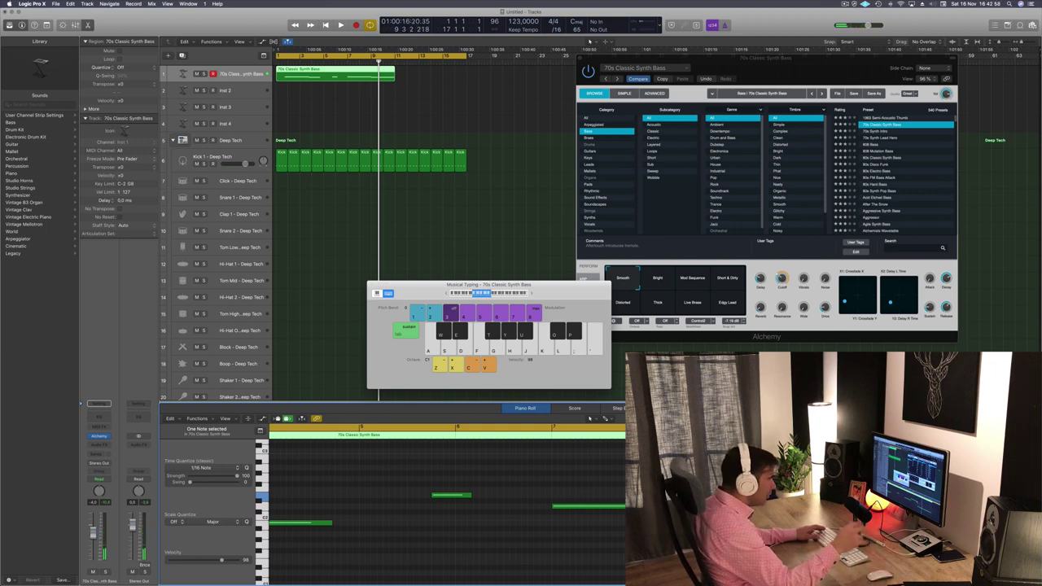
Step: Split the bass region at bar 7, delete the first part, and move the remaining four-bar region to bar 1
{"action": "double_click", "coordinate": [348, 74], "text": "super"}
{"action": "left_click", "coordinate": [334, 73]}
{"action": "key", "text": "Delete"}
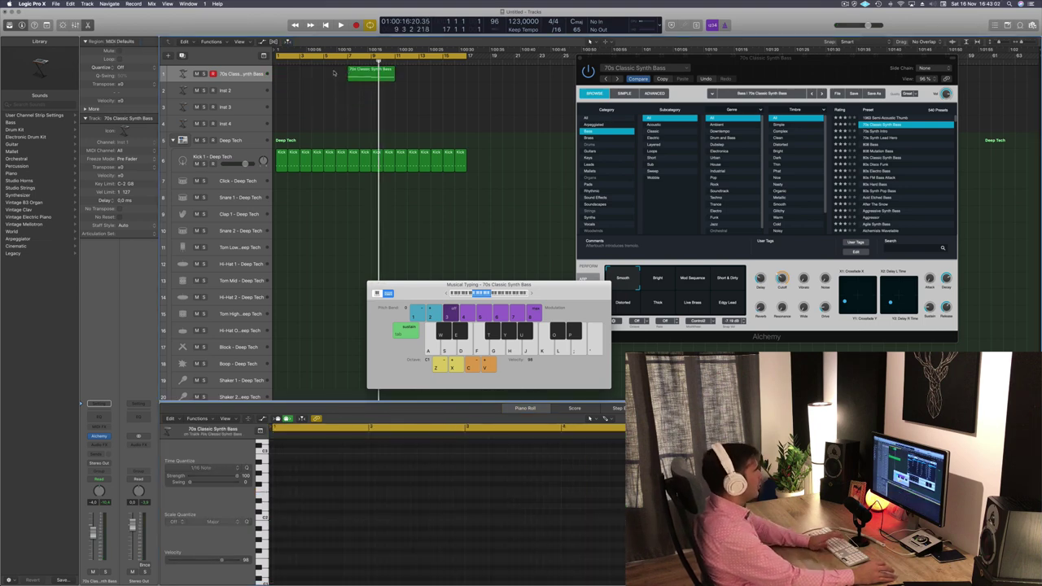
{"action": "left_click_drag", "start_coordinate": [364, 74], "coordinate": [291, 77]}
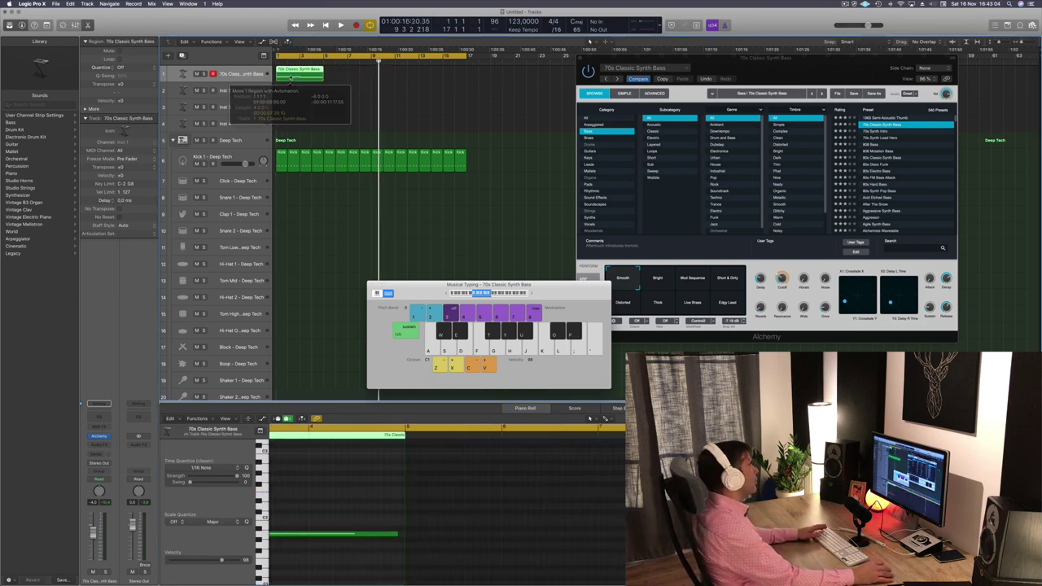
Step: Play the four-bar bass region over the kick from the start, stopping before bar 5
{"action": "key", "text": "Return"}
{"action": "key", "text": "space"}
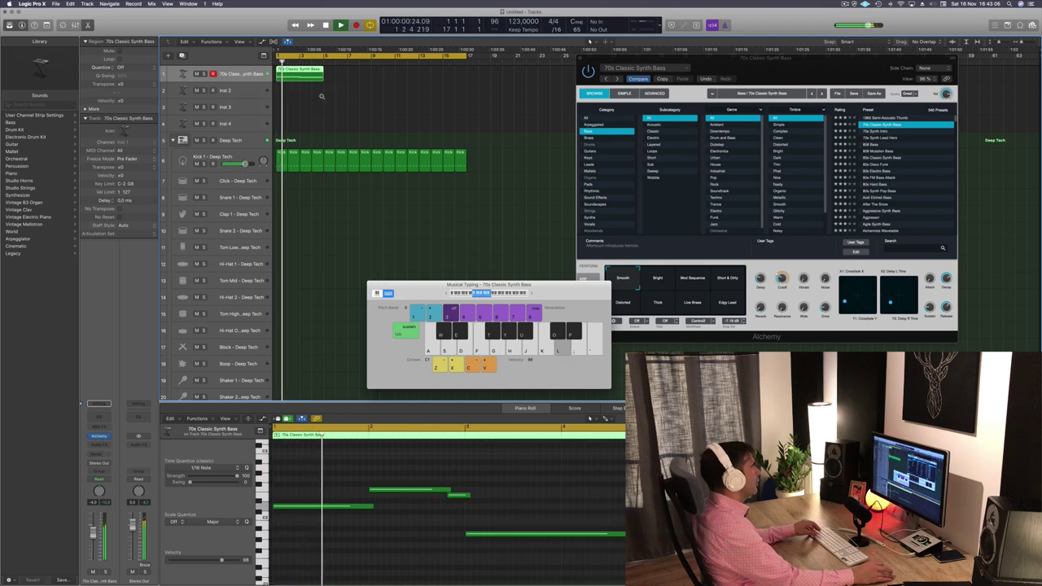
{"action": "scroll", "coordinate": [391, 468], "scroll_direction": "down", "scroll_amount": 3}
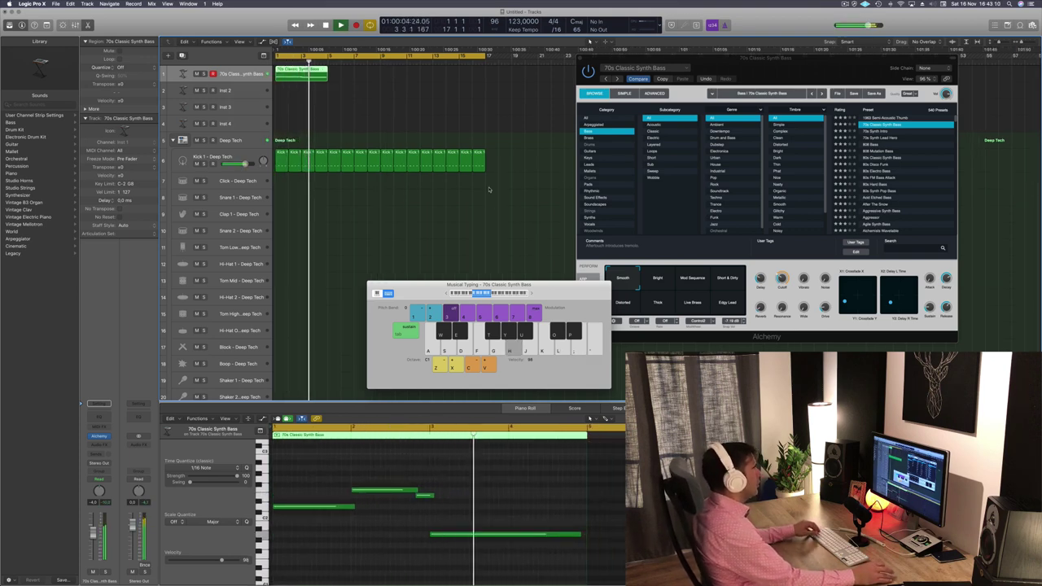
{"action": "key", "text": "space"}
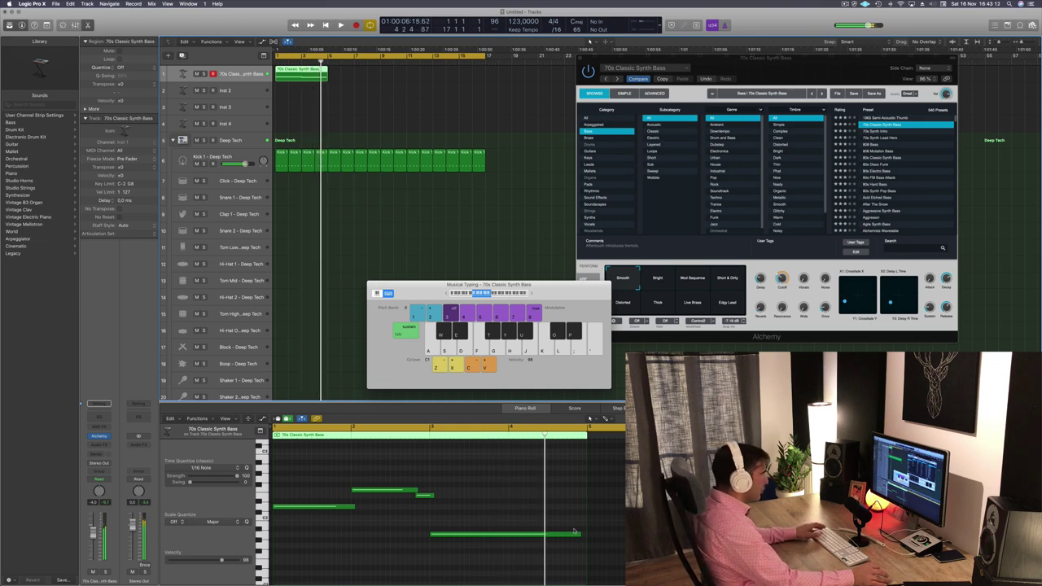
Step: Shorten the last bass note slightly so it ends just before bar 5, and replay the region from the start
{"action": "left_click_drag", "start_coordinate": [580, 535], "coordinate": [583, 537]}
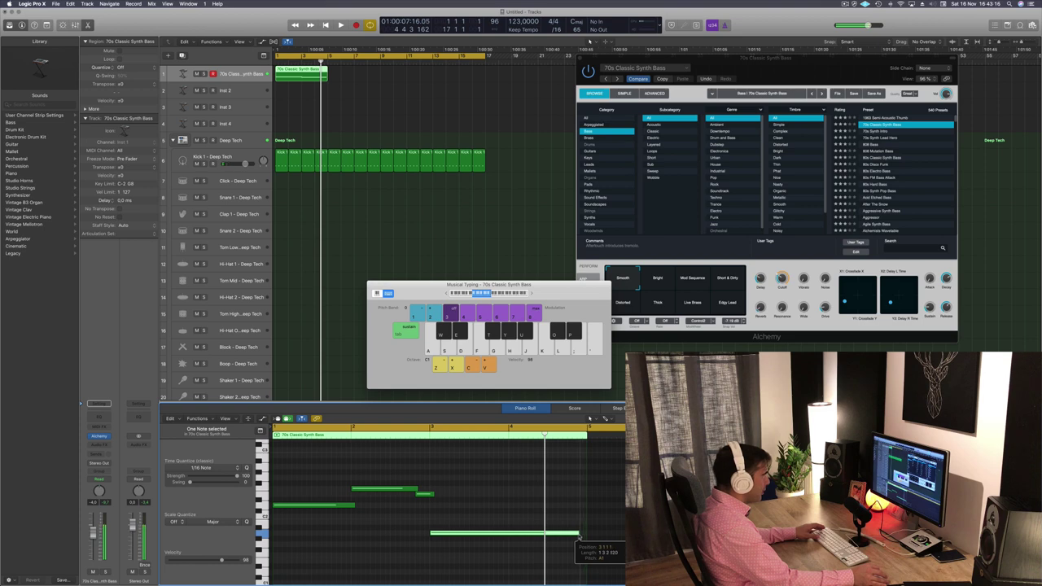
{"action": "left_click_drag", "start_coordinate": [576, 537], "coordinate": [575, 536]}
{"action": "key", "text": "space"}
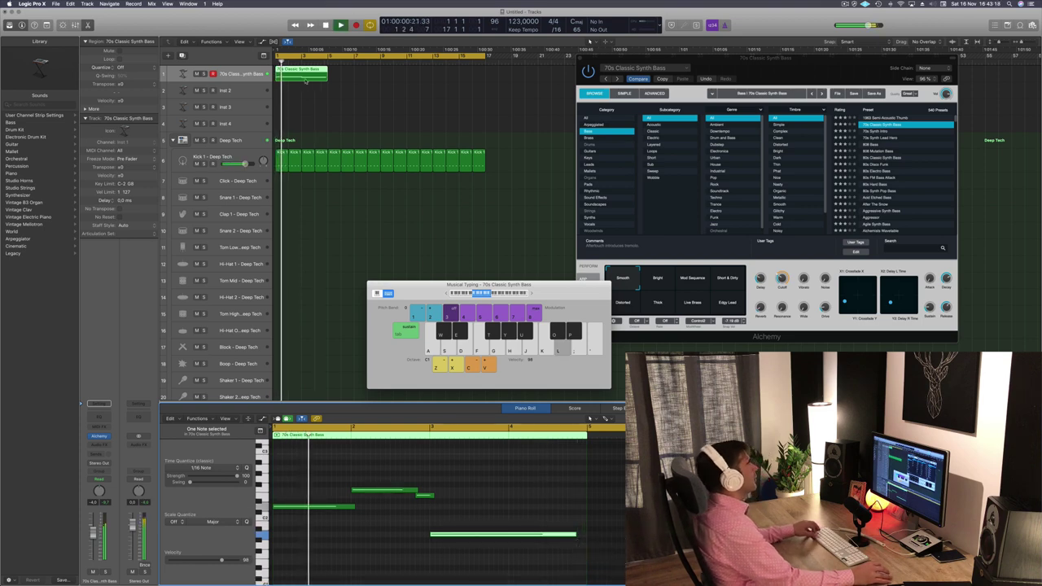
Step: Copy the bass region to bar 5, and extend the first region's last note to two bars so it ends at bar 5
{"action": "left_click_drag", "start_coordinate": [334, 77], "coordinate": [336, 77]}
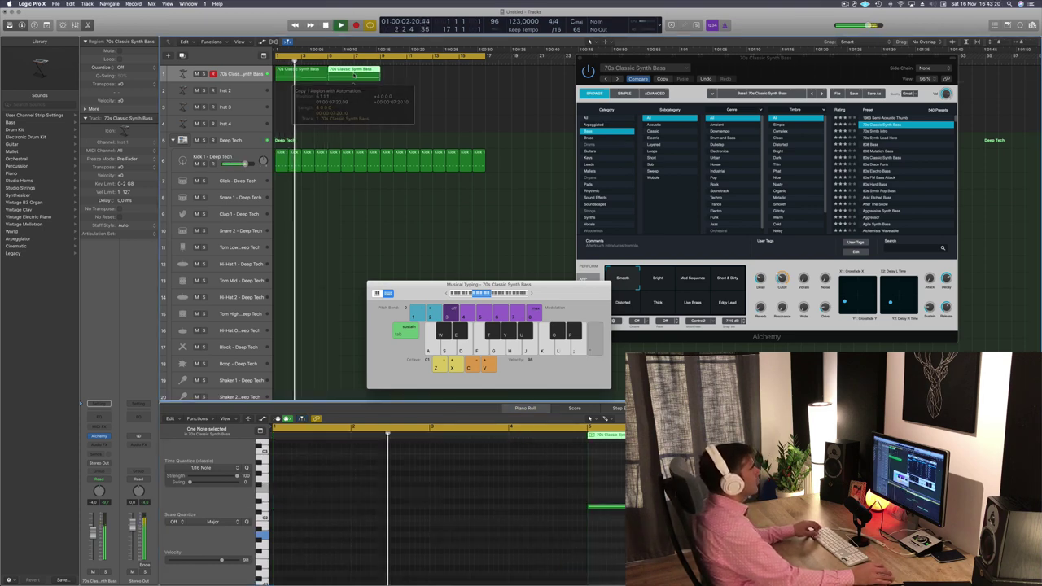
{"action": "left_click", "coordinate": [359, 76]}
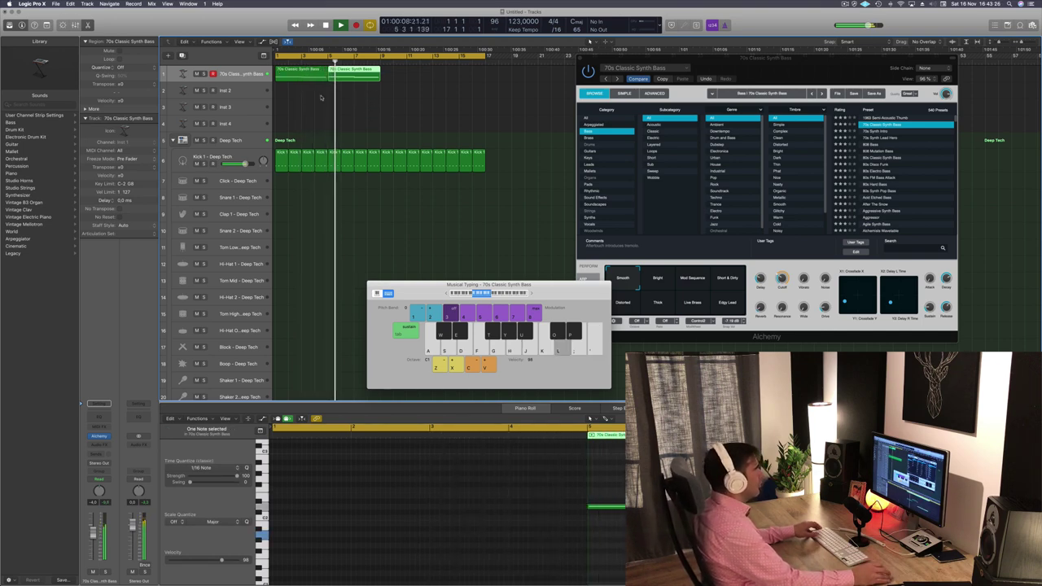
{"action": "left_click", "coordinate": [303, 74]}
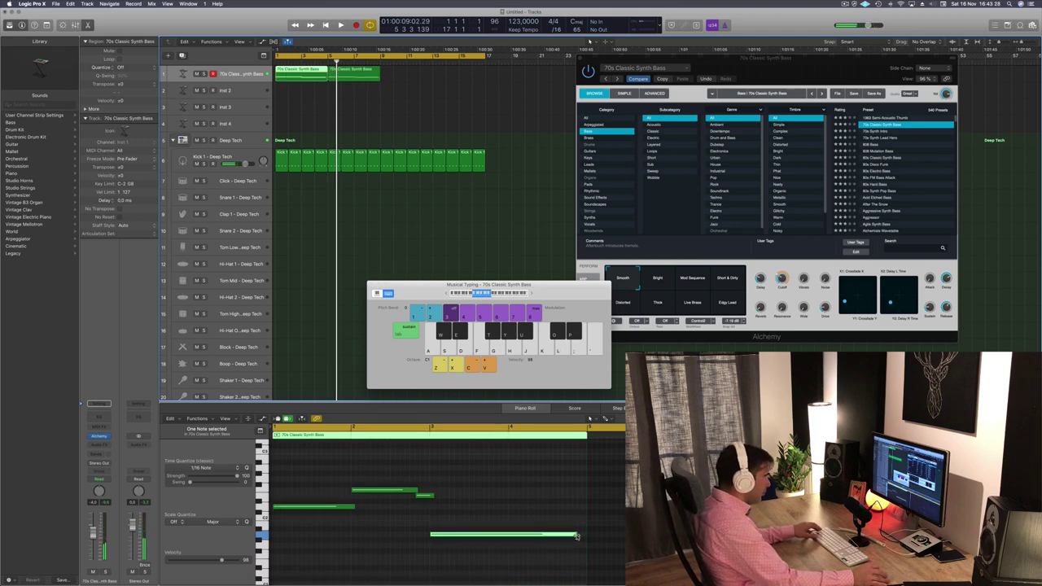
{"action": "left_click_drag", "start_coordinate": [577, 536], "coordinate": [585, 537]}
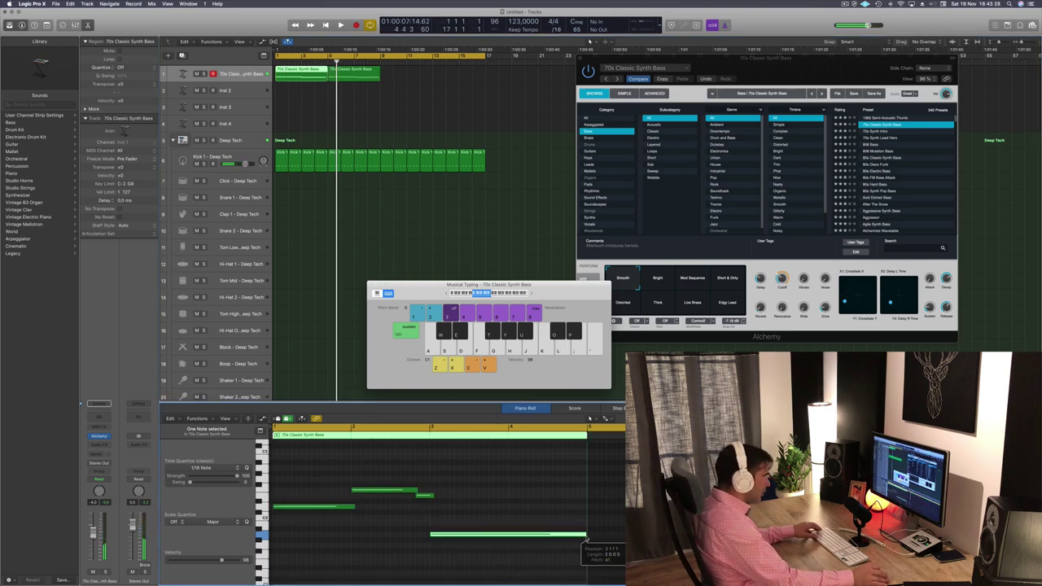
Step: In the copy at bar 5, lower the short note and raise the final long note to swap their pitches, and play from the start
{"action": "left_click", "coordinate": [348, 72]}
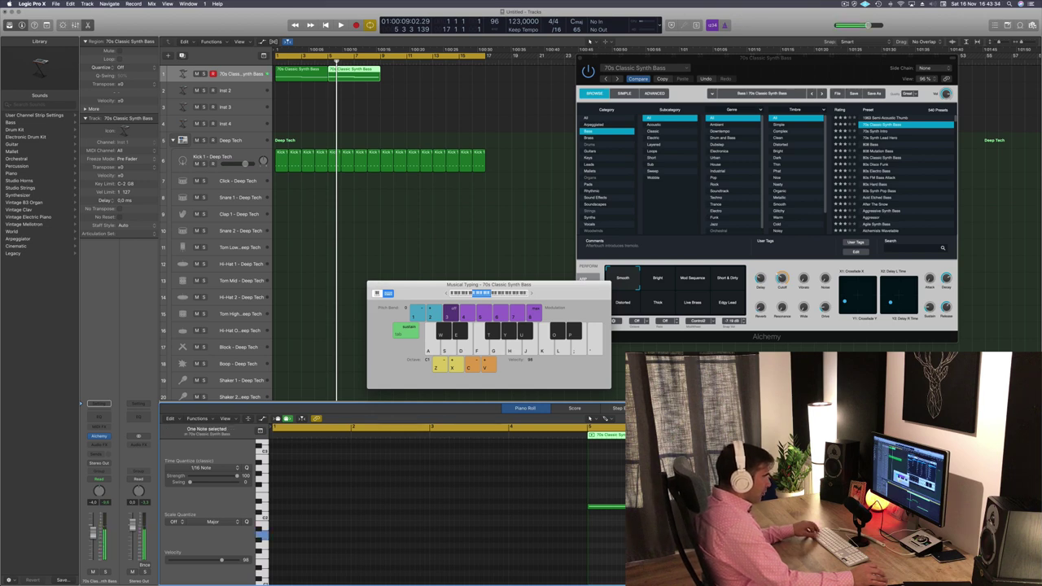
{"action": "mouse_move", "coordinate": [757, 535]}
{"action": "left_mouse_down"}
{"action": "mouse_move", "coordinate": [757, 497]}
{"action": "mouse_move", "coordinate": [741, 535]}
{"action": "left_mouse_up"}
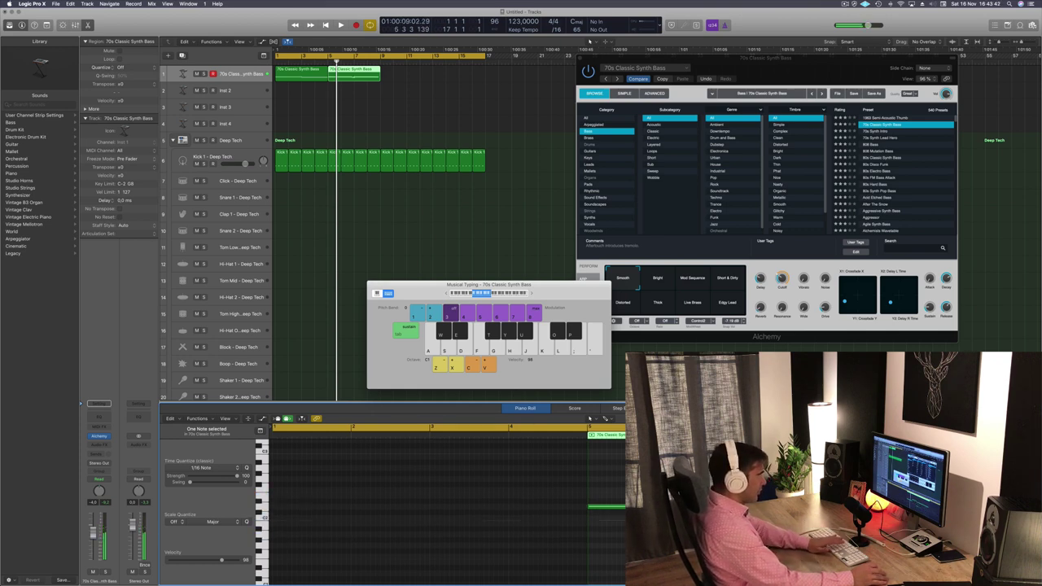
{"action": "key", "text": "space"}
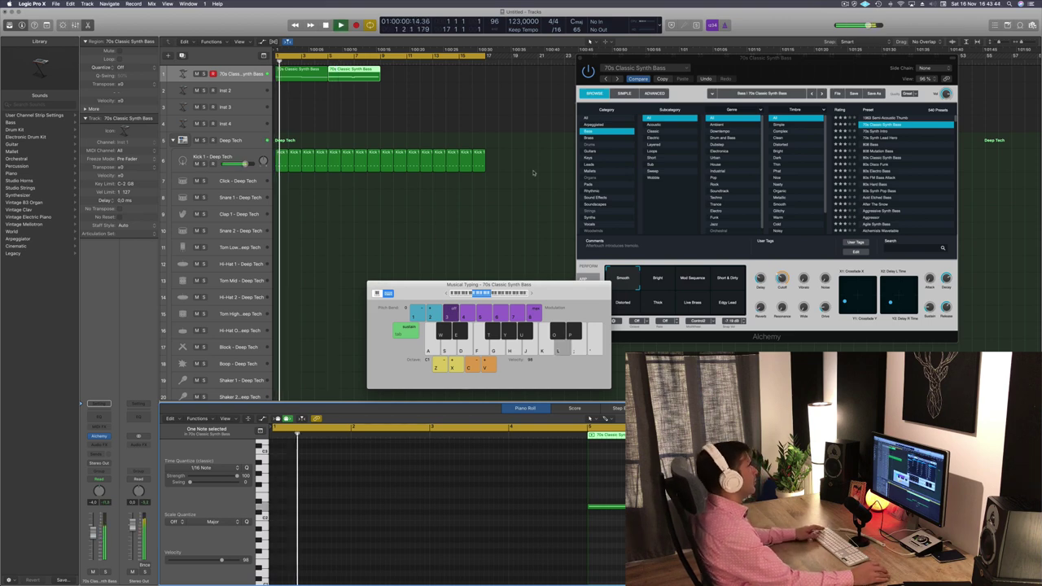
Step: Copy both bass regions to bar 9, select all four regions, and restart playback from bar 1
{"action": "left_click_drag", "start_coordinate": [382, 80], "coordinate": [409, 78]}
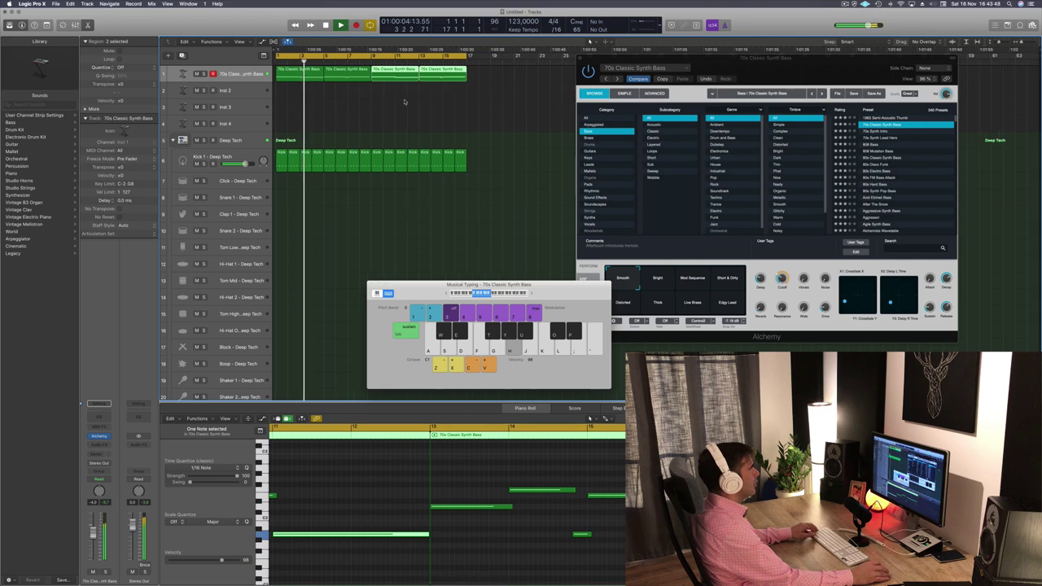
{"action": "left_click_drag", "start_coordinate": [298, 91], "coordinate": [469, 77]}
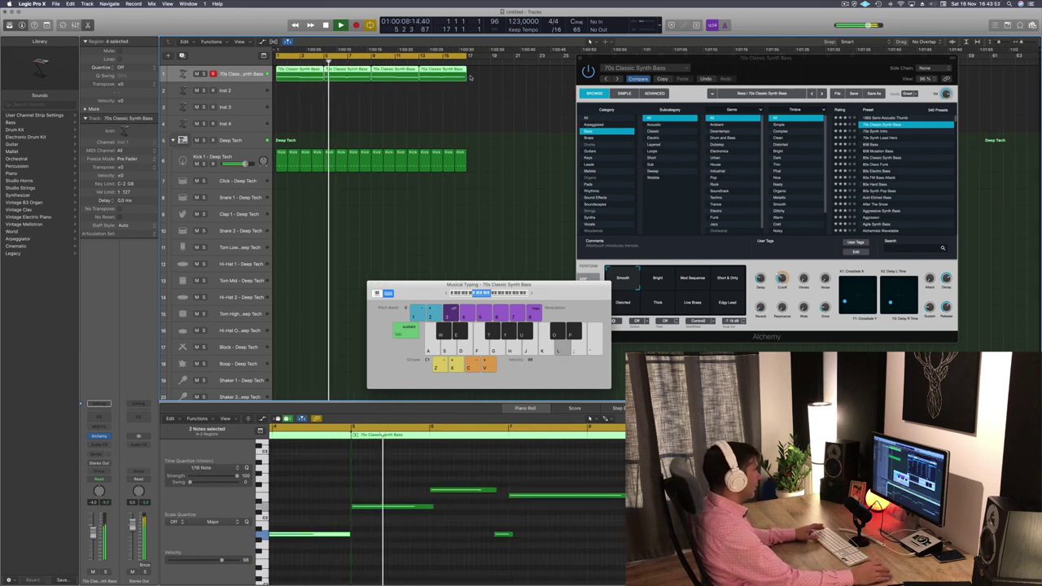
{"action": "key", "text": "Return"}
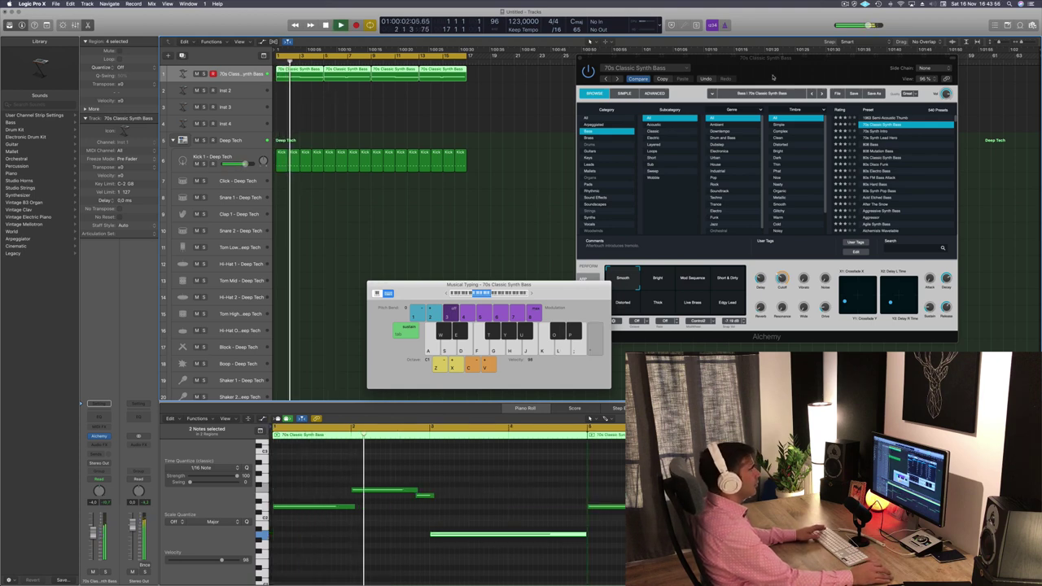
Step: Reposition the Alchemy window closer to the bass regions and shift the Musical Typing window down beneath it
{"action": "left_click_drag", "start_coordinate": [618, 57], "coordinate": [541, 52]}
{"action": "left_click_drag", "start_coordinate": [414, 285], "coordinate": [464, 311]}
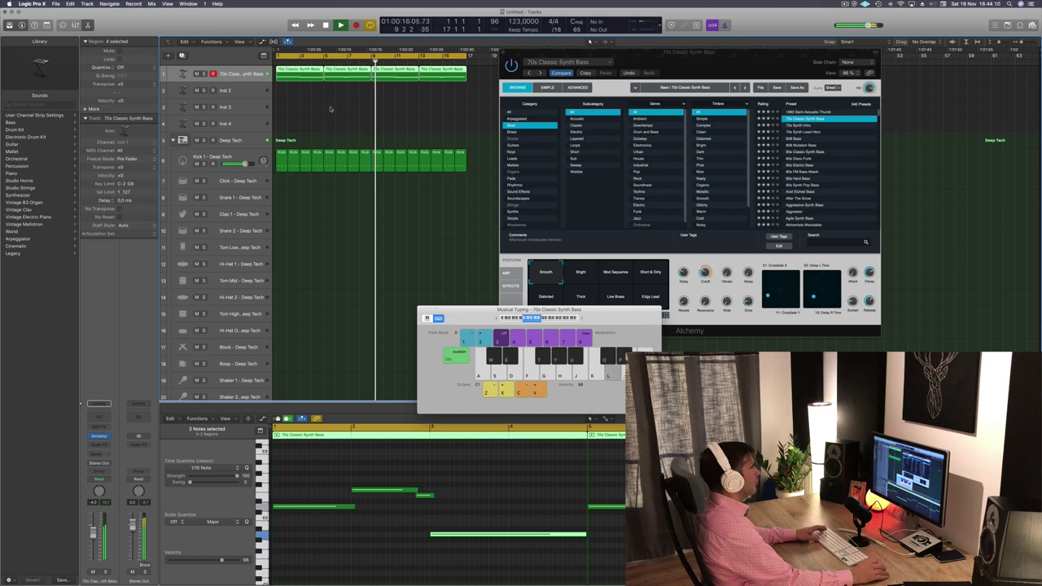
Step: Stop playback and delete the three bass regions from bar 5 onward, keeping only the first
{"action": "key", "text": "space"}
{"action": "left_click_drag", "start_coordinate": [343, 109], "coordinate": [458, 74]}
{"action": "key", "text": "Delete"}
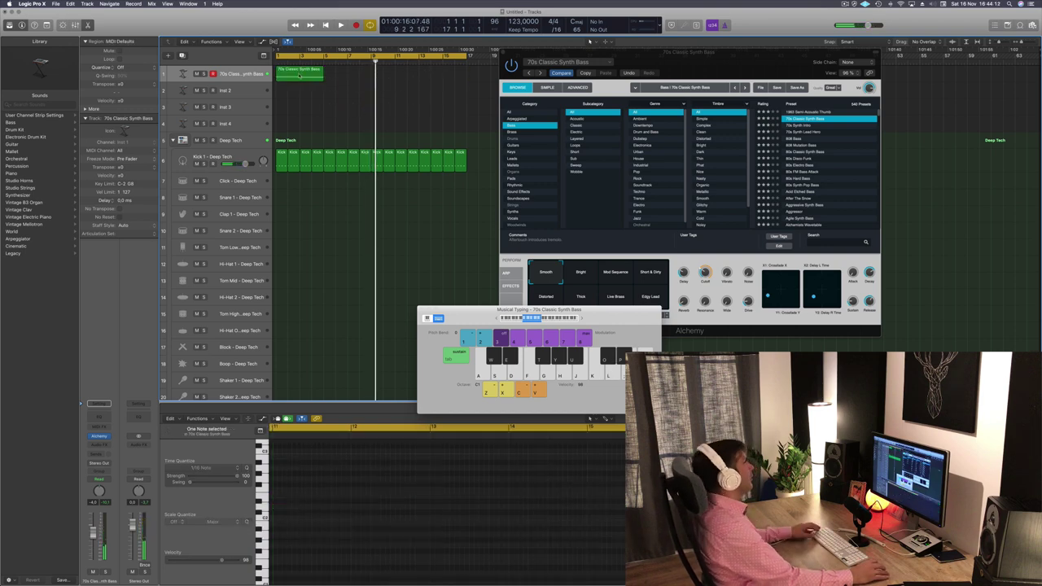
Step: Copy the first bass region at bars 5, 9 and 13 to fill the kick pattern's length, and play from the start
{"action": "left_click_drag", "start_coordinate": [299, 75], "coordinate": [385, 78]}
{"action": "key", "text": "space"}
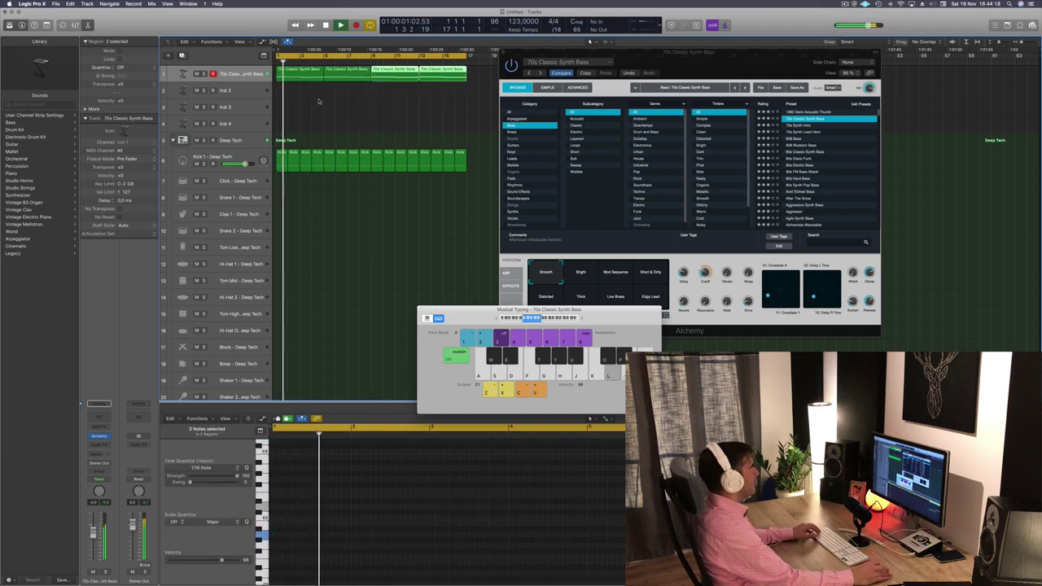
Step: Join the four bass regions into a single region and close Musical Typing
{"action": "left_click_drag", "start_coordinate": [319, 101], "coordinate": [422, 79]}
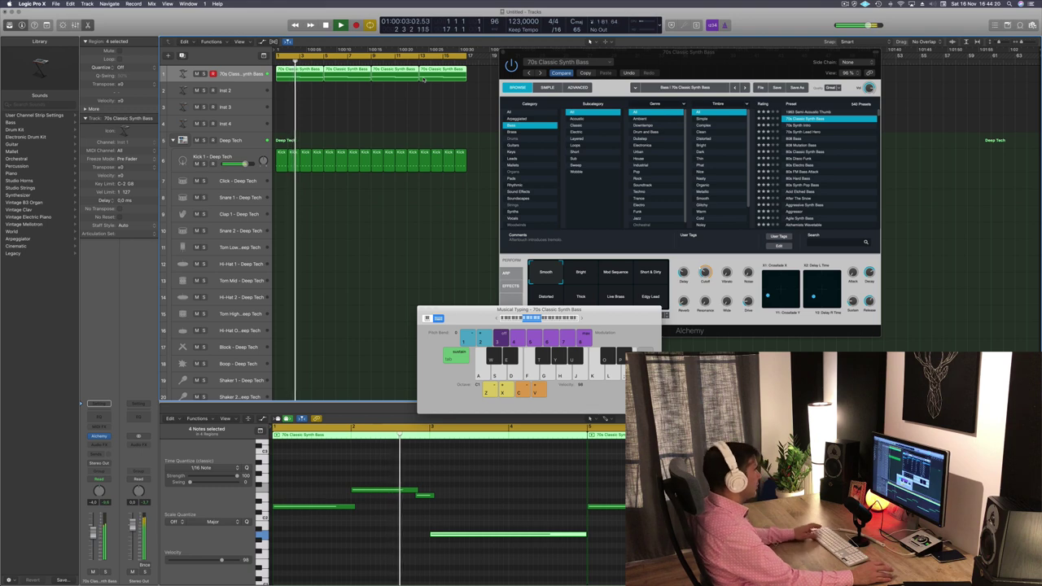
{"action": "key", "text": "super+k"}
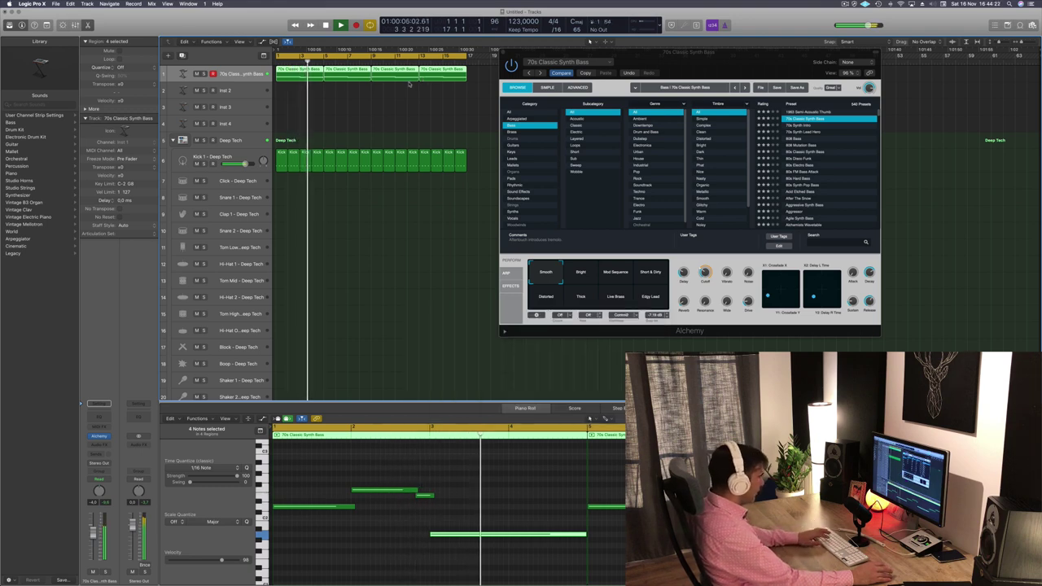
{"action": "key", "text": "super+j"}
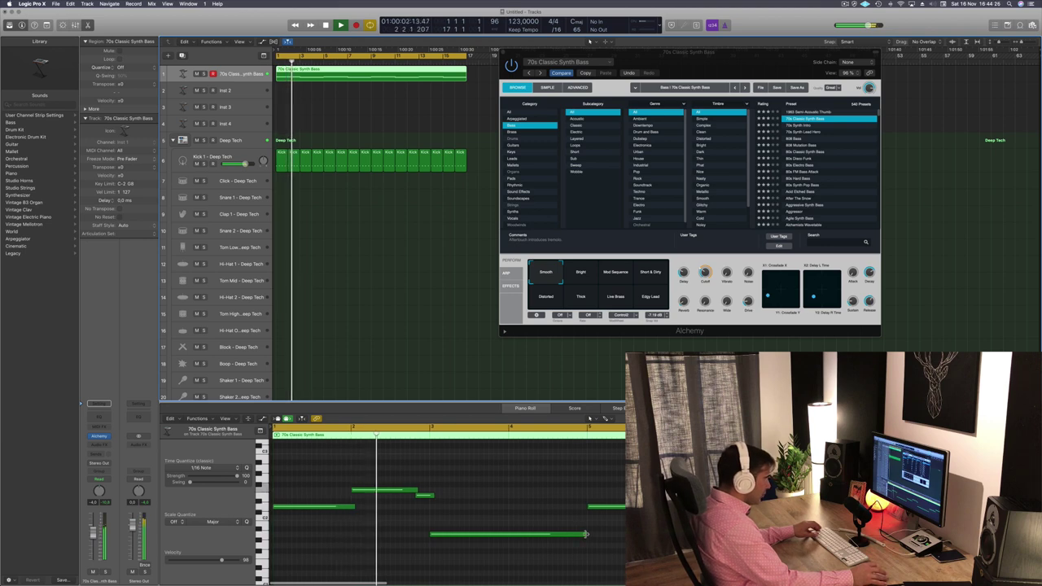
Step: Lengthen the long note ending each four-bar phrase slightly into the next phrase, and enlarge the bass track's height
{"action": "left_click_drag", "start_coordinate": [584, 534], "coordinate": [591, 536]}
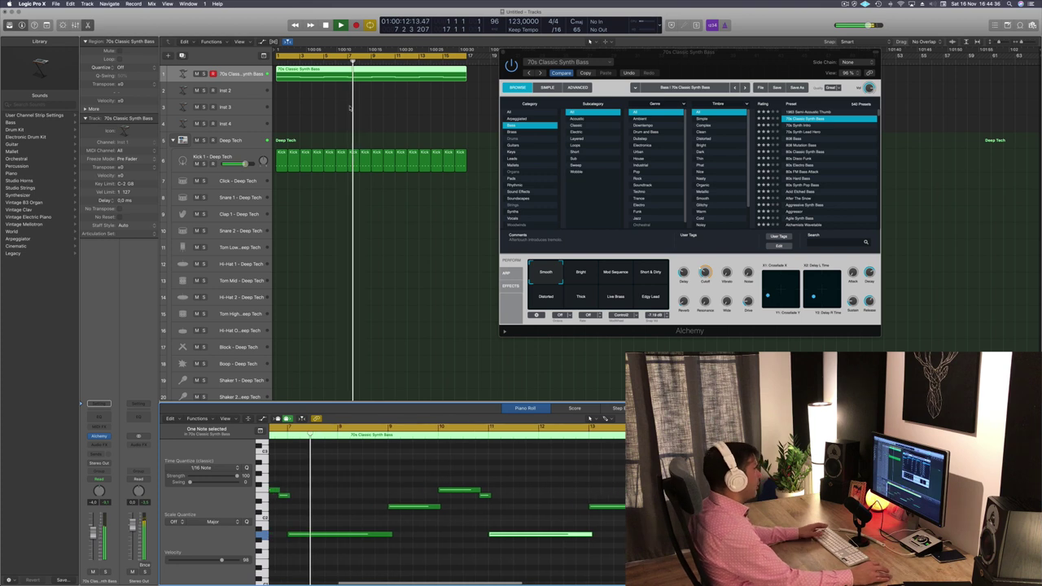
{"action": "left_click", "coordinate": [315, 113]}
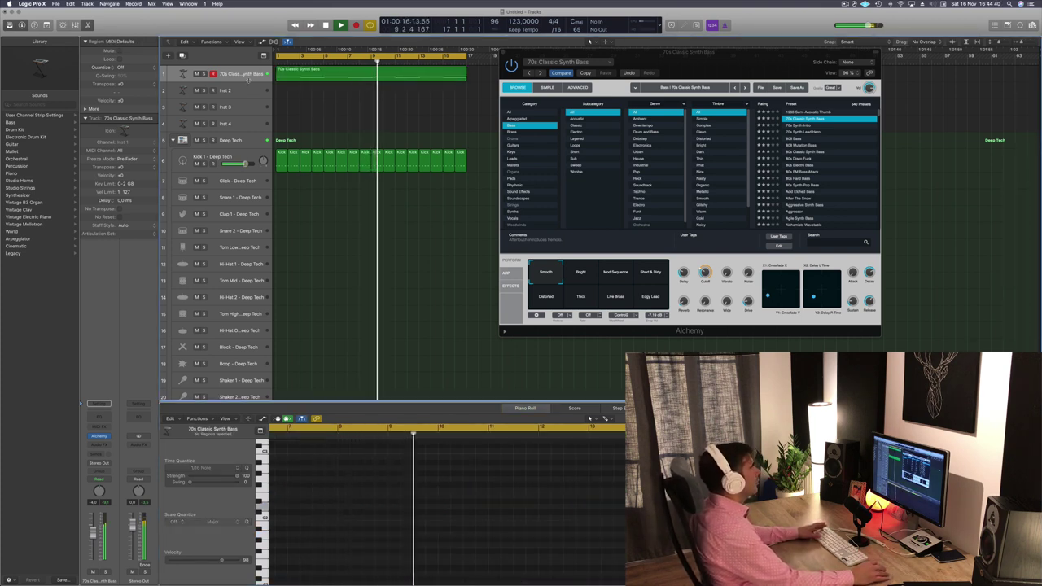
{"action": "key", "text": "ctrl+z"}
{"action": "left_click", "coordinate": [196, 96]}
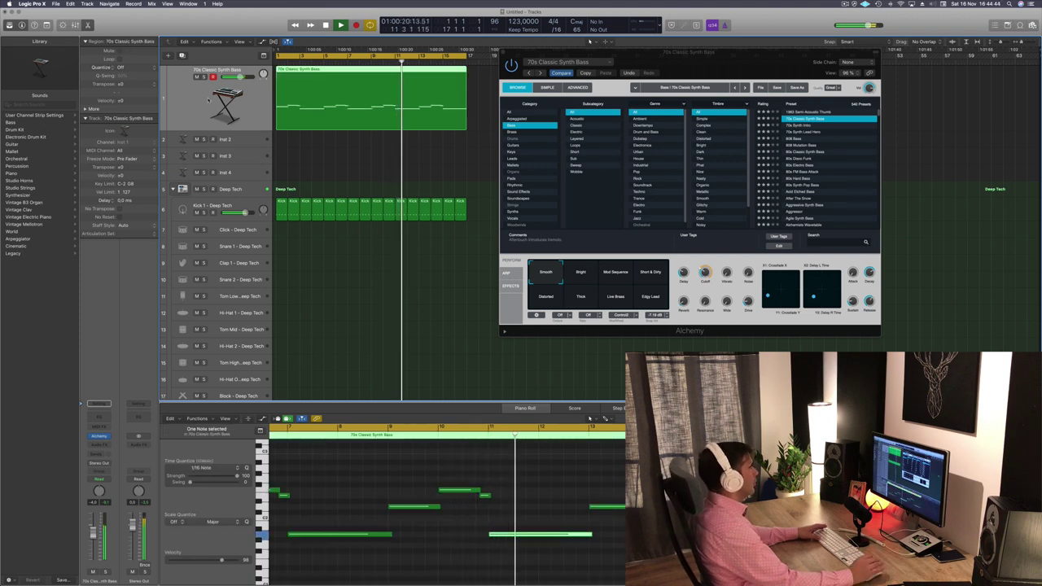
Step: Audition Alchemy's Mod Sequence, Short & Dirty, Distorted, Thick, Live Brass and Edgy Lead variations over the bass line, returning to Smooth
{"action": "key", "text": "Return"}
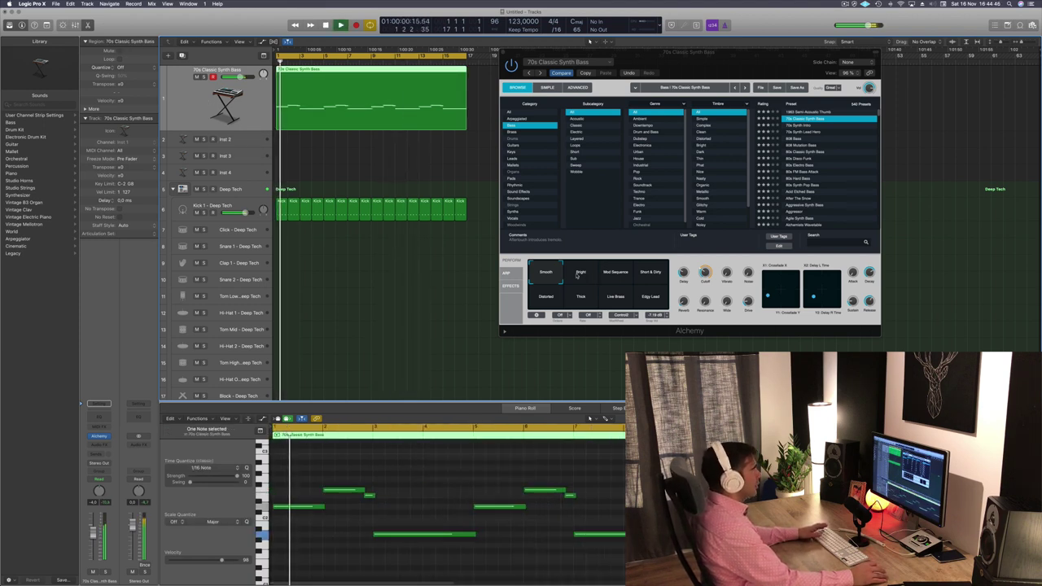
{"action": "left_click", "coordinate": [625, 274]}
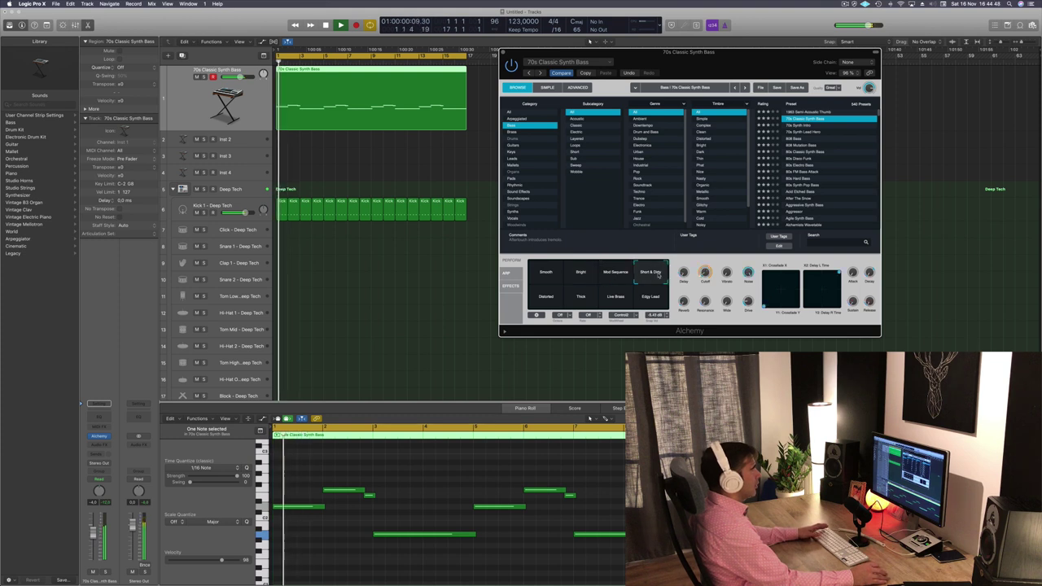
{"action": "left_click", "coordinate": [546, 298]}
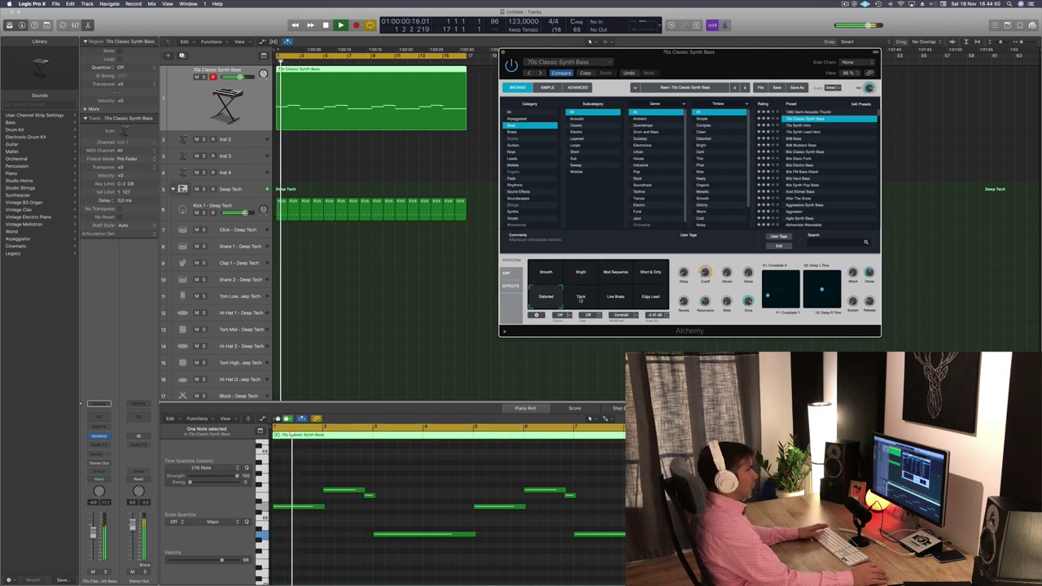
{"action": "left_click", "coordinate": [579, 298]}
{"action": "left_click", "coordinate": [614, 298]}
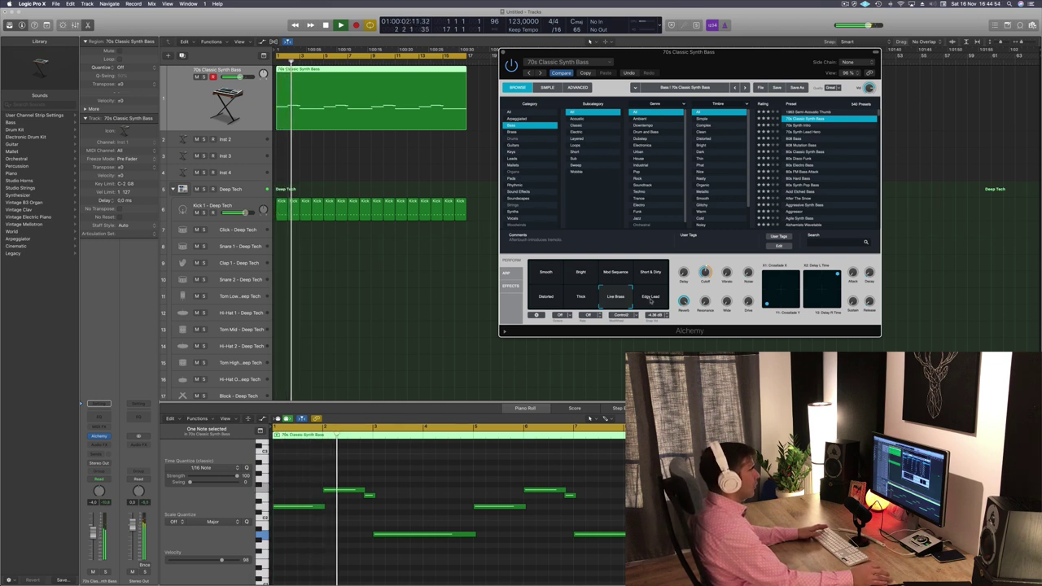
{"action": "left_click", "coordinate": [651, 298]}
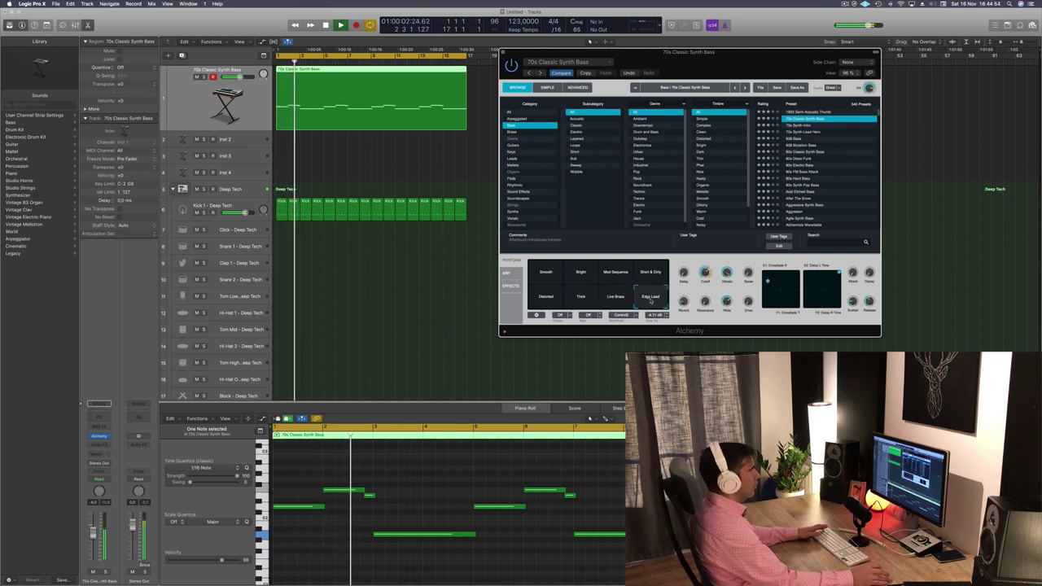
{"action": "left_click", "coordinate": [547, 274]}
Step: Replay the bass line from the start with the Smooth variation, close the Alchemy window, and stop playback
{"action": "key", "text": "Return"}
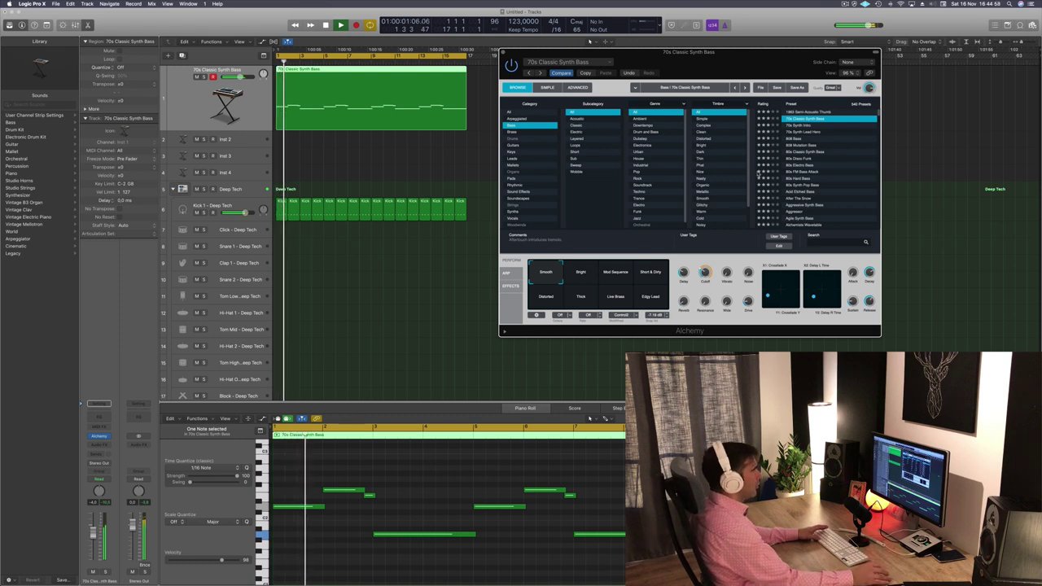
{"action": "key", "text": "Return"}
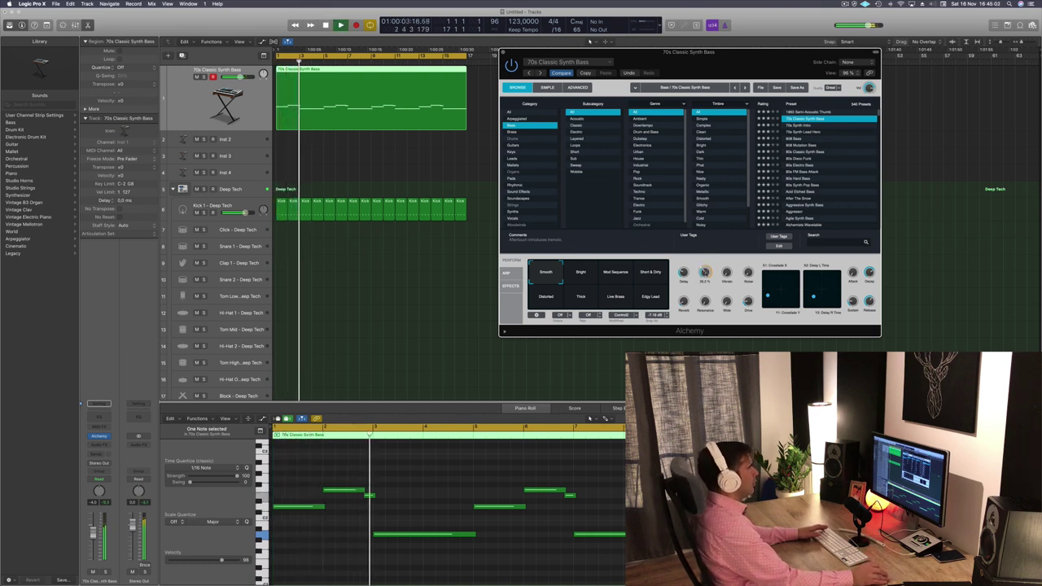
{"action": "key", "text": "super+w"}
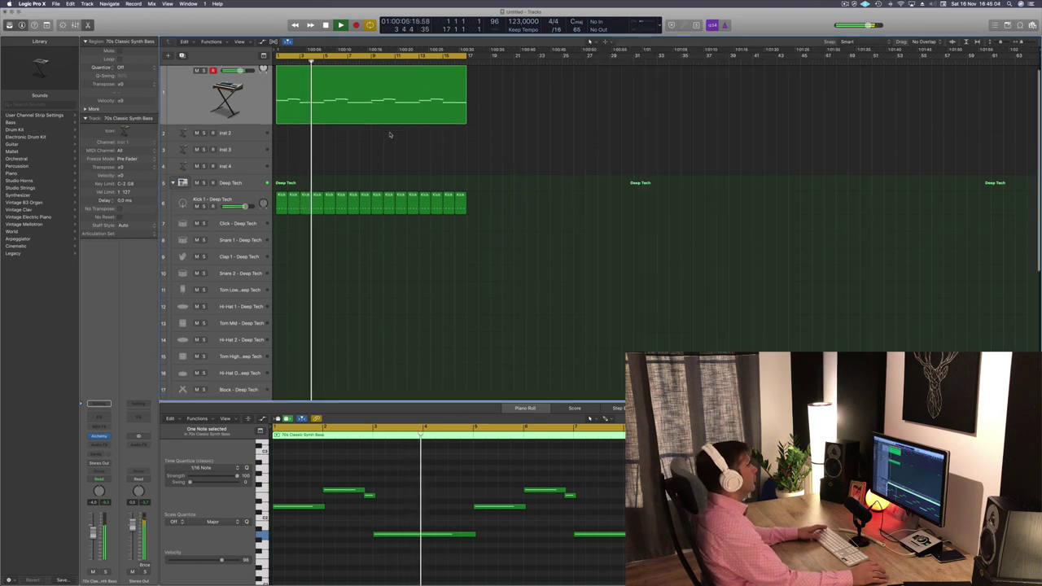
{"action": "key", "text": "space"}
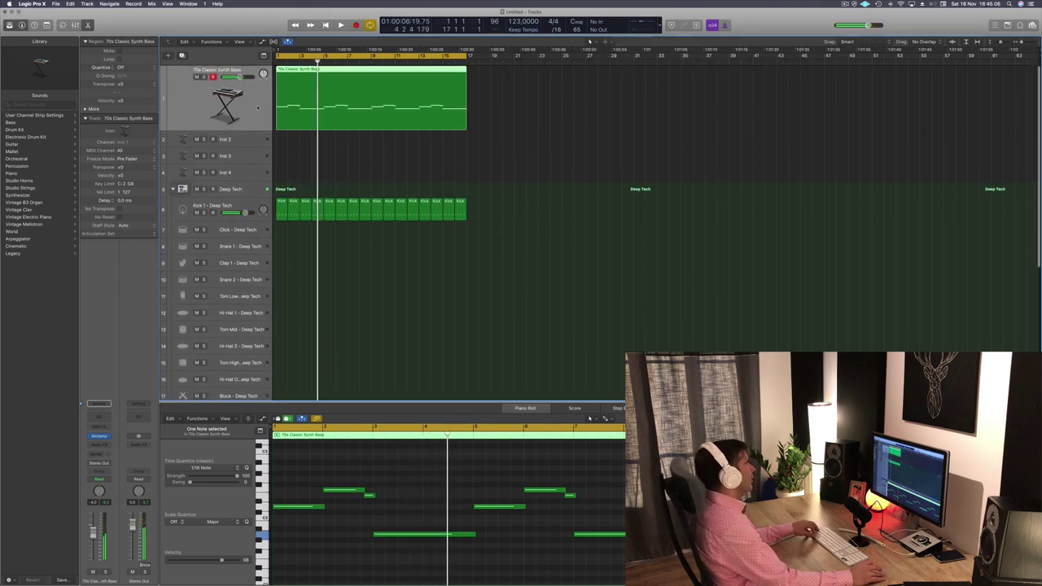
Step: Duplicate the 70s Classic Synth Bass track and copy the 16-bar bass region onto the new track at bar 1
{"action": "left_click", "coordinate": [182, 55]}
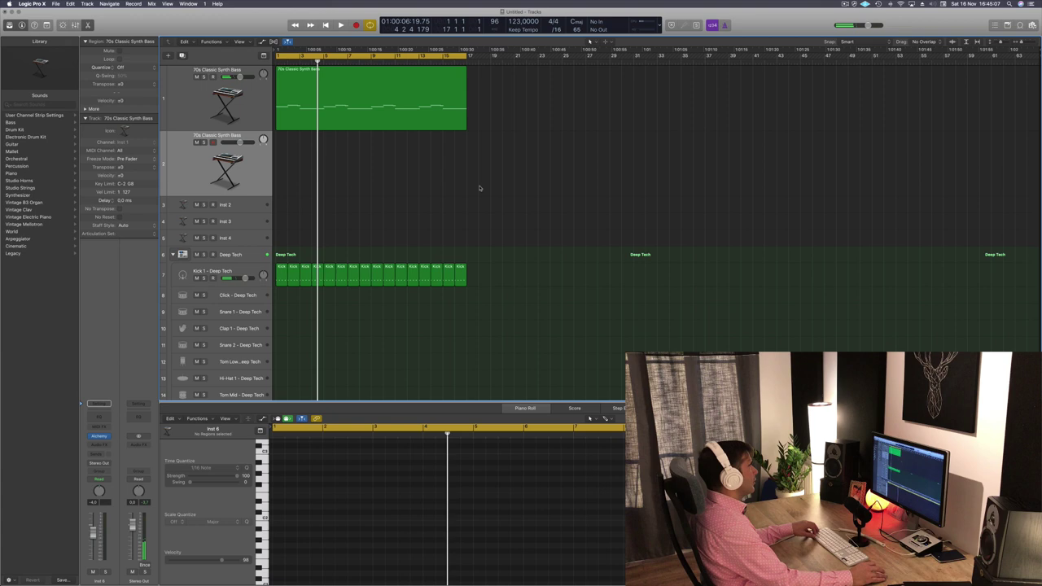
{"action": "left_click", "coordinate": [394, 90]}
{"action": "left_click_drag", "start_coordinate": [395, 90], "coordinate": [315, 162]}
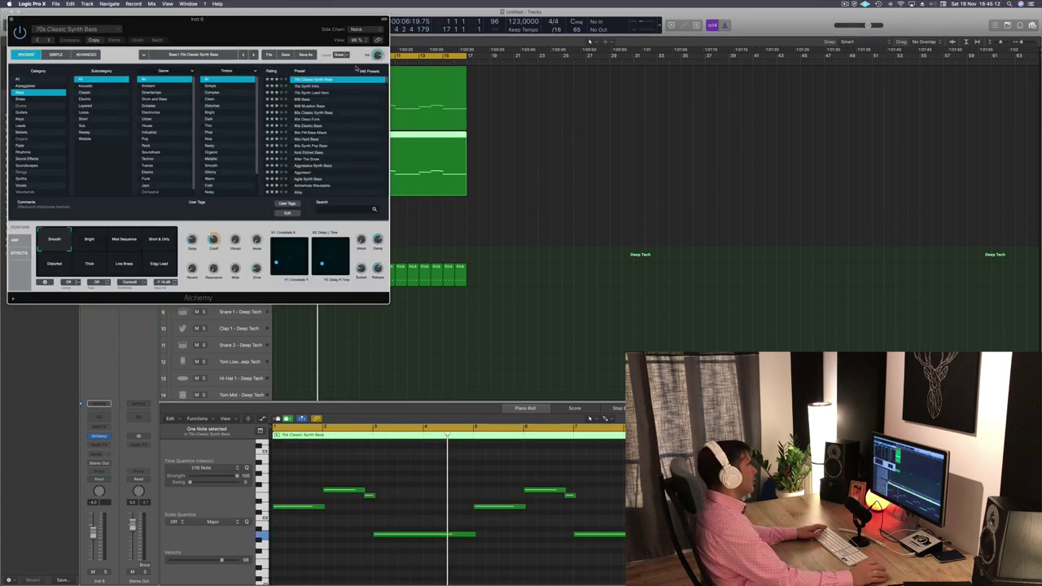
Step: Move the duplicate track's Alchemy window clear of the track headers and set its preset browser to all categories
{"action": "left_click_drag", "start_coordinate": [255, 32], "coordinate": [590, 71]}
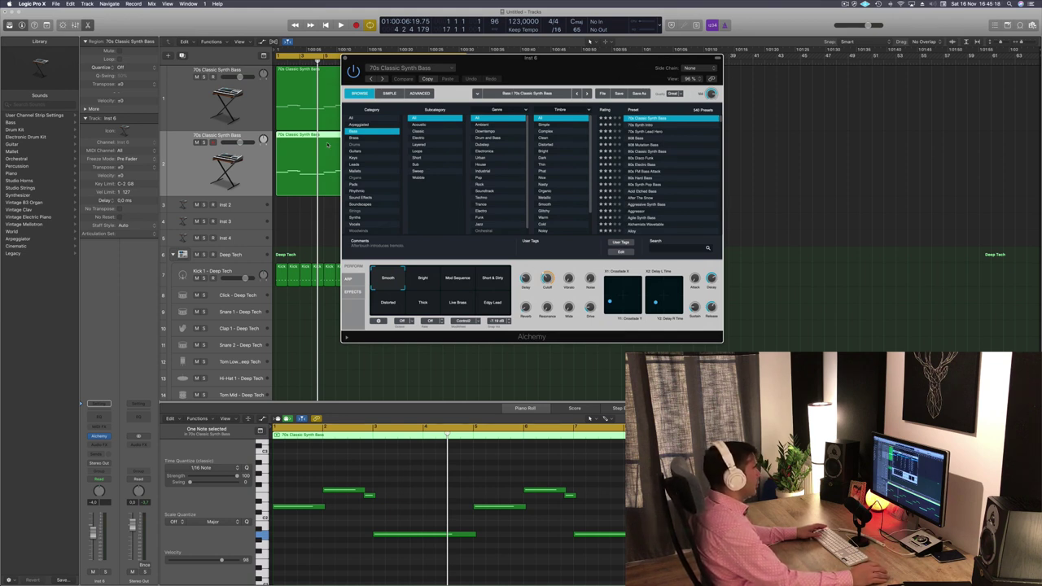
{"action": "scroll", "coordinate": [350, 139], "scroll_direction": "down", "scroll_amount": 1}
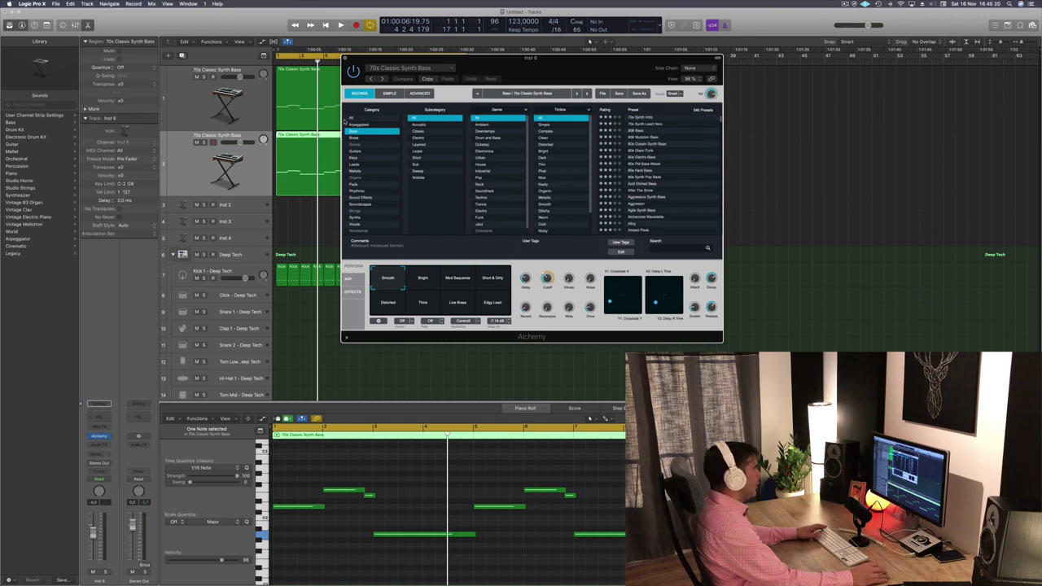
{"action": "left_click", "coordinate": [352, 119]}
{"action": "scroll", "coordinate": [425, 148], "scroll_direction": "down", "scroll_amount": 10}
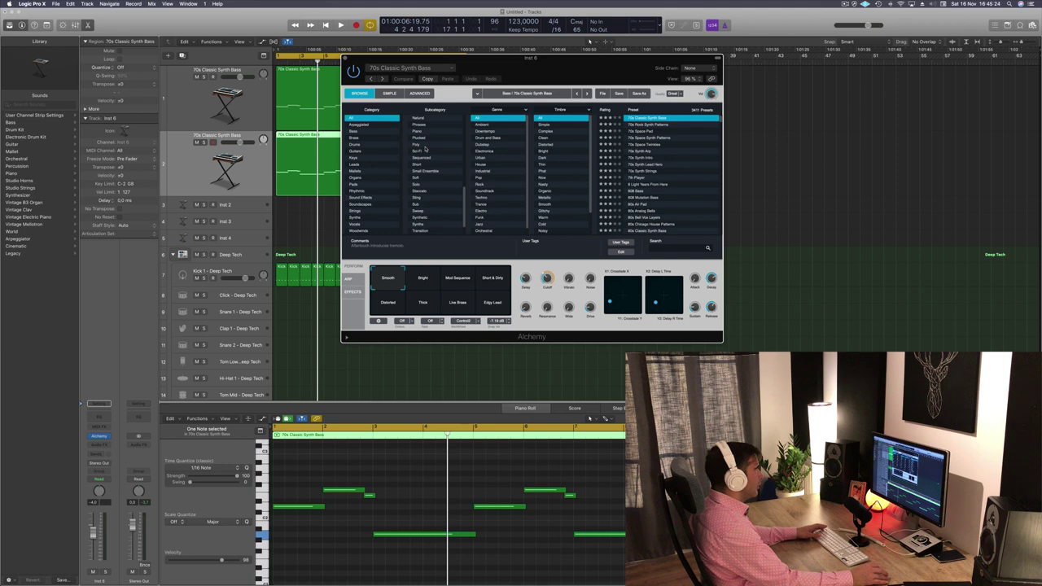
{"action": "scroll", "coordinate": [424, 148], "scroll_direction": "up", "scroll_amount": 4}
{"action": "scroll", "coordinate": [424, 148], "scroll_direction": "up", "scroll_amount": 5}
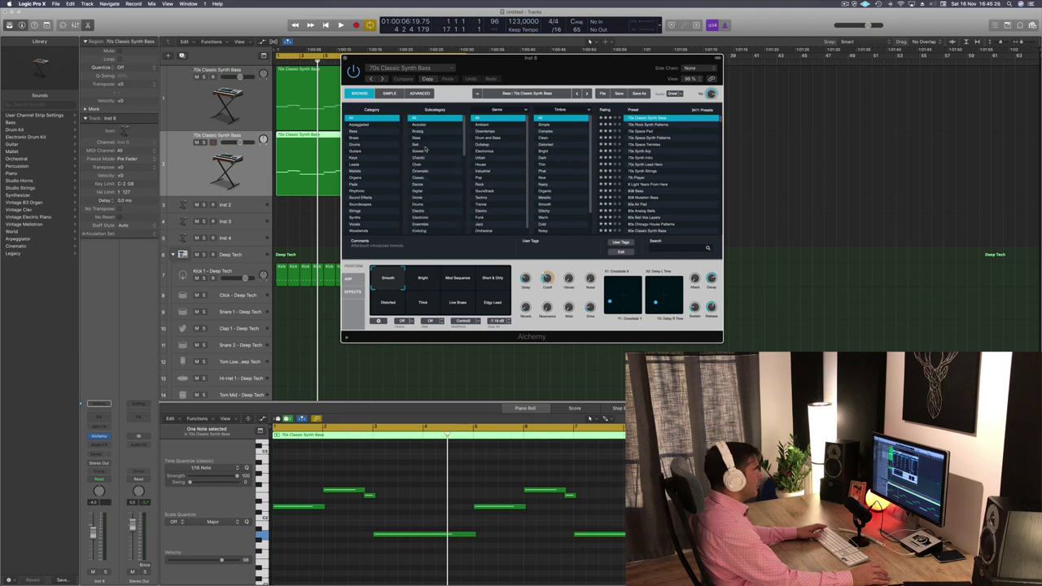
{"action": "scroll", "coordinate": [499, 148], "scroll_direction": "down", "scroll_amount": 2}
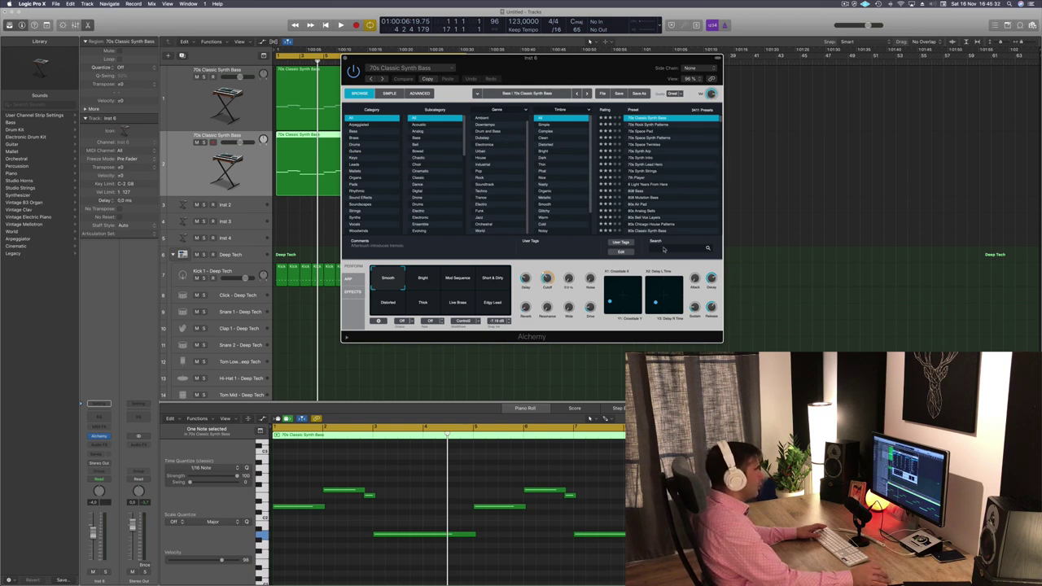
Step: Search the Alchemy presets for "noise" and load Arctic Noise Lead on the duplicated track
{"action": "left_click", "coordinate": [663, 248]}
{"action": "type", "text": "rel"}
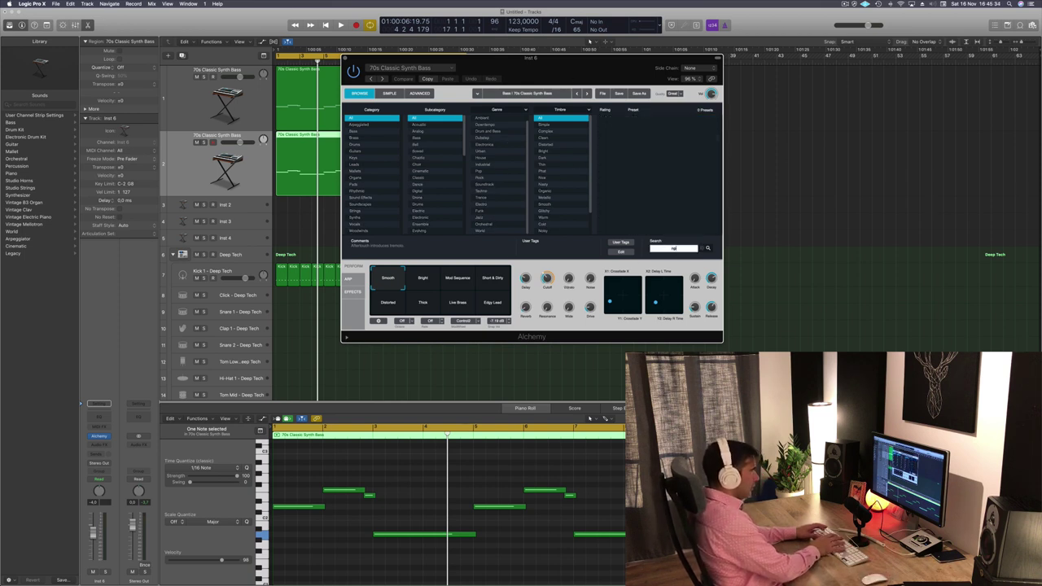
{"action": "key", "text": "BackSpace"}
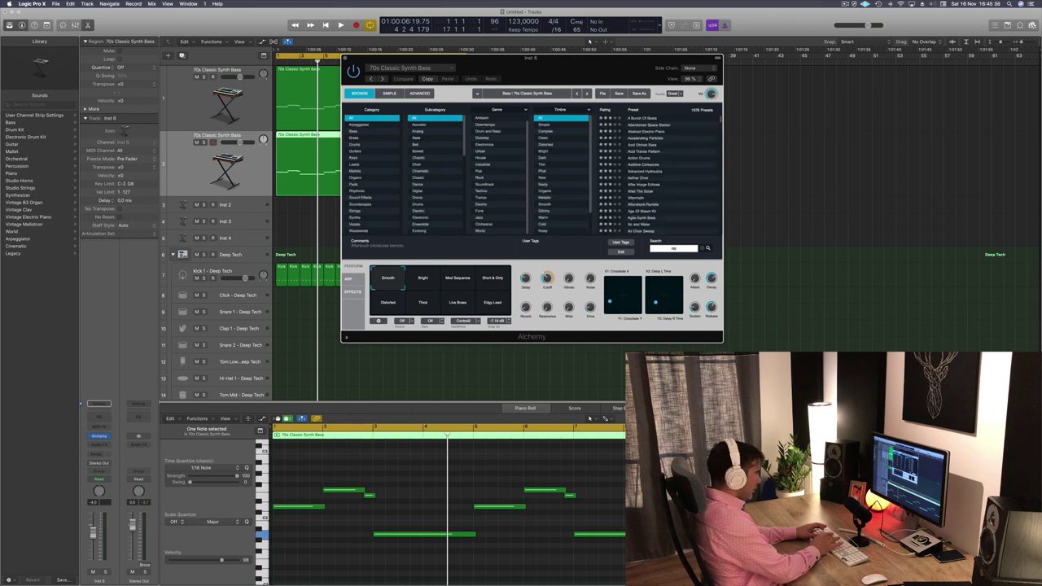
{"action": "type", "text": "ise"}
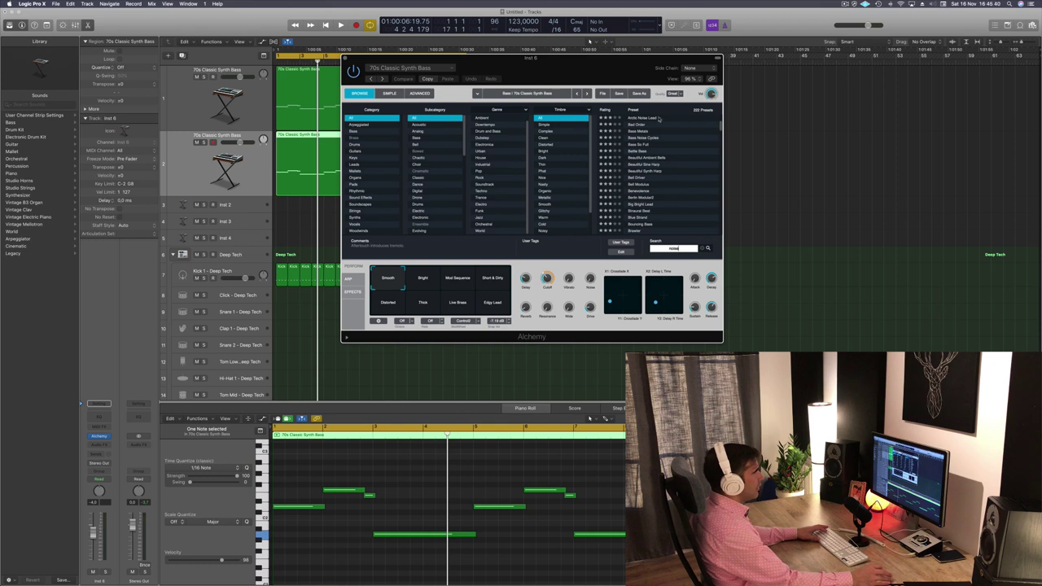
{"action": "left_click", "coordinate": [644, 118]}
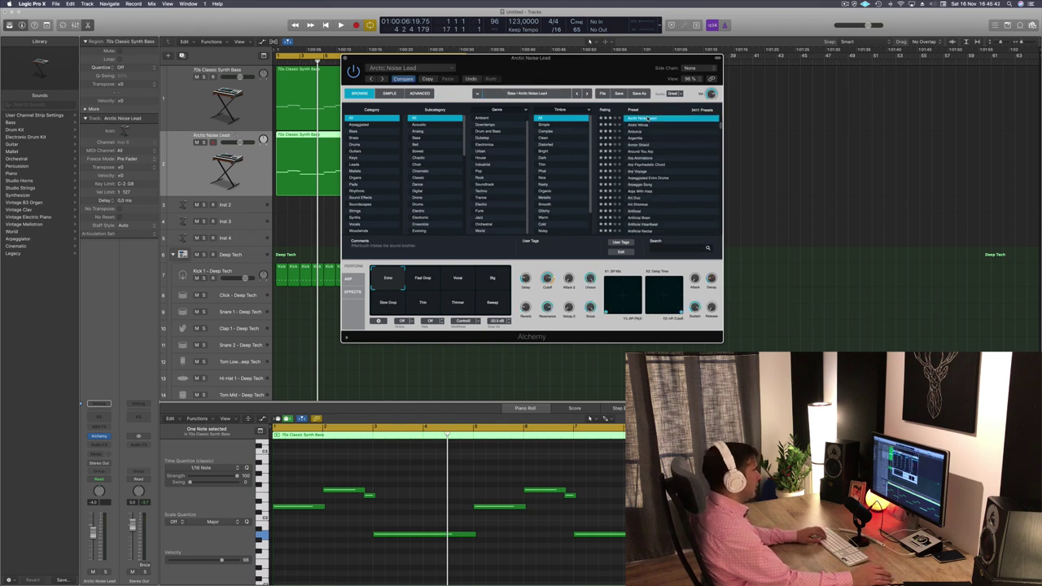
Step: Delete the copied bass region from the second synth track, keeping the global tracks hidden
{"action": "scroll", "coordinate": [648, 120], "scroll_direction": "down", "scroll_amount": 1}
{"action": "left_click", "coordinate": [308, 134]}
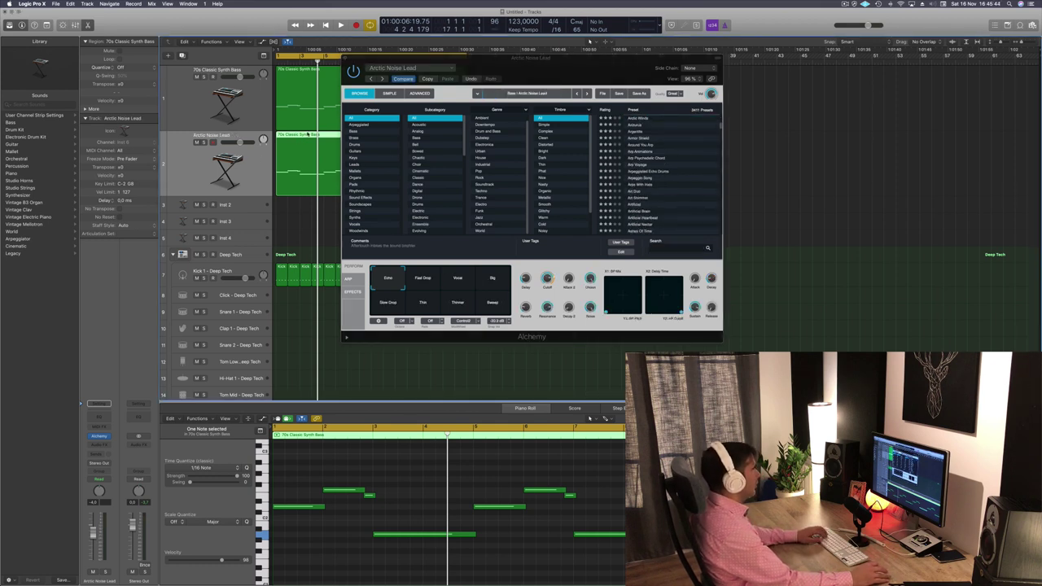
{"action": "key", "text": "Delete"}
{"action": "key", "text": "g"}
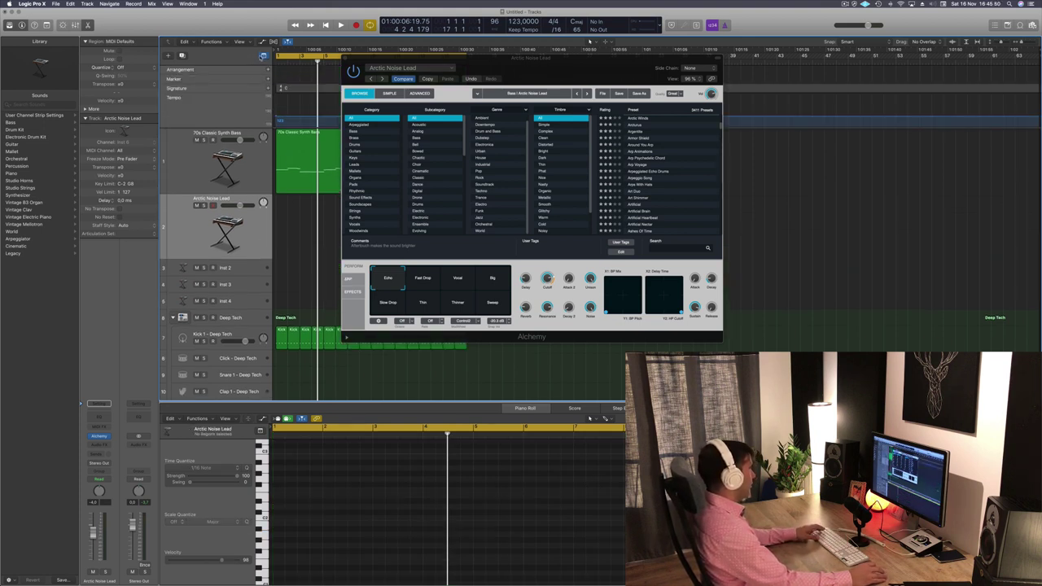
{"action": "key", "text": "g"}
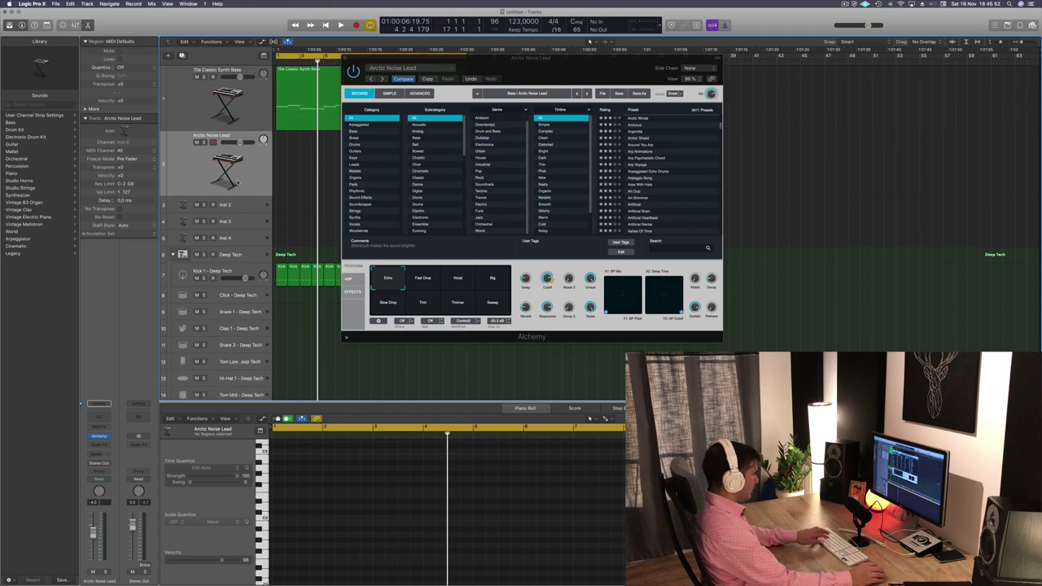
Step: Open Musical Typing, place it beside the Alchemy window, and search the presets for "noise" again
{"action": "key", "text": "super+k"}
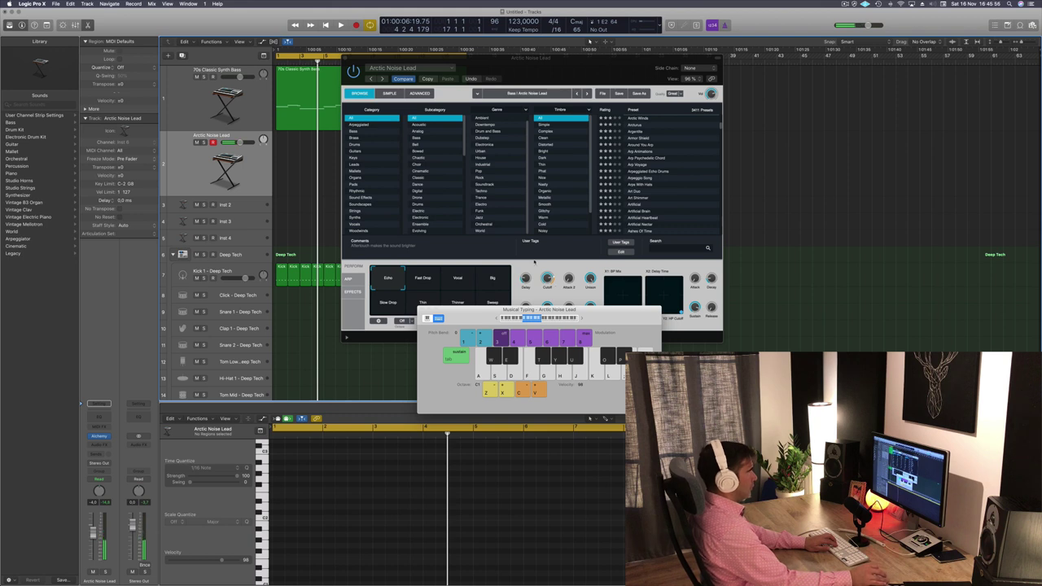
{"action": "left_click_drag", "start_coordinate": [591, 315], "coordinate": [991, 272]}
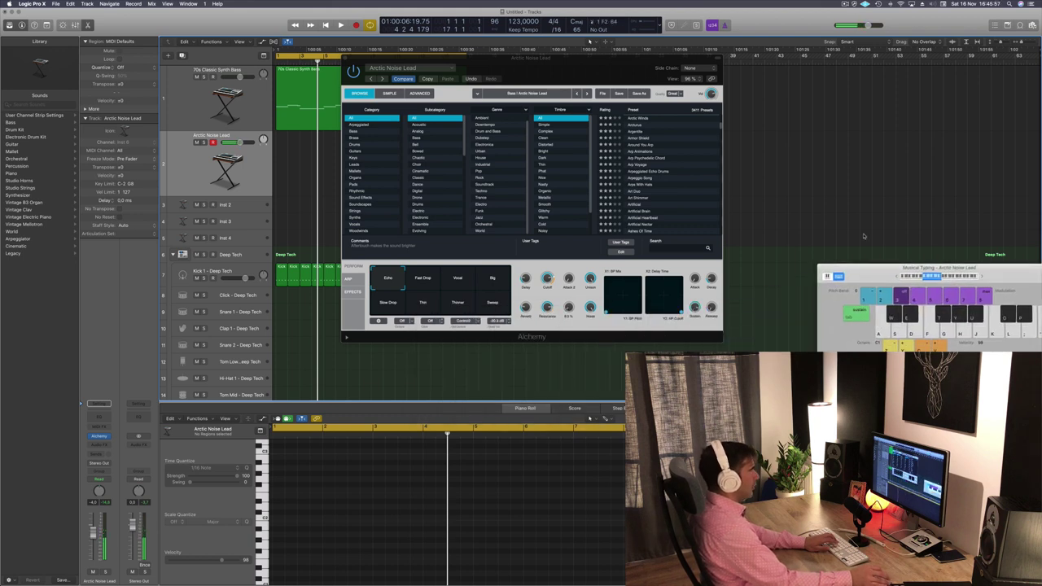
{"action": "left_click", "coordinate": [681, 248]}
{"action": "left_click", "coordinate": [677, 249]}
{"action": "type", "text": "no"}
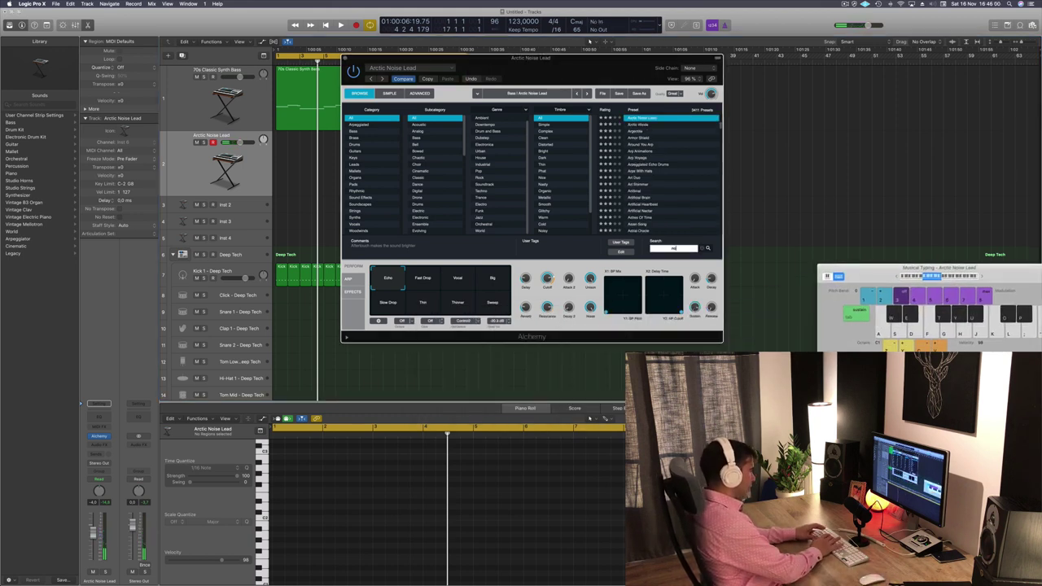
{"action": "type", "text": "ise"}
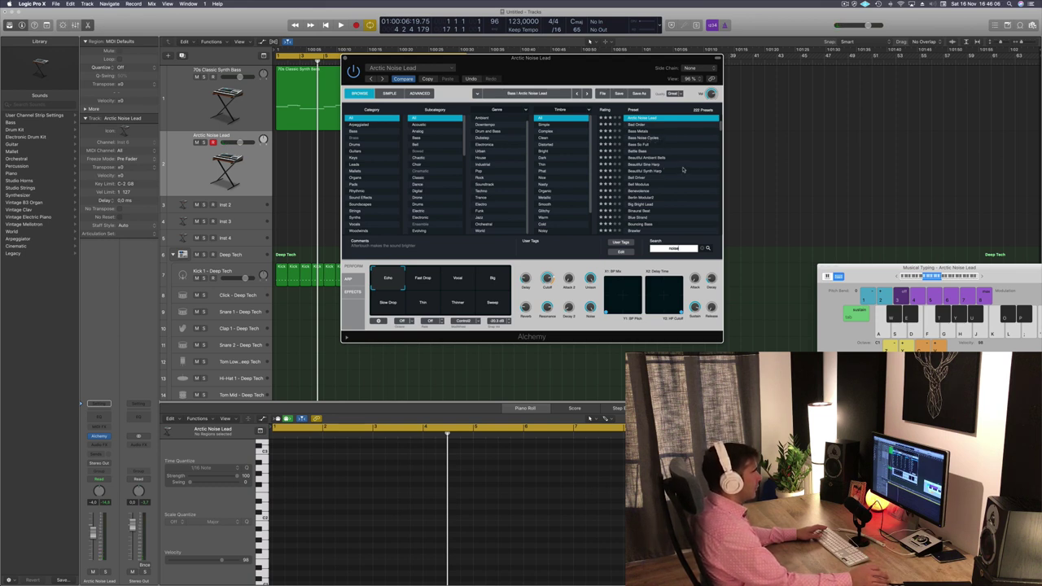
Step: Browse the noise presets and load Noise Sweep on the second synth track
{"action": "scroll", "coordinate": [684, 184], "scroll_direction": "down", "scroll_amount": 5}
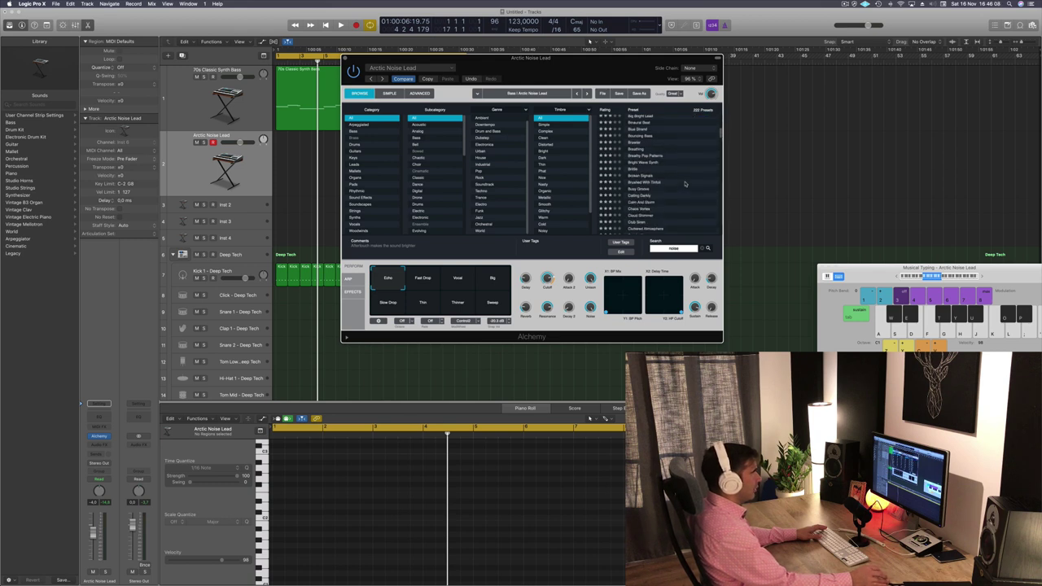
{"action": "scroll", "coordinate": [687, 158], "scroll_direction": "down", "scroll_amount": 15}
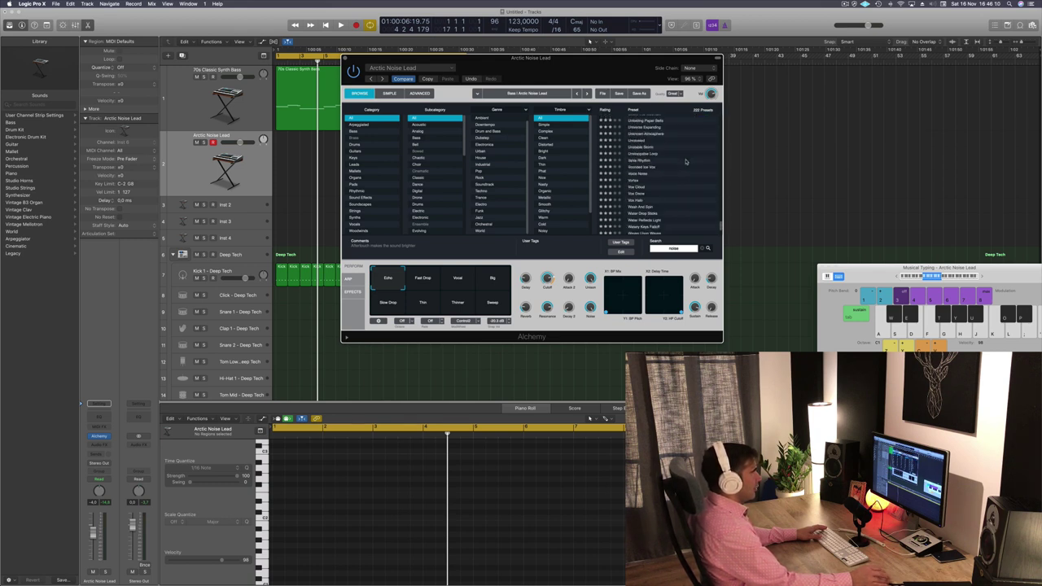
{"action": "scroll", "coordinate": [689, 158], "scroll_direction": "down", "scroll_amount": 2}
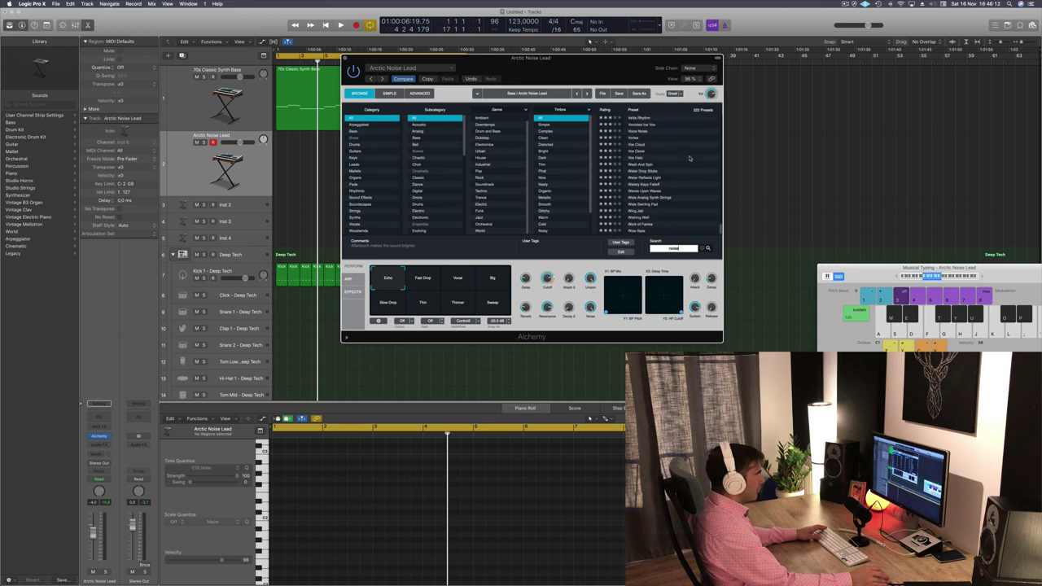
{"action": "scroll", "coordinate": [690, 158], "scroll_direction": "up", "scroll_amount": 3}
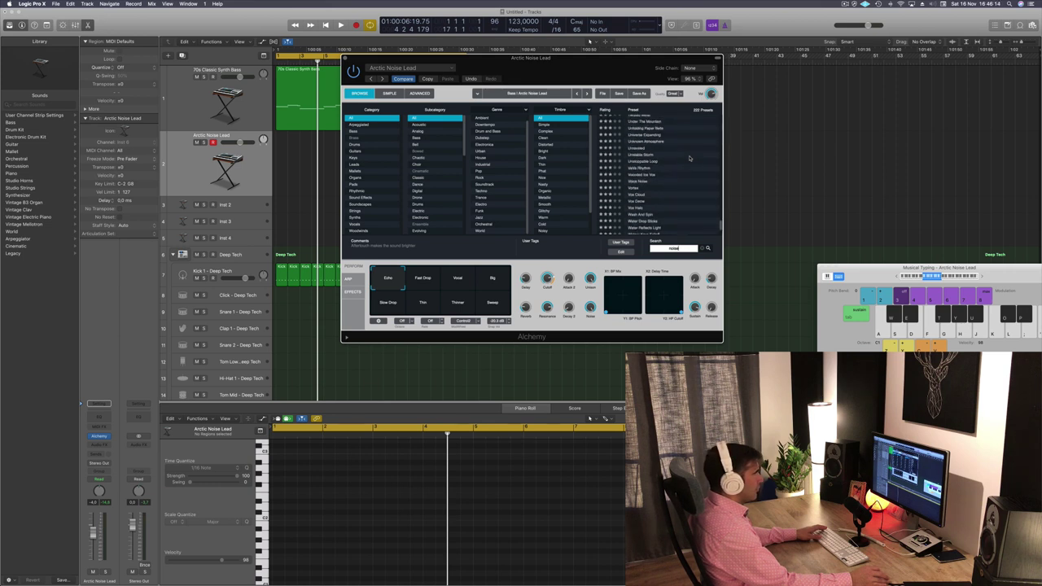
{"action": "scroll", "coordinate": [689, 158], "scroll_direction": "up", "scroll_amount": 3}
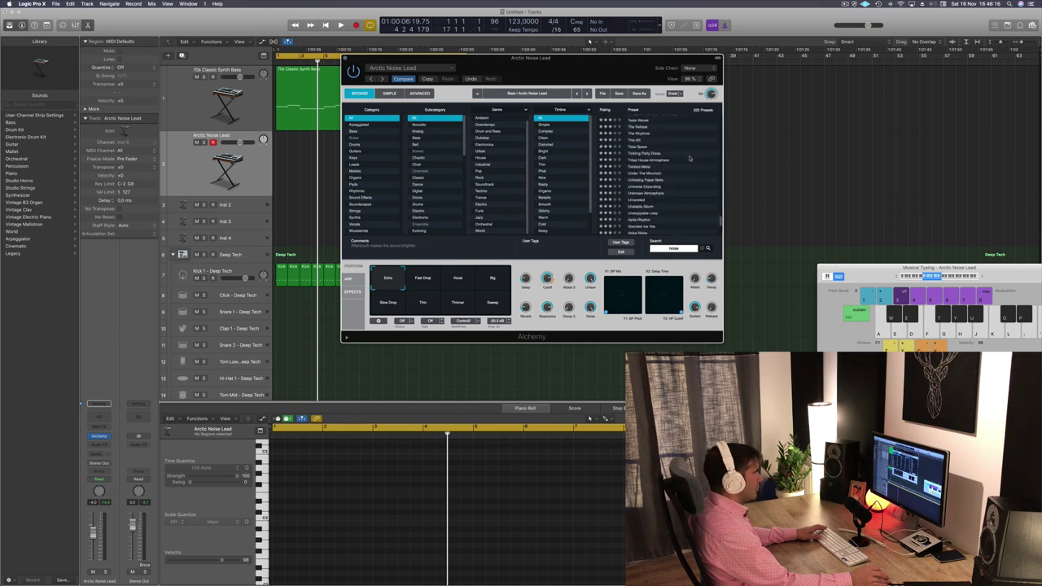
{"action": "scroll", "coordinate": [689, 158], "scroll_direction": "up", "scroll_amount": 5}
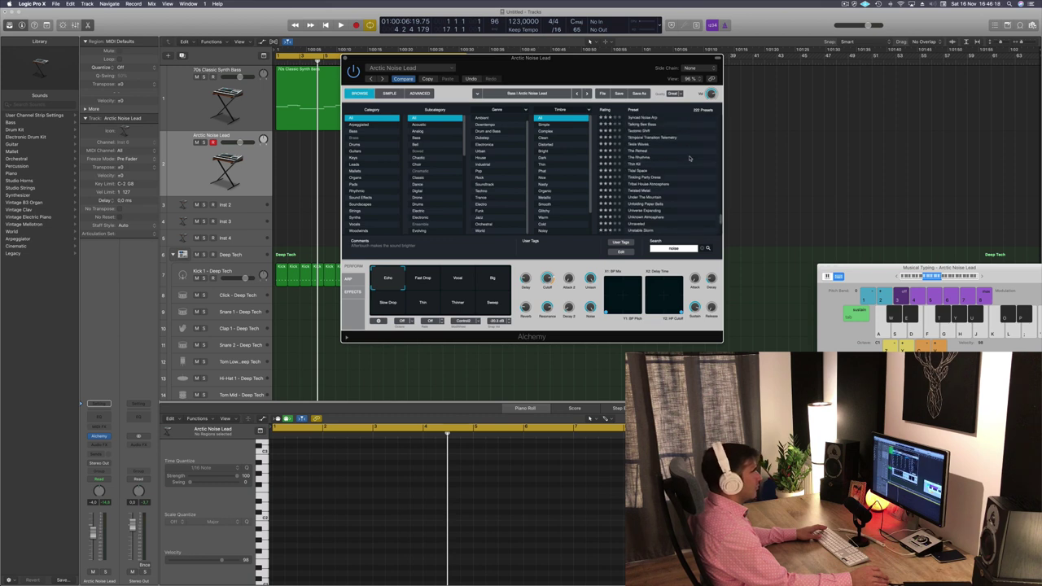
{"action": "scroll", "coordinate": [690, 158], "scroll_direction": "up", "scroll_amount": 8}
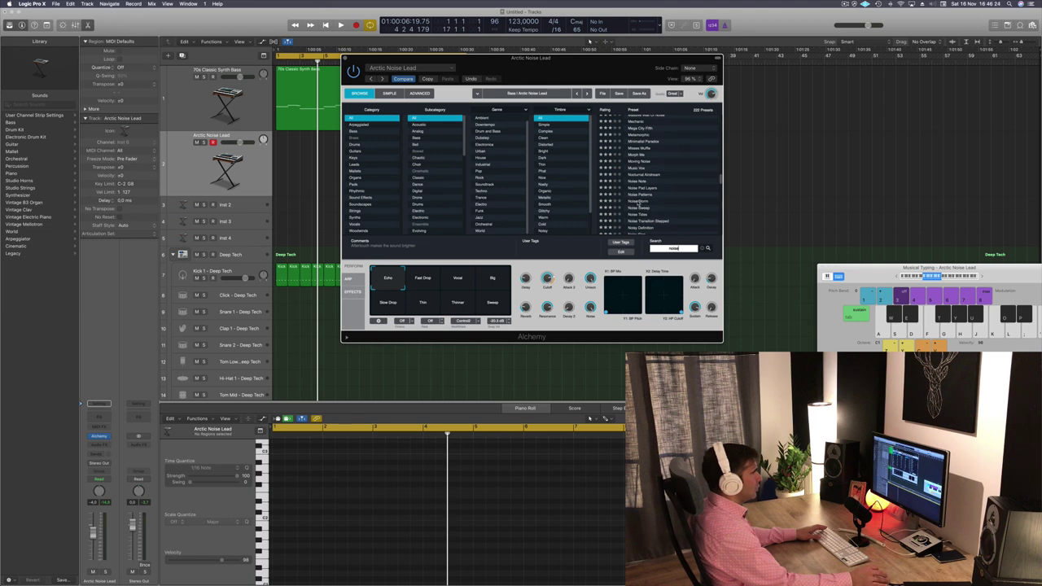
{"action": "left_click", "coordinate": [635, 209]}
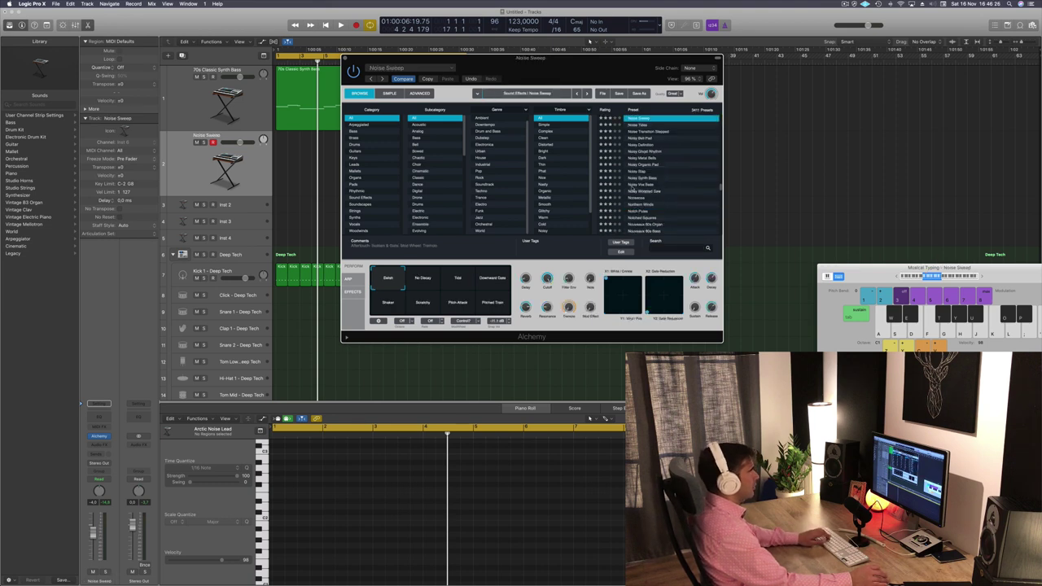
Step: Audition Noise Sweep's variations from No Decay through Pitched Train with played notes, and choose Downward Gate
{"action": "left_click", "coordinate": [425, 281]}
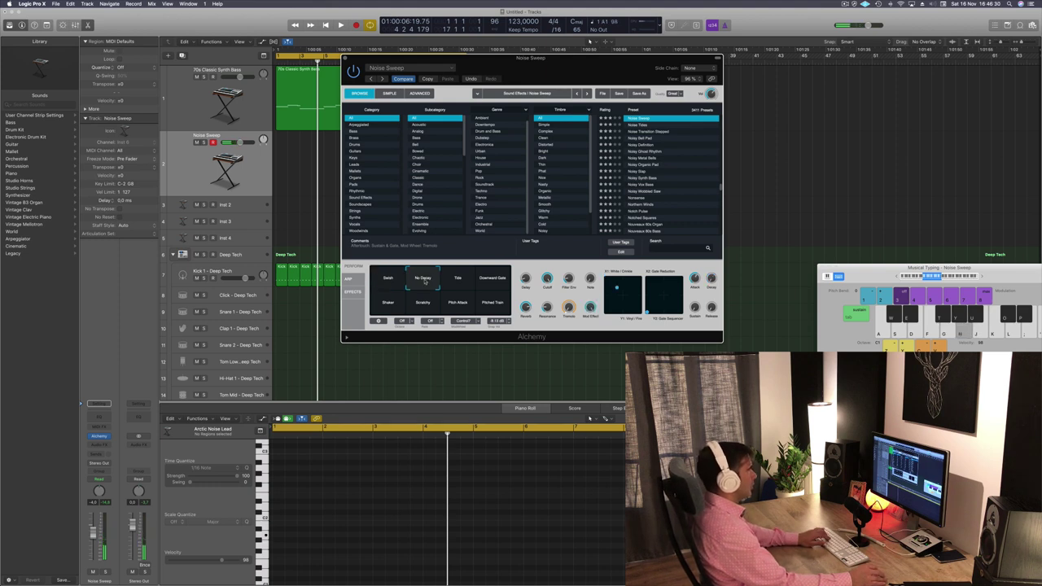
{"action": "left_click", "coordinate": [457, 279]}
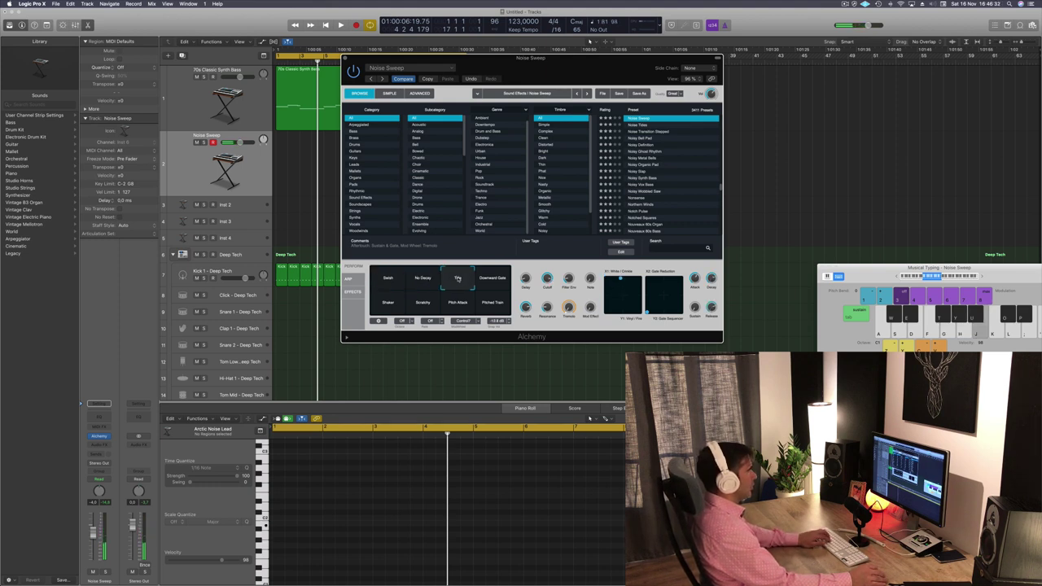
{"action": "left_click", "coordinate": [495, 280]}
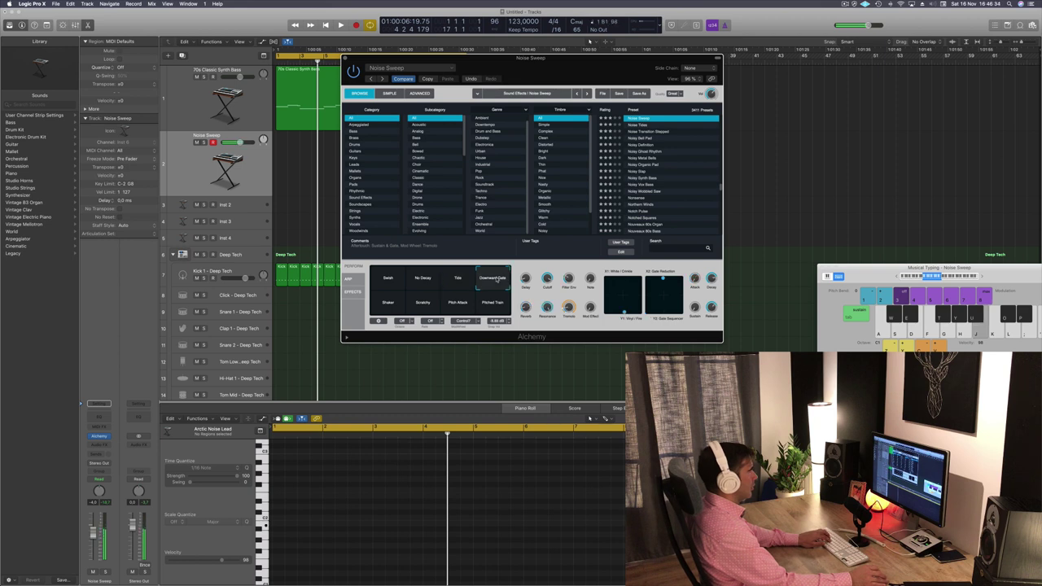
{"action": "left_click", "coordinate": [384, 305]}
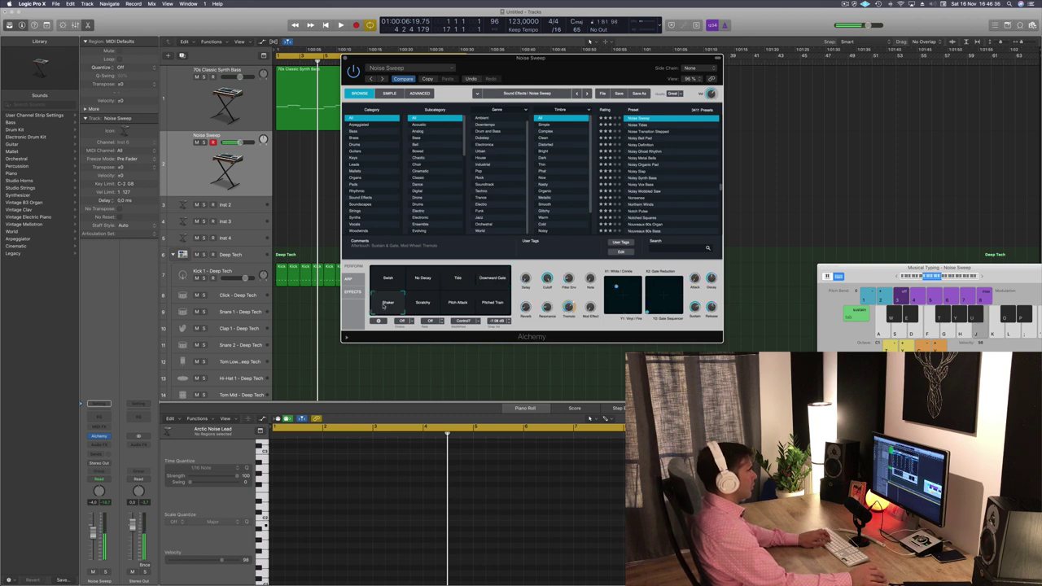
{"action": "left_click", "coordinate": [427, 302]}
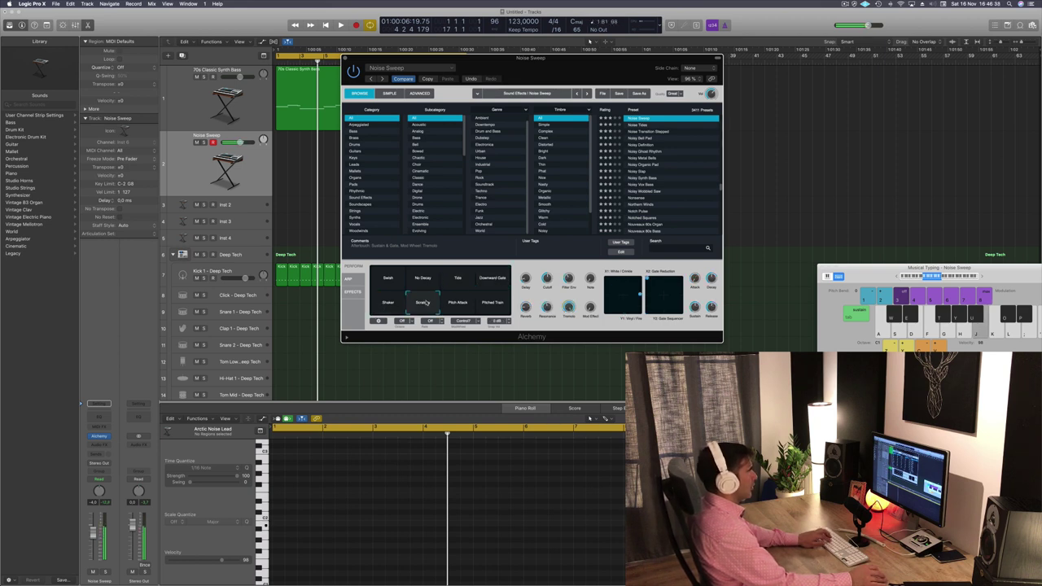
{"action": "left_click", "coordinate": [457, 303]}
{"action": "left_click", "coordinate": [493, 302]}
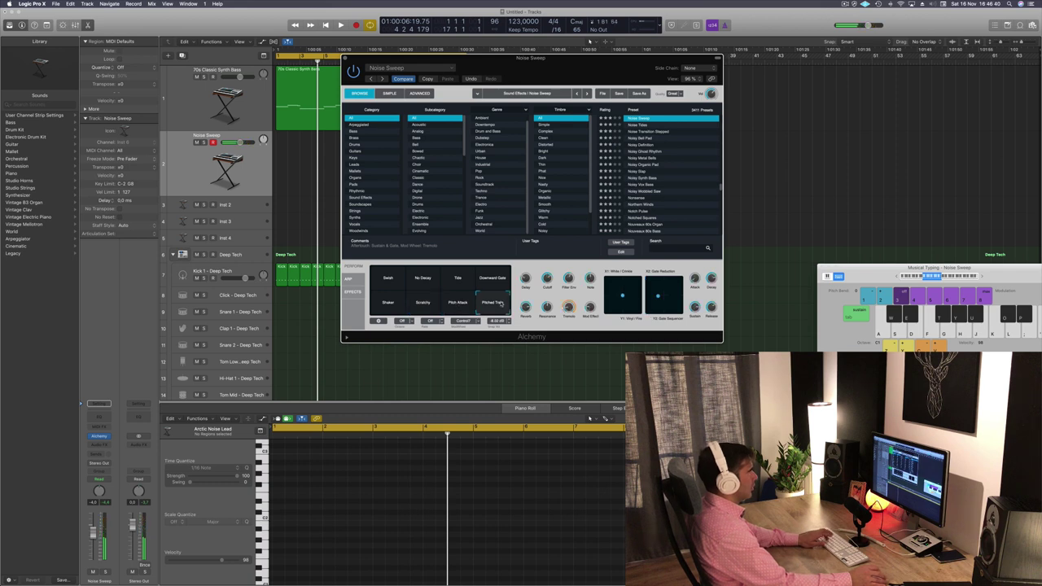
{"action": "left_click", "coordinate": [493, 279]}
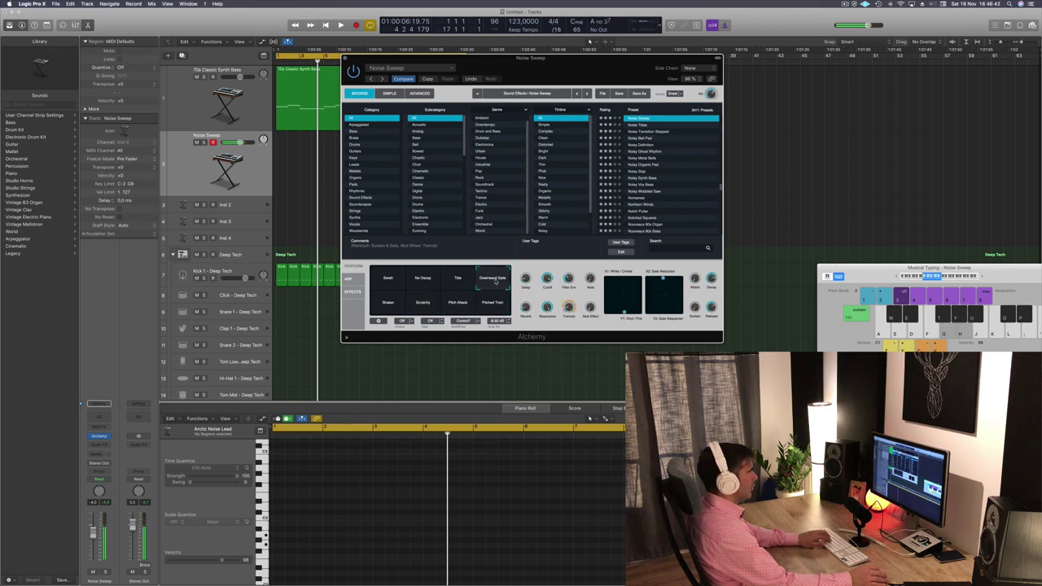
{"action": "key", "text": "s"}
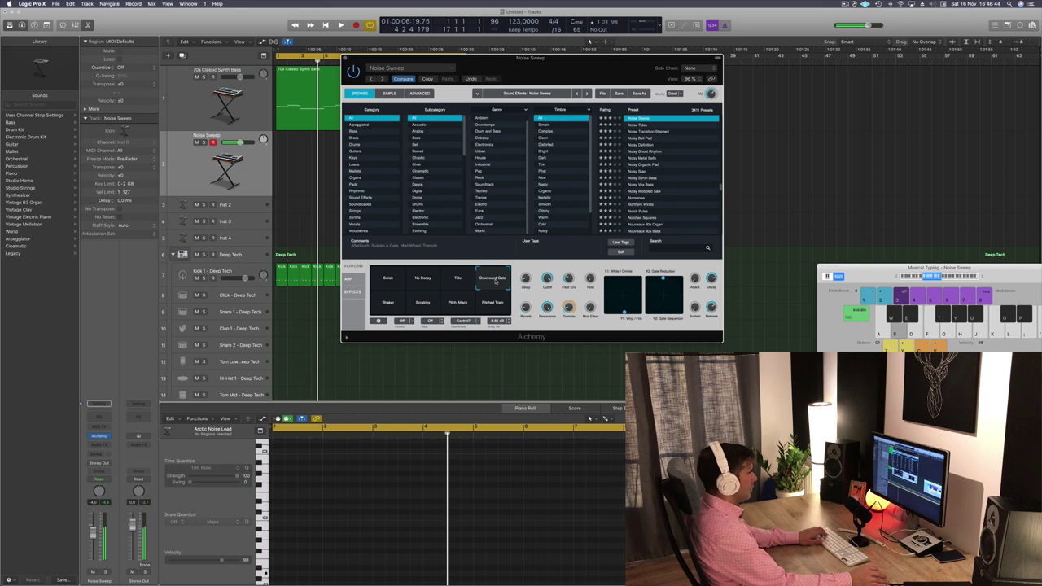
Step: Move the Alchemy window clear of the regions and select the 16-bar bass region
{"action": "left_click_drag", "start_coordinate": [615, 68], "coordinate": [814, 80]}
{"action": "left_click", "coordinate": [347, 107]}
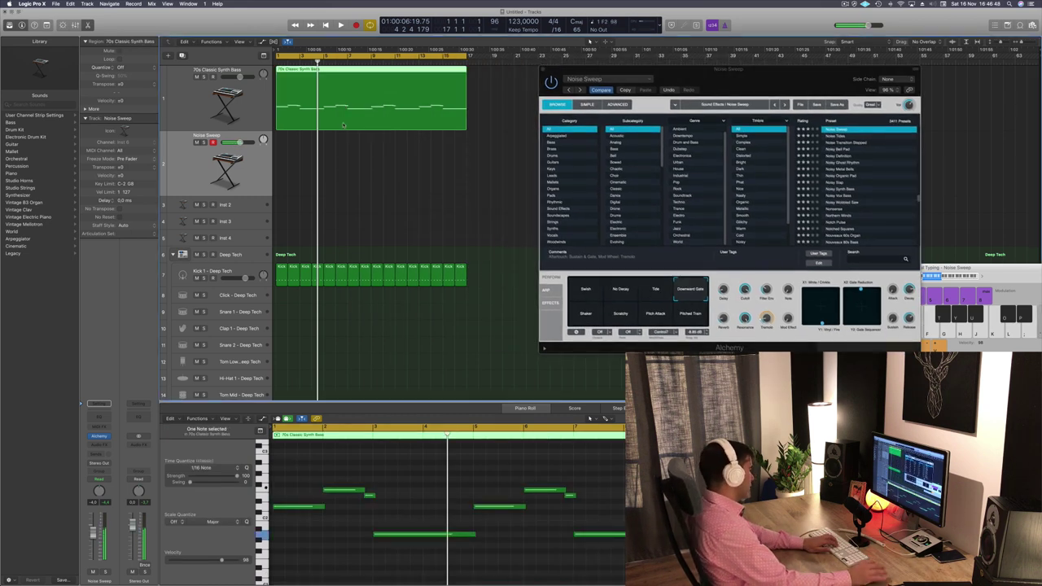
Step: Record a held note from bar 1 on the Noise Sweep track and raise its pitch by two semitones
{"action": "key", "text": "space"}
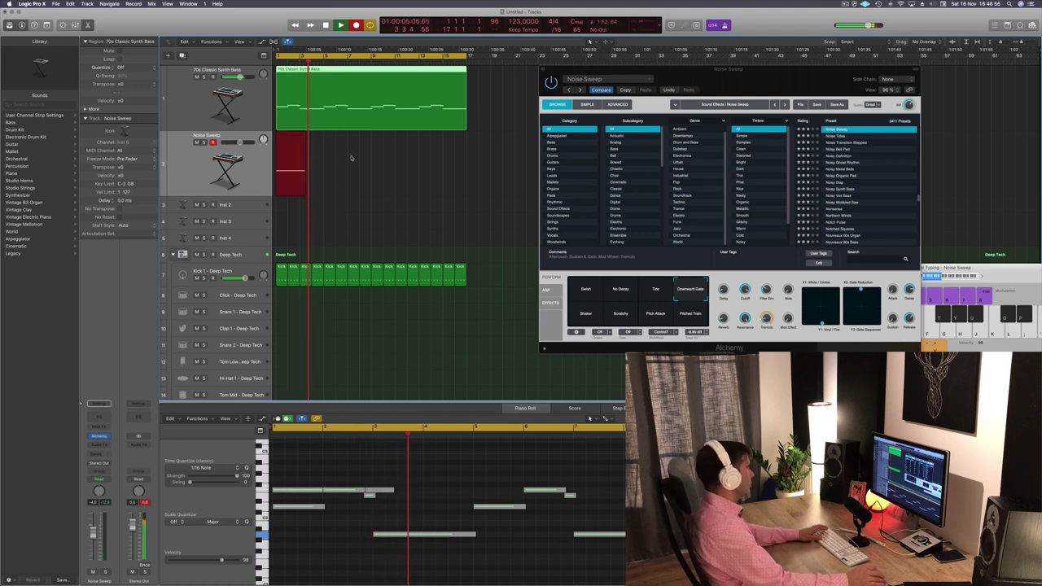
{"action": "key", "text": "space"}
{"action": "left_click_drag", "start_coordinate": [330, 447], "coordinate": [337, 518]}
{"action": "key", "text": "alt+Up"}
{"action": "key", "text": "alt+Up"}
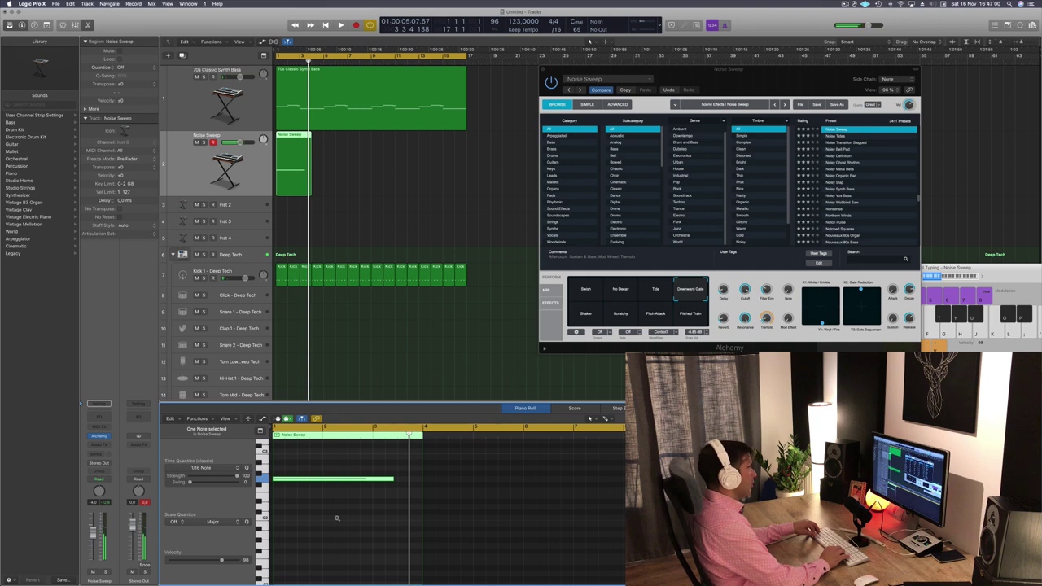
Step: Audition the recorded noise note two semitones higher, and move it back down by two semitones
{"action": "key", "text": "alt+Up"}
{"action": "key", "text": "alt+Up"}
{"action": "key", "text": "Return"}
{"action": "key", "text": "space"}
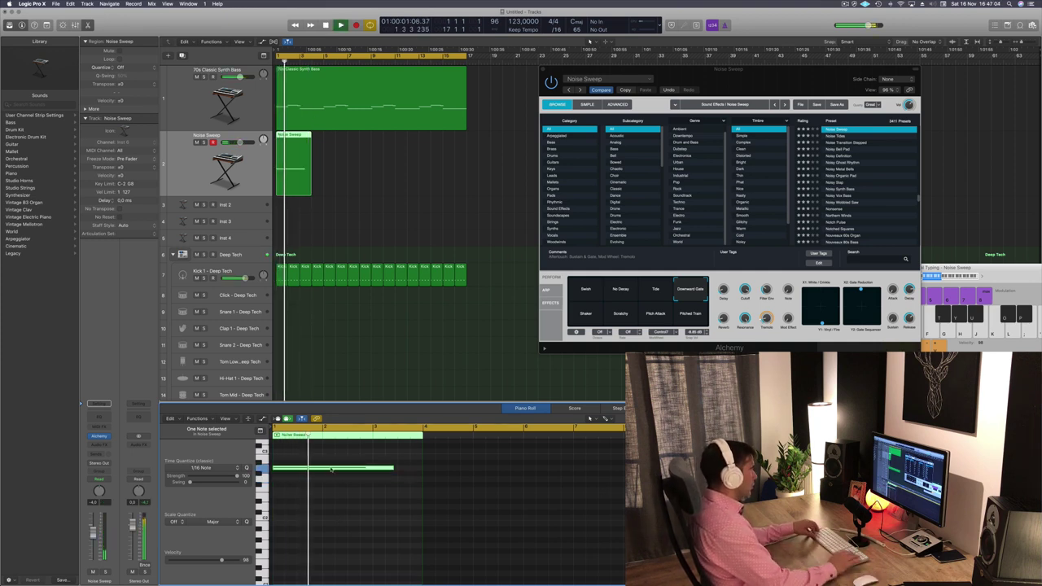
{"action": "key", "text": "alt+Down"}
{"action": "key", "text": "alt+Down"}
Step: Lower the Noise Sweep track's volume to -12.4 dB while replaying the loop
{"action": "key", "text": "space"}
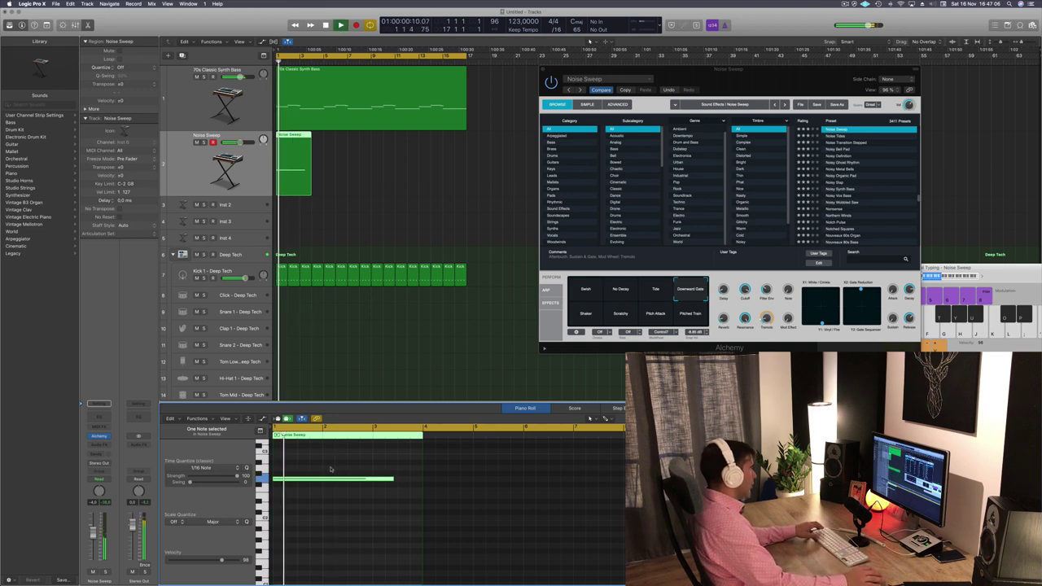
{"action": "key", "text": "space"}
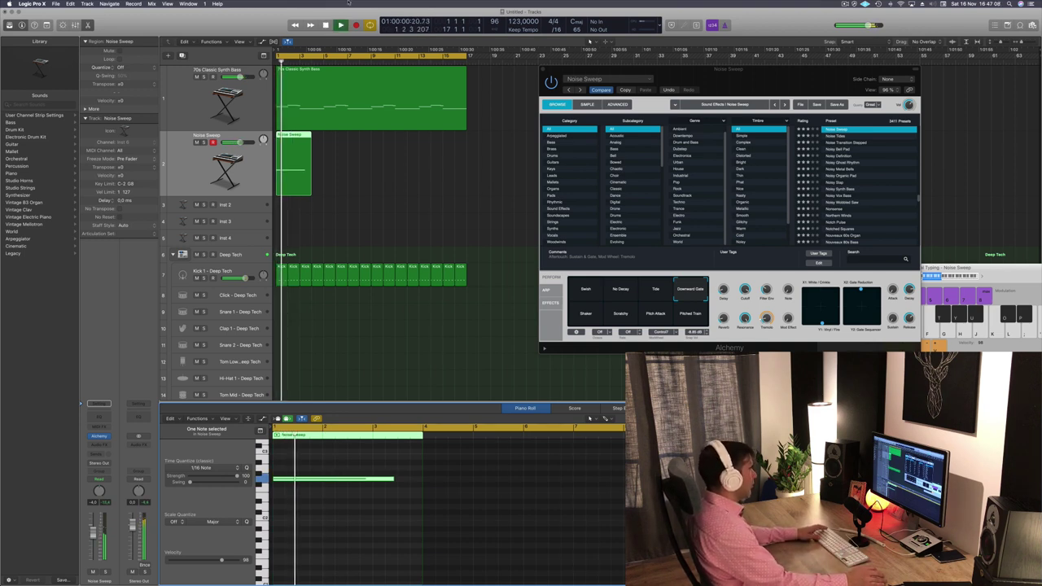
{"action": "key", "text": "space"}
{"action": "key", "text": "space"}
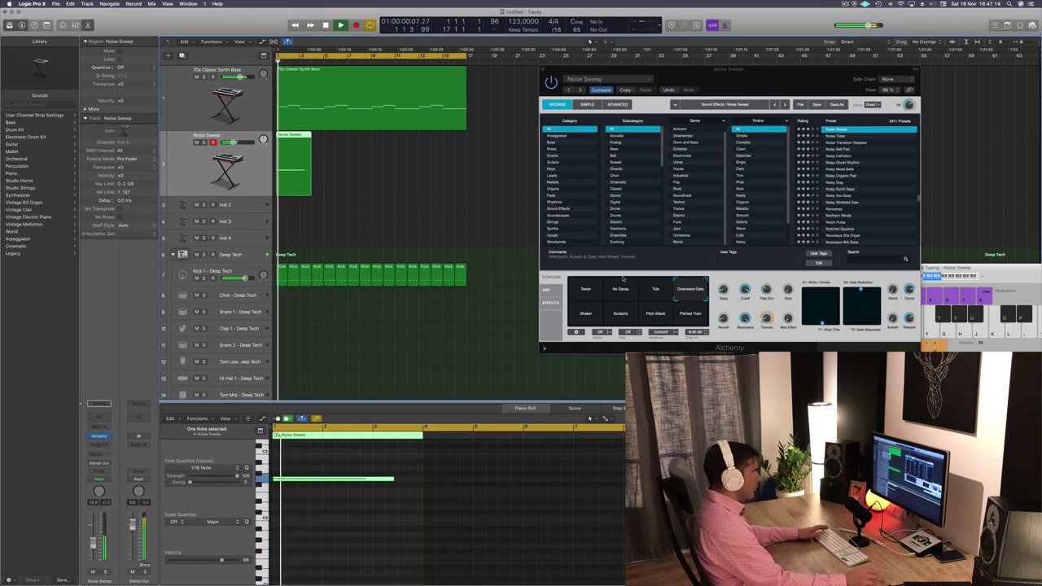
Step: Try Noise Sweep's Swish variation during playback and load the Noise Patterns preset in its place
{"action": "left_click", "coordinate": [593, 294]}
{"action": "key", "text": "space"}
{"action": "key", "text": "space"}
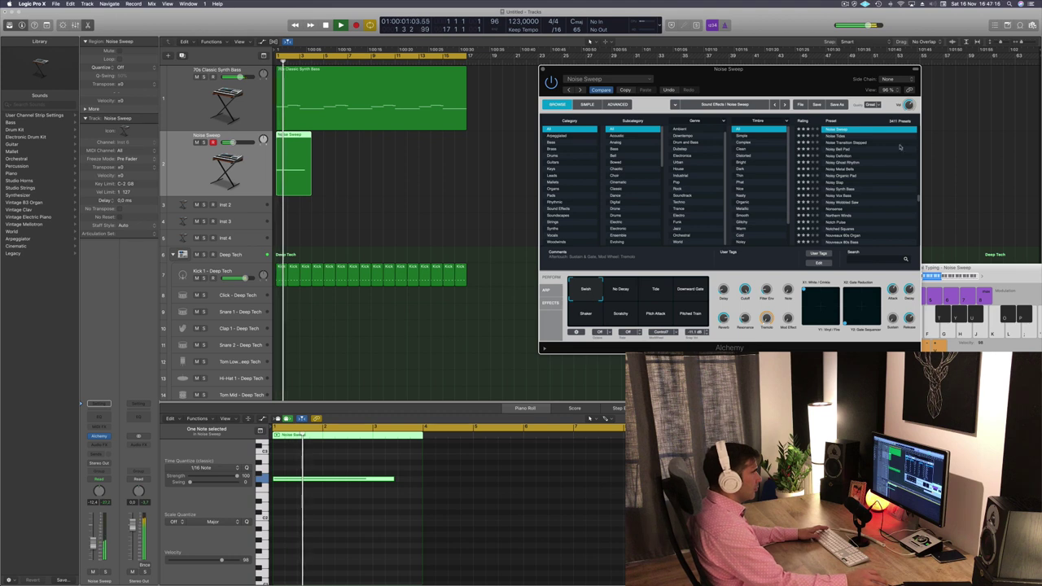
{"action": "scroll", "coordinate": [896, 150], "scroll_direction": "up", "scroll_amount": 3}
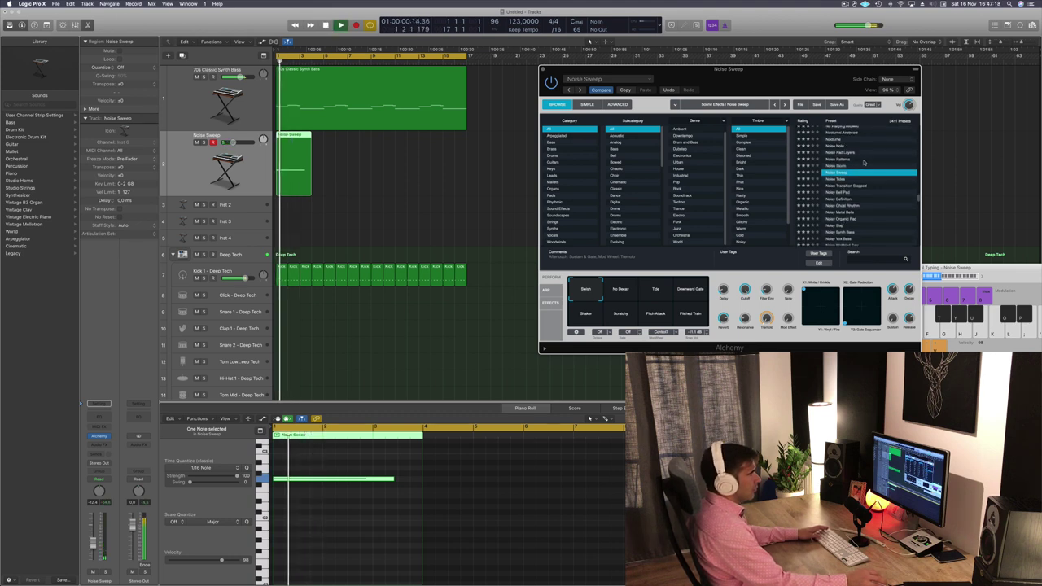
{"action": "left_click", "coordinate": [843, 160]}
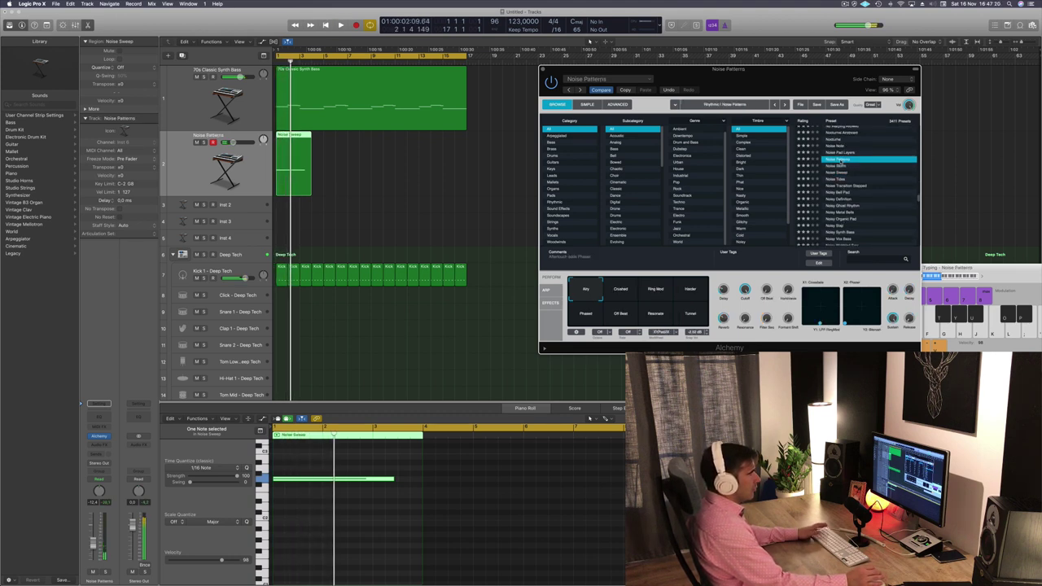
{"action": "key", "text": "space"}
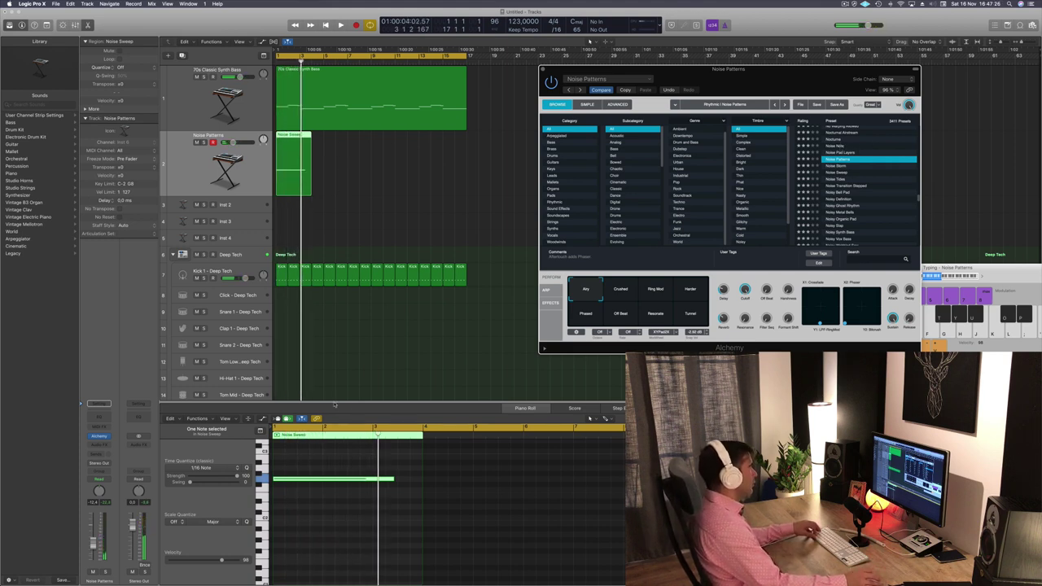
Step: Shorten the held note so it ends at bar 3 and trim its region to two bars
{"action": "left_click_drag", "start_coordinate": [393, 478], "coordinate": [378, 481]}
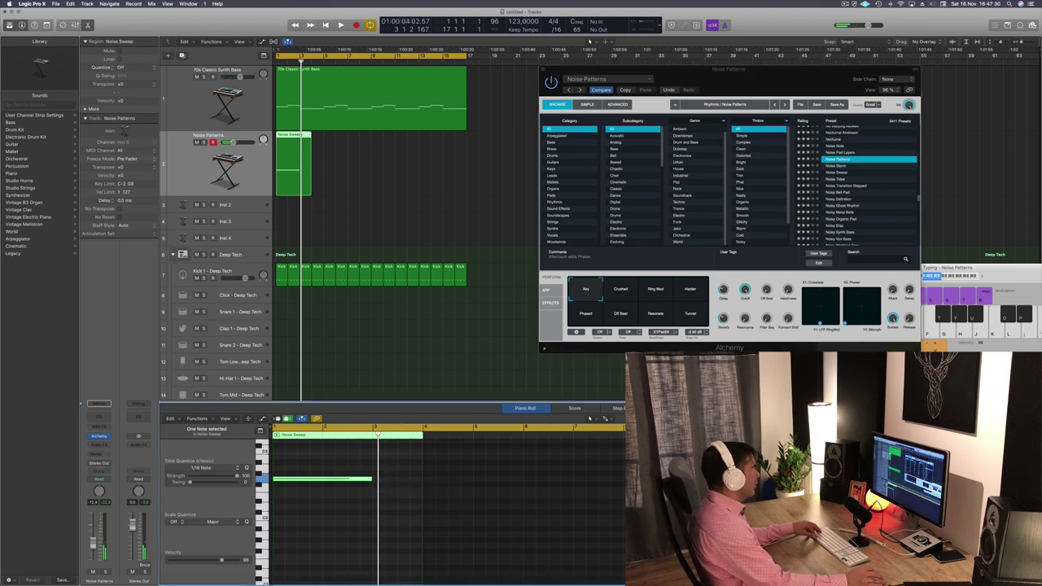
{"action": "double_click", "coordinate": [301, 136], "text": "super"}
{"action": "key", "text": "Delete"}
{"action": "left_click", "coordinate": [284, 140]}
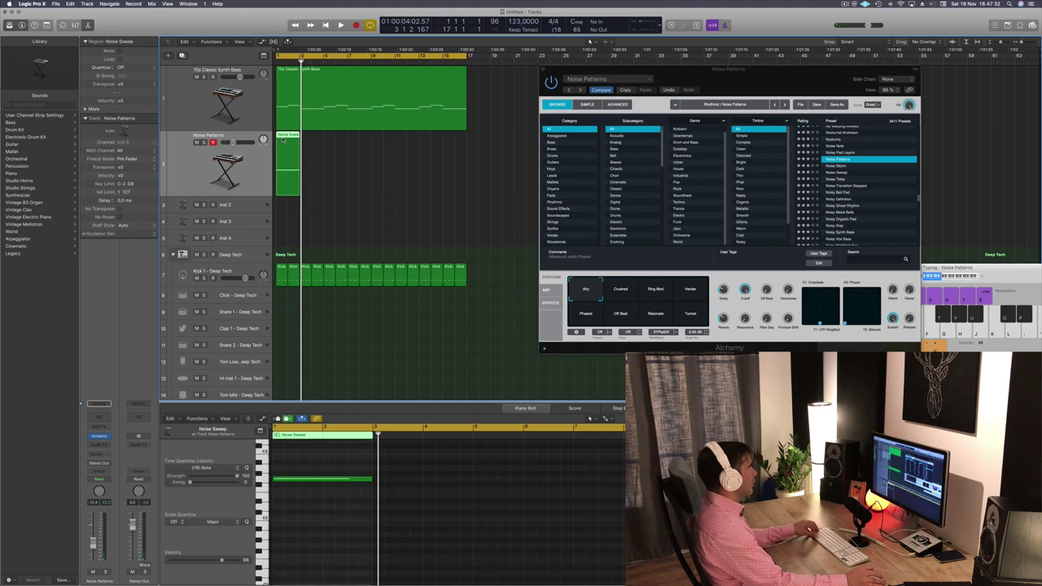
Step: Duplicate the two-bar noise region end to end until eight copies fill 16 bars, and play the result
{"action": "mouse_move", "coordinate": [287, 141]}
{"action": "left_mouse_down", "text": "alt"}
{"action": "mouse_move", "coordinate": [382, 142]}
{"action": "mouse_move", "coordinate": [283, 140]}
{"action": "left_mouse_up", "text": "alt"}
{"action": "left_click", "coordinate": [291, 145], "text": "shift"}
{"action": "key", "text": "Return"}
{"action": "key", "text": "space"}
{"action": "key", "text": "space"}
{"action": "key", "text": "space"}
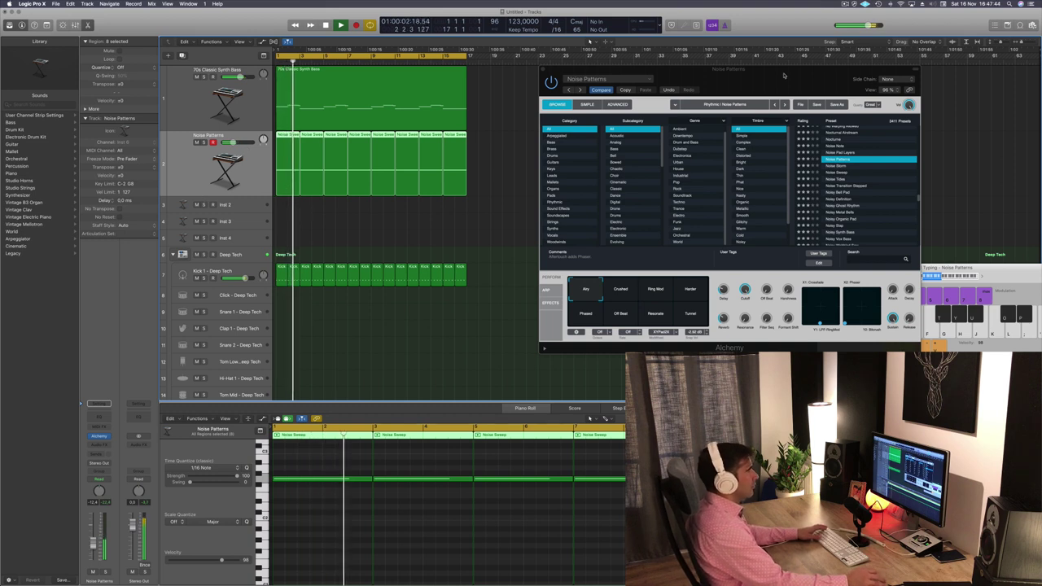
Step: Audition the Noise Patterns variations Crushed, Ring Mod, Harder, Phased, Off Beat, Resonate and Tunnel during playback, and return to Airy
{"action": "left_click_drag", "start_coordinate": [783, 72], "coordinate": [686, 81]}
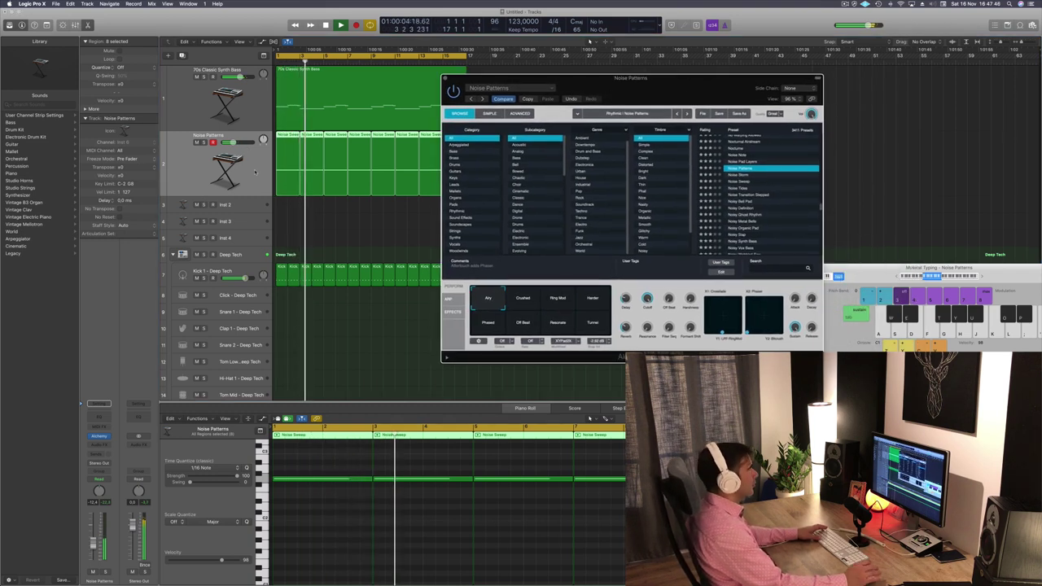
{"action": "key", "text": "Return"}
{"action": "key", "text": "space"}
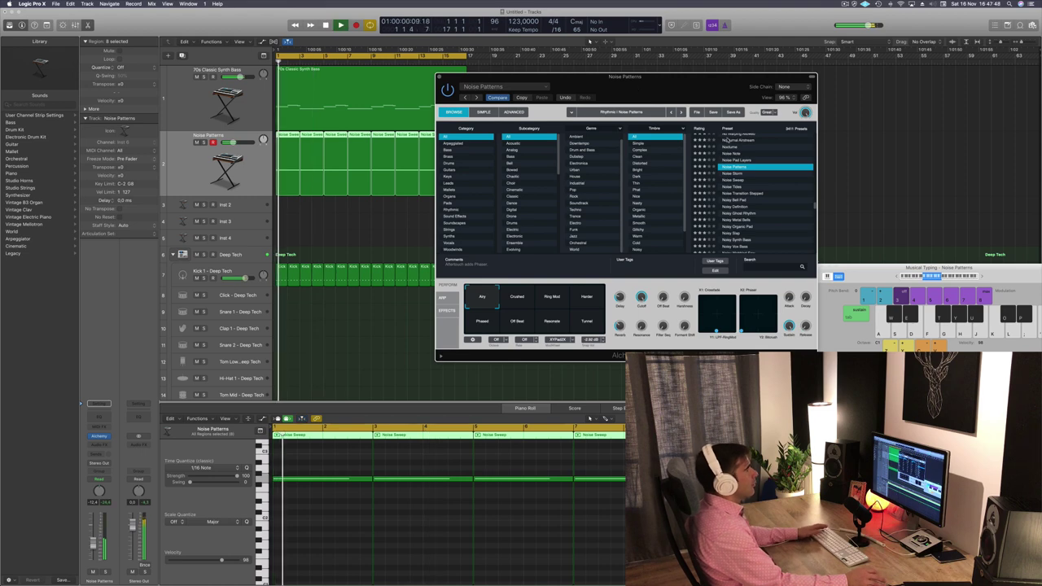
{"action": "left_click", "coordinate": [519, 299]}
{"action": "left_click", "coordinate": [549, 297]}
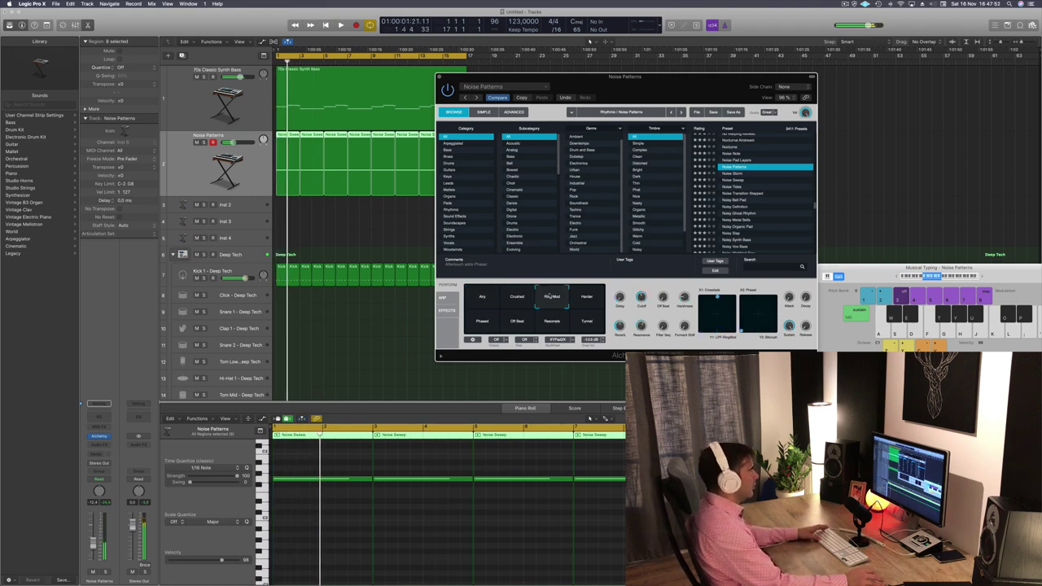
{"action": "left_click", "coordinate": [588, 299]}
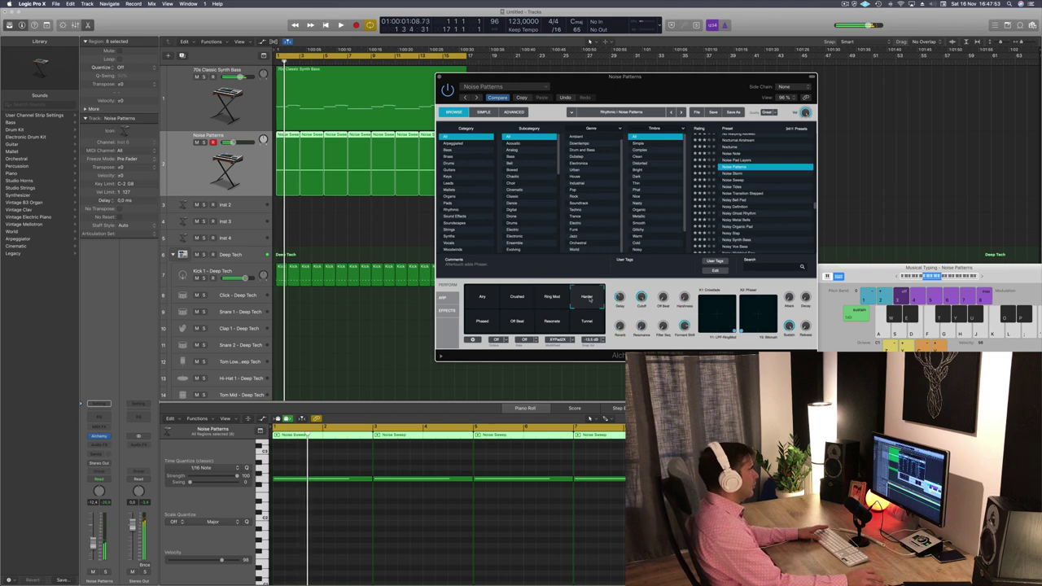
{"action": "left_click", "coordinate": [483, 323]}
{"action": "left_click", "coordinate": [518, 324]}
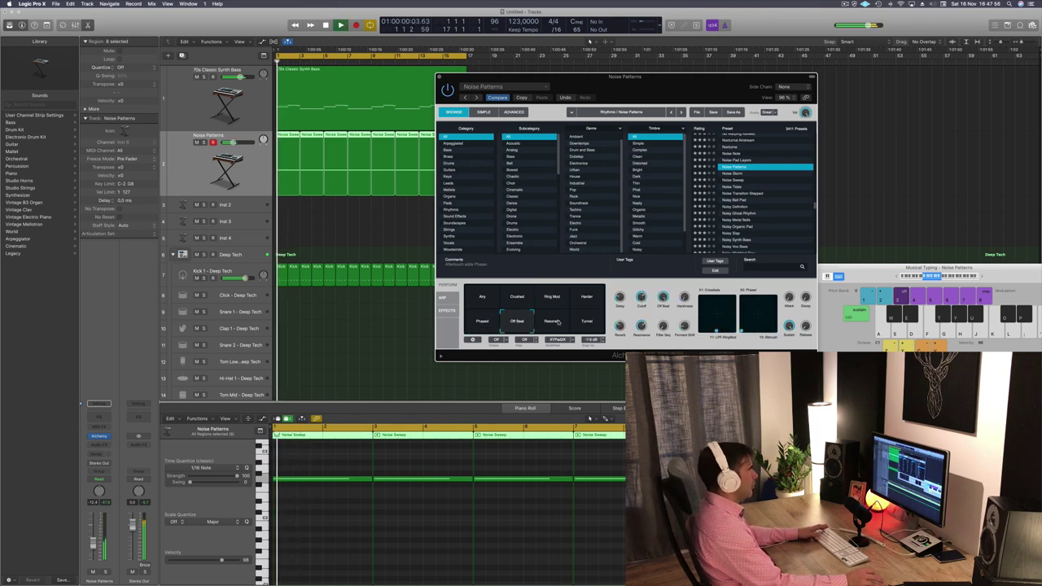
{"action": "left_click", "coordinate": [549, 324]}
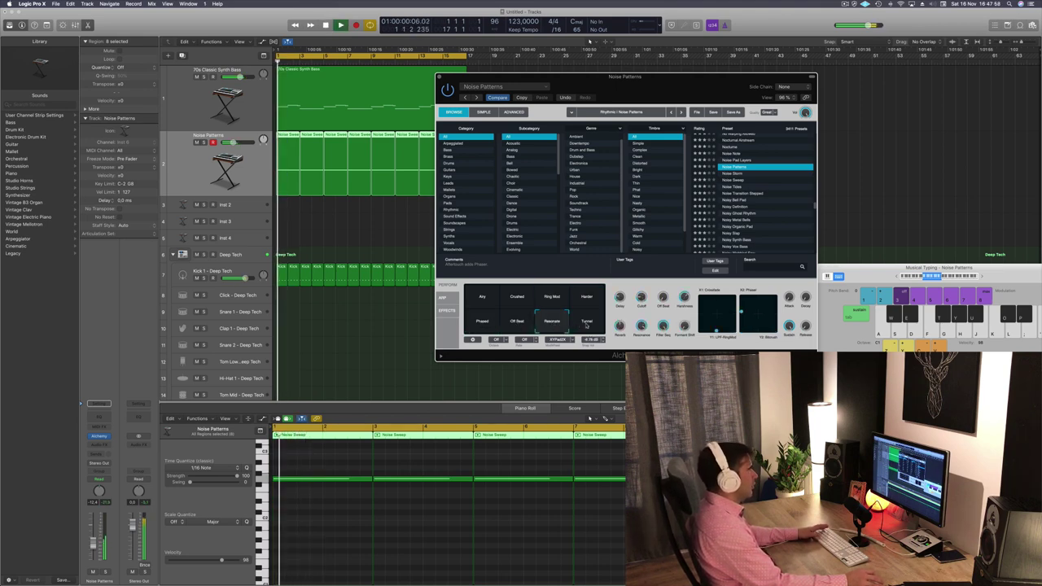
{"action": "left_click", "coordinate": [587, 324]}
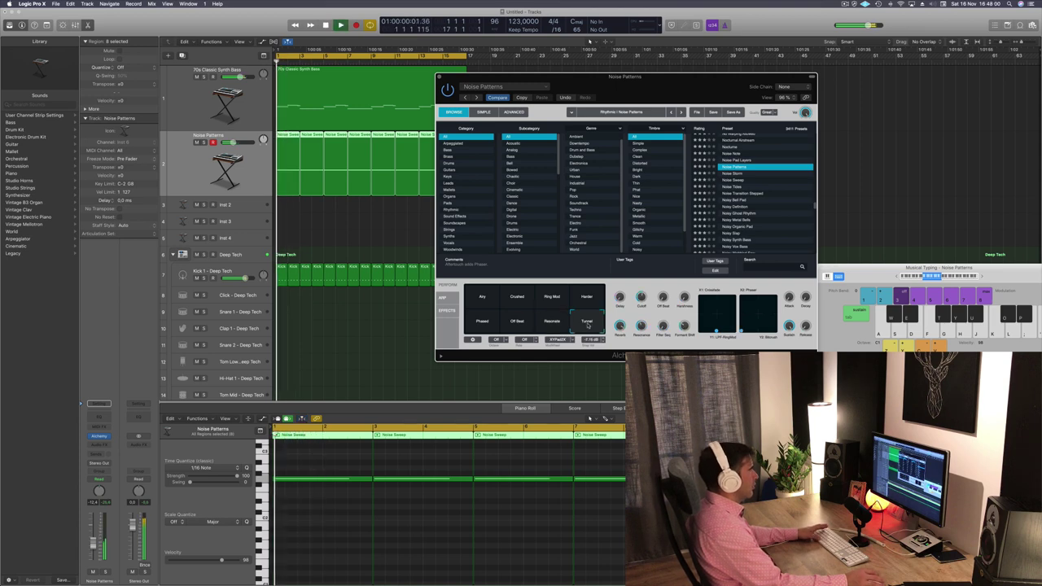
{"action": "left_click", "coordinate": [488, 300]}
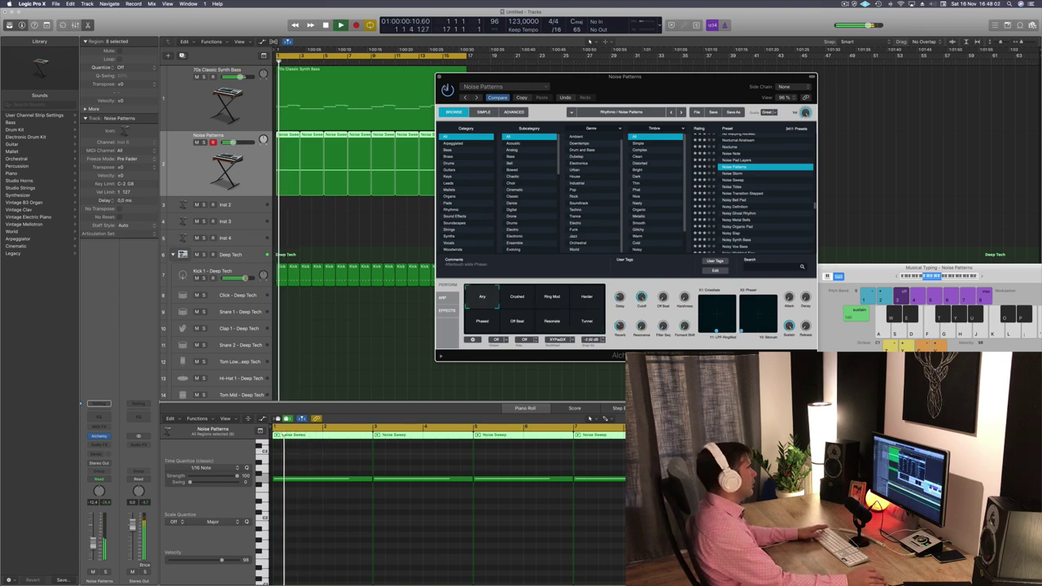
Step: Close the Alchemy window and duplicate the Noise Patterns track as an empty track below it
{"action": "left_click", "coordinate": [439, 76]}
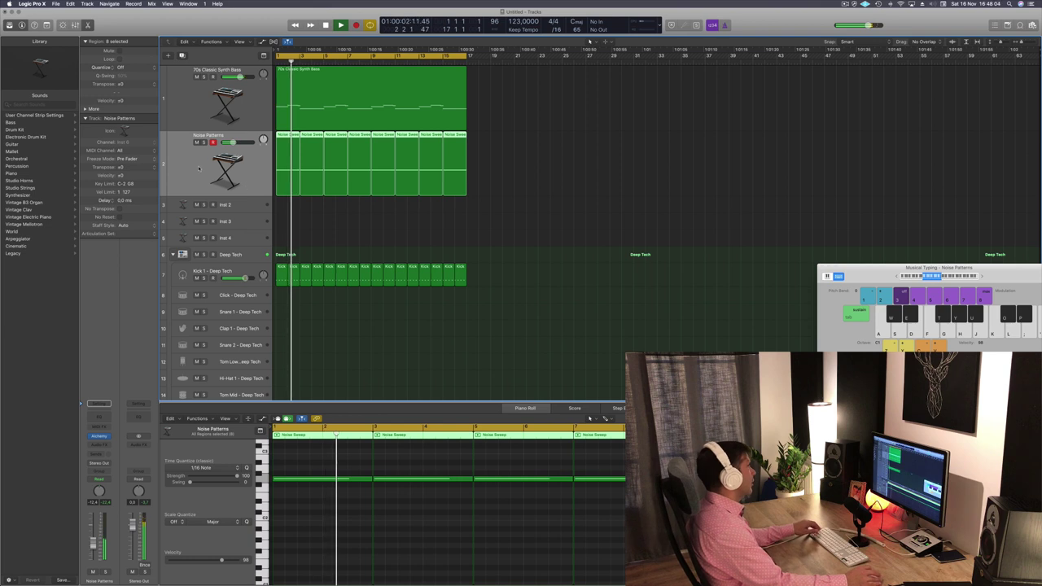
{"action": "left_click", "coordinate": [181, 56]}
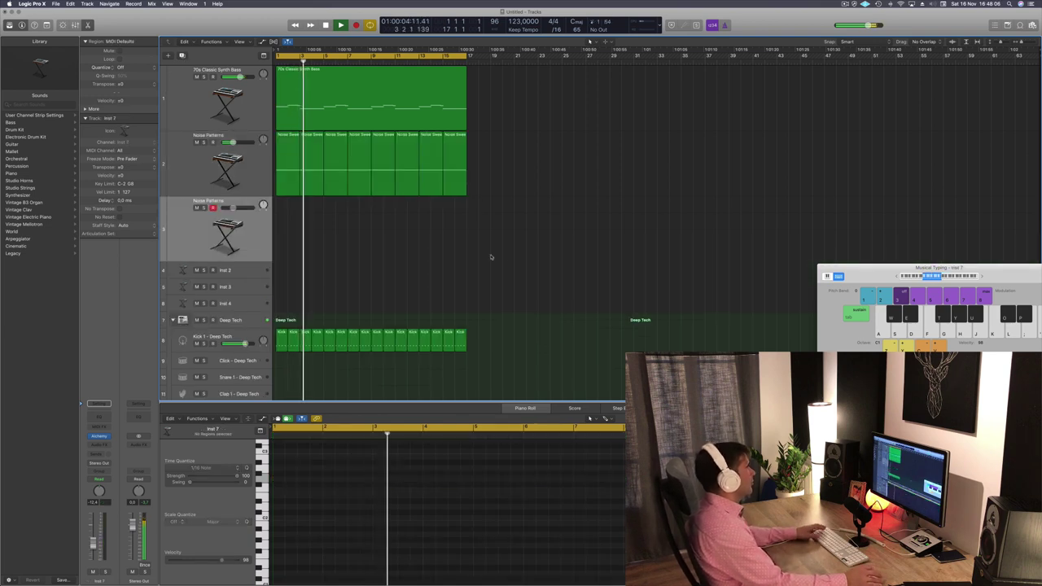
{"action": "key", "text": "space"}
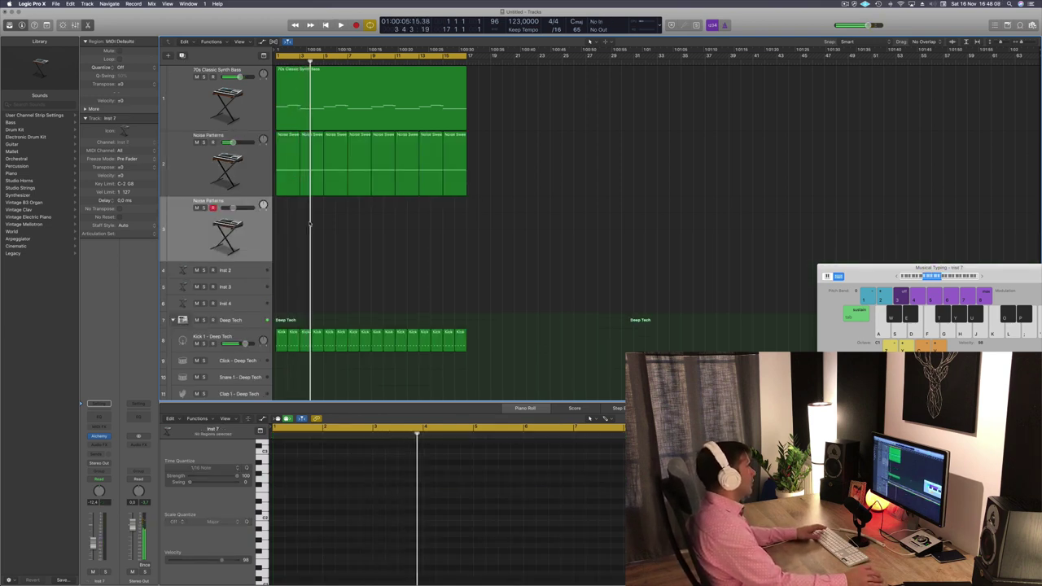
Step: Join the first two noise regions into one four-bar region and merge their notes into one four-bar note
{"action": "left_click_drag", "start_coordinate": [305, 195], "coordinate": [310, 187]}
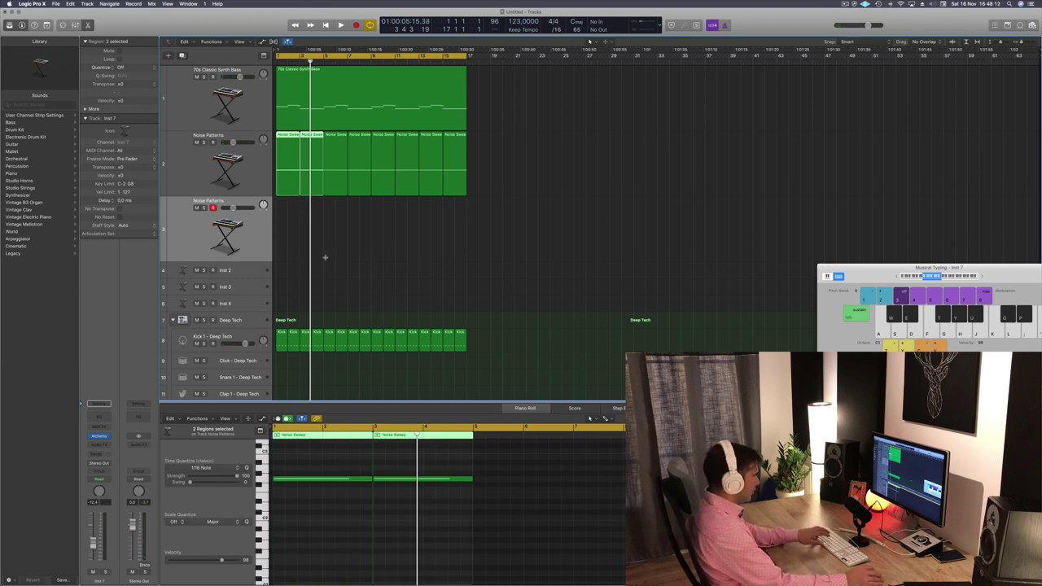
{"action": "key", "text": "super+k"}
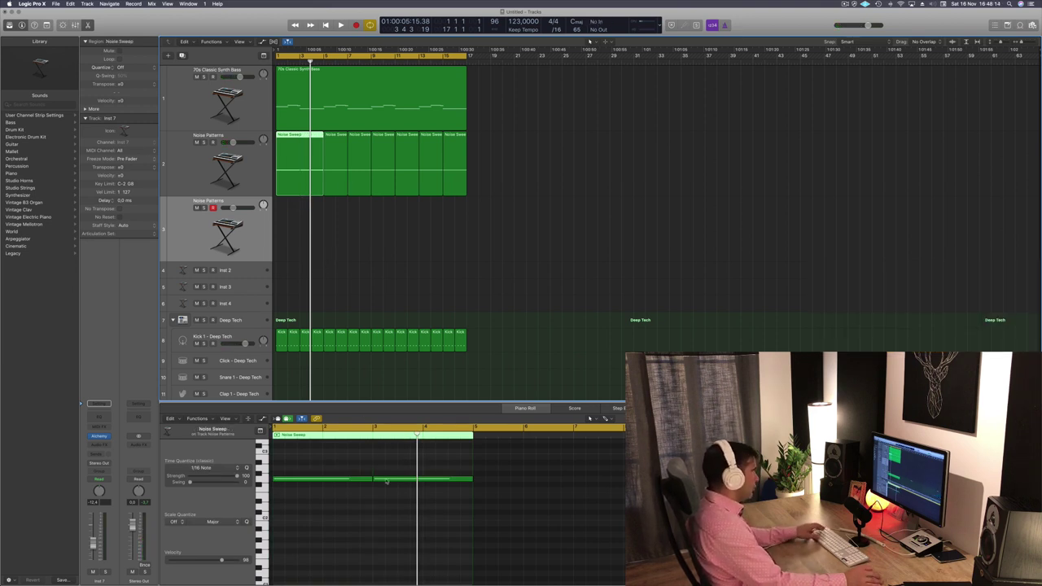
{"action": "left_click_drag", "start_coordinate": [398, 463], "coordinate": [467, 490]}
{"action": "key", "text": "space"}
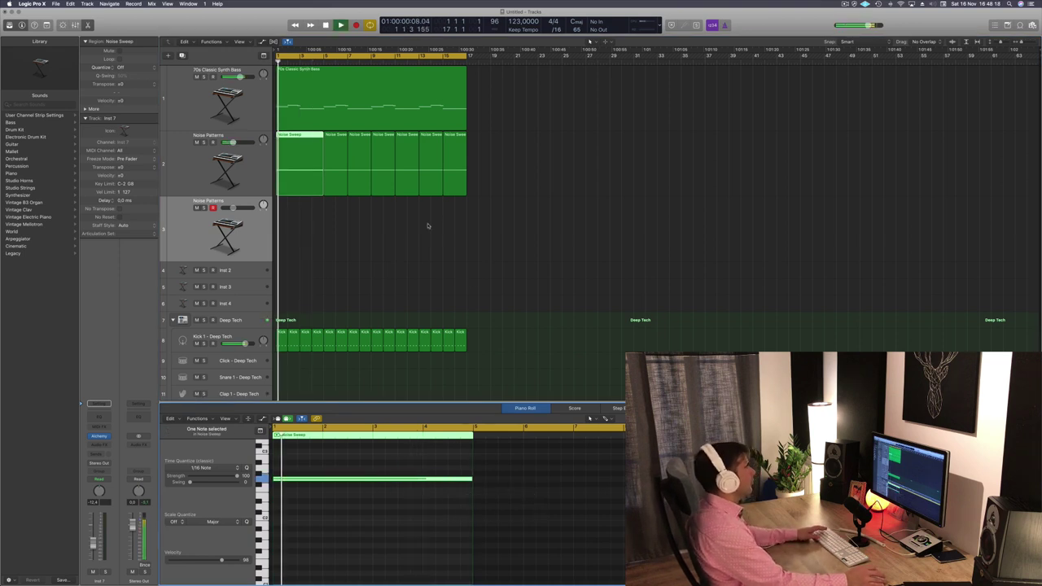
Step: Replace the remaining two-bar noise regions with copies of the four-bar region so they fill 16 bars
{"action": "left_click_drag", "start_coordinate": [558, 155], "coordinate": [343, 197]}
{"action": "key", "text": "BackSpace"}
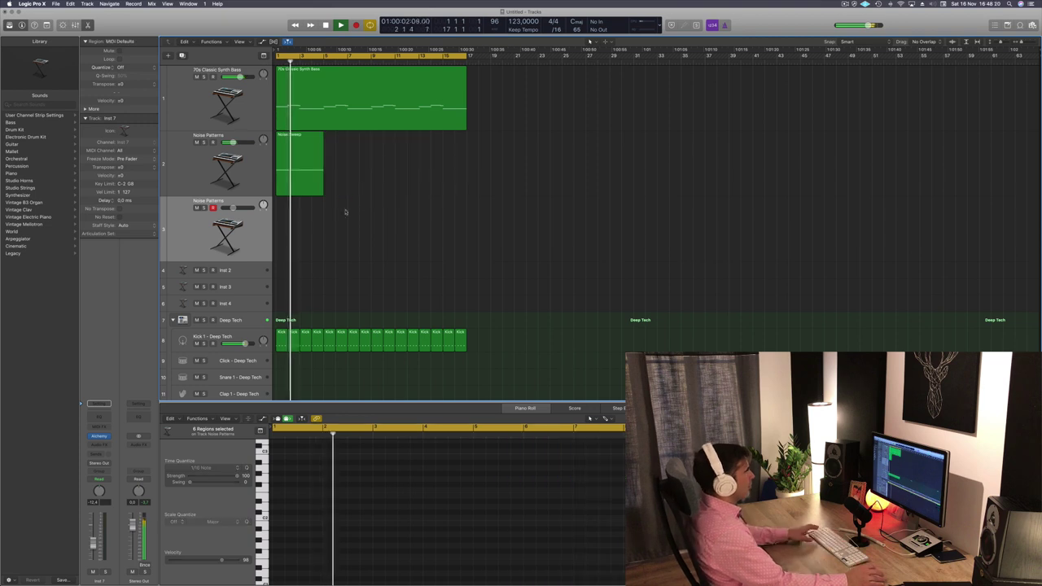
{"action": "left_click", "coordinate": [291, 134]}
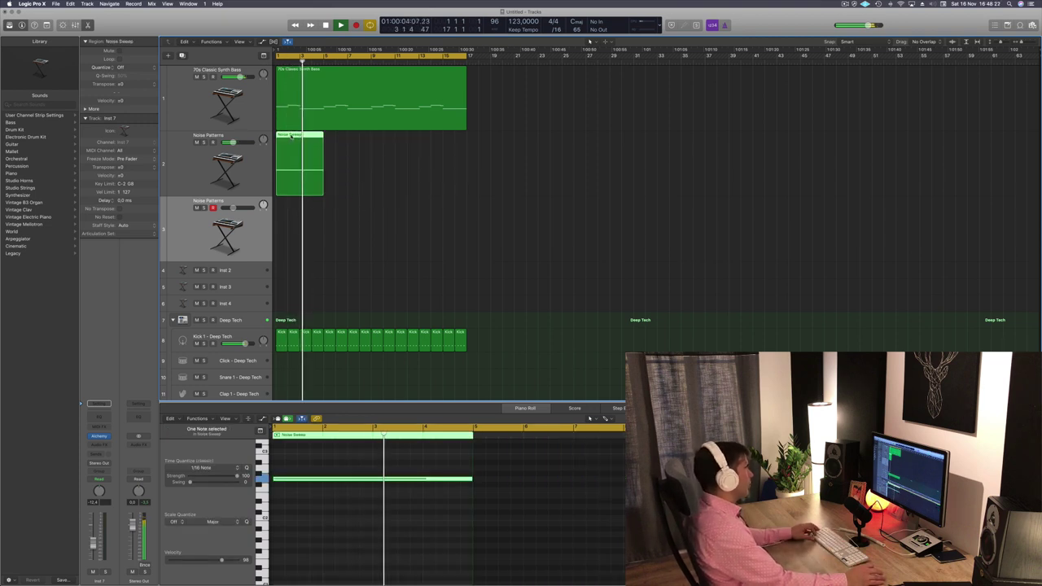
{"action": "left_click_drag", "start_coordinate": [292, 134], "coordinate": [399, 147]}
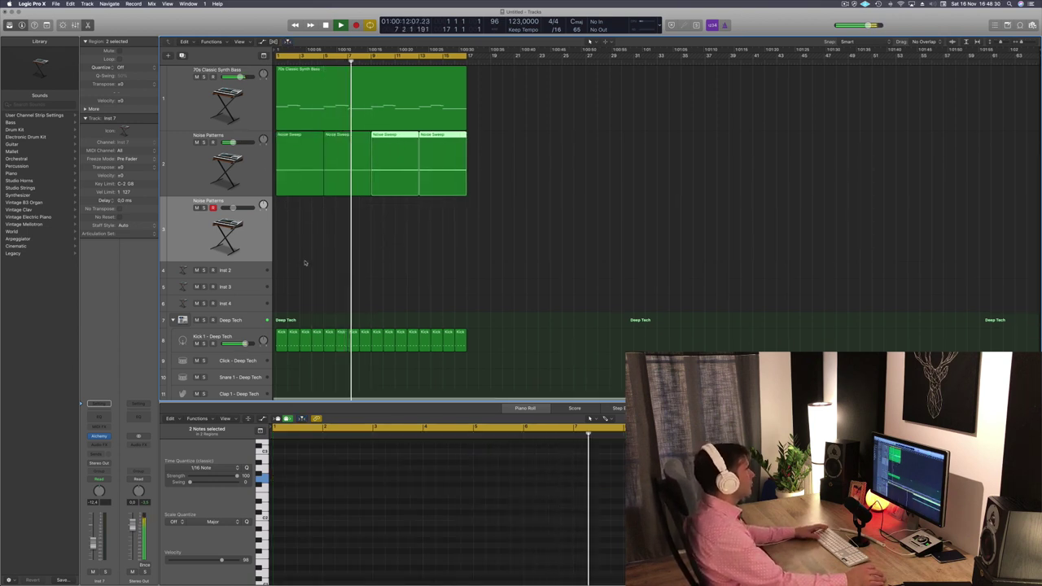
Step: Copy the first one-bar kick region to the Hi-Hat 1 track and shift its four notes onto the off-beats
{"action": "scroll", "coordinate": [312, 256], "scroll_direction": "down", "scroll_amount": 1}
{"action": "scroll", "coordinate": [312, 257], "scroll_direction": "down", "scroll_amount": 2}
{"action": "key", "text": "space"}
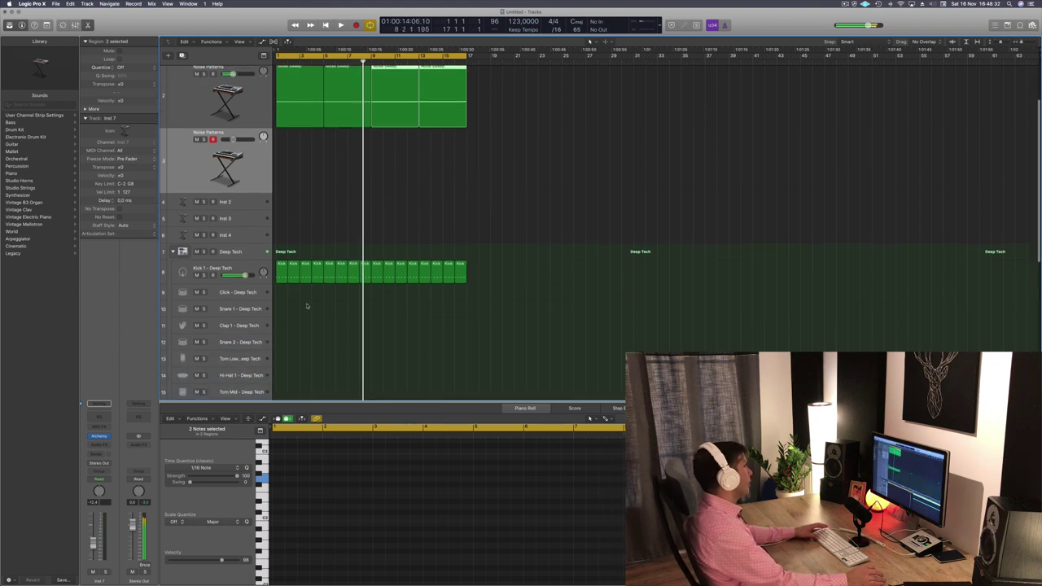
{"action": "left_click_drag", "start_coordinate": [280, 266], "coordinate": [280, 375]}
{"action": "left_click", "coordinate": [297, 510]}
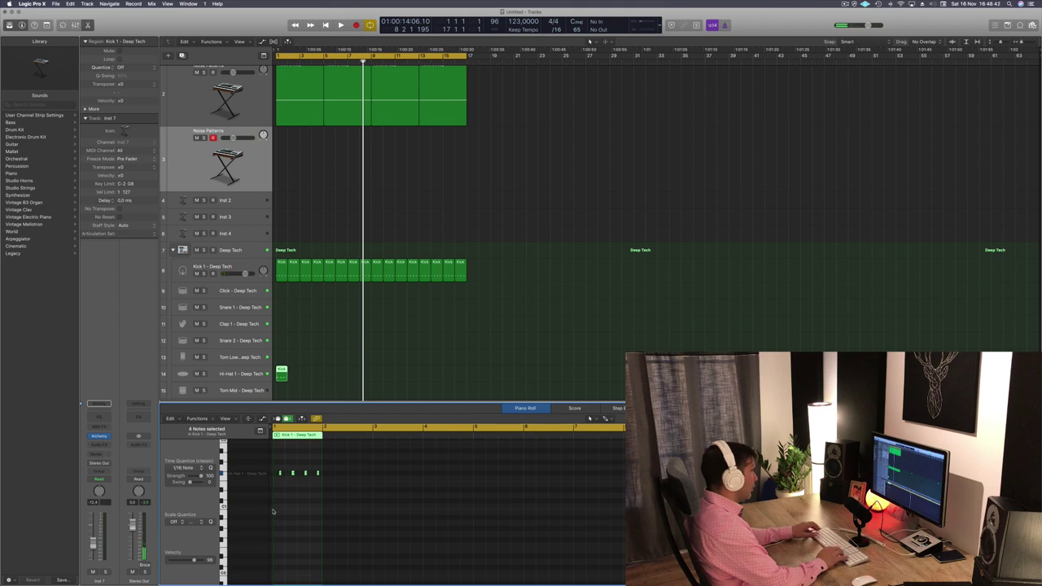
{"action": "key", "text": "space"}
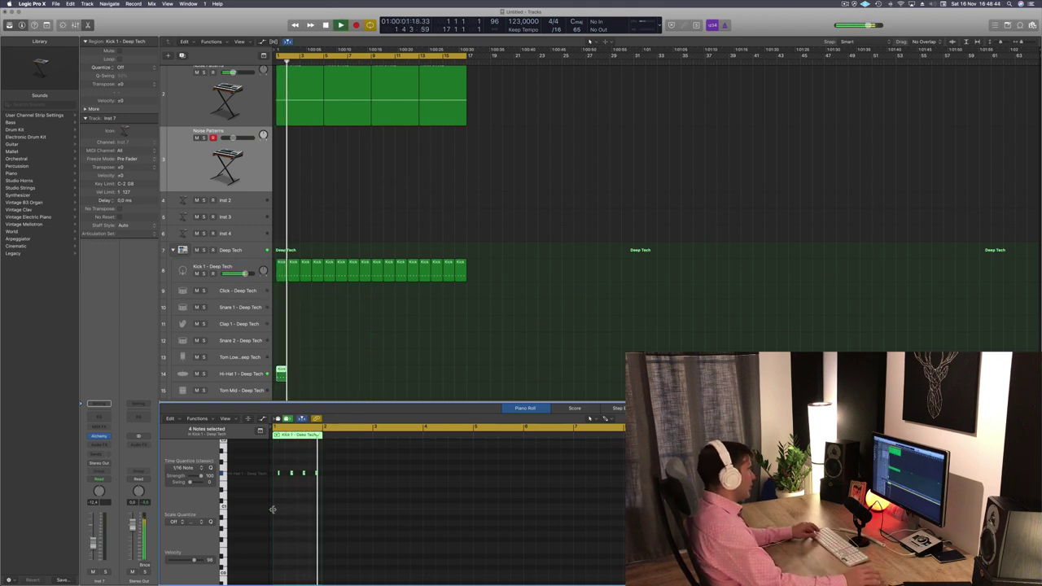
{"action": "scroll", "coordinate": [296, 503], "scroll_direction": "up", "scroll_amount": 5}
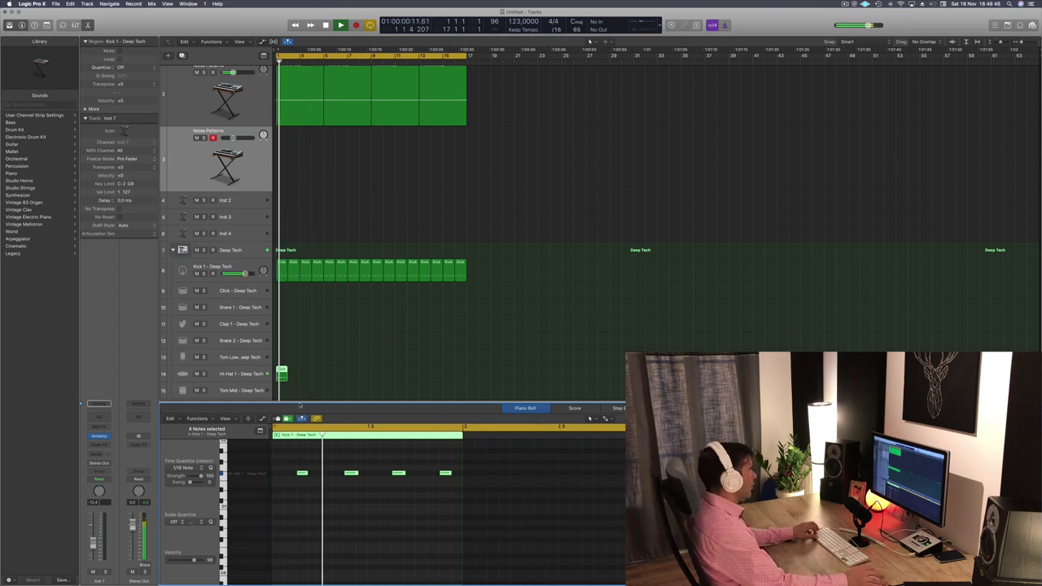
Step: Duplicate the one-bar hi-hat region repeatedly until it fills all 16 bars
{"action": "left_click_drag", "start_coordinate": [282, 374], "coordinate": [293, 375]}
{"action": "left_click_drag", "start_coordinate": [307, 377], "coordinate": [329, 377]}
{"action": "left_click_drag", "start_coordinate": [407, 371], "coordinate": [378, 378]}
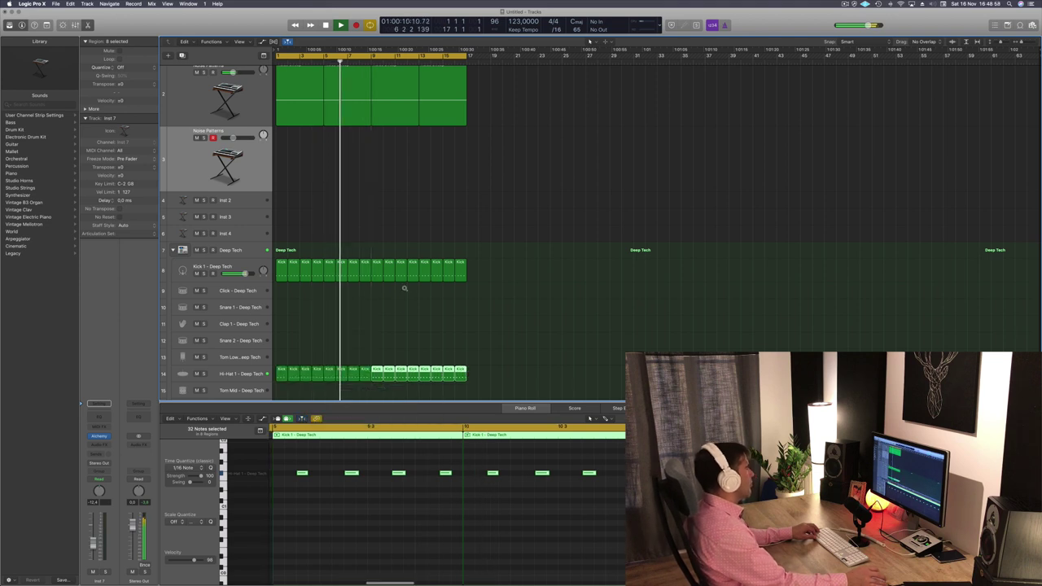
Step: Open the Alchemy instrument of the Inst 2 track and stop playback
{"action": "key", "text": "Return"}
{"action": "left_click", "coordinate": [244, 375]}
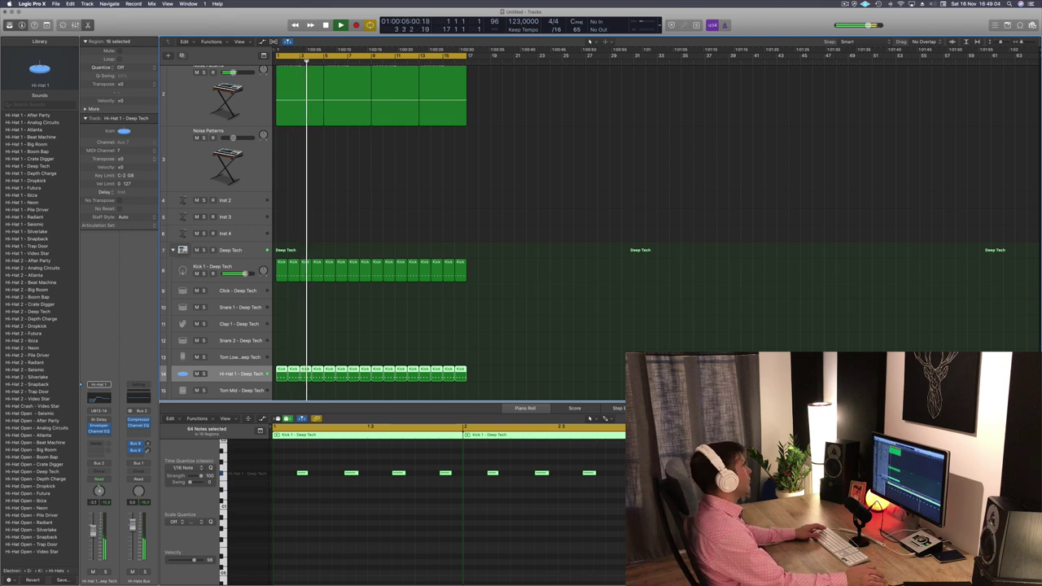
{"action": "left_click", "coordinate": [236, 183]}
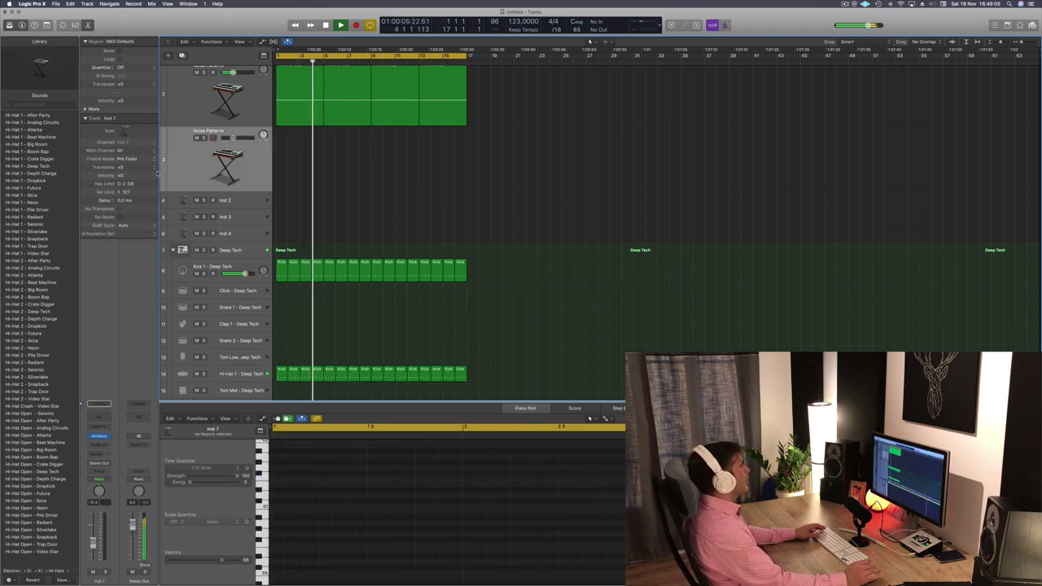
{"action": "left_click", "coordinate": [238, 200]}
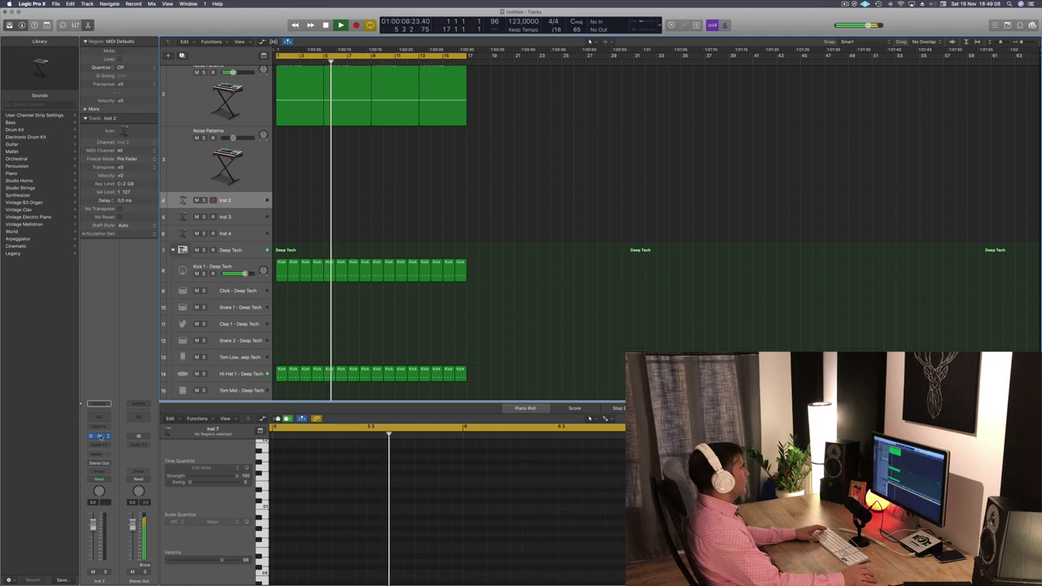
{"action": "left_click", "coordinate": [98, 437]}
{"action": "left_click_drag", "start_coordinate": [296, 27], "coordinate": [658, 142]}
{"action": "key", "text": "space"}
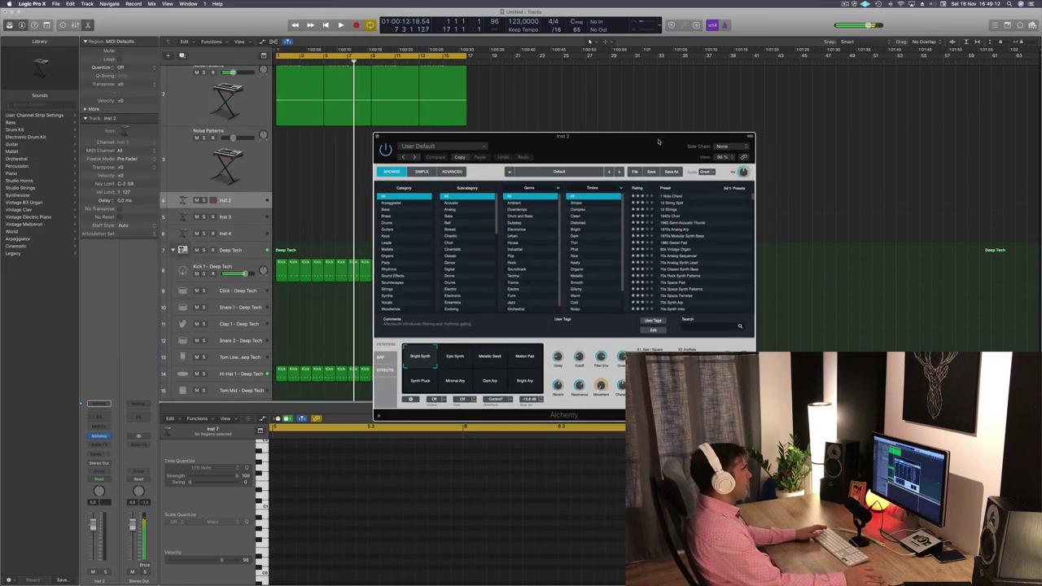
Step: Filter the Alchemy presets to the Brass category and open Musical Typing for the Inst 2 track
{"action": "left_click", "coordinate": [383, 215]}
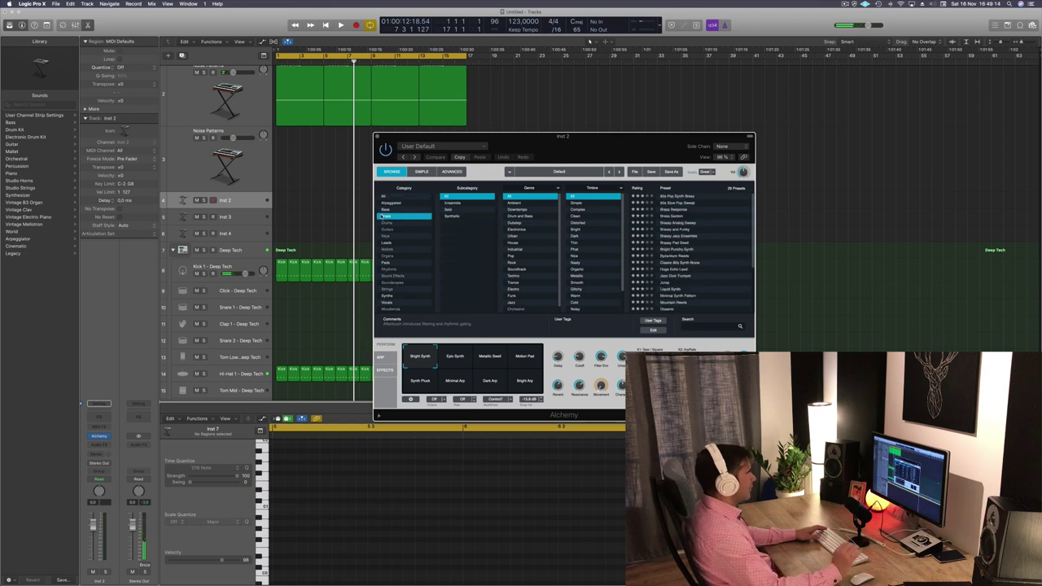
{"action": "left_click_drag", "start_coordinate": [599, 142], "coordinate": [583, 139]}
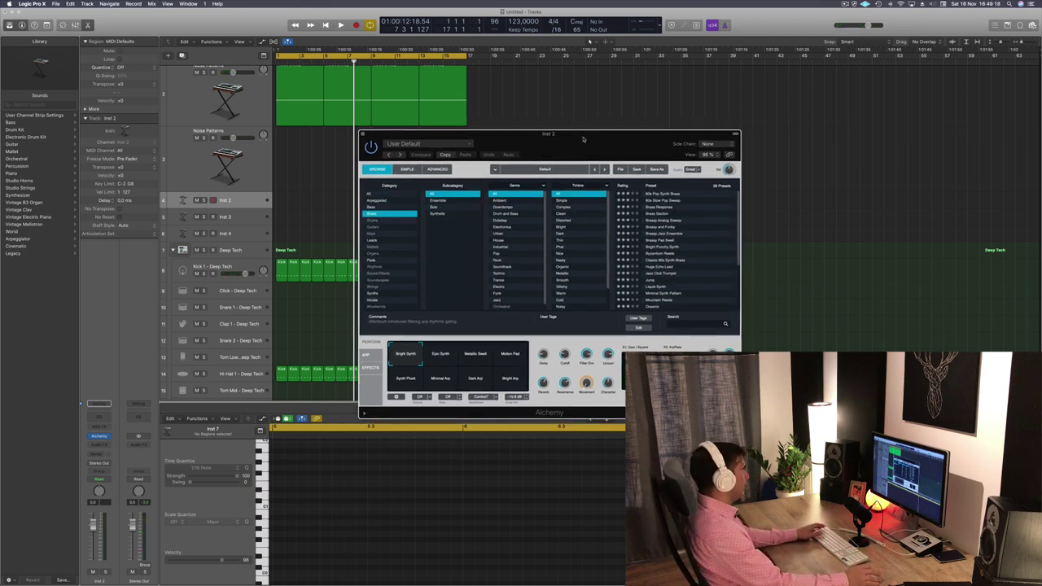
{"action": "left_click_drag", "start_coordinate": [586, 139], "coordinate": [572, 141]}
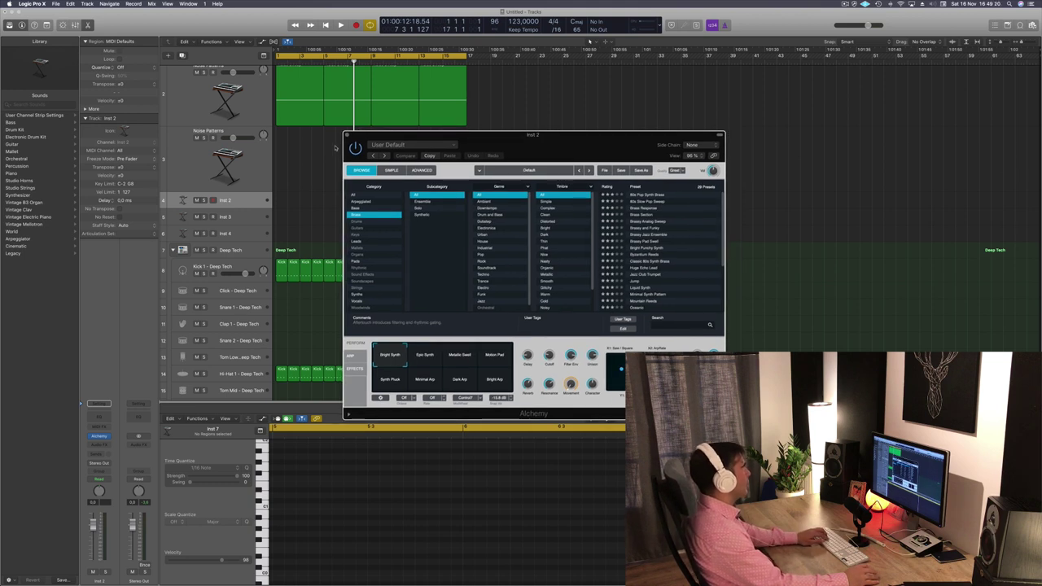
{"action": "key", "text": "h"}
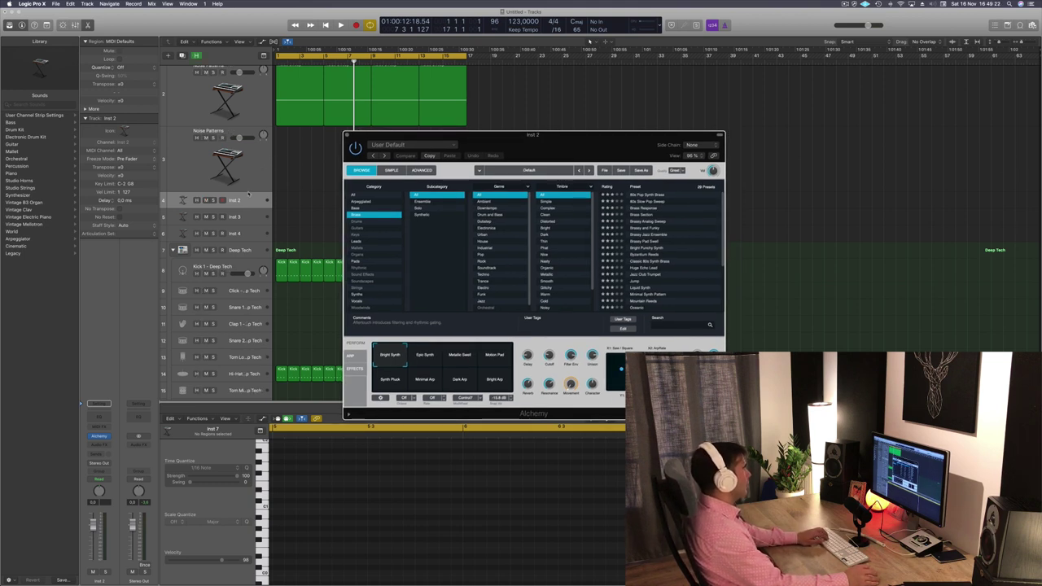
{"action": "key", "text": "h"}
{"action": "key", "text": "super+k"}
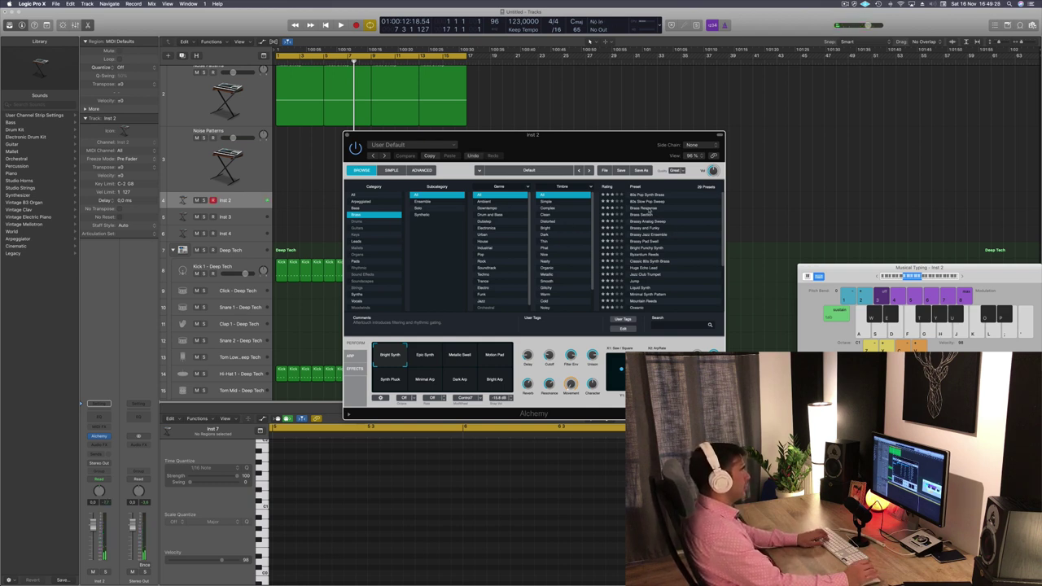
Step: Audition the Brass Response preset with a few notes and lower the track's volume to about -1.8 dB
{"action": "left_click", "coordinate": [647, 209]}
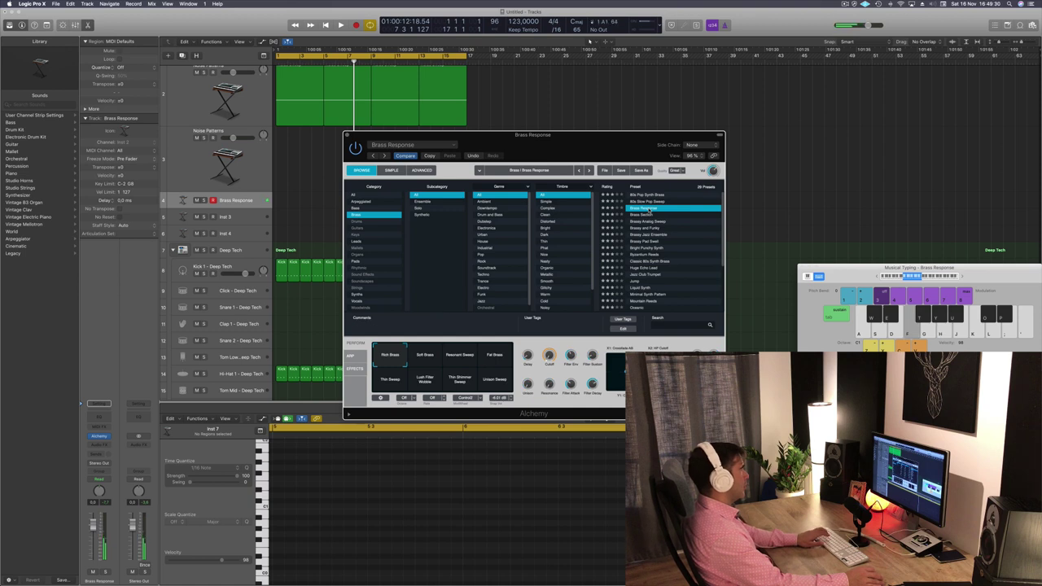
{"action": "key", "text": "h"}
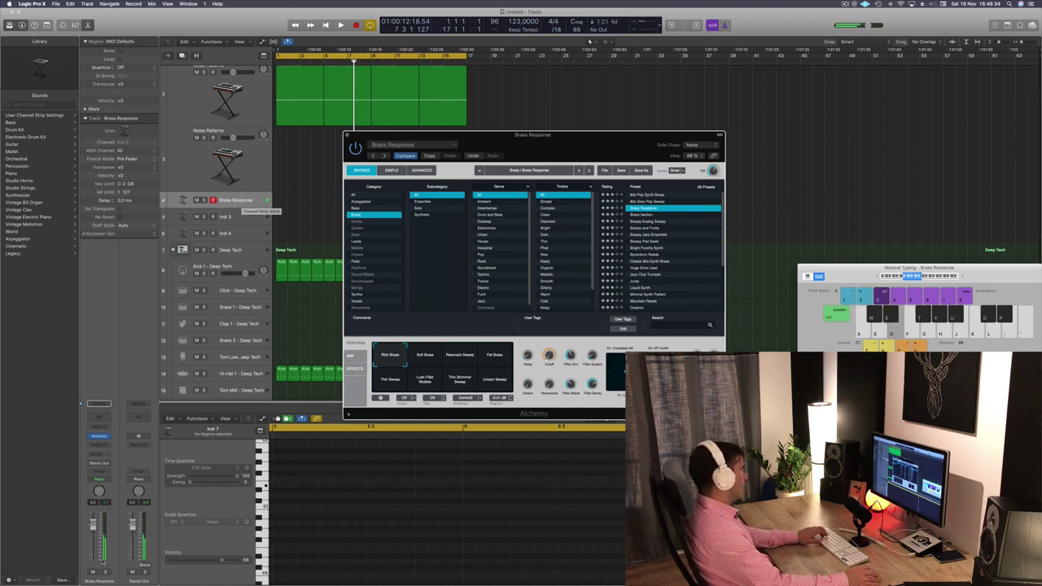
{"action": "left_click_drag", "start_coordinate": [93, 528], "coordinate": [92, 535]}
{"action": "key", "text": "f"}
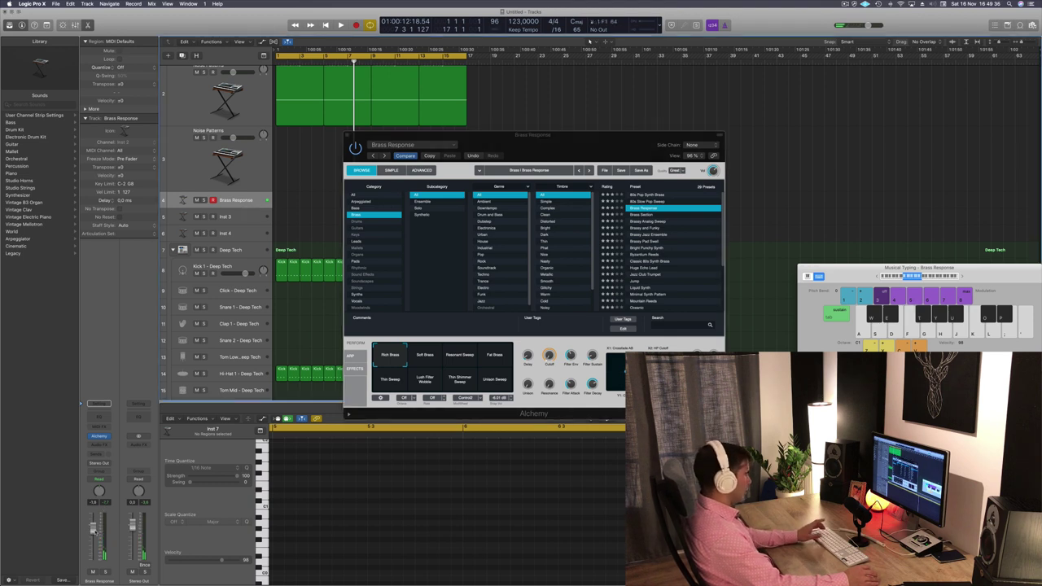
Step: Audition the Brass Section, Brassy Analog Sweep and Brassy and Funky presets over the playing arrangement
{"action": "left_click", "coordinate": [651, 215]}
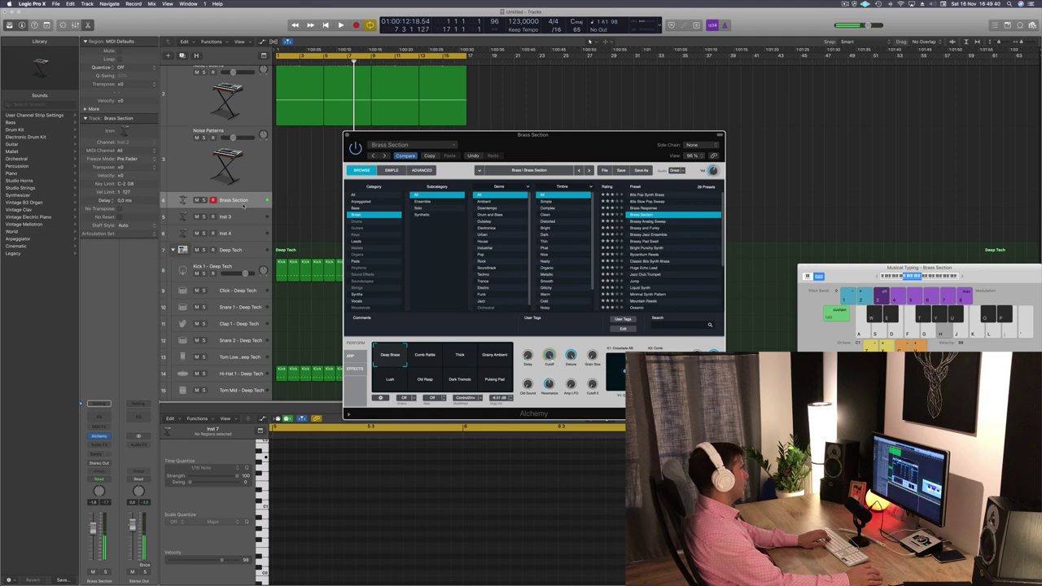
{"action": "key", "text": "space"}
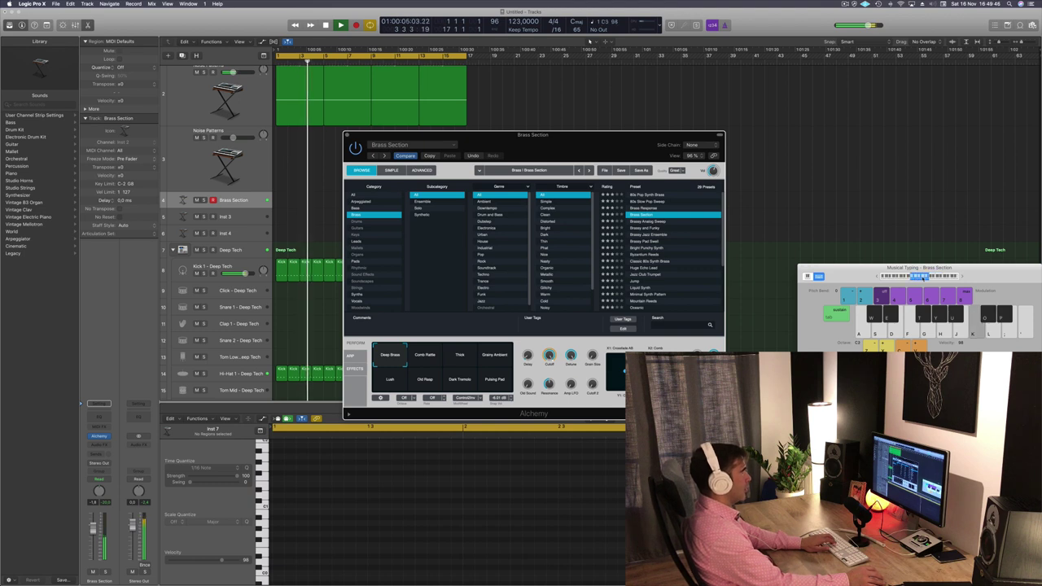
{"action": "left_click", "coordinate": [652, 222]}
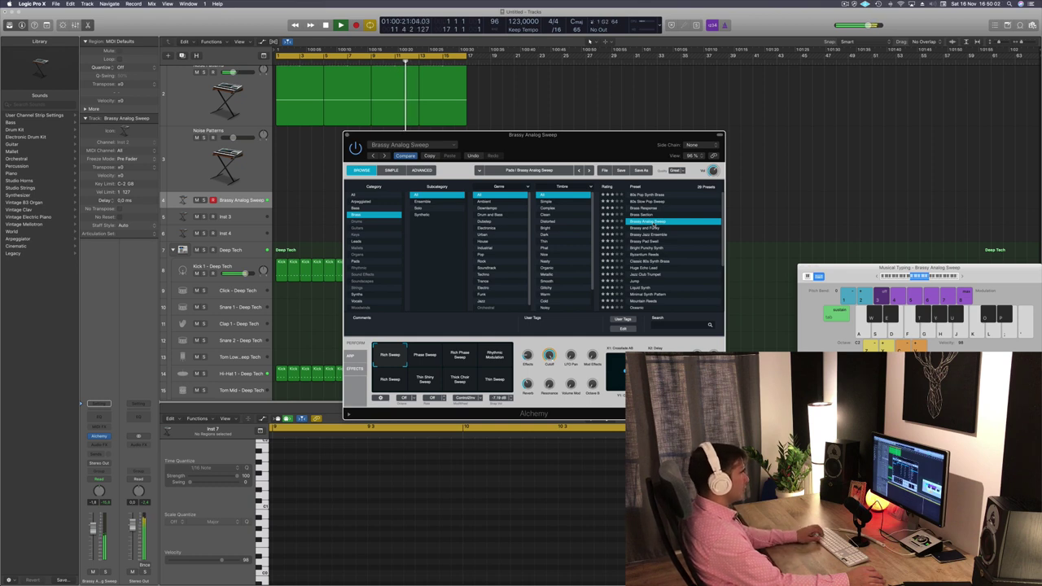
{"action": "key", "text": "s"}
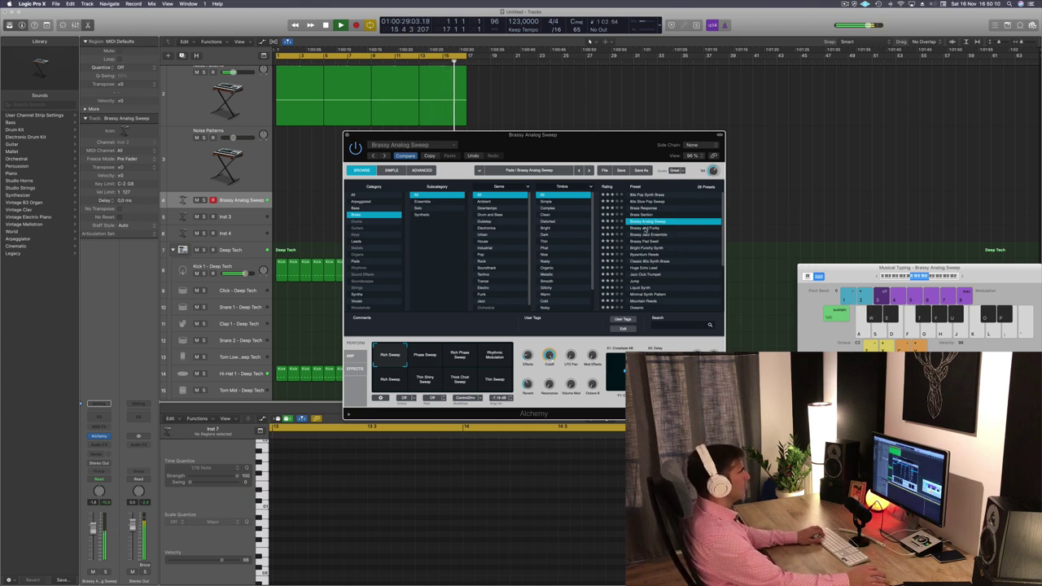
{"action": "left_click", "coordinate": [645, 229]}
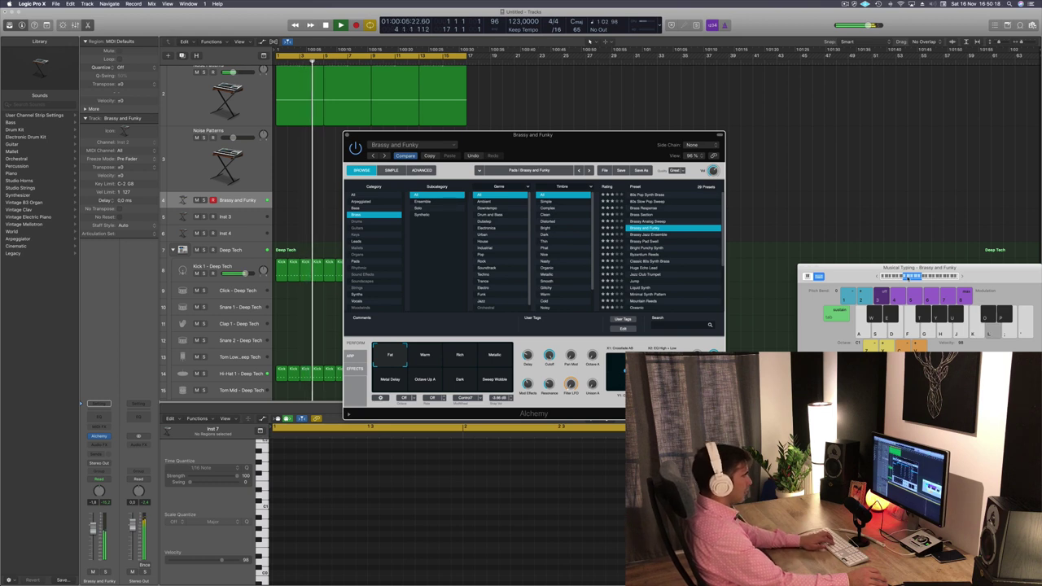
Step: Load the Brassy Pad Swell preset and audition its Bright Sustain, Short Dark, Thin Wobble Sweep and Dark Sustain variations
{"action": "left_click", "coordinate": [649, 241]}
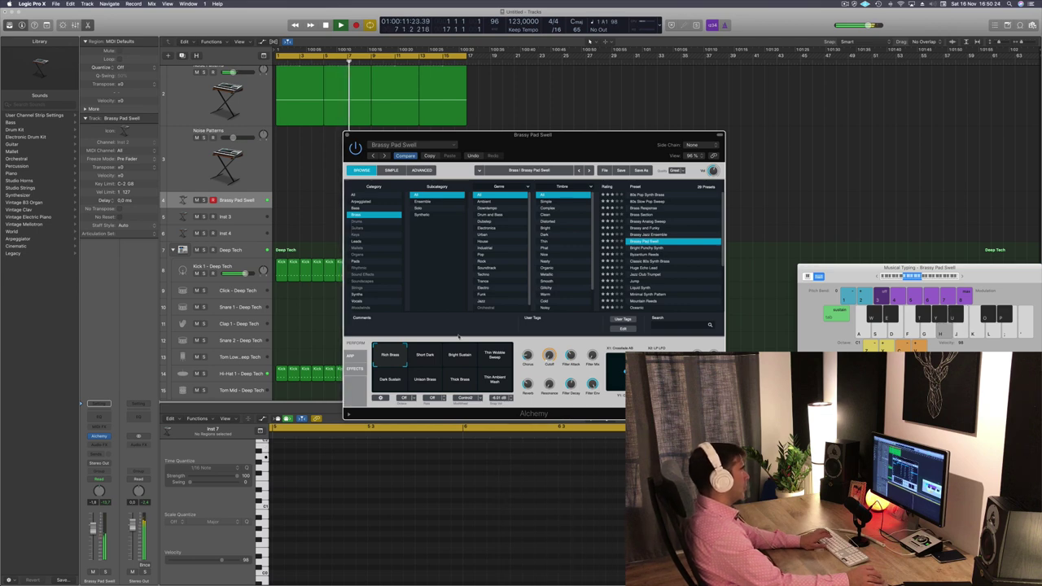
{"action": "left_click", "coordinate": [463, 363]}
{"action": "left_click", "coordinate": [424, 357]}
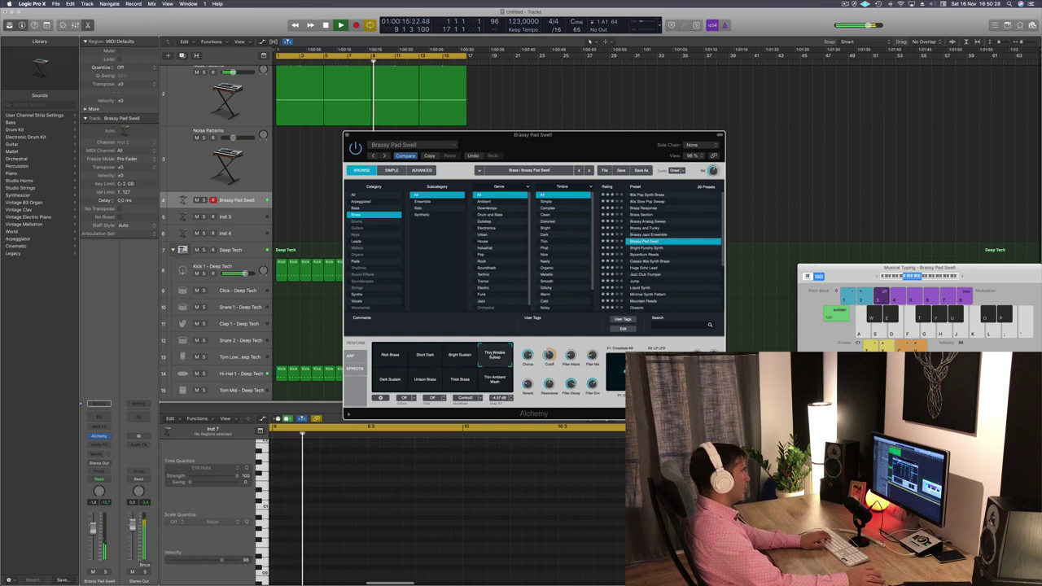
{"action": "left_click", "coordinate": [390, 381]}
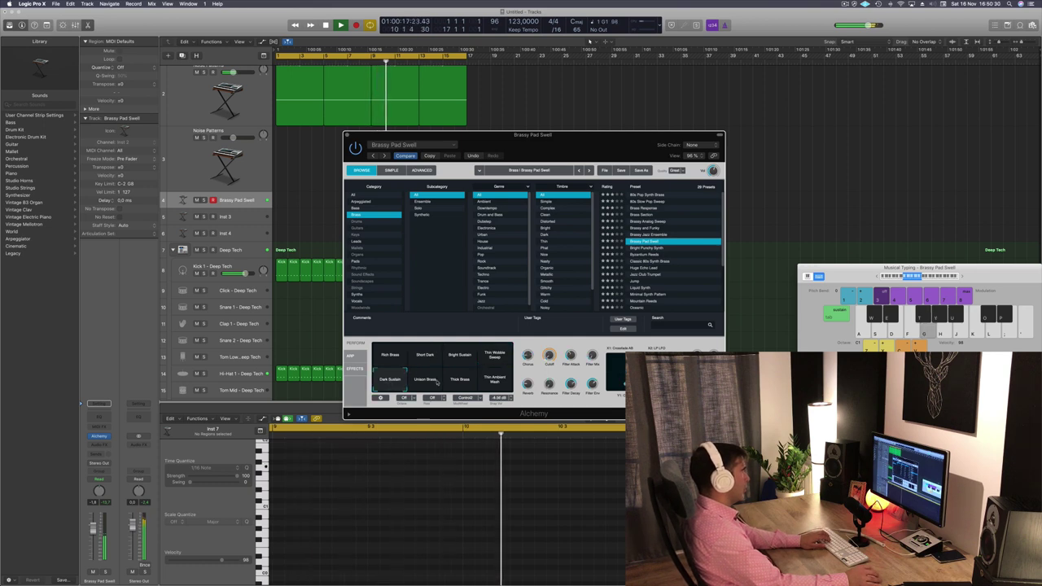
{"action": "key", "text": "h"}
{"action": "key", "text": "j"}
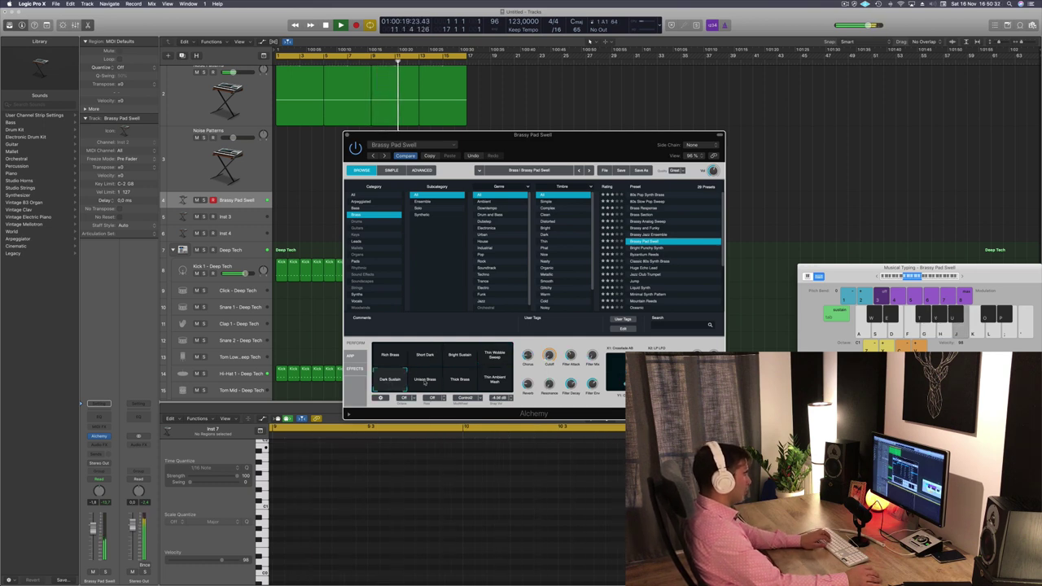
{"action": "key", "text": "l"}
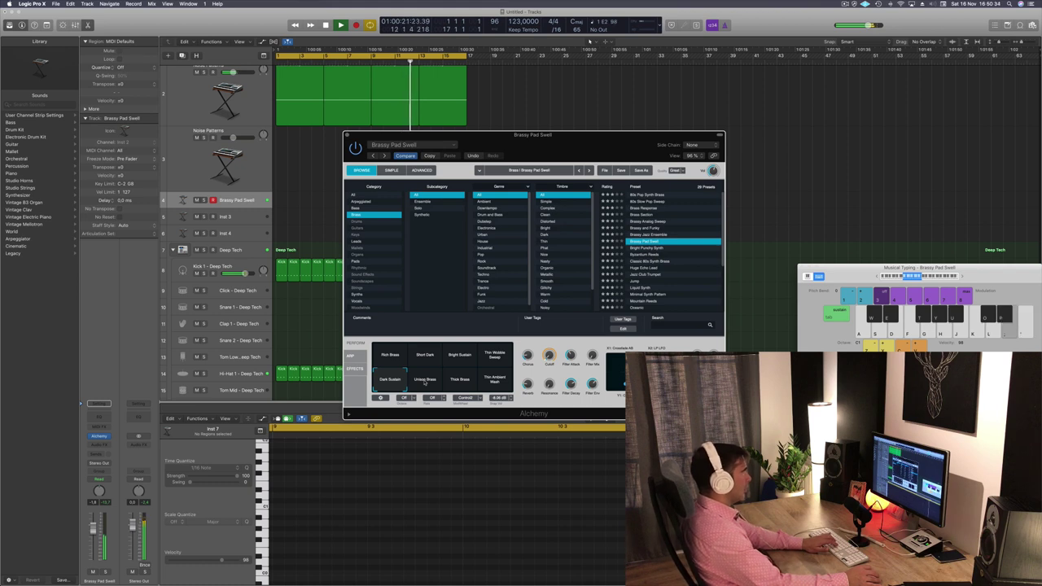
Step: Audition the Unison Brass and Thick Brass variations of Brassy Pad Swell by playing a short melody
{"action": "left_click", "coordinate": [425, 382]}
{"action": "left_click", "coordinate": [463, 381]}
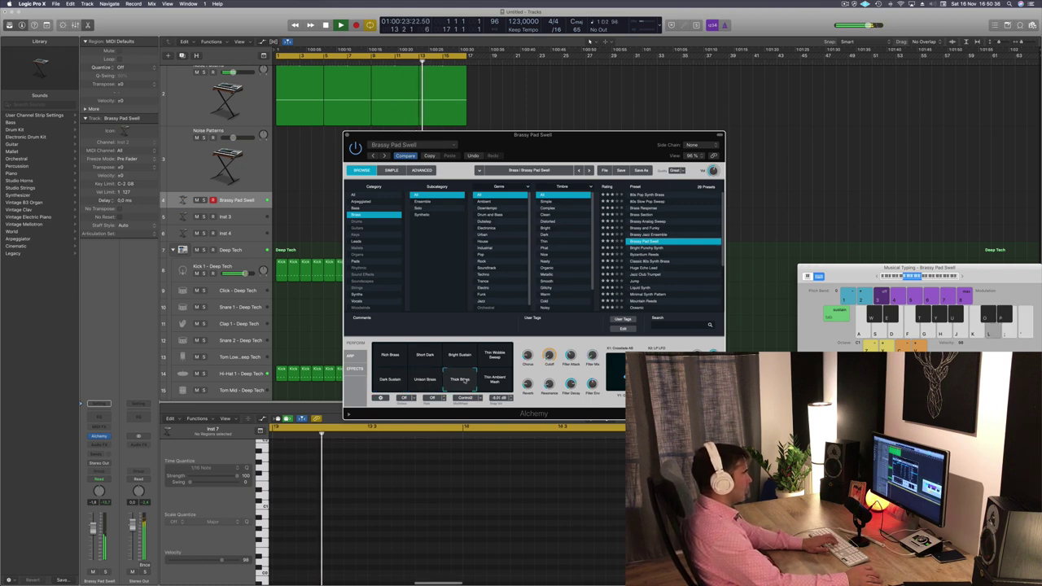
{"action": "key", "text": "apostrophe"}
{"action": "key", "text": "semicolon"}
{"action": "key", "text": "l"}
{"action": "key", "text": "h"}
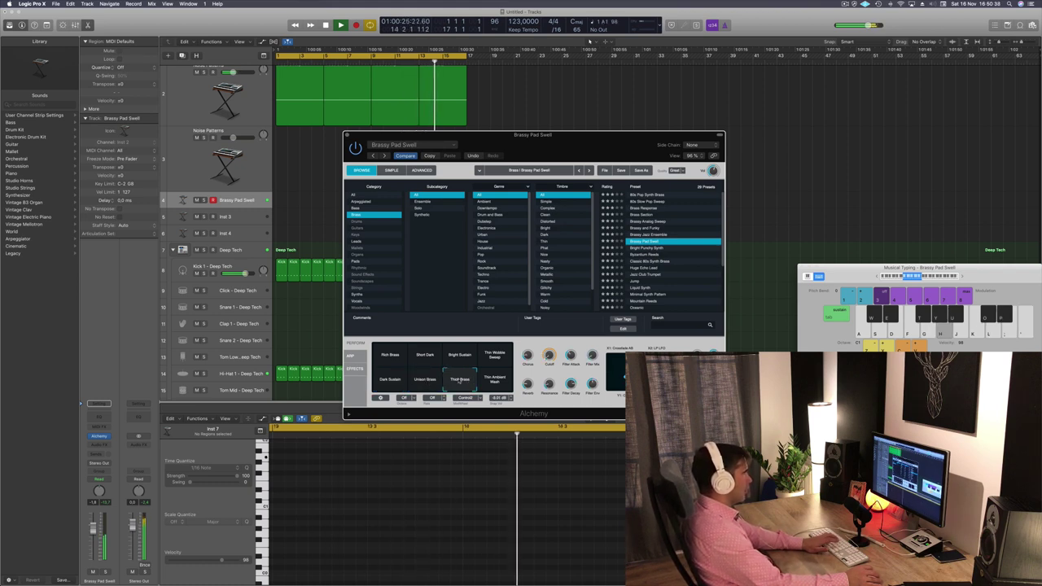
Step: Raise the brass track's volume to about 1.2 dB, try Thin Ambient Wash, and settle on the Thick Brass variation
{"action": "left_click_drag", "start_coordinate": [93, 532], "coordinate": [93, 521]}
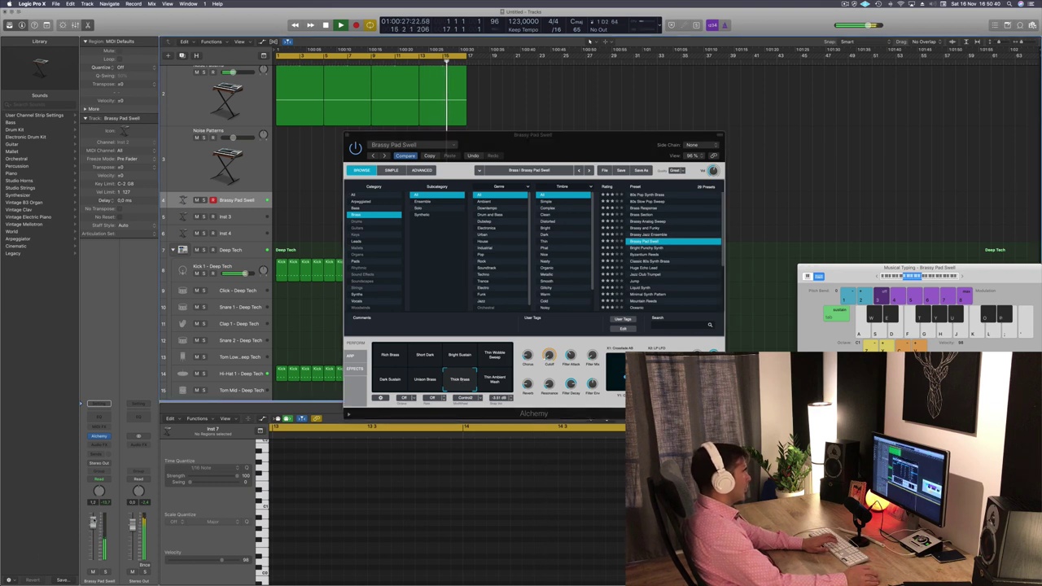
{"action": "left_click", "coordinate": [494, 380]}
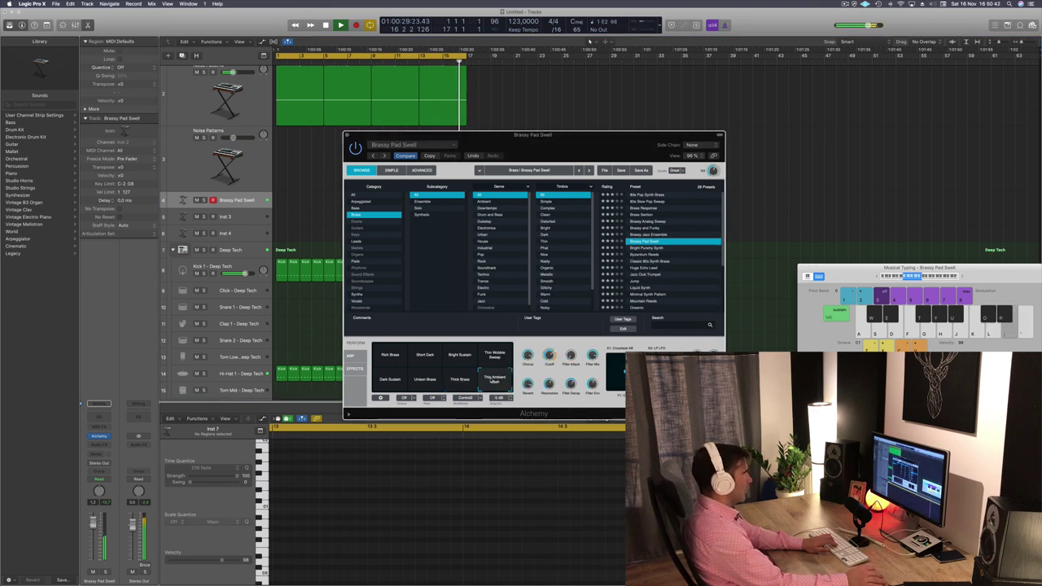
{"action": "left_click", "coordinate": [463, 385]}
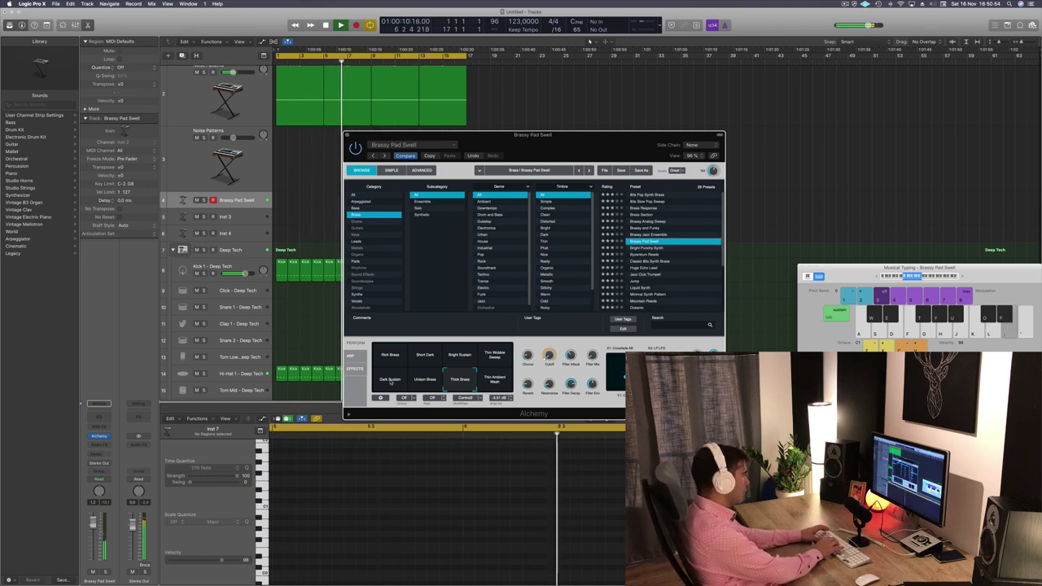
Step: Record a slow, repeating three-pitch brass melody on the Brassy Pad Swell track from bar 9 to the end of bar 16
{"action": "key", "text": "r"}
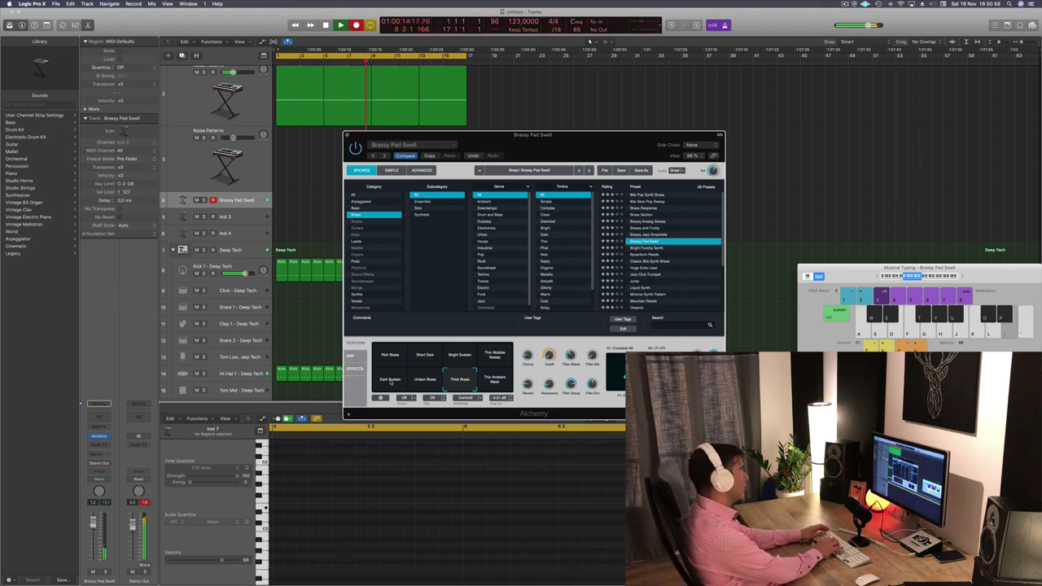
{"action": "key", "text": "l"}
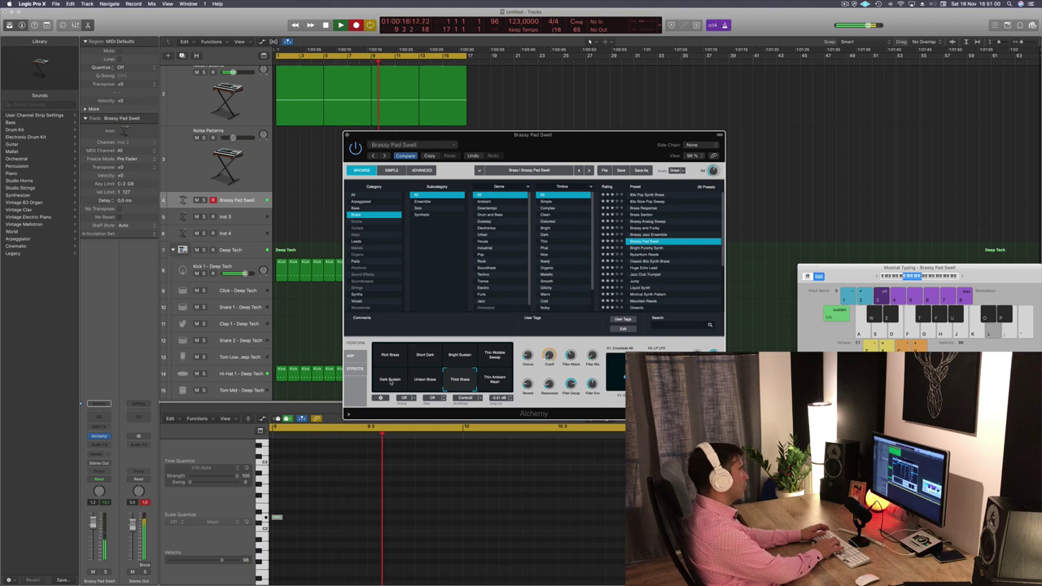
{"action": "key", "text": "apostrophe"}
{"action": "key", "text": "semicolon"}
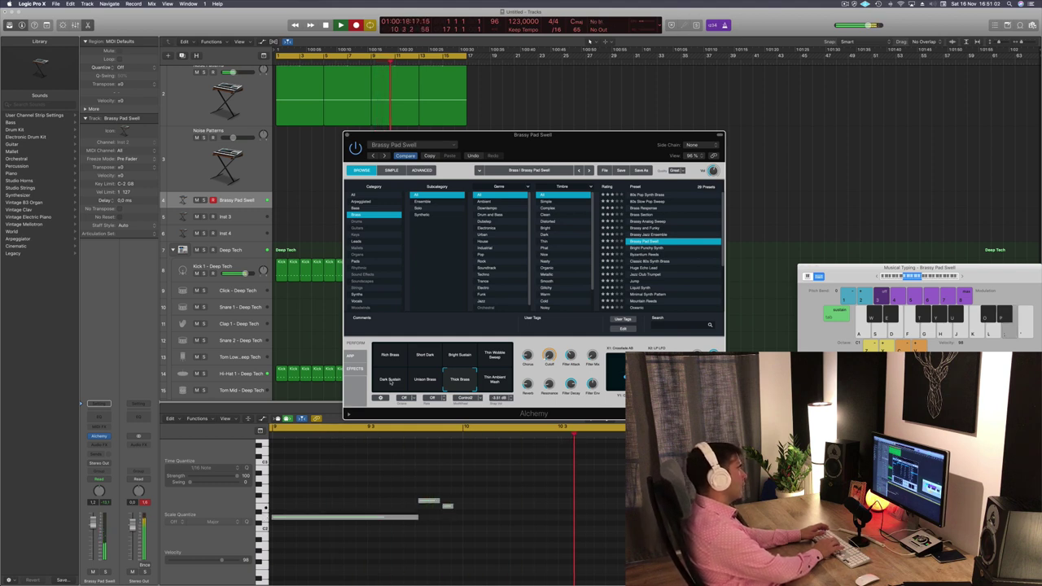
{"action": "key", "text": "l"}
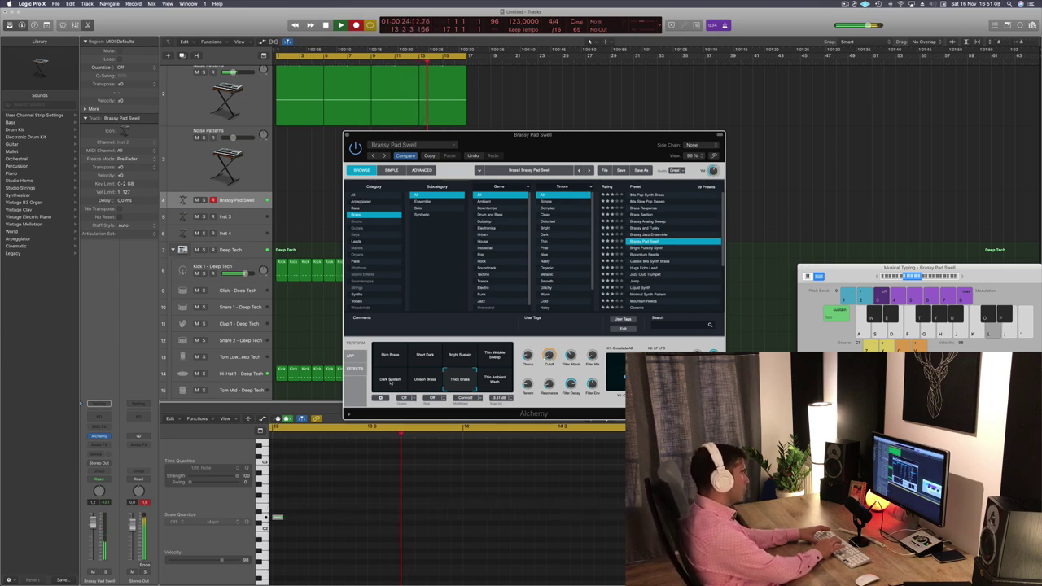
{"action": "key", "text": "apostrophe"}
{"action": "key", "text": "semicolon"}
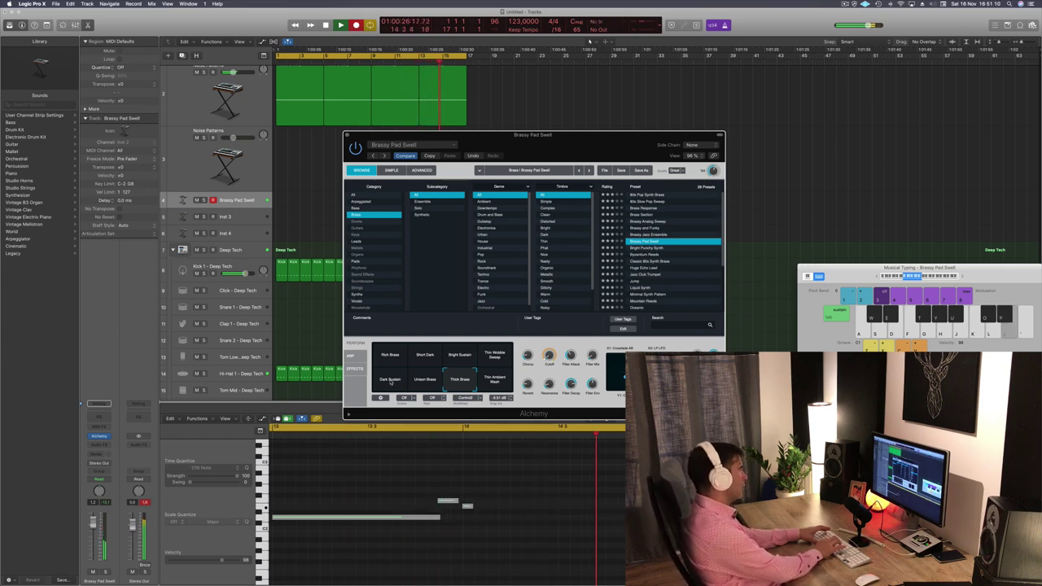
{"action": "key", "text": "l"}
{"action": "key", "text": "apostrophe"}
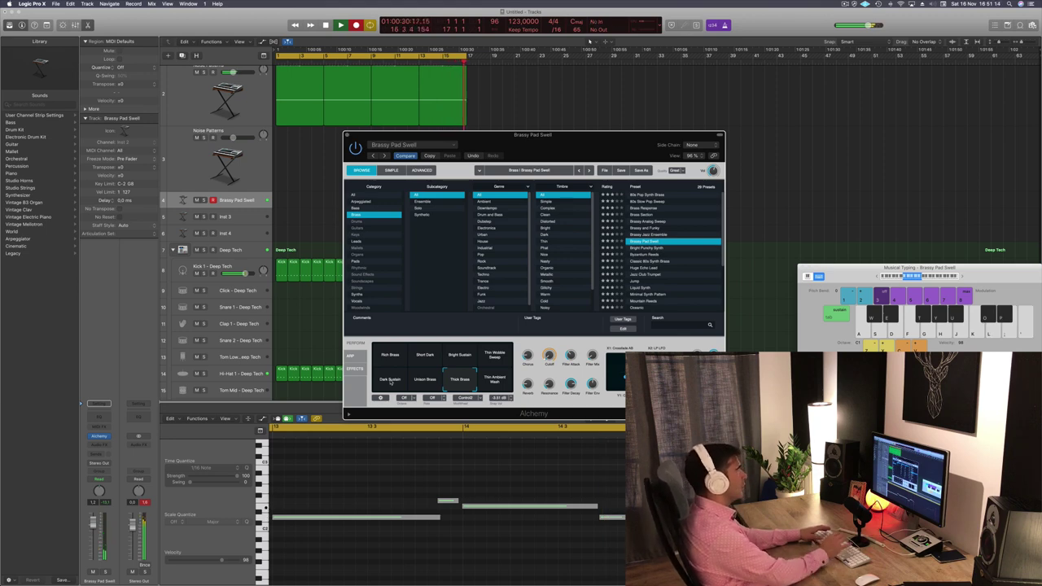
{"action": "key", "text": "space"}
Step: Clear the Alchemy window from the arrangement and move the recorded brass region to the start of bar 1 during playback
{"action": "left_click_drag", "start_coordinate": [456, 141], "coordinate": [812, 107]}
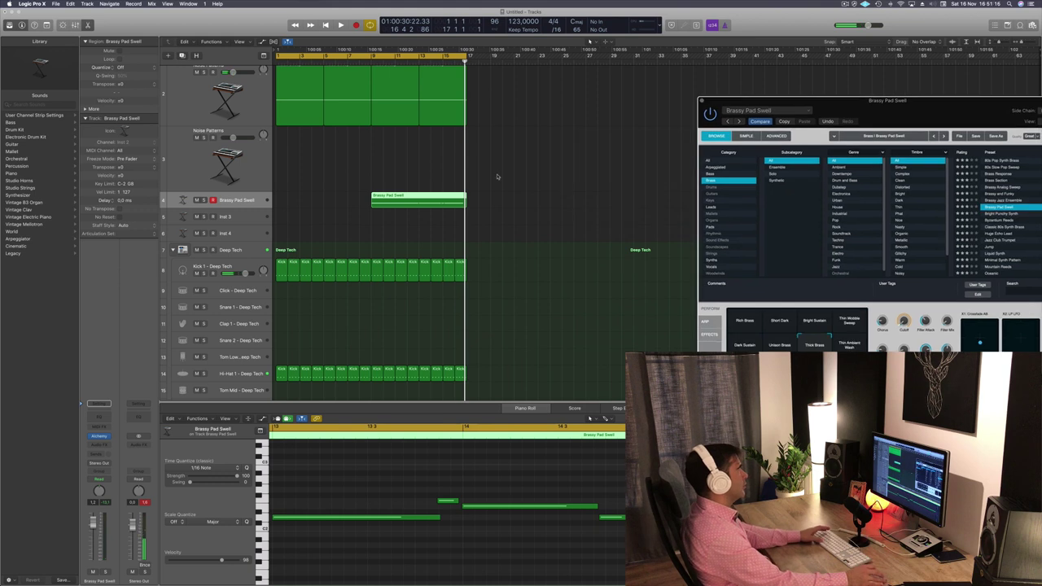
{"action": "left_click", "coordinate": [423, 197]}
{"action": "key", "text": "space"}
{"action": "left_click_drag", "start_coordinate": [432, 197], "coordinate": [336, 194]}
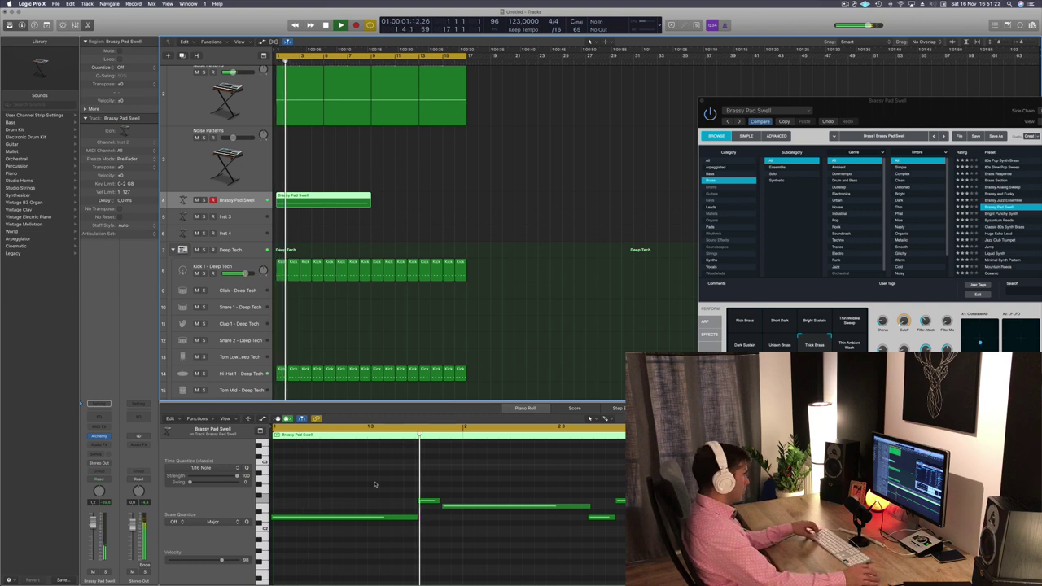
Step: Quantize all notes in the recorded Brassy Pad Swell region to 1/16 Note
{"action": "key", "text": "super+a"}
{"action": "left_click", "coordinate": [383, 302]}
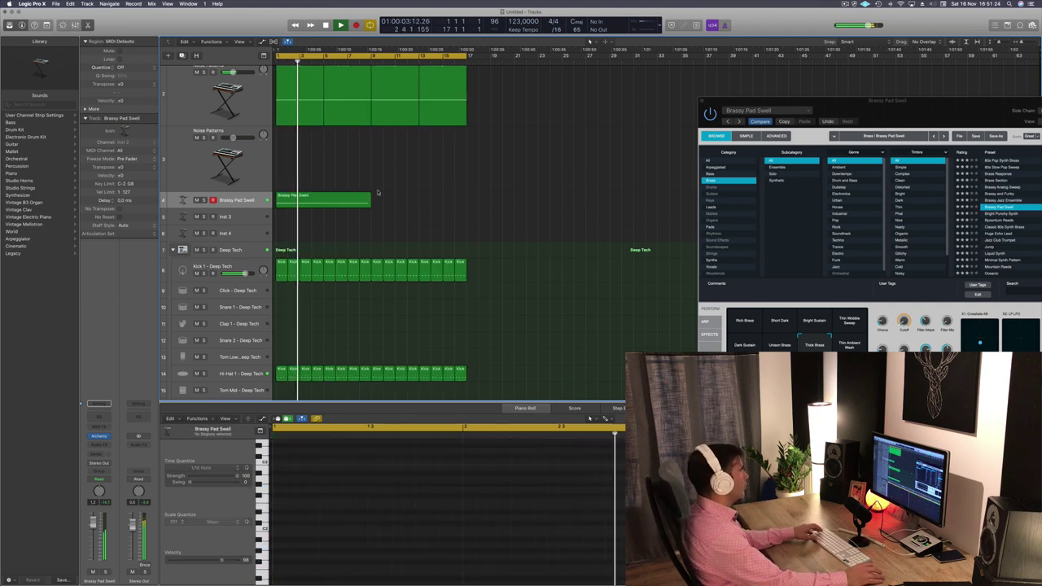
{"action": "left_click", "coordinate": [355, 199]}
{"action": "left_click", "coordinate": [408, 499]}
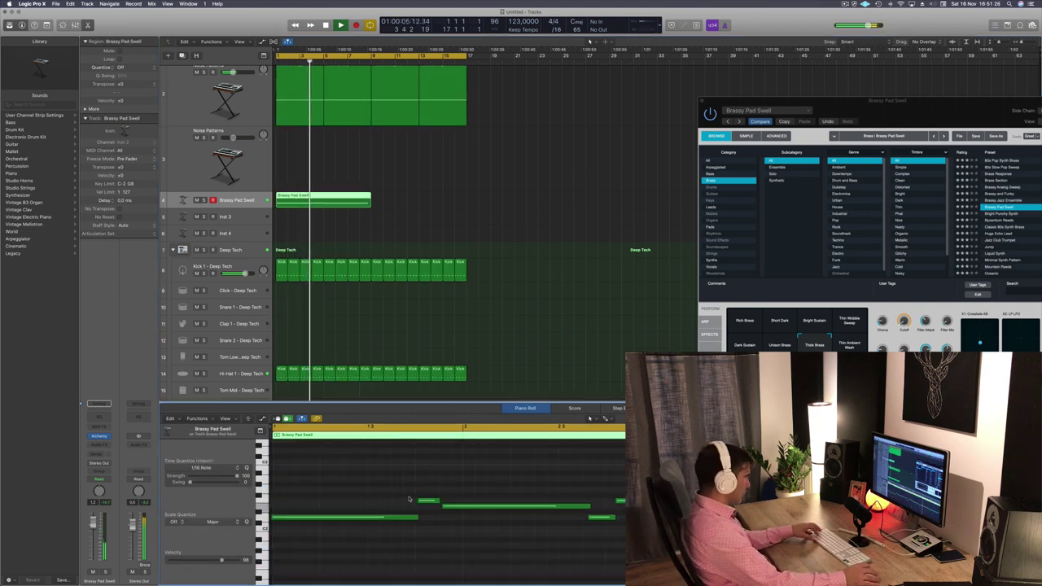
{"action": "key", "text": "super+a"}
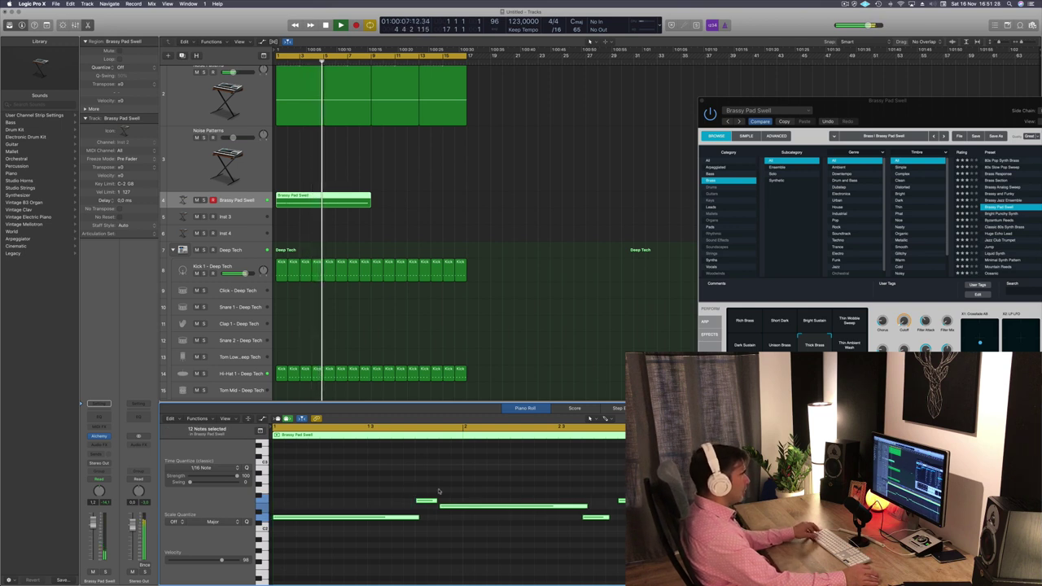
{"action": "key", "text": "z"}
Step: Examine how the quantized brass notes meet around bars 5 and 6, checking the end of the long low note
{"action": "key", "text": "super+Left"}
{"action": "key", "text": "super+Left"}
{"action": "key", "text": "super+Left"}
{"action": "key", "text": "super+Left"}
{"action": "key", "text": "super+Left"}
{"action": "key", "text": "super+Right"}
{"action": "key", "text": "super+Right"}
{"action": "key", "text": "super+Right"}
{"action": "key", "text": "super+Right"}
{"action": "key", "text": "super+Right"}
{"action": "key", "text": "super+Right"}
{"action": "key", "text": "super+Right"}
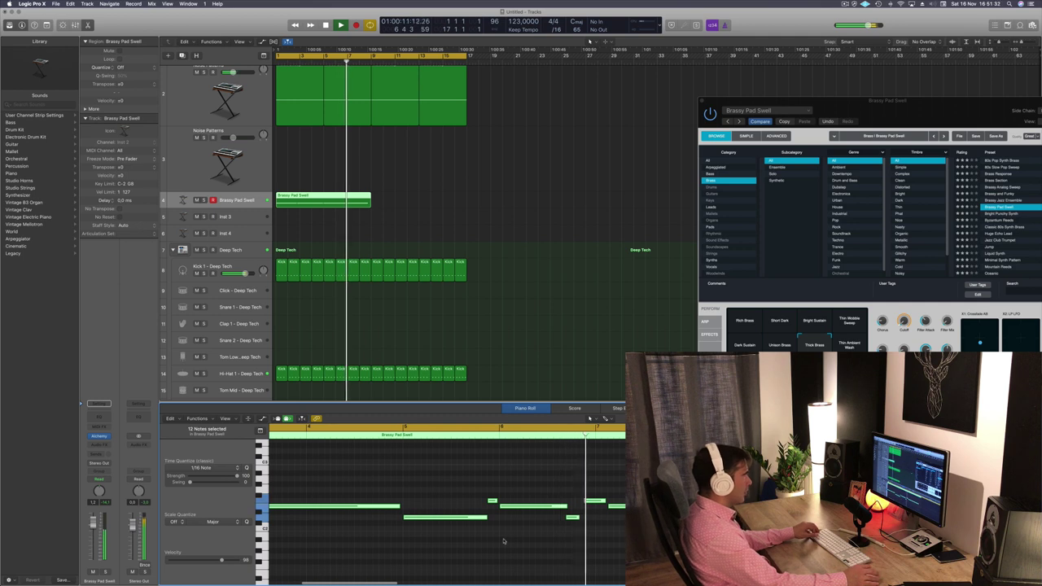
{"action": "key", "text": "super+Right"}
{"action": "key", "text": "space"}
{"action": "left_click", "coordinate": [429, 517]}
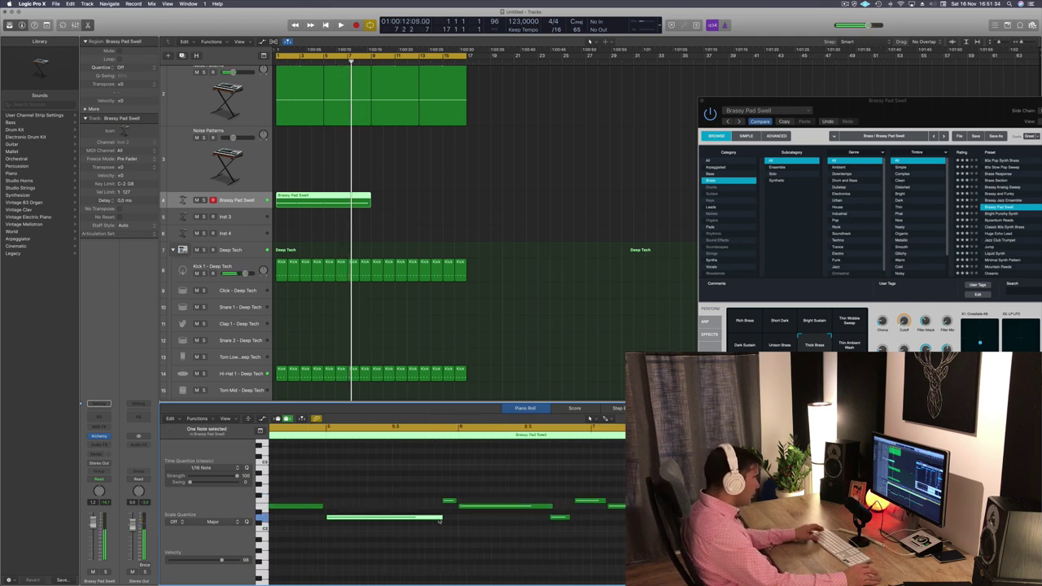
{"action": "left_click_drag", "start_coordinate": [442, 518], "coordinate": [442, 518]}
{"action": "key", "text": "super+Right"}
{"action": "key", "text": "super+Right"}
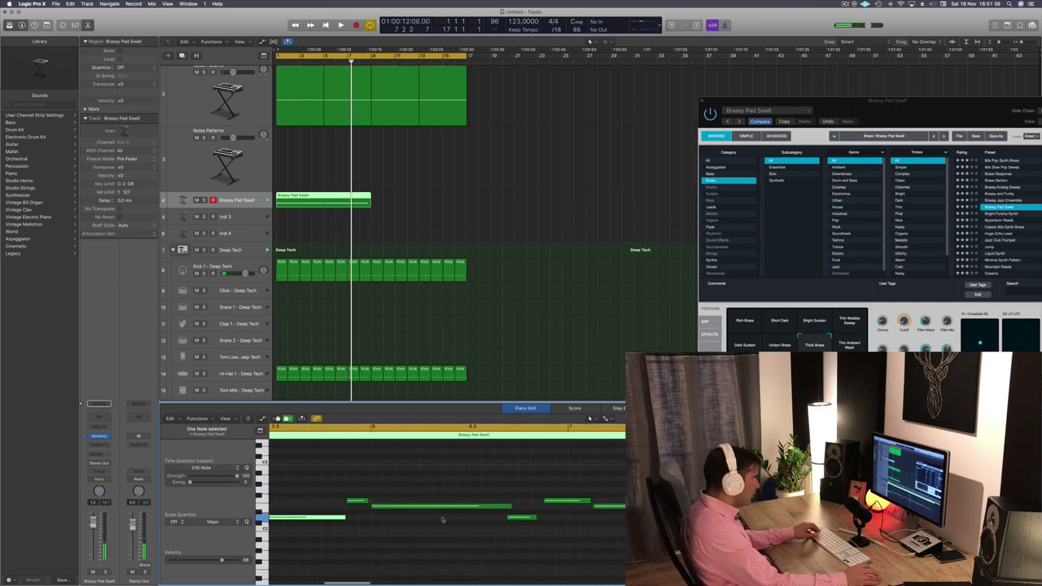
Step: Cut the brass region down to its last four bars and move that remaining part to the start of bar 1
{"action": "double_click", "coordinate": [322, 199]}
{"action": "key", "text": "Delete"}
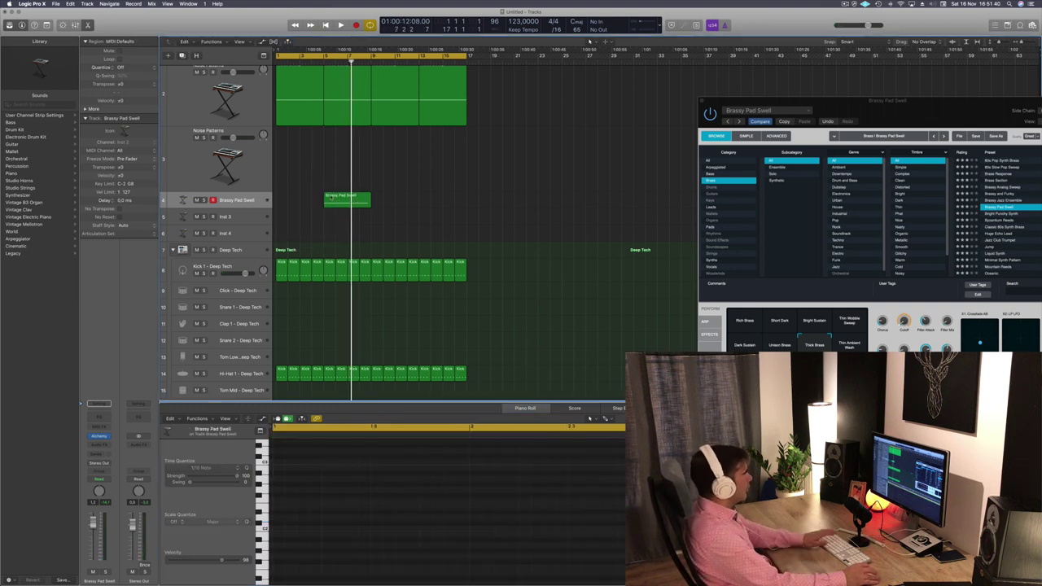
{"action": "left_click_drag", "start_coordinate": [351, 199], "coordinate": [304, 200]}
{"action": "key", "text": "space"}
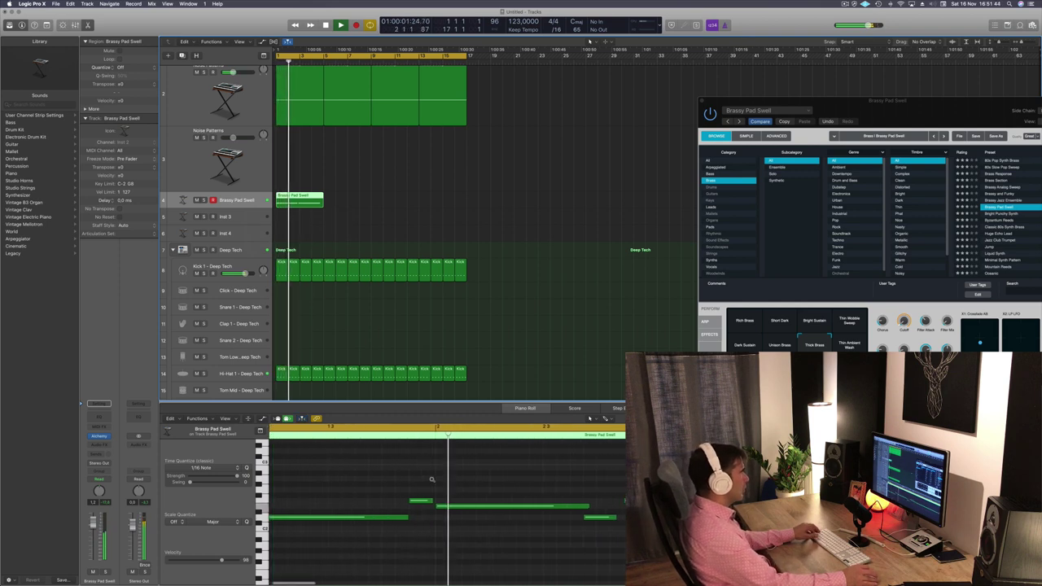
Step: Shorten the opening long brass note to end at beat 4 of bar 1 and extend the following short note back to meet it
{"action": "key", "text": "Return"}
{"action": "scroll", "coordinate": [411, 519], "scroll_direction": "left", "scroll_amount": 4}
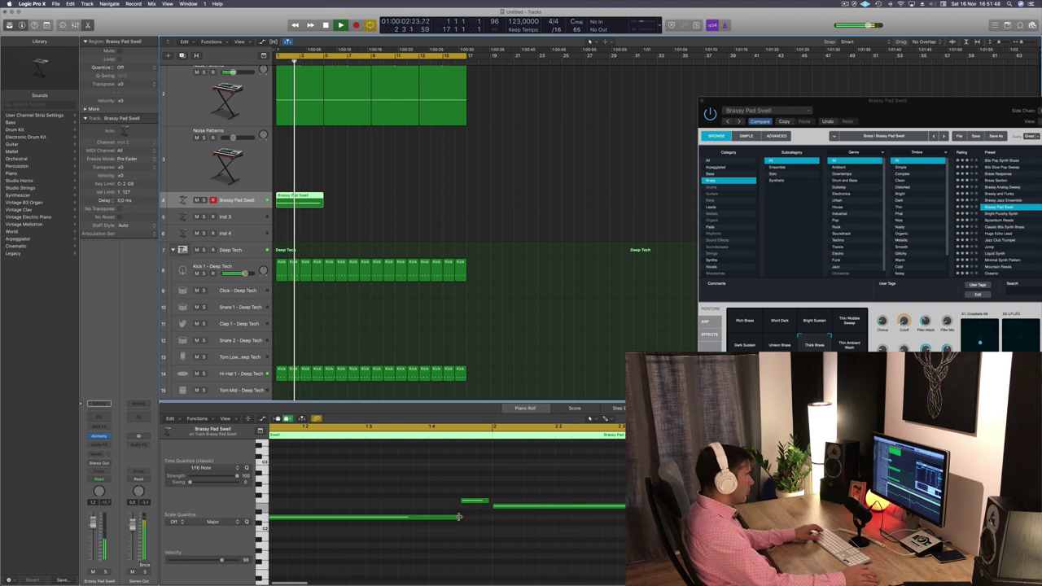
{"action": "left_click_drag", "start_coordinate": [453, 518], "coordinate": [486, 502]}
{"action": "key", "text": "space"}
{"action": "key", "text": "space"}
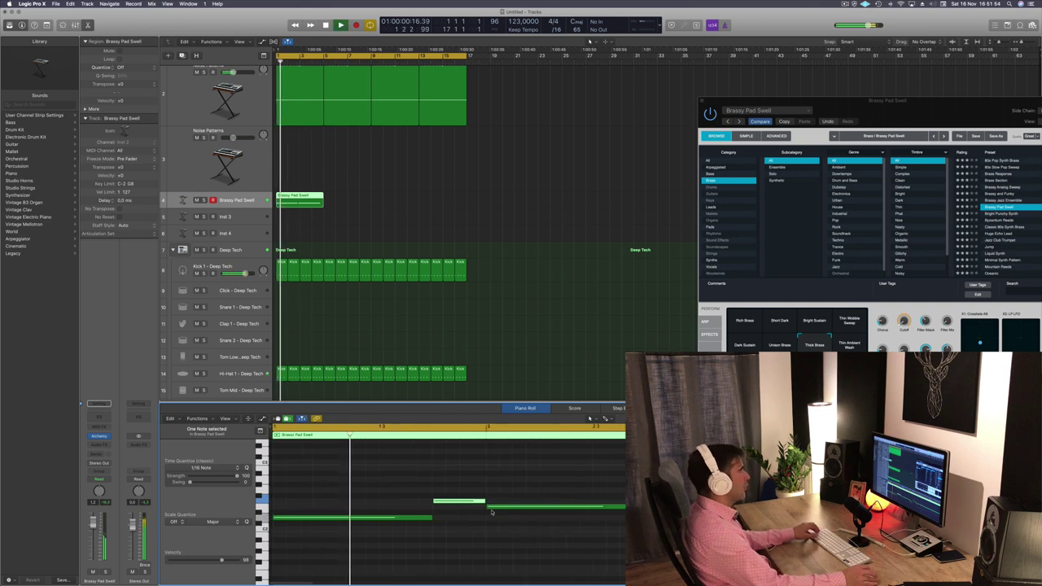
{"action": "key", "text": "space"}
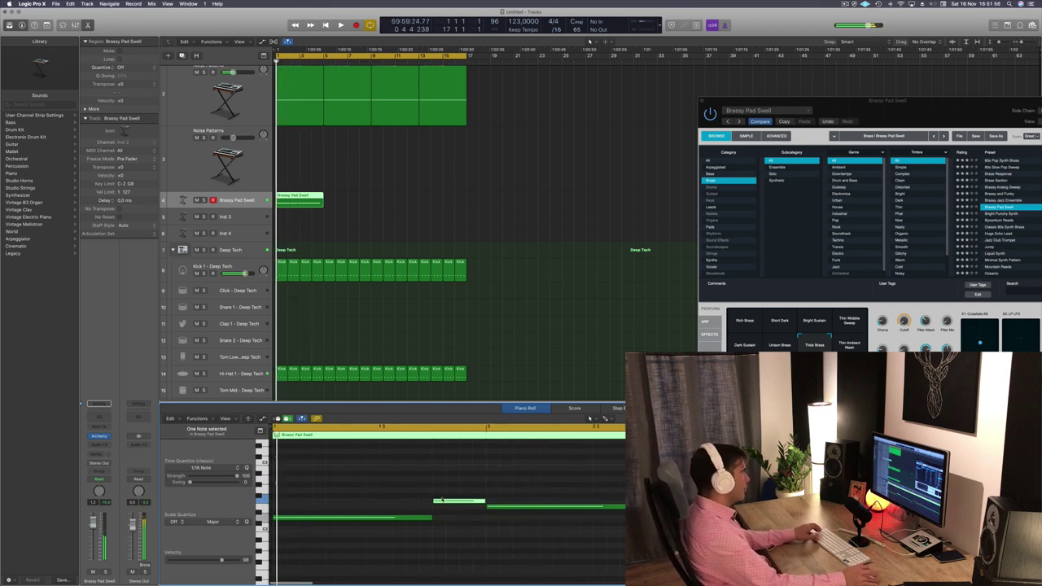
Step: Trim the start of the second brass note by a sixteenth and lengthen the opening note by a sixteenth to meet it
{"action": "left_click_drag", "start_coordinate": [466, 502], "coordinate": [486, 504]}
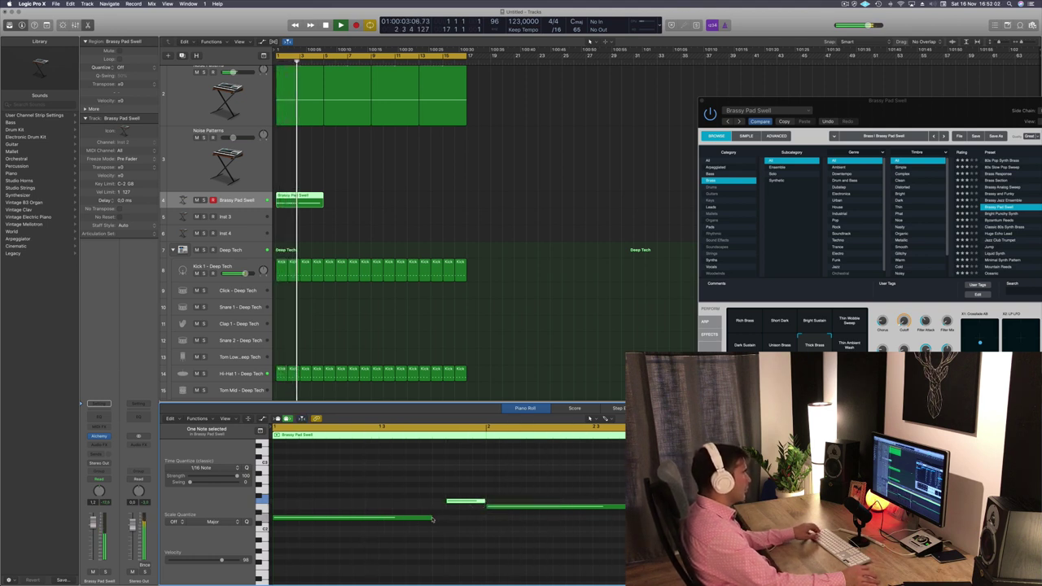
{"action": "left_click_drag", "start_coordinate": [432, 519], "coordinate": [442, 518]}
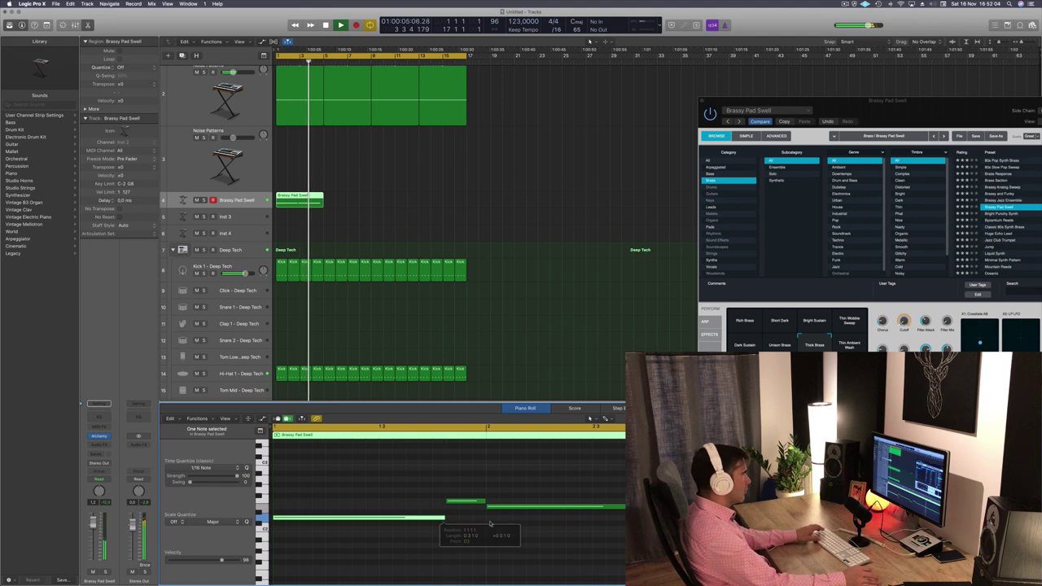
{"action": "key", "text": "Return"}
{"action": "key", "text": "super+Left"}
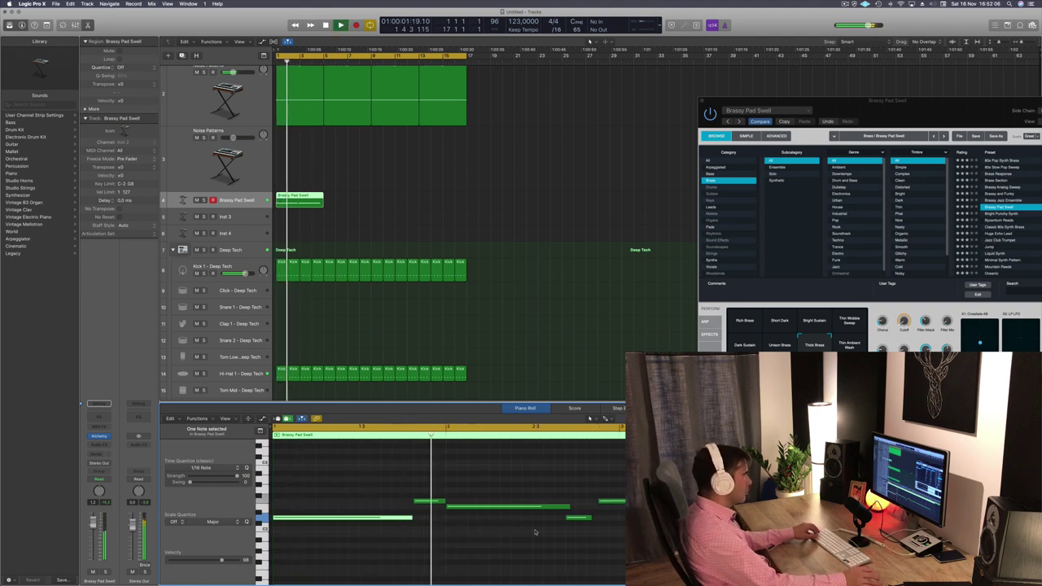
Step: Trim the second brass note to half a beat before bar 2, extend the opening note to meet it, and listen back
{"action": "mouse_move", "coordinate": [424, 501]}
{"action": "left_mouse_down"}
{"action": "mouse_move", "coordinate": [447, 503]}
{"action": "mouse_move", "coordinate": [422, 512]}
{"action": "left_mouse_up"}
{"action": "scroll", "coordinate": [453, 501], "scroll_direction": "down", "scroll_amount": 1}
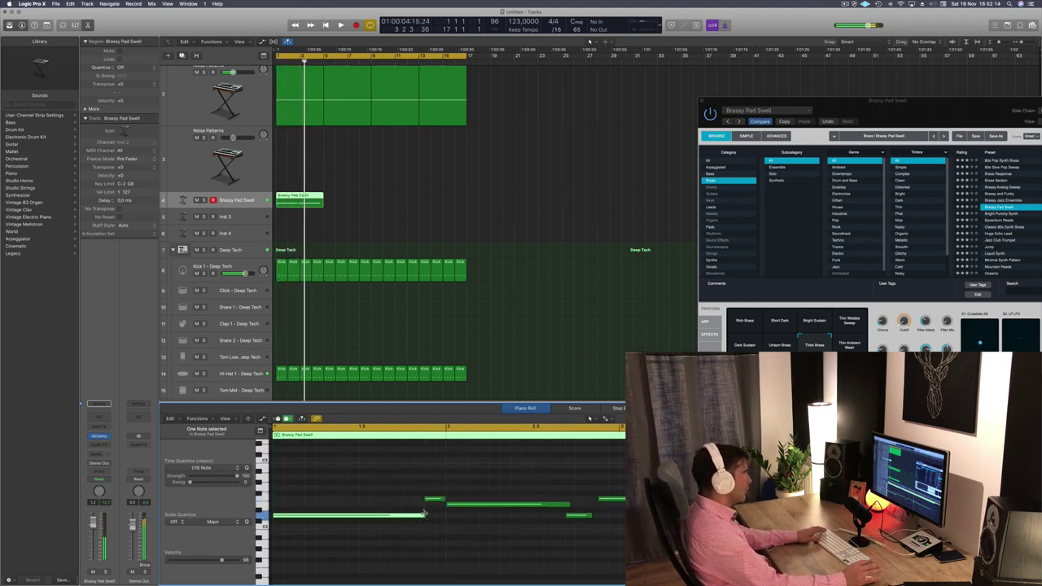
{"action": "scroll", "coordinate": [443, 530], "scroll_direction": "down", "scroll_amount": 1}
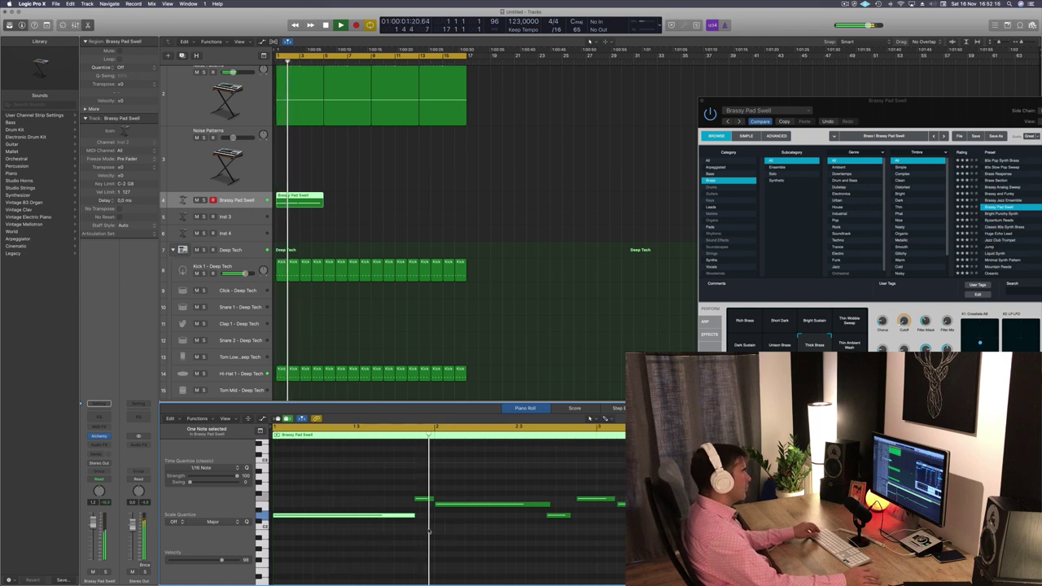
{"action": "scroll", "coordinate": [429, 531], "scroll_direction": "down", "scroll_amount": 1}
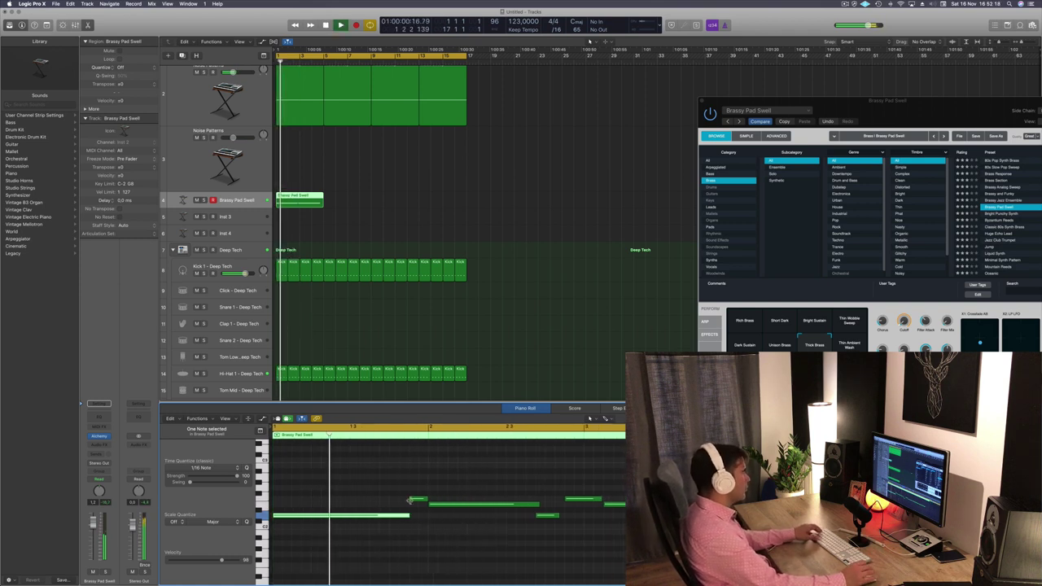
{"action": "scroll", "coordinate": [385, 503], "scroll_direction": "up", "scroll_amount": 2}
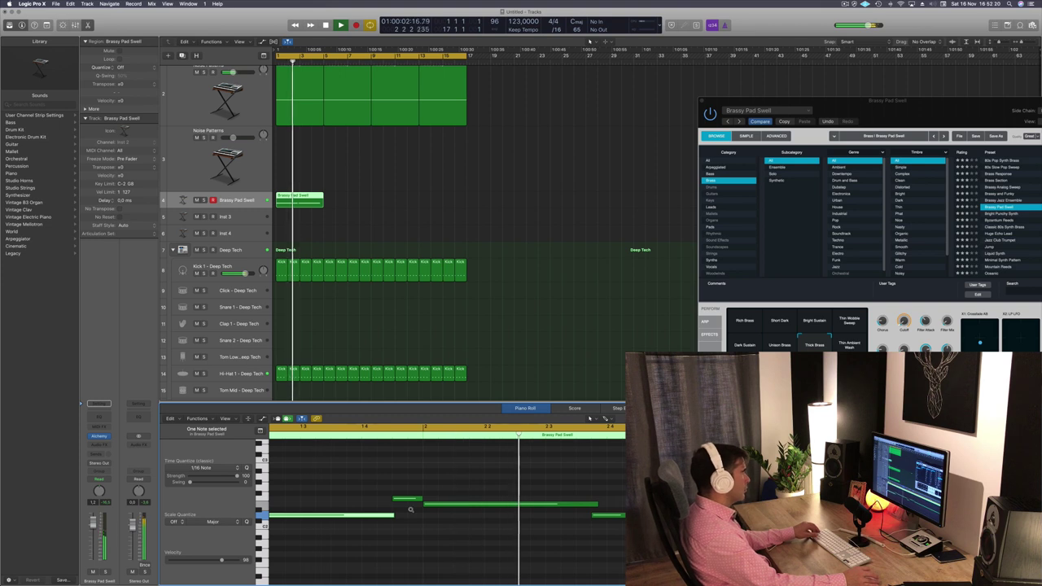
{"action": "scroll", "coordinate": [410, 512], "scroll_direction": "up", "scroll_amount": 1}
{"action": "scroll", "coordinate": [401, 516], "scroll_direction": "left", "scroll_amount": 1}
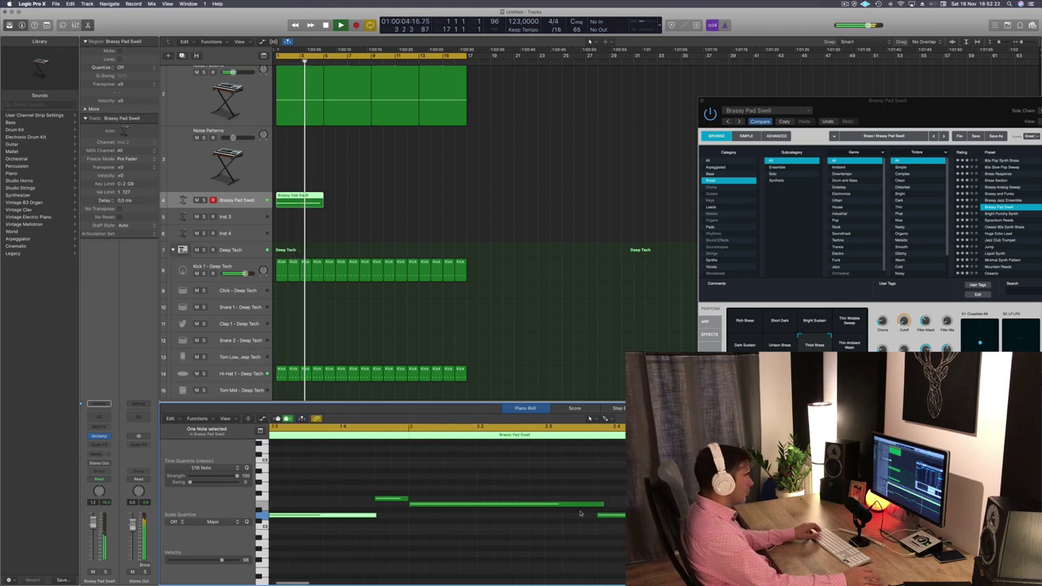
{"action": "key", "text": "space"}
{"action": "key", "text": "space"}
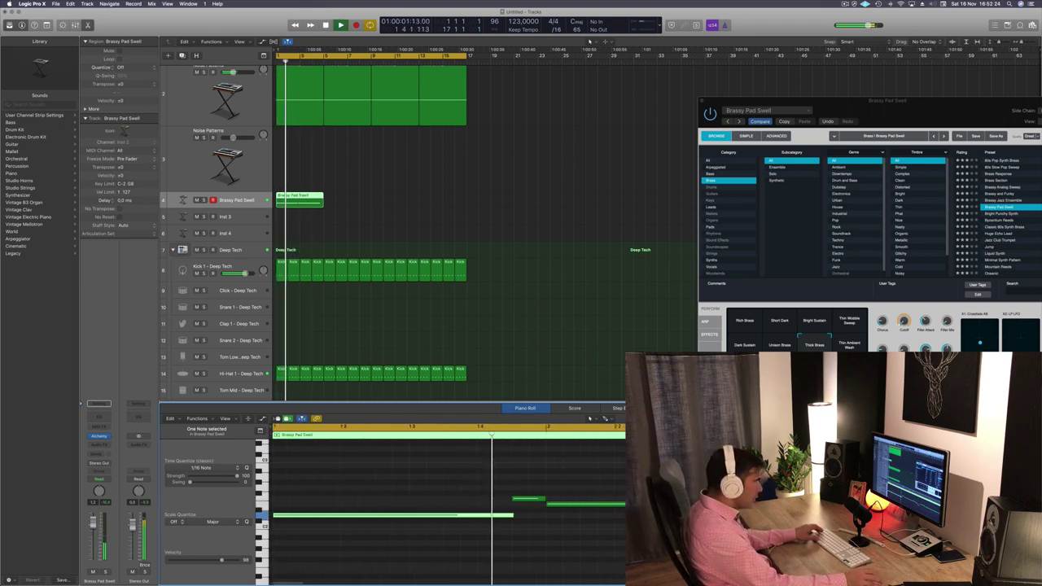
Step: Try starting the second brass note a sixteenth before bar 2 with the opening note extended to it, and undo the length changes
{"action": "mouse_move", "coordinate": [530, 500]}
{"action": "left_mouse_down"}
{"action": "mouse_move", "coordinate": [559, 499]}
{"action": "mouse_move", "coordinate": [515, 515]}
{"action": "mouse_move", "coordinate": [526, 515]}
{"action": "left_mouse_up"}
{"action": "left_click", "coordinate": [462, 505]}
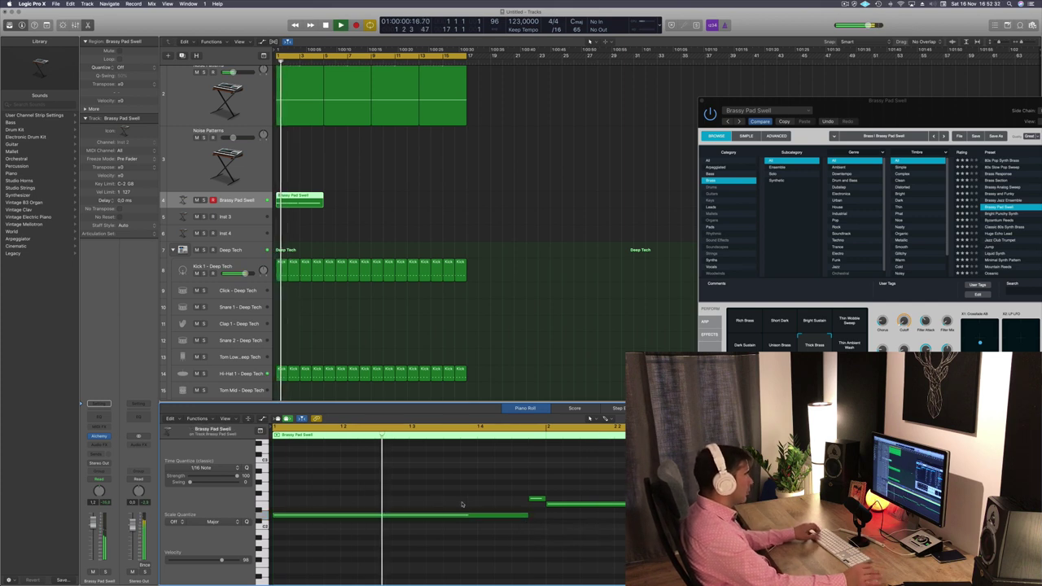
{"action": "scroll", "coordinate": [458, 504], "scroll_direction": "left", "scroll_amount": 1}
{"action": "key", "text": "space"}
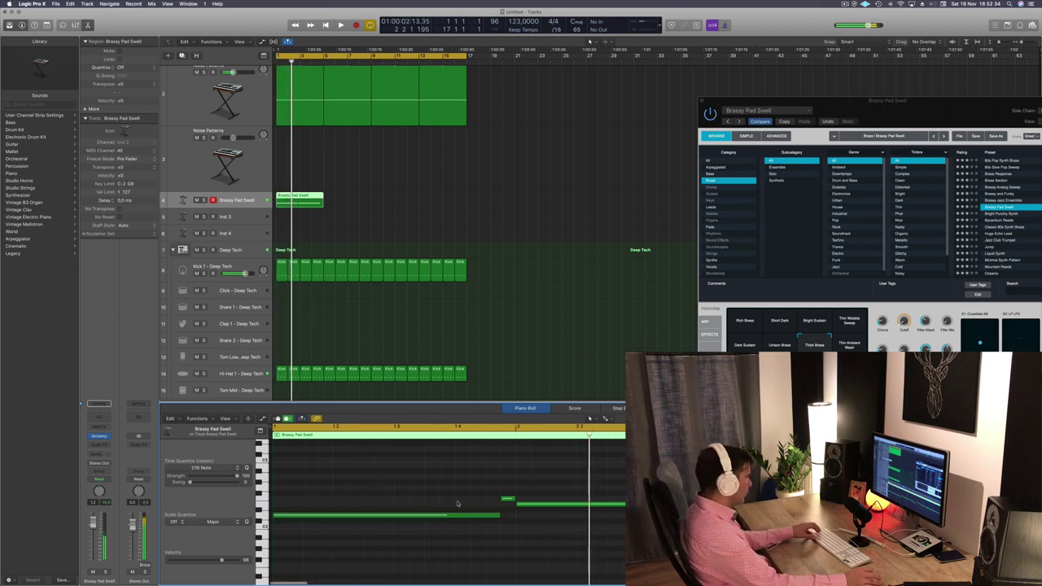
{"action": "key", "text": "space"}
{"action": "key", "text": "super+z"}
{"action": "key", "text": "super+z"}
{"action": "key", "text": "space"}
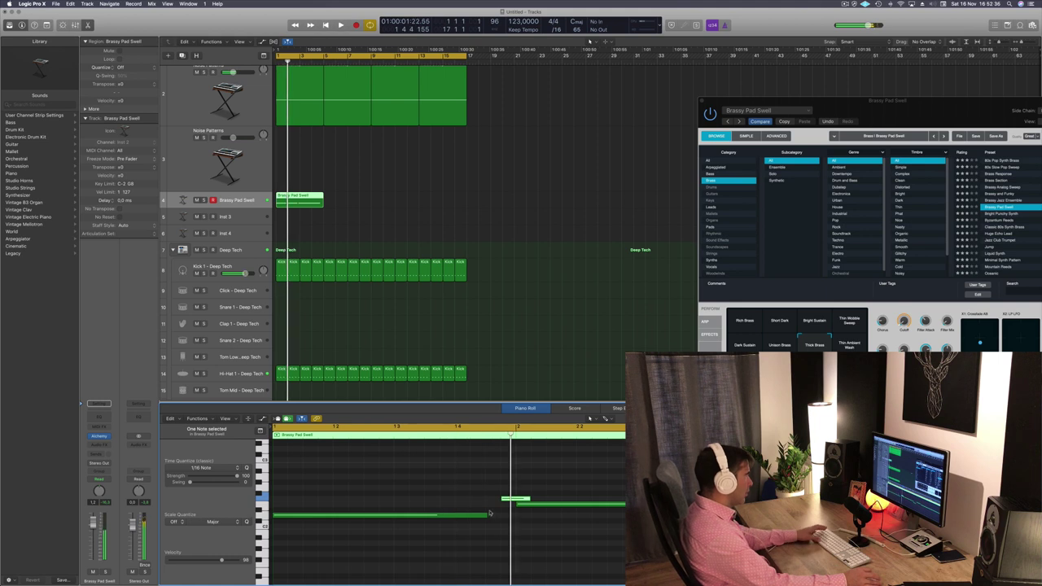
Step: Move the second brass note to start three sixteenths before bar 2, shorten the opening note to meet it, and listen back
{"action": "mouse_move", "coordinate": [485, 514]}
{"action": "left_mouse_down"}
{"action": "mouse_move", "coordinate": [470, 515]}
{"action": "mouse_move", "coordinate": [500, 501]}
{"action": "mouse_move", "coordinate": [477, 503]}
{"action": "left_mouse_up"}
{"action": "key", "text": "space"}
{"action": "scroll", "coordinate": [409, 493], "scroll_direction": "left", "scroll_amount": 2}
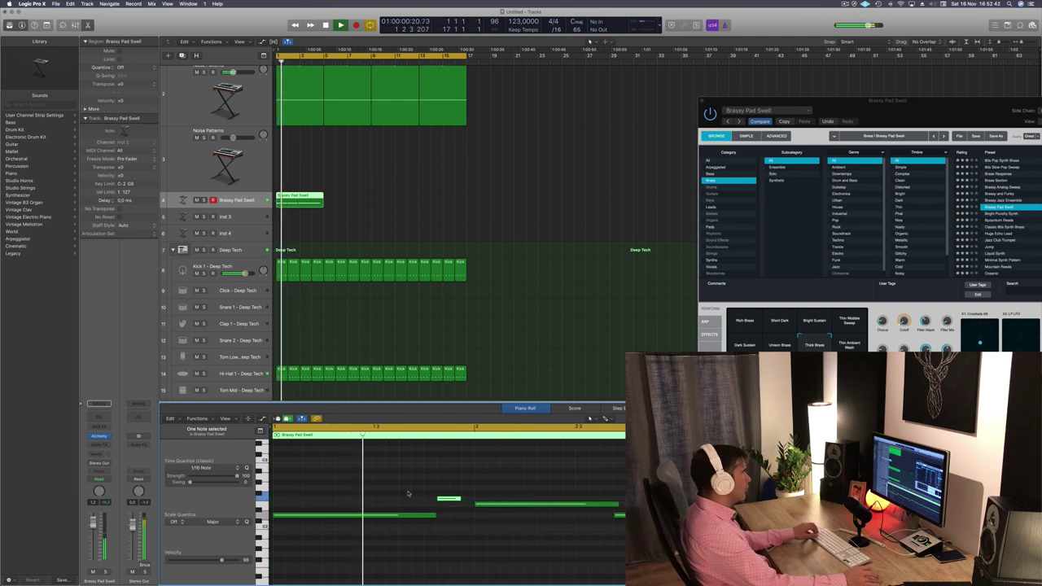
{"action": "scroll", "coordinate": [394, 487], "scroll_direction": "left", "scroll_amount": 1}
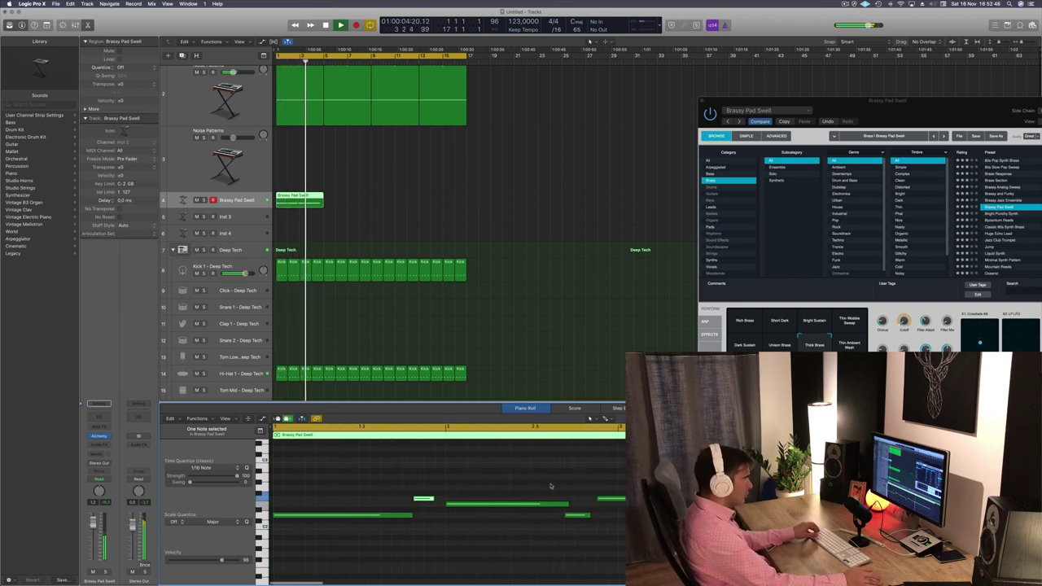
{"action": "scroll", "coordinate": [400, 471], "scroll_direction": "left", "scroll_amount": 2}
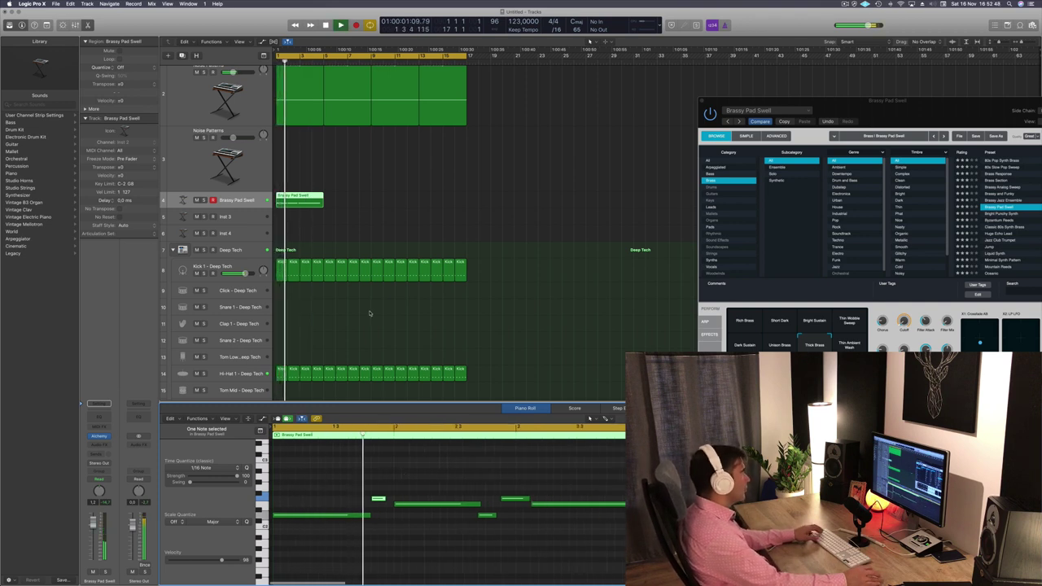
Step: Shorten the opening brass note to end at beat 4, try the short note a sixteenth earlier, and return it to a sixteenth after beat 4
{"action": "left_click_drag", "start_coordinate": [368, 515], "coordinate": [369, 498]}
{"action": "key", "text": "Return"}
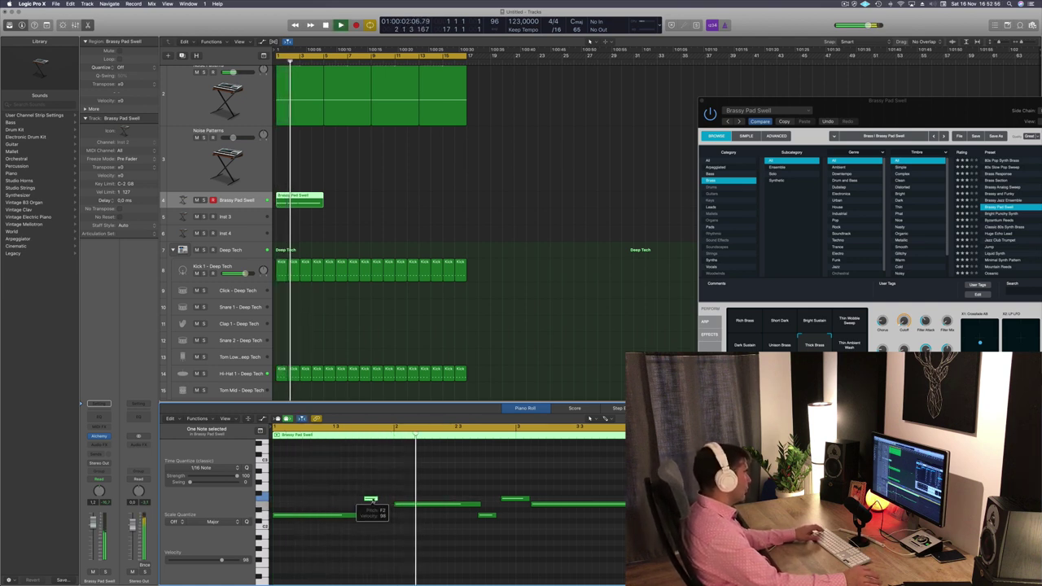
{"action": "left_click_drag", "start_coordinate": [372, 500], "coordinate": [381, 500]}
{"action": "key", "text": "Return"}
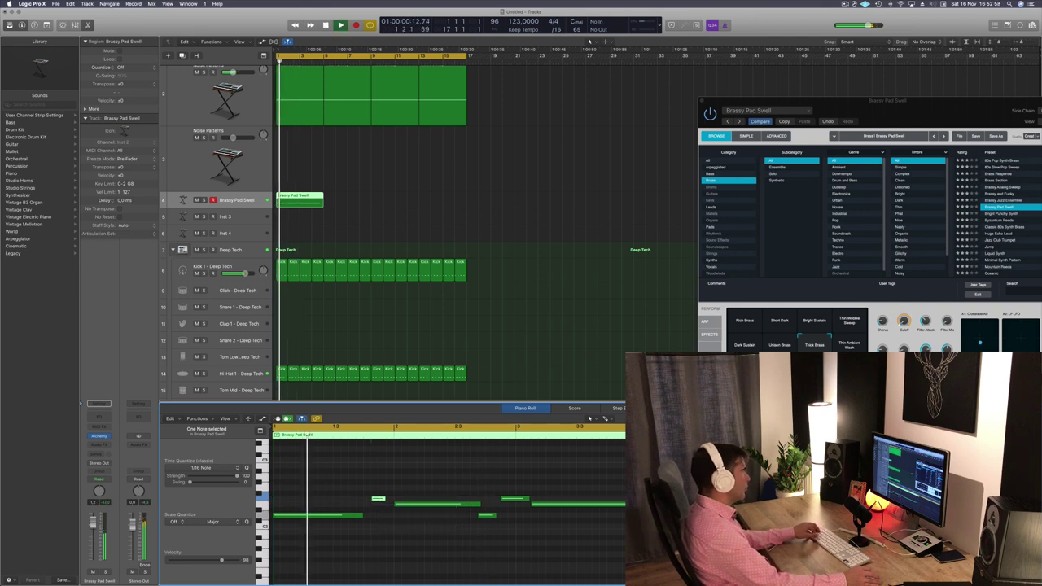
{"action": "key", "text": "super+Right"}
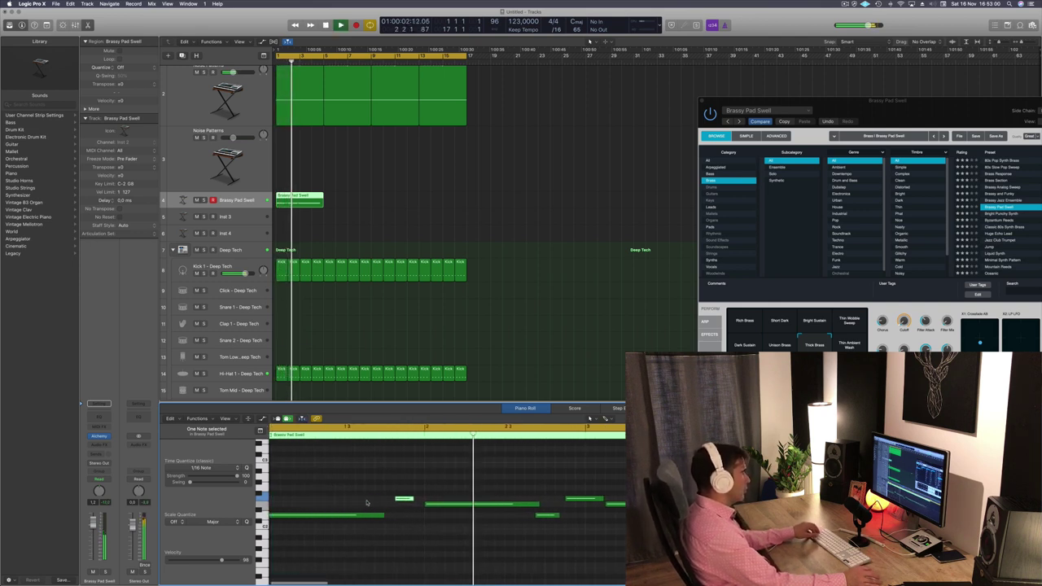
{"action": "key", "text": "super+Left"}
{"action": "left_click", "coordinate": [367, 499]}
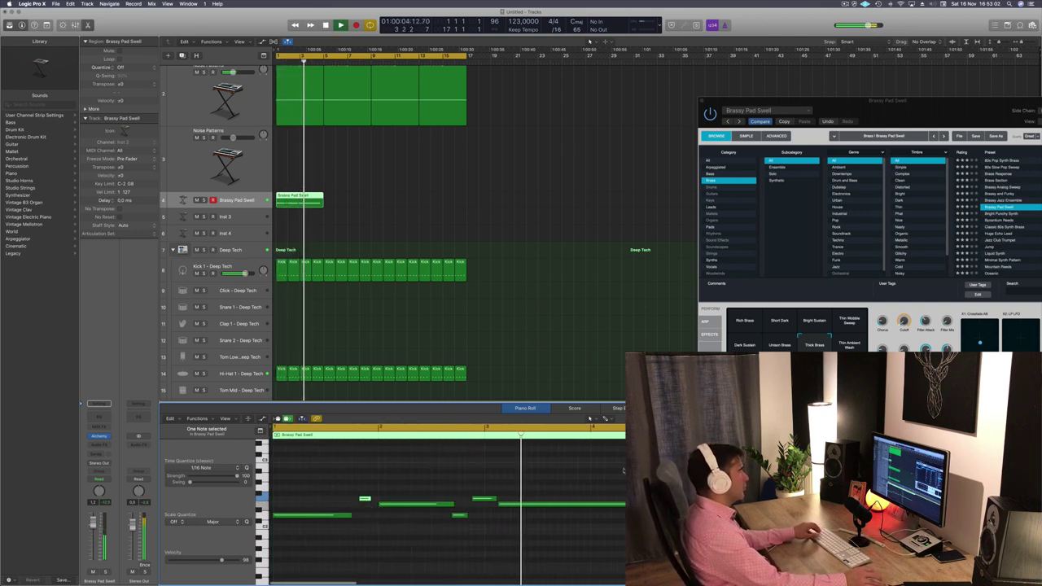
{"action": "key", "text": "Return"}
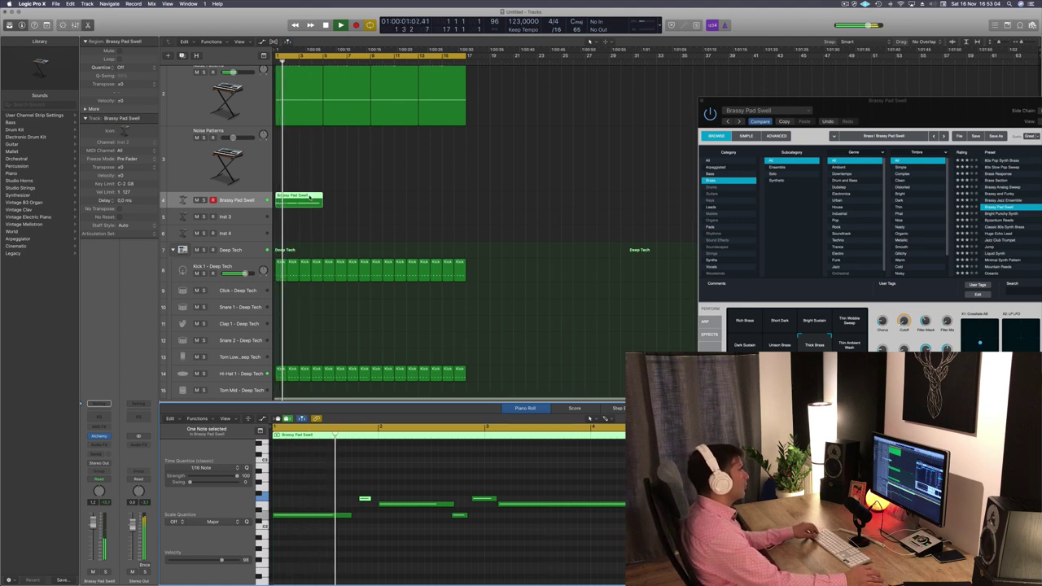
Step: Copy the four-bar brass region to bars 5 to 8 and play the result from the start
{"action": "left_click_drag", "start_coordinate": [309, 198], "coordinate": [402, 201]}
{"action": "key", "text": "super+z"}
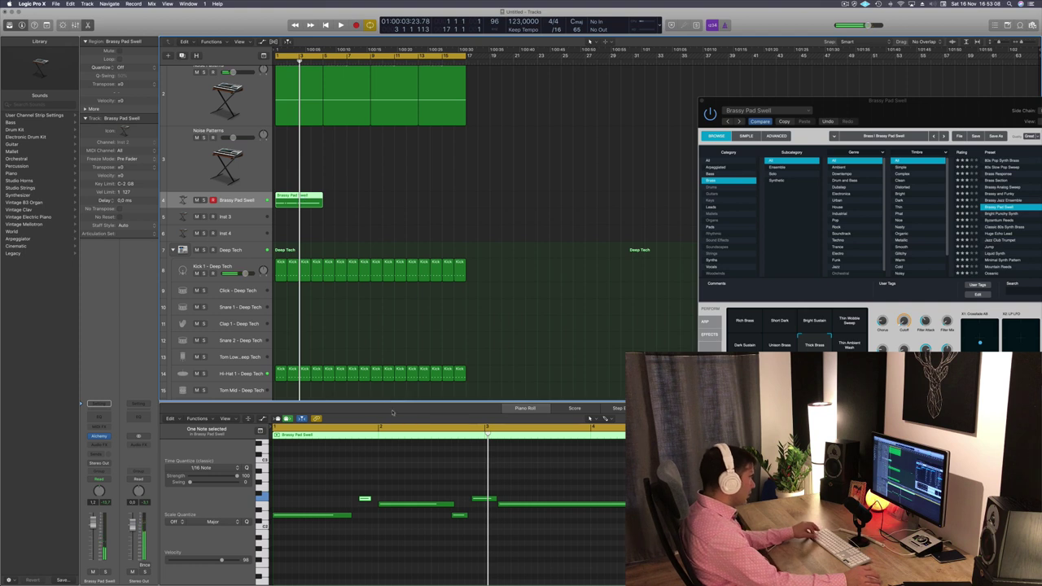
{"action": "key", "text": "Return"}
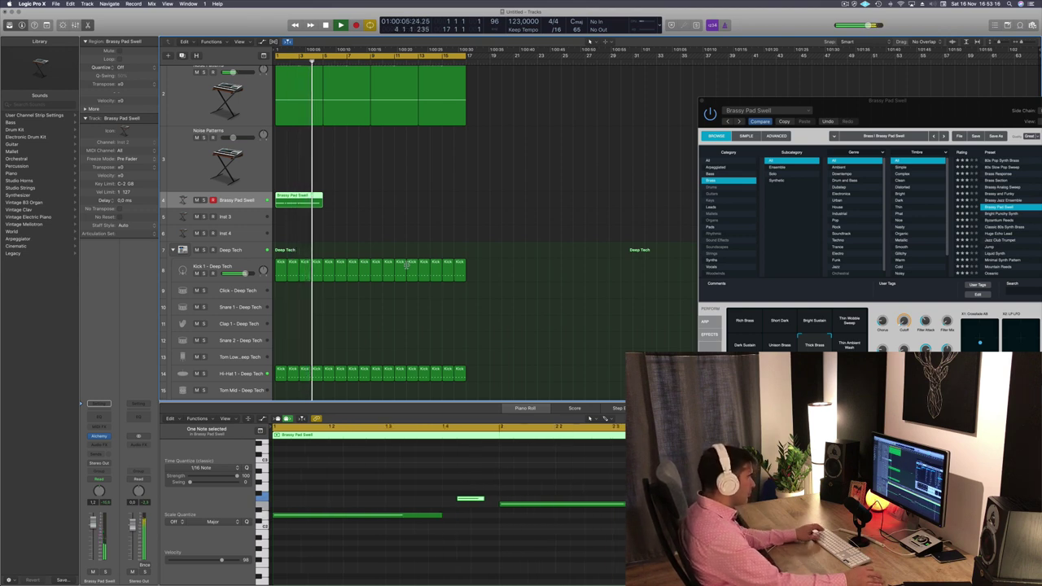
{"action": "left_click_drag", "start_coordinate": [324, 201], "coordinate": [369, 201]}
{"action": "key", "text": "space"}
{"action": "key", "text": "space"}
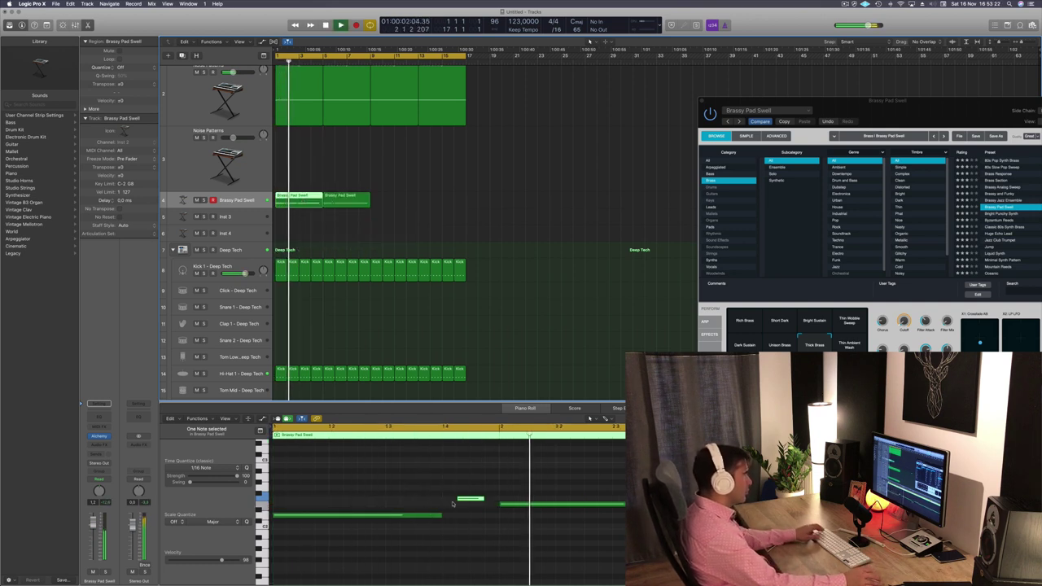
Step: Move the short brass note in bar 1 a sixteenth later so it ends at bar 2, and play it back
{"action": "left_click_drag", "start_coordinate": [475, 502], "coordinate": [489, 502]}
{"action": "key", "text": "space"}
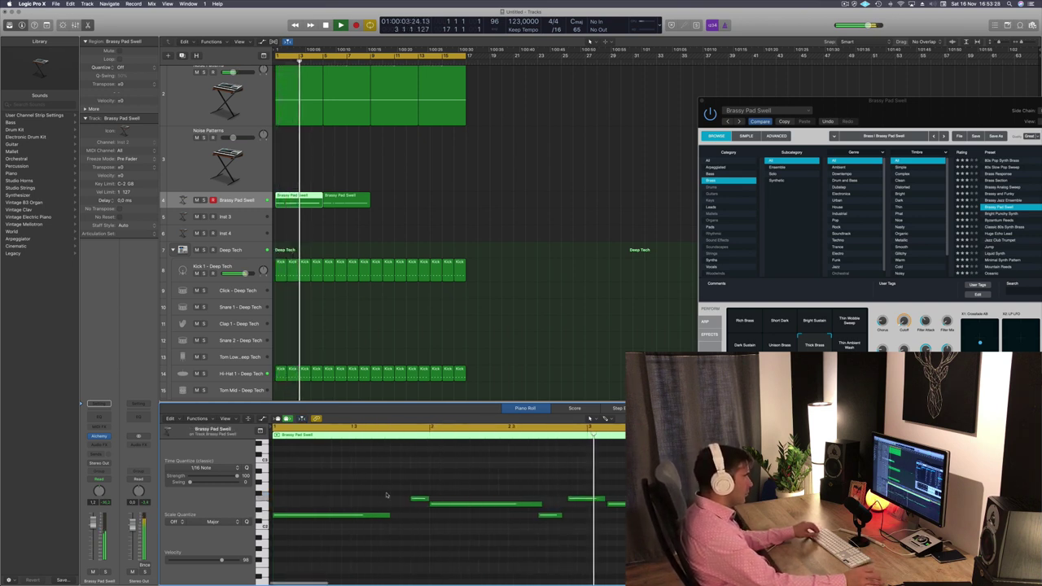
Step: Replace the outdated brass copy by repeating the edited four-bar brass region through bar 16, and play from the start
{"action": "key", "text": "space"}
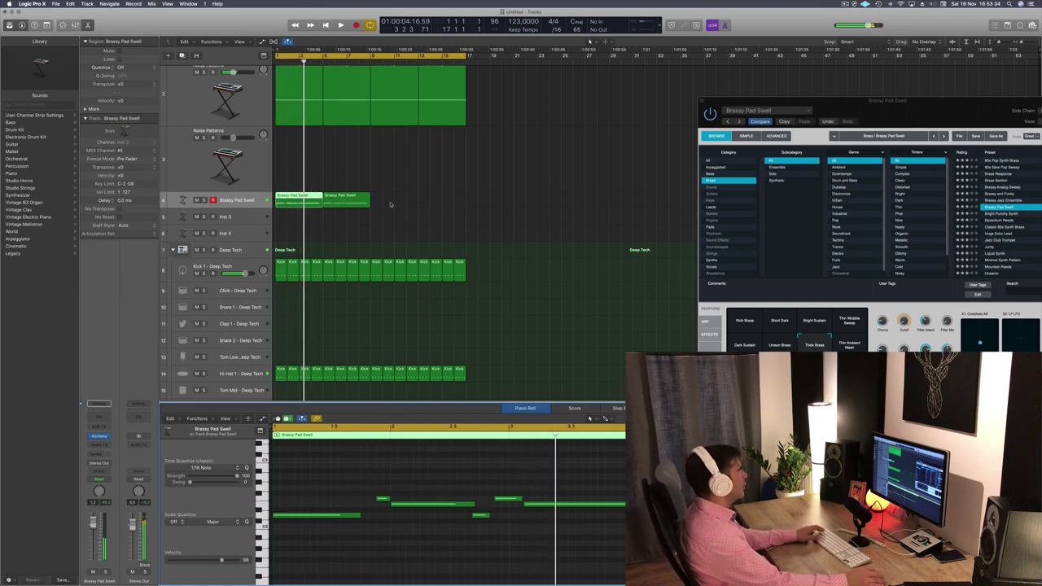
{"action": "key", "text": "space"}
{"action": "left_click", "coordinate": [352, 203]}
{"action": "key", "text": "Delete"}
{"action": "left_click", "coordinate": [309, 204]}
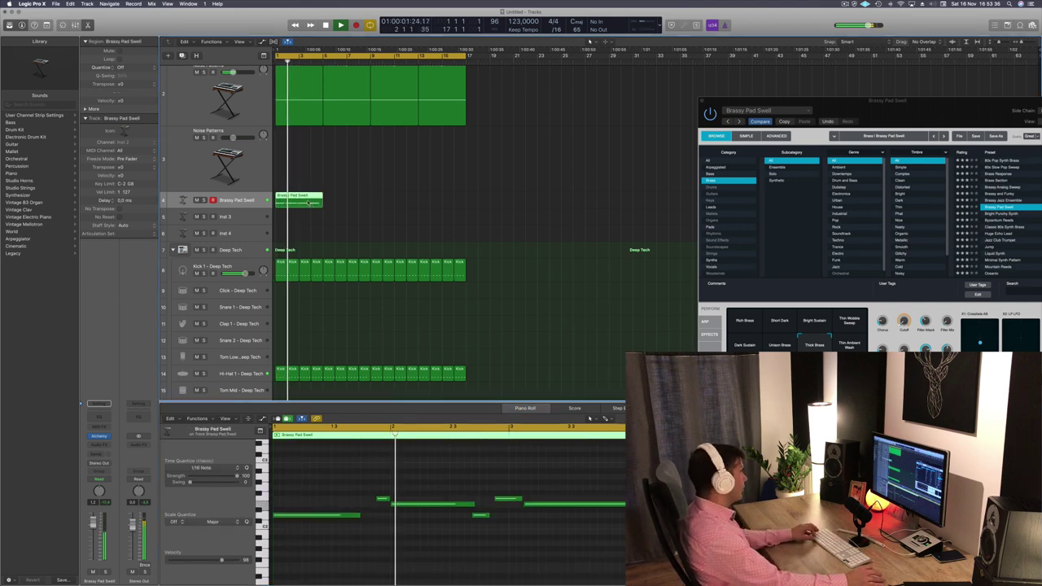
{"action": "left_click_drag", "start_coordinate": [309, 203], "coordinate": [404, 199]}
{"action": "left_click", "coordinate": [318, 199], "text": "shift"}
{"action": "key", "text": "Return"}
{"action": "key", "text": "space"}
{"action": "left_click", "coordinate": [246, 200]}
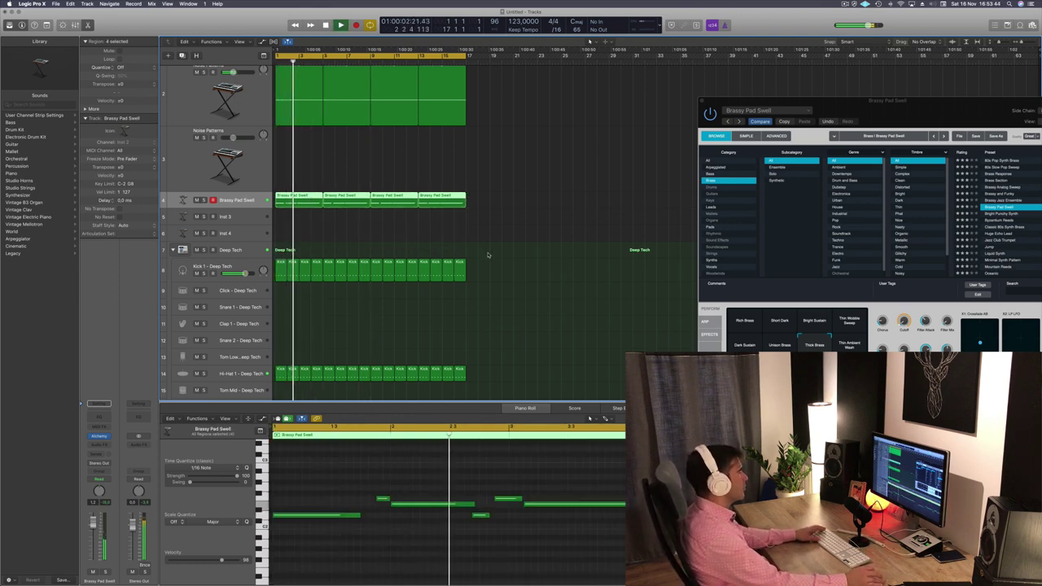
Step: Adjust the Cutoff in the Alchemy synth of the first Noise Patterns track during playback and close its window
{"action": "scroll", "coordinate": [290, 195], "scroll_direction": "up", "scroll_amount": 2}
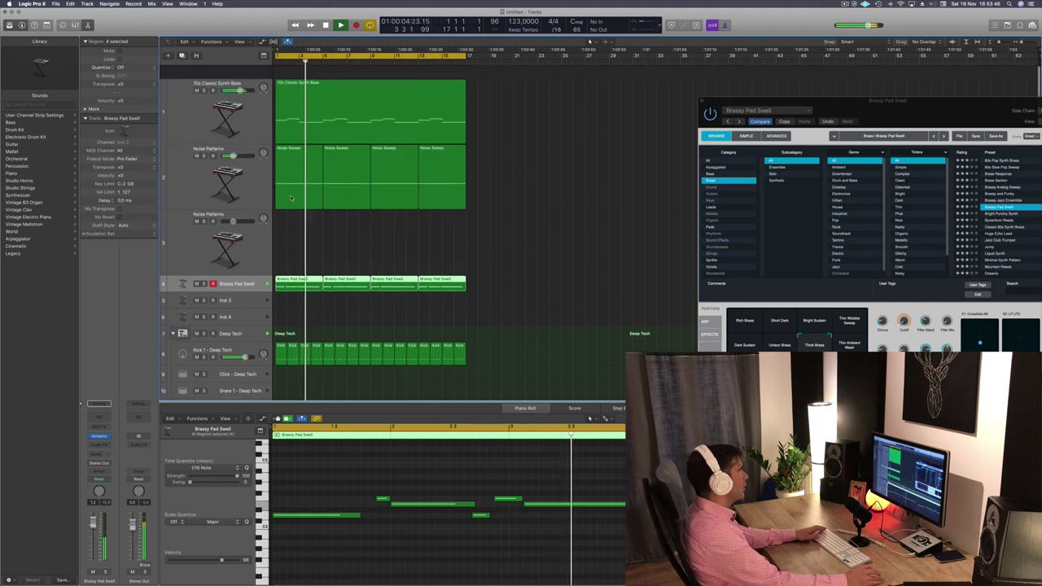
{"action": "left_click", "coordinate": [256, 186]}
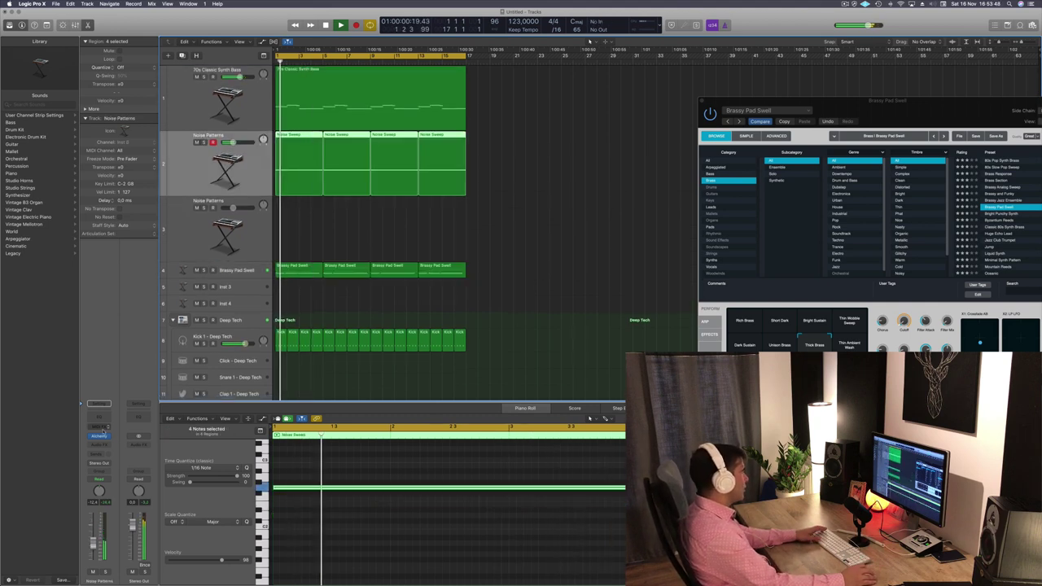
{"action": "left_click", "coordinate": [99, 436]}
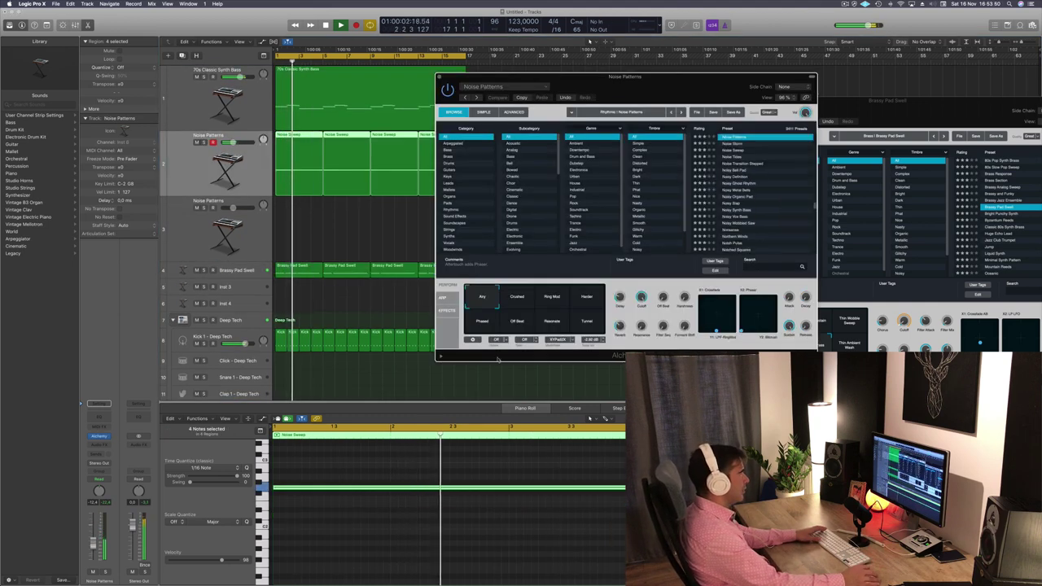
{"action": "left_click_drag", "start_coordinate": [642, 299], "coordinate": [638, 332]}
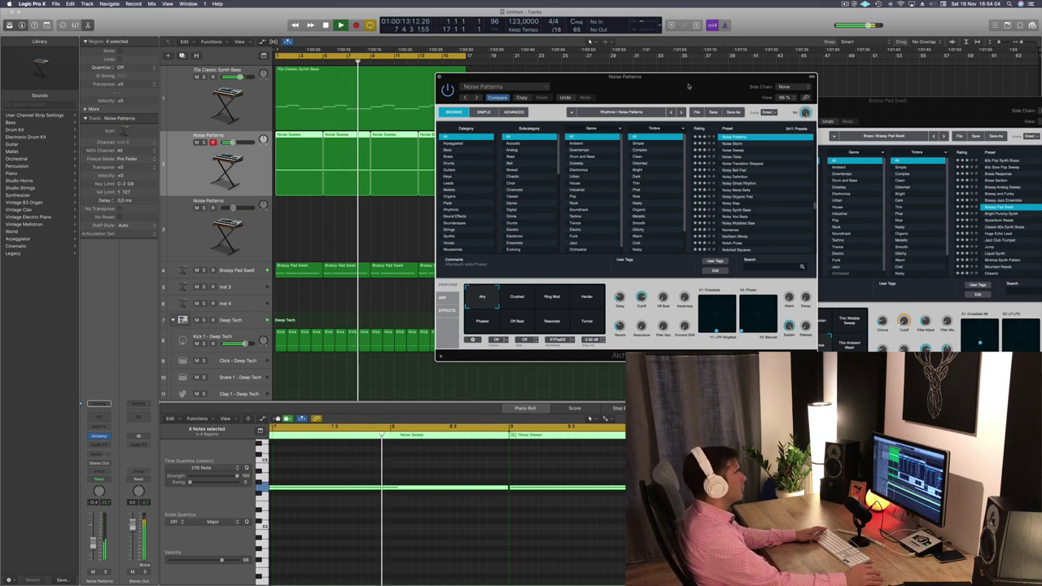
{"action": "left_click_drag", "start_coordinate": [665, 91], "coordinate": [728, 95]}
{"action": "key", "text": "Return"}
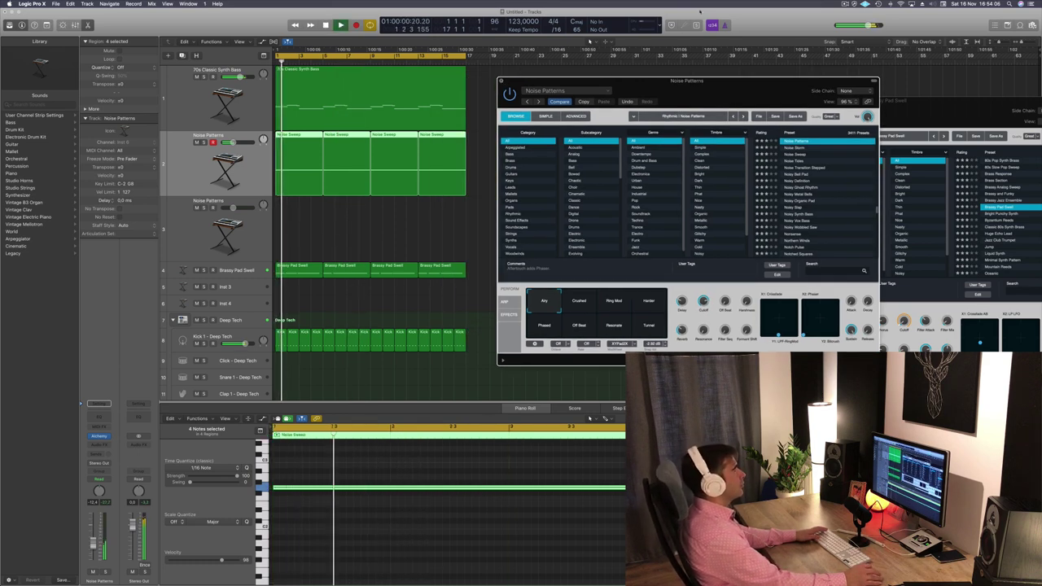
{"action": "key", "text": "super+w"}
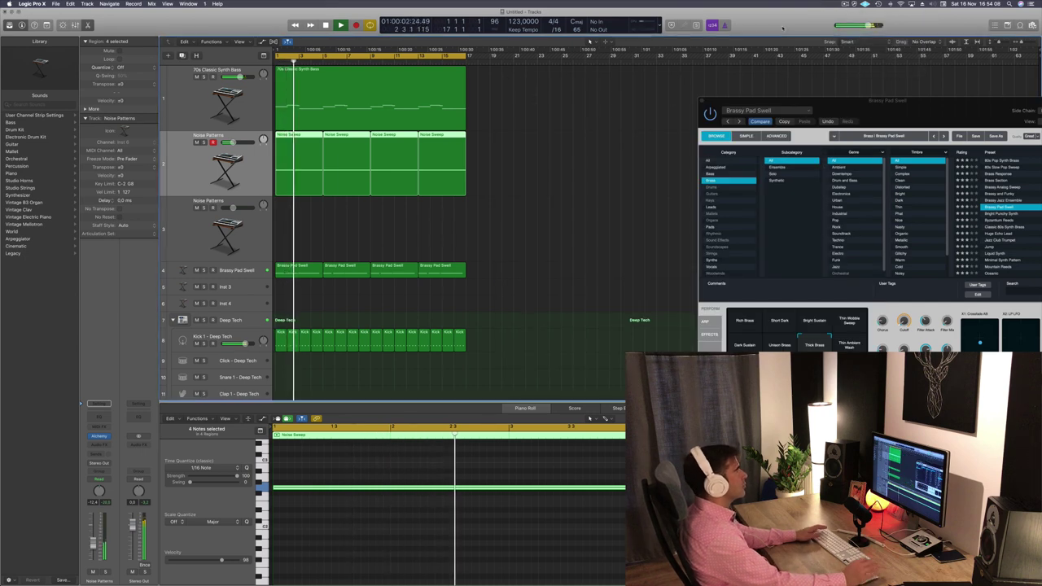
Step: Open the Alchemy synth on the Brassy Pad Swell track, place its window over the arrangement, and restart playback
{"action": "left_click", "coordinate": [531, 172]}
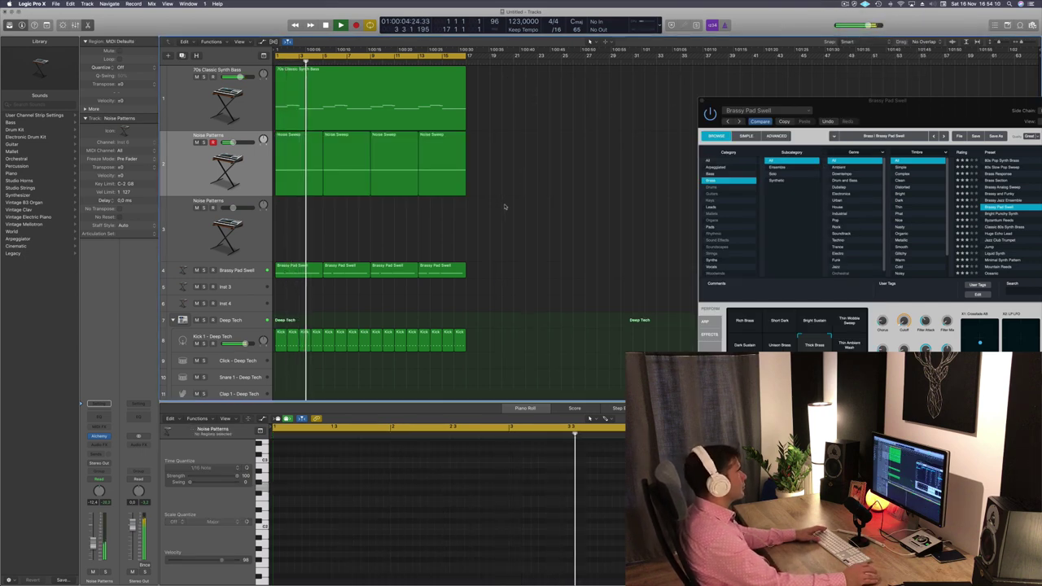
{"action": "scroll", "coordinate": [519, 204], "scroll_direction": "down", "scroll_amount": 3}
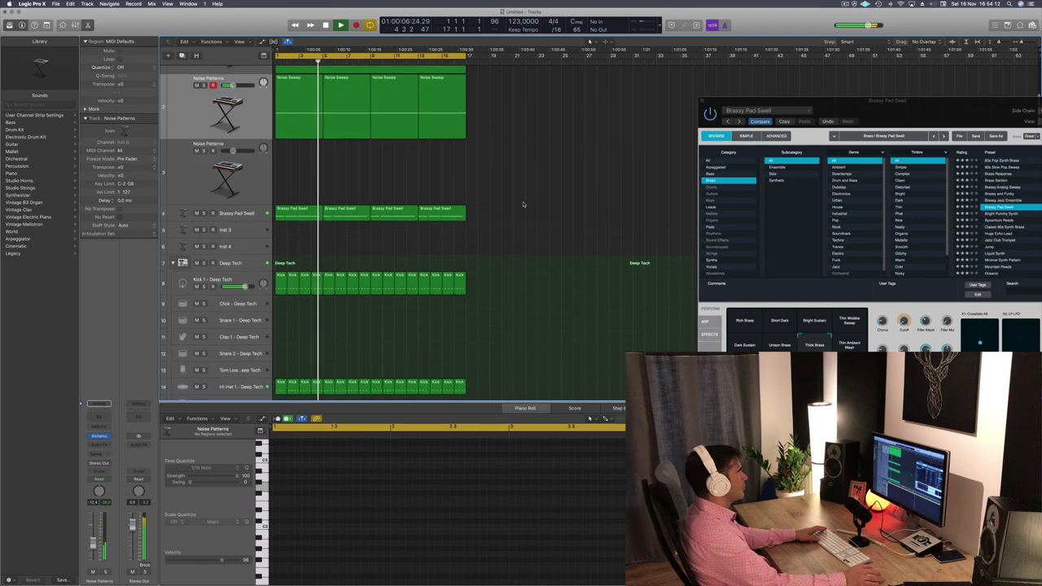
{"action": "left_click", "coordinate": [237, 210]}
{"action": "key", "text": "space"}
{"action": "key", "text": "space"}
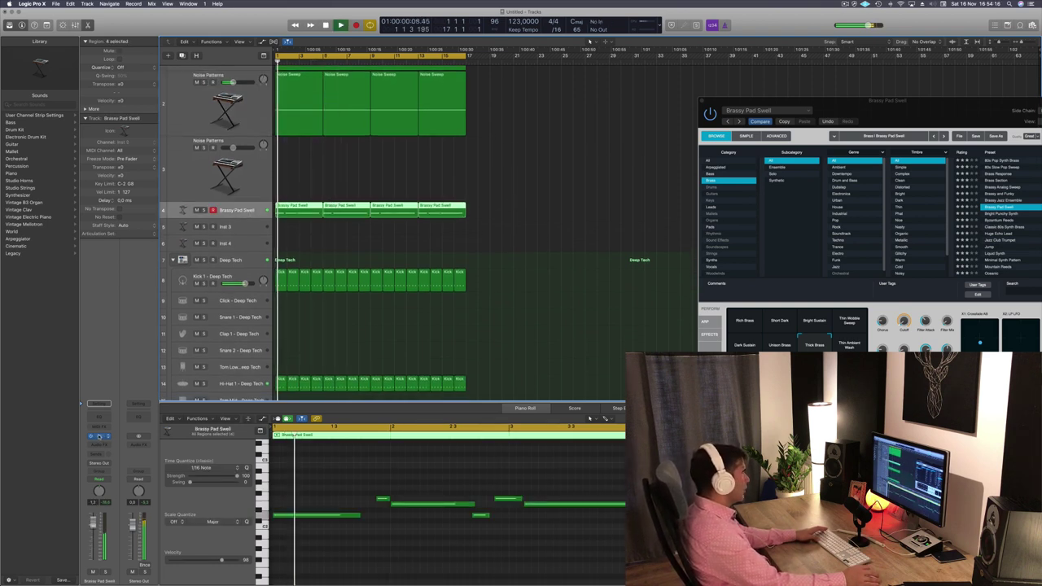
{"action": "left_click", "coordinate": [100, 436]}
{"action": "left_click", "coordinate": [99, 436]}
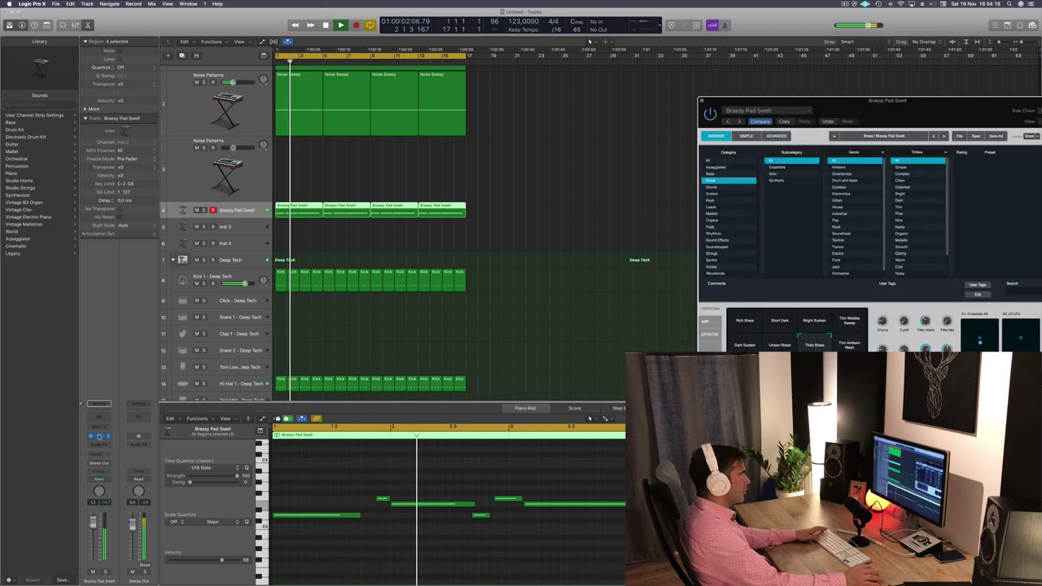
{"action": "key", "text": "space"}
{"action": "key", "text": "space"}
{"action": "left_click_drag", "start_coordinate": [757, 101], "coordinate": [476, 137]}
{"action": "key", "text": "space"}
{"action": "key", "text": "space"}
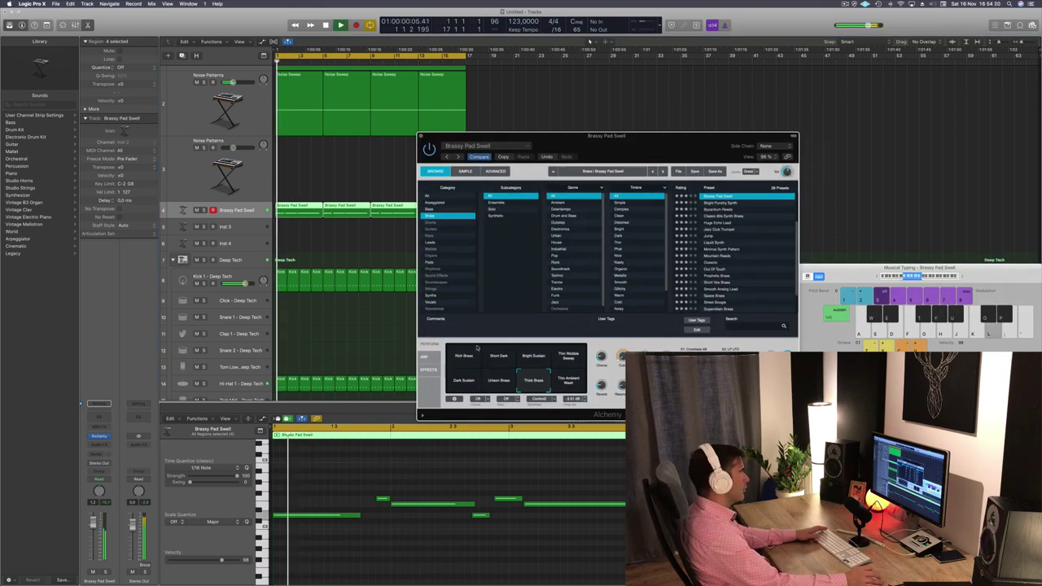
Step: Audition the brass snapshots Rich Brass, Short Dark, Bright Sustain and Thin Wobble Sweep against the arrangement
{"action": "left_click", "coordinate": [462, 355]}
{"action": "key", "text": "space"}
{"action": "key", "text": "space"}
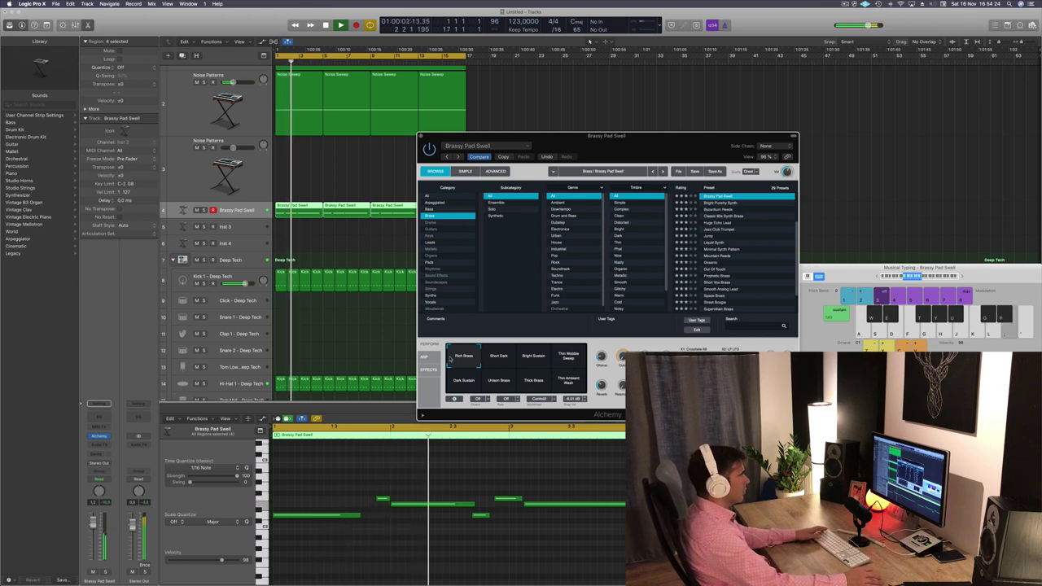
{"action": "left_click", "coordinate": [504, 361]}
{"action": "key", "text": "space"}
{"action": "left_click", "coordinate": [532, 358]}
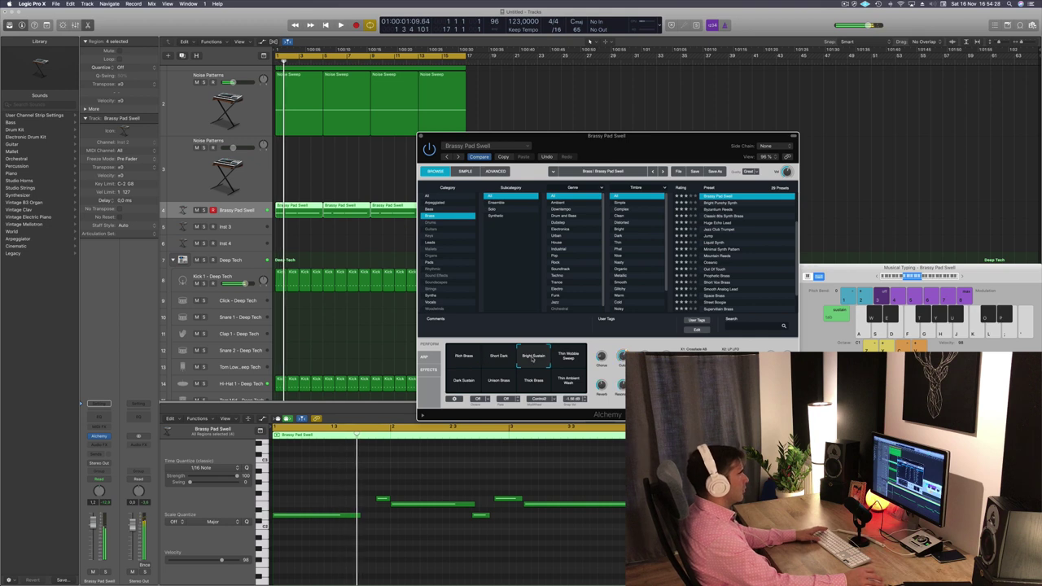
{"action": "left_click", "coordinate": [567, 358]}
Step: Audition the Dark Sustain, Unison Brass and thin ambient snapshots, return to Thick Brass, and close the synth window
{"action": "left_click", "coordinate": [463, 380]}
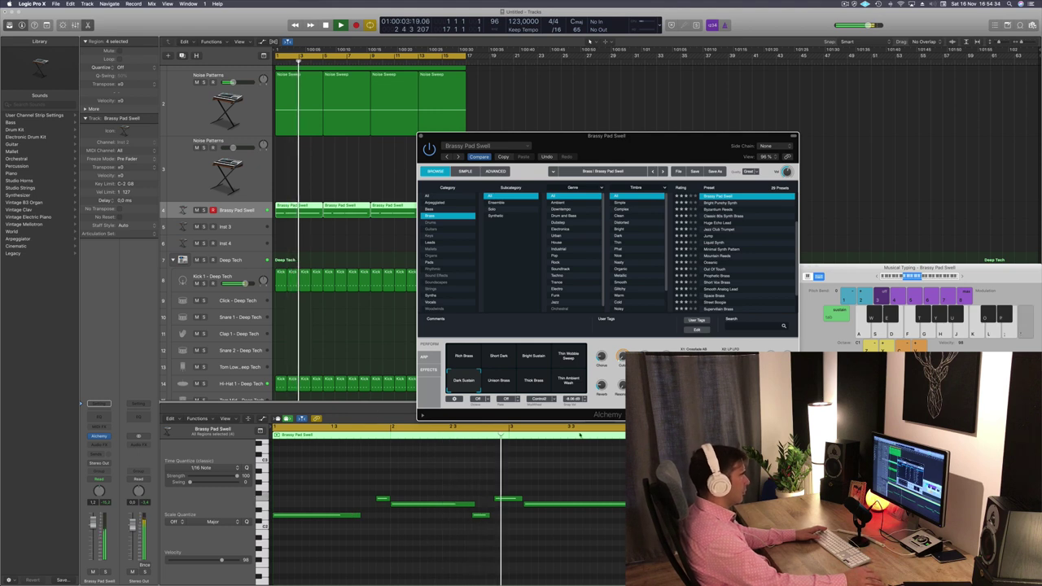
{"action": "left_click", "coordinate": [499, 380]}
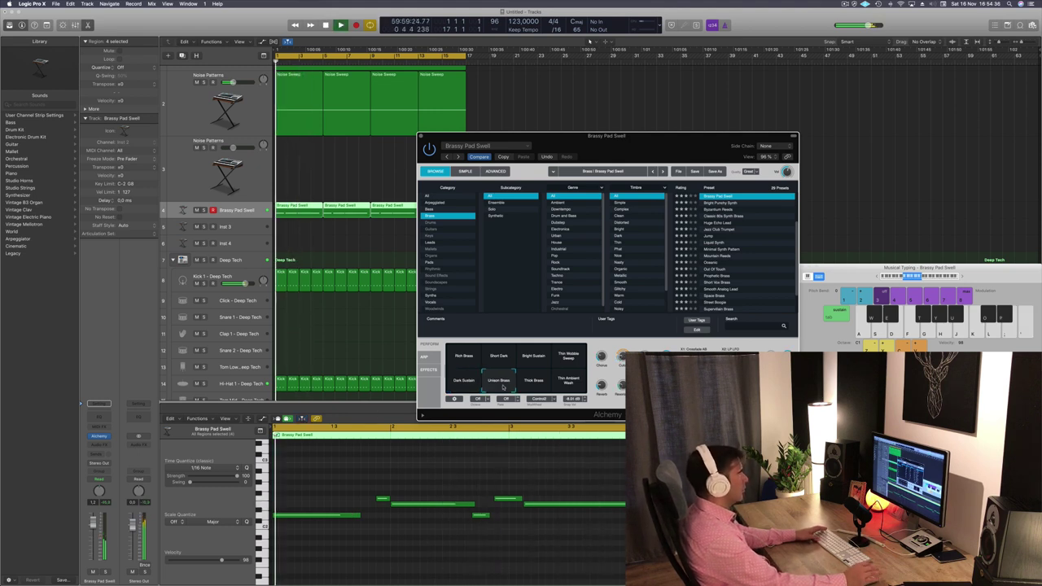
{"action": "left_click", "coordinate": [534, 383]}
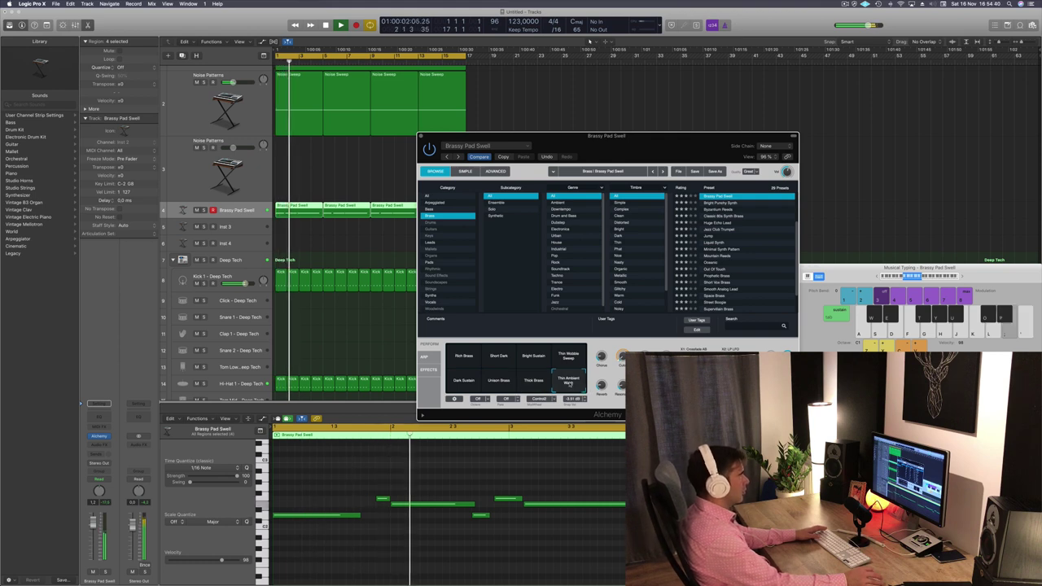
{"action": "left_click", "coordinate": [569, 382]}
{"action": "left_click", "coordinate": [540, 384]}
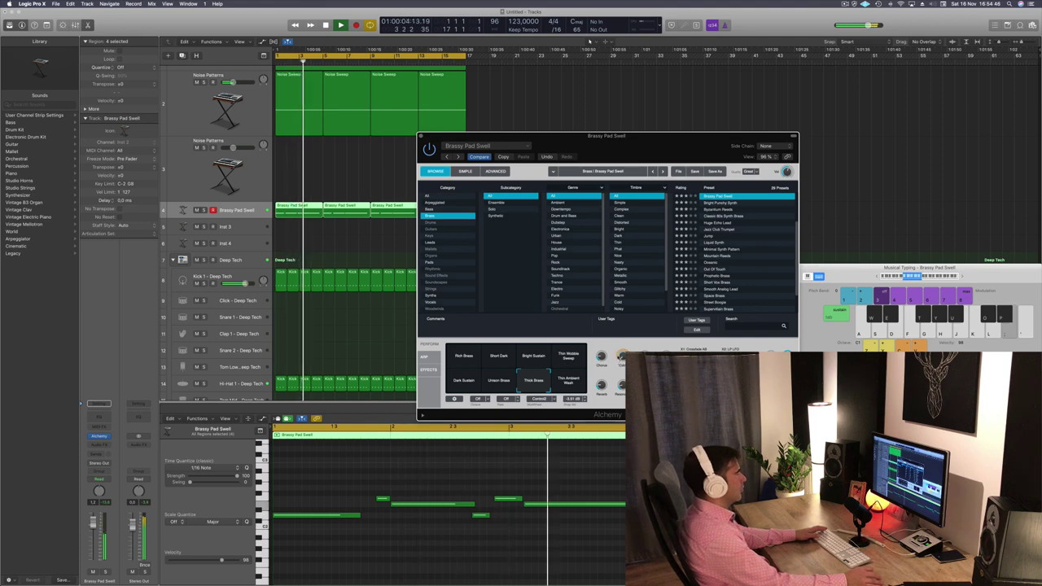
{"action": "key", "text": "space"}
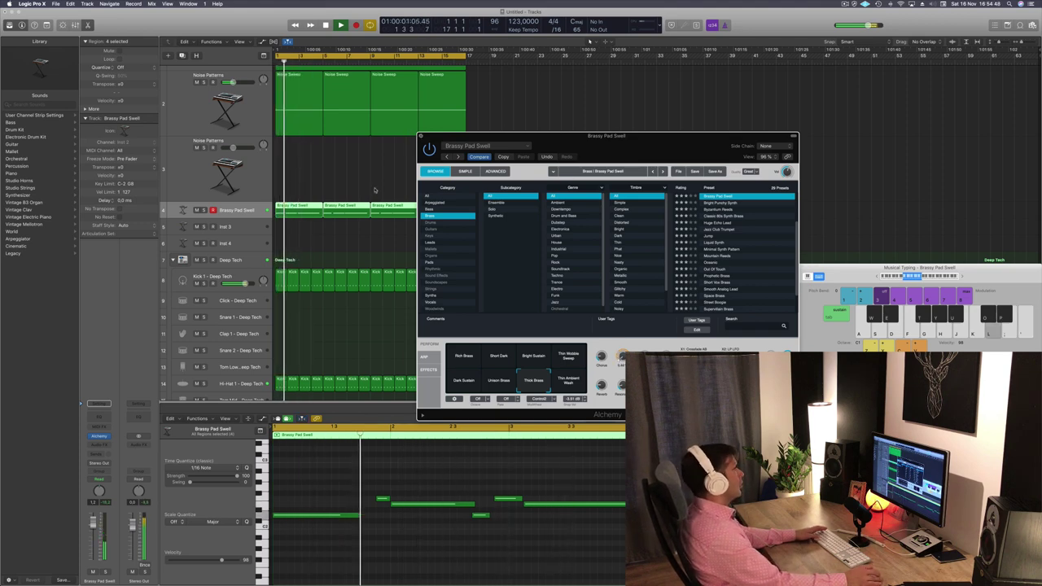
{"action": "key", "text": "super+w"}
Step: Copy the first kick region to the Snare 1 track at bar 1 and keep only its notes on beats 2 and 4
{"action": "scroll", "coordinate": [389, 194], "scroll_direction": "down", "scroll_amount": 3}
{"action": "key", "text": "space"}
{"action": "left_click", "coordinate": [280, 237]}
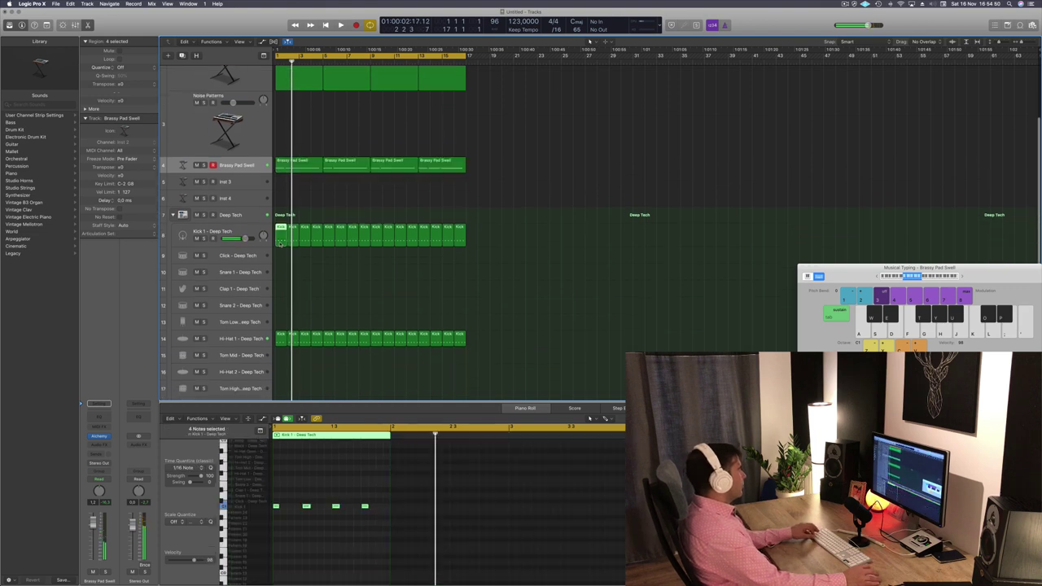
{"action": "left_click_drag", "start_coordinate": [280, 241], "coordinate": [282, 274]}
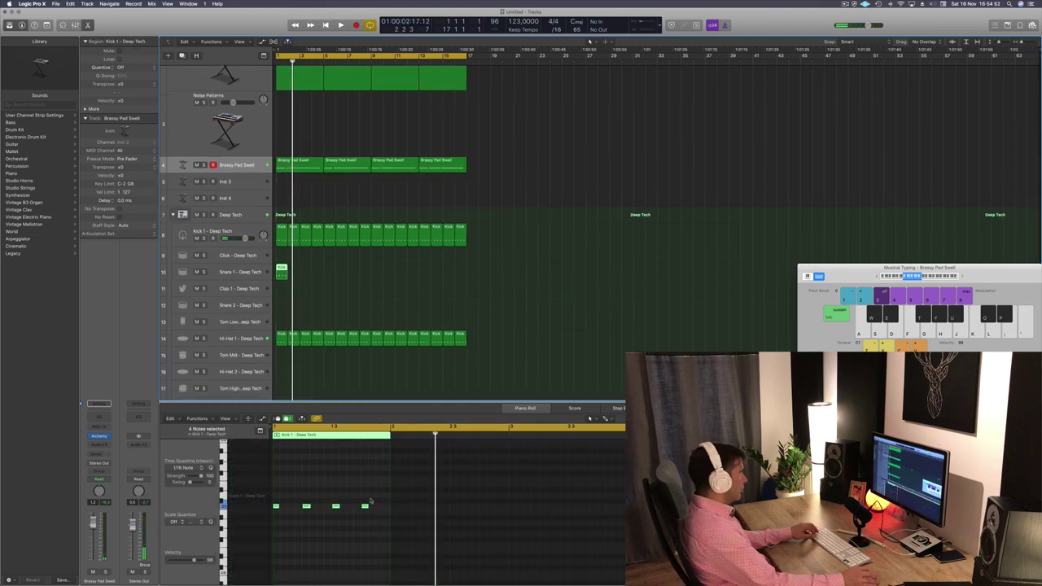
{"action": "left_click_drag", "start_coordinate": [371, 501], "coordinate": [277, 516]}
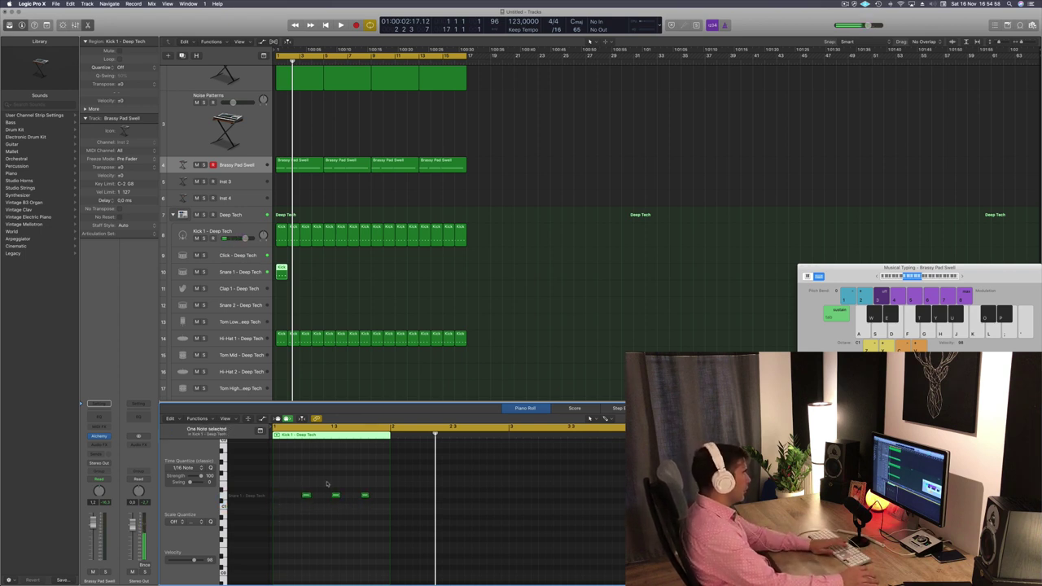
{"action": "left_click", "coordinate": [339, 506]}
{"action": "key", "text": "space"}
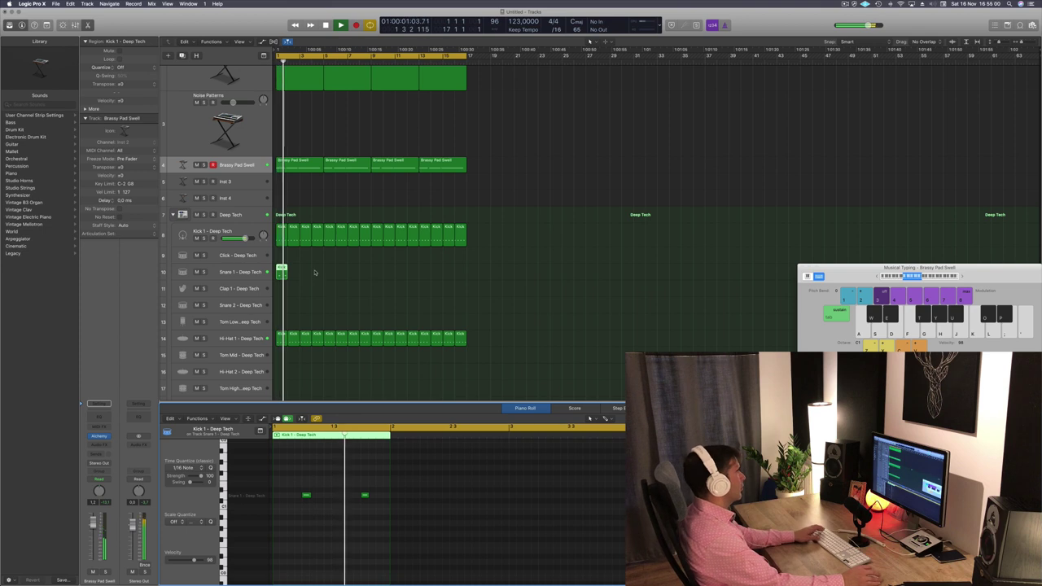
Step: Repeat the one-bar Snare 1 region through bar 16 while the arrangement plays
{"action": "key", "text": "Return"}
{"action": "left_click_drag", "start_coordinate": [282, 274], "coordinate": [295, 274]}
{"action": "left_click_drag", "start_coordinate": [318, 271], "coordinate": [382, 272]}
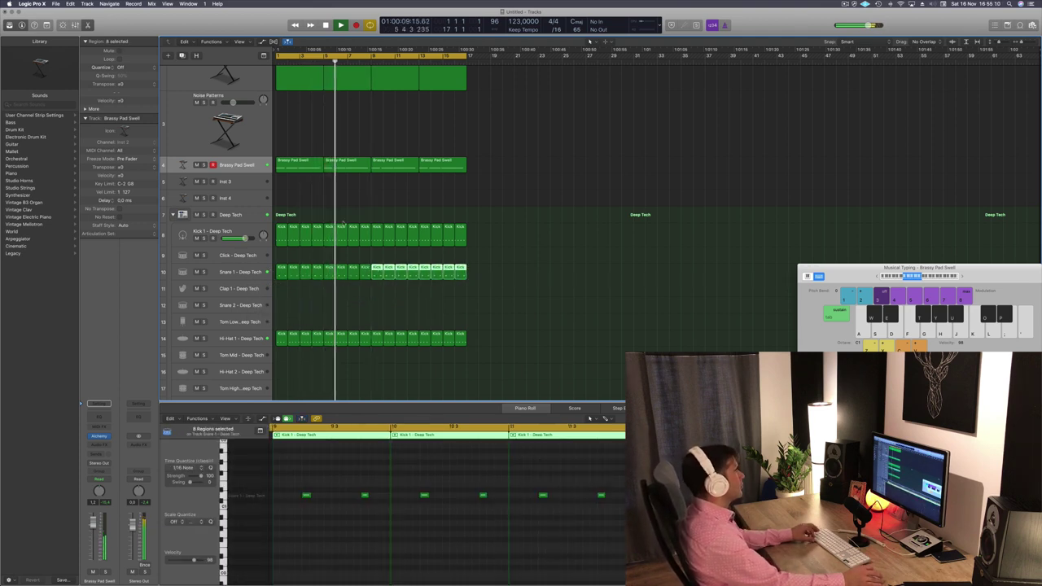
{"action": "scroll", "coordinate": [298, 205], "scroll_direction": "up", "scroll_amount": 5}
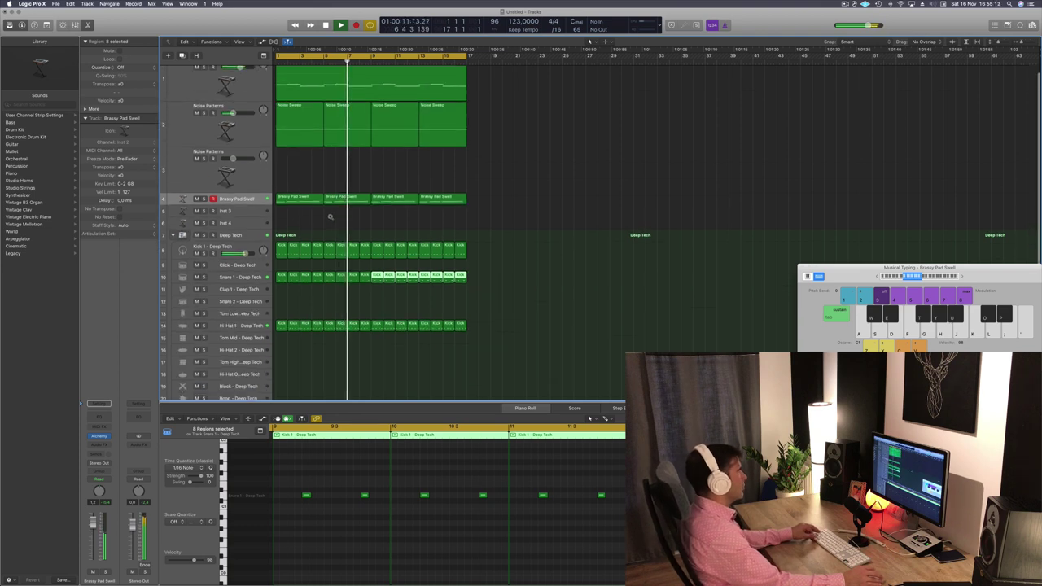
{"action": "scroll", "coordinate": [331, 204], "scroll_direction": "up", "scroll_amount": 3}
{"action": "scroll", "coordinate": [330, 174], "scroll_direction": "up", "scroll_amount": 2}
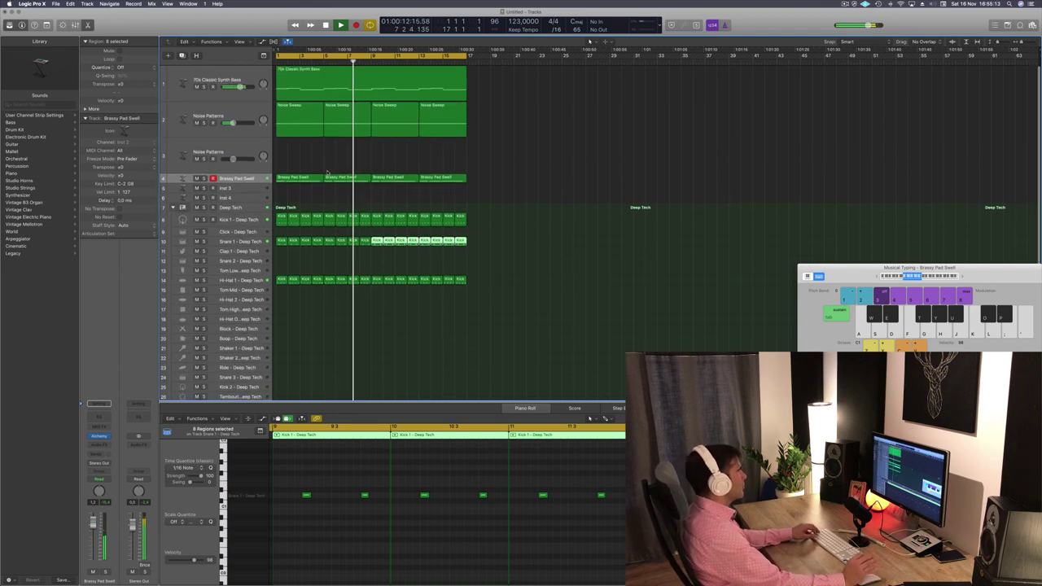
Step: Open Alchemy on the Inst 3 track and load the 80s Glassy Electric Piano preset from the Keys category
{"action": "left_click", "coordinate": [249, 147]}
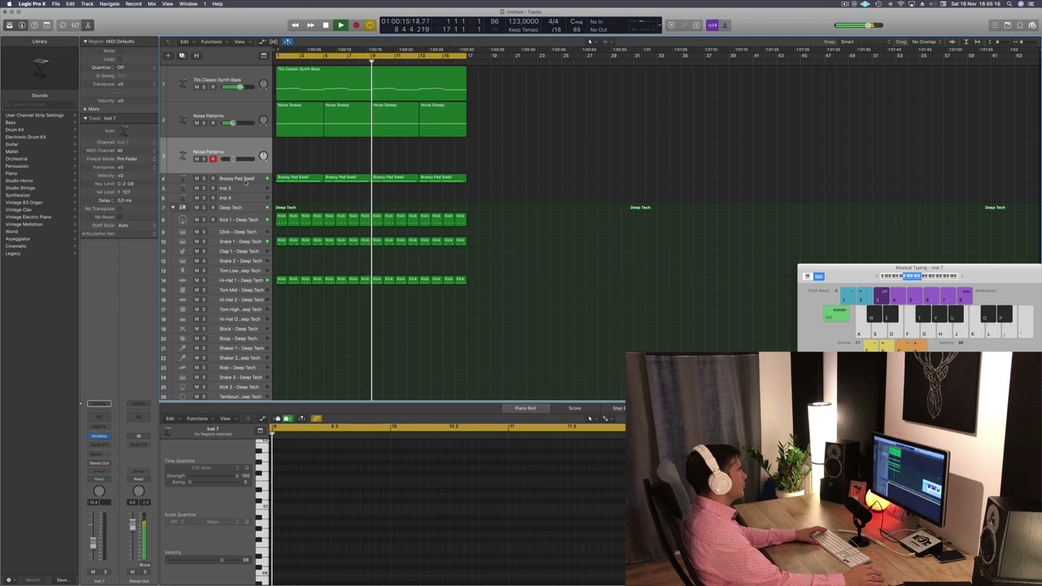
{"action": "left_click", "coordinate": [246, 190]}
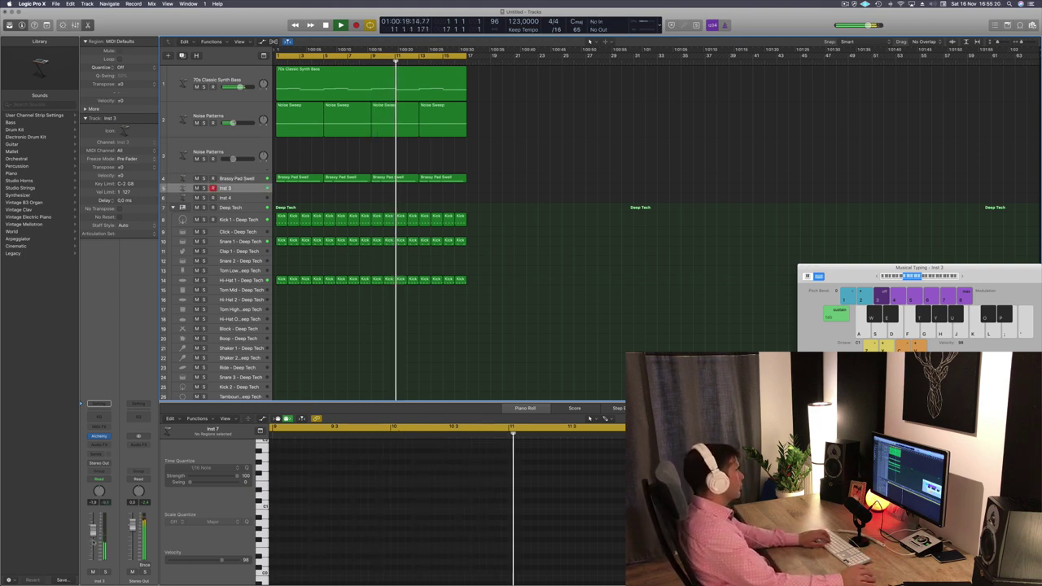
{"action": "left_click_drag", "start_coordinate": [840, 269], "coordinate": [595, 185]}
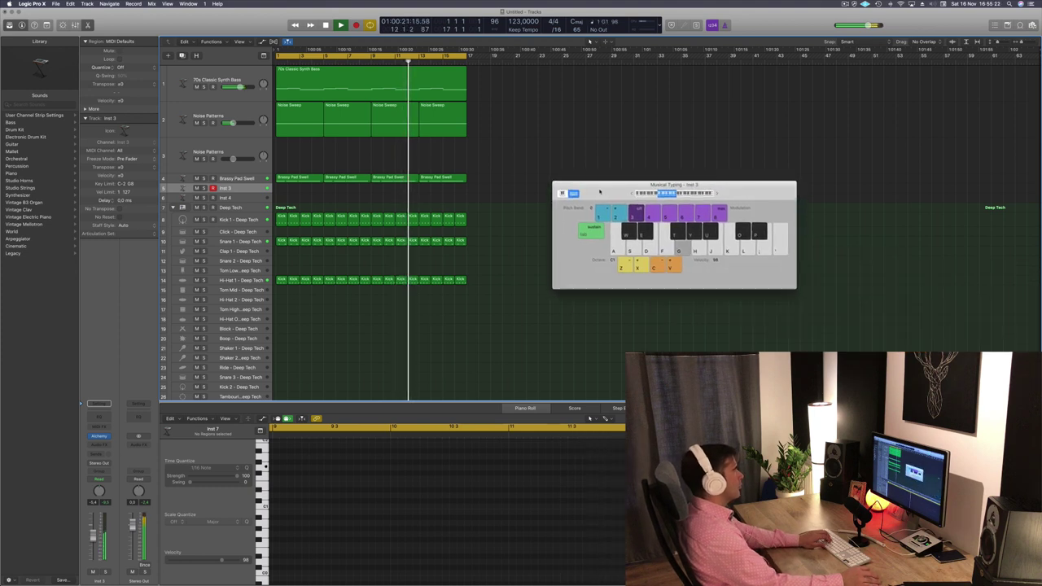
{"action": "left_click", "coordinate": [98, 437]}
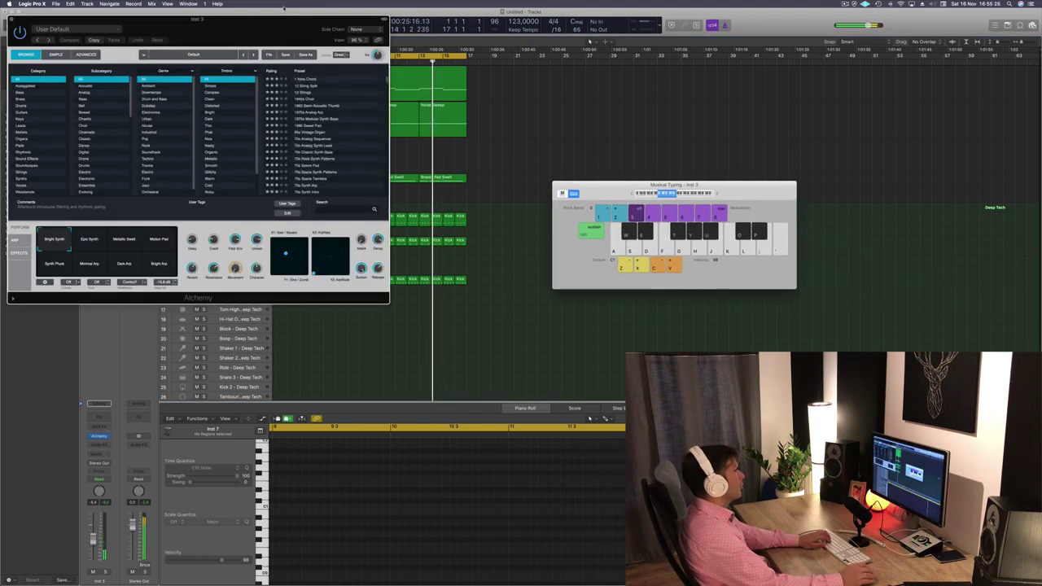
{"action": "left_click_drag", "start_coordinate": [263, 25], "coordinate": [466, 81]}
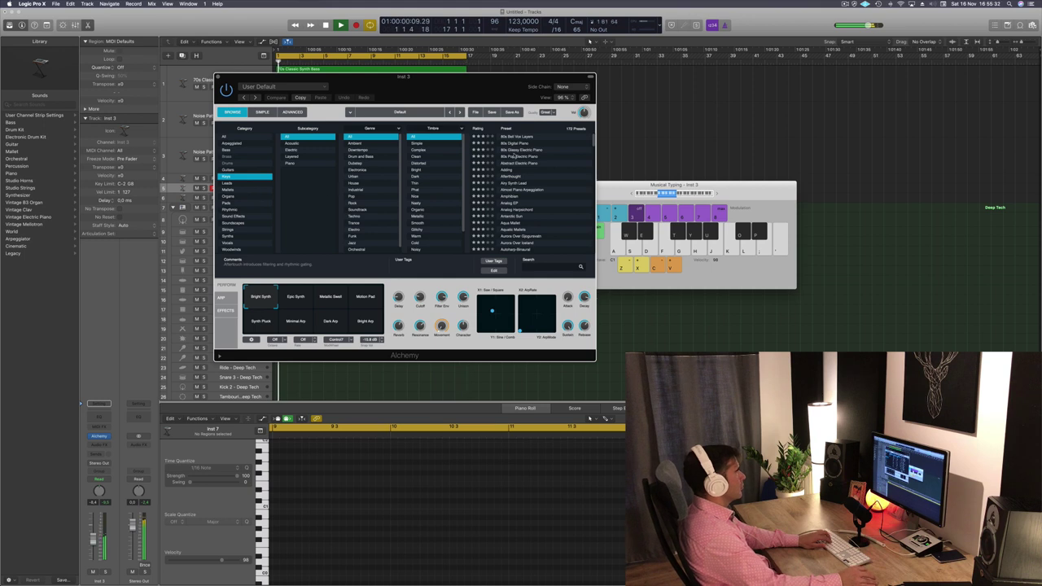
{"action": "left_click_drag", "start_coordinate": [498, 84], "coordinate": [782, 181]}
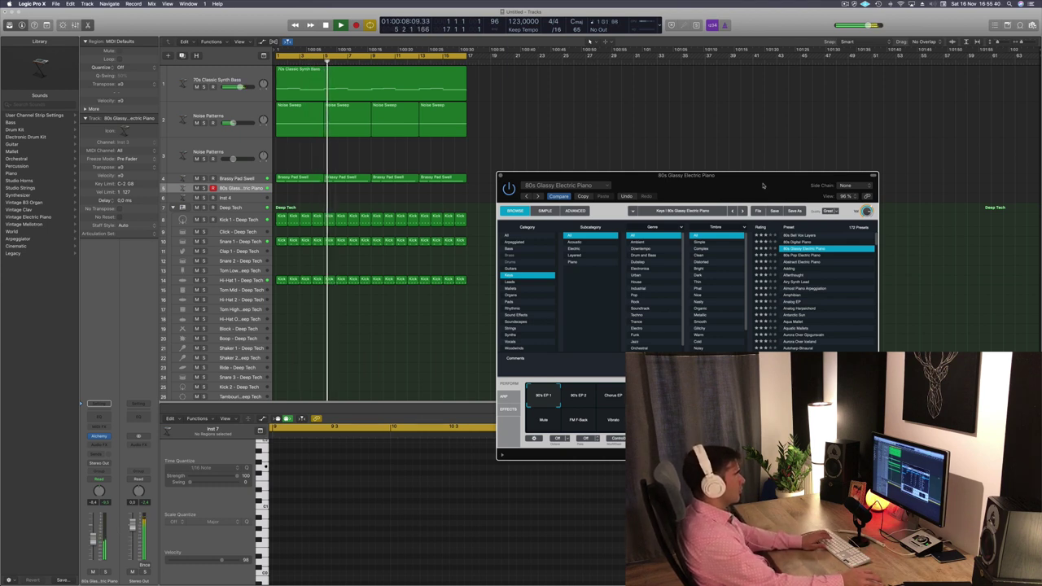
{"action": "left_click_drag", "start_coordinate": [763, 186], "coordinate": [683, 178]}
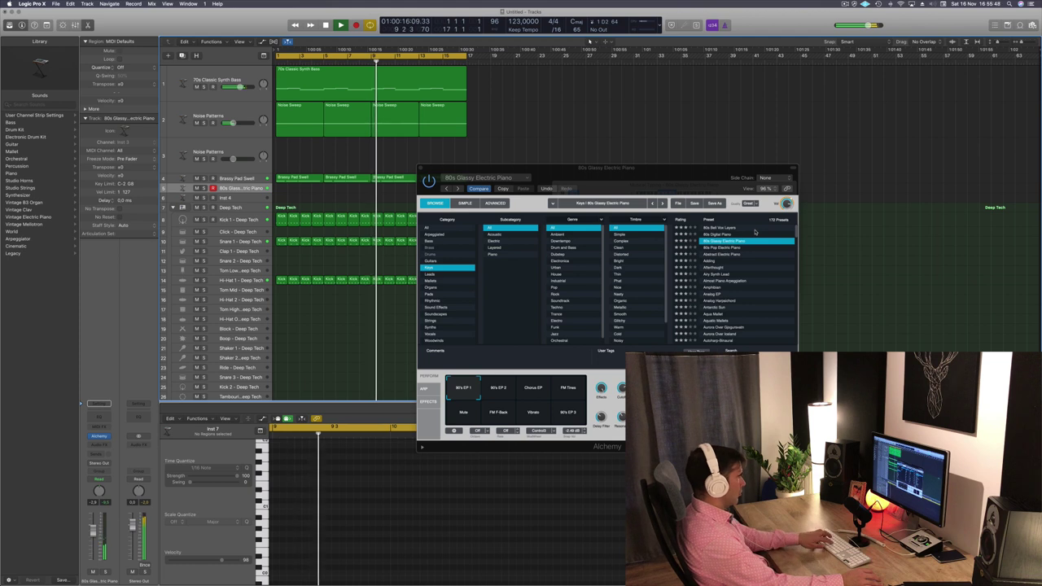
Step: Show the Musical Typing keyboard and place it clear of the Alchemy window
{"action": "key", "text": "super+k"}
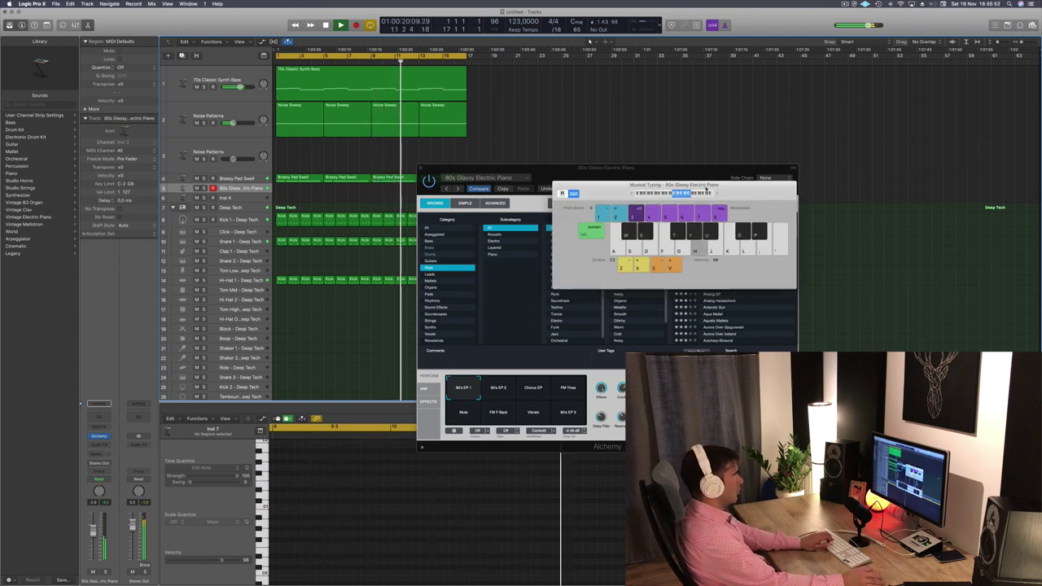
{"action": "left_click_drag", "start_coordinate": [699, 185], "coordinate": [848, 87]}
{"action": "left_click", "coordinate": [724, 235]}
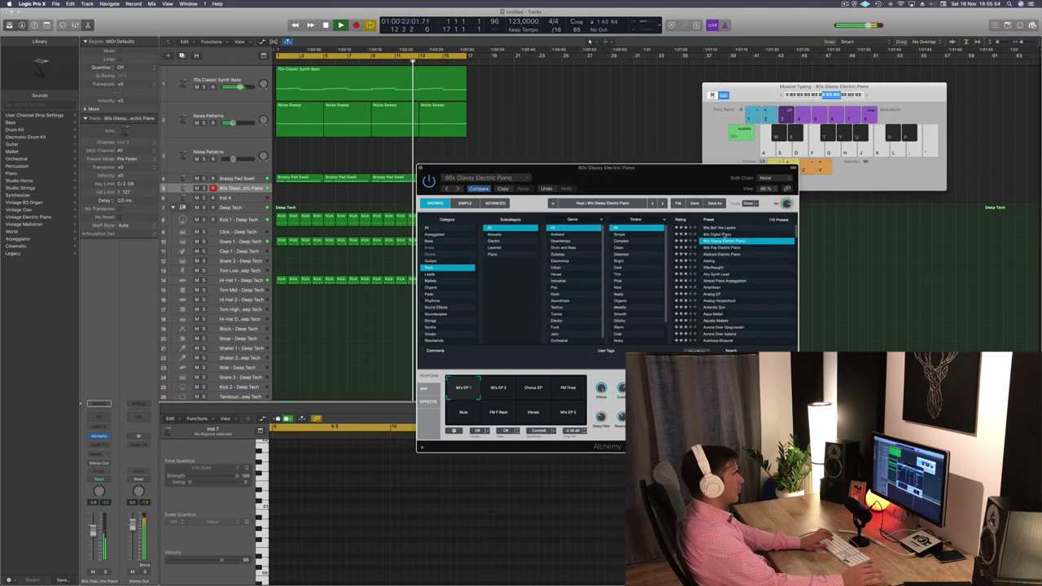
Step: Audition neighbouring Alchemy Keys presets against the playing track, load Airy Synth Lead and play a few test notes
{"action": "key", "text": "Up"}
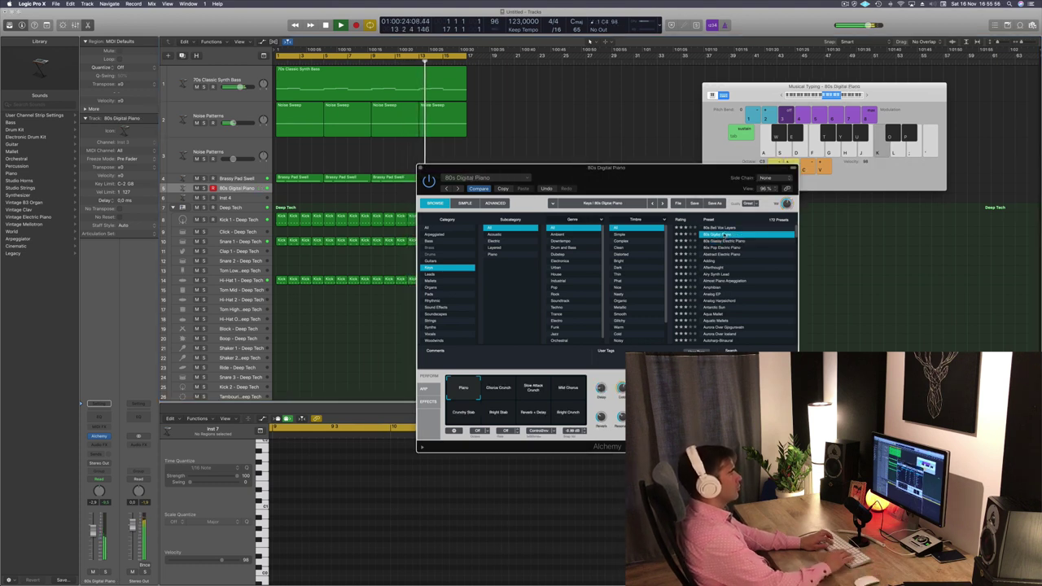
{"action": "key", "text": "Up"}
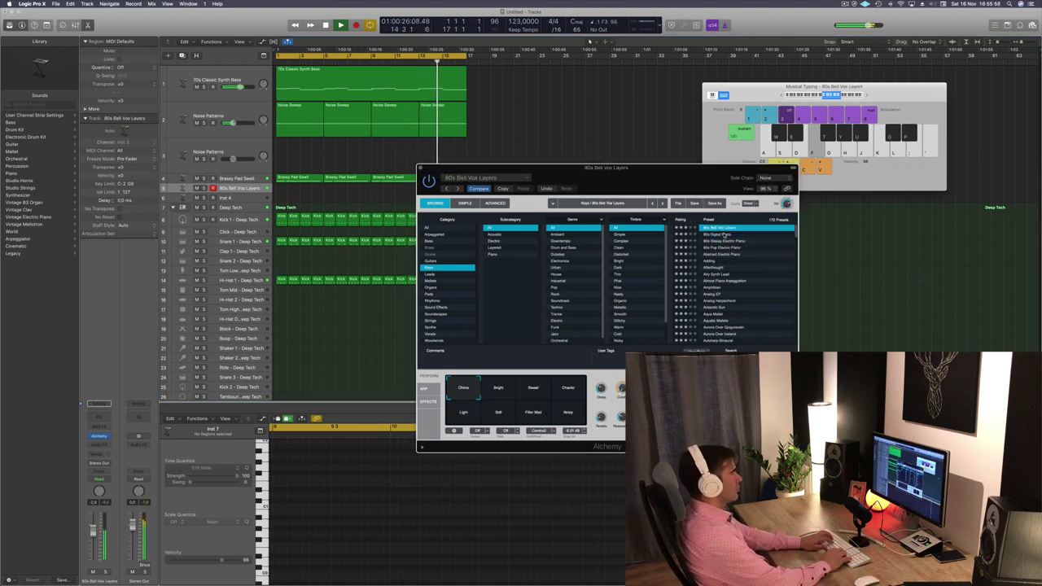
{"action": "key", "text": "Down"}
{"action": "key", "text": "Down"}
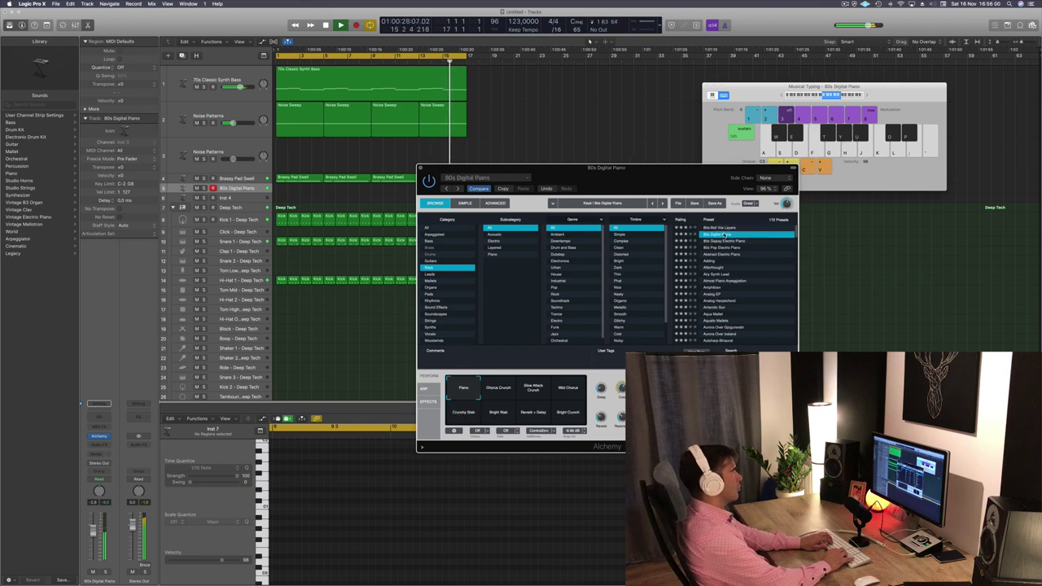
{"action": "key", "text": "Down"}
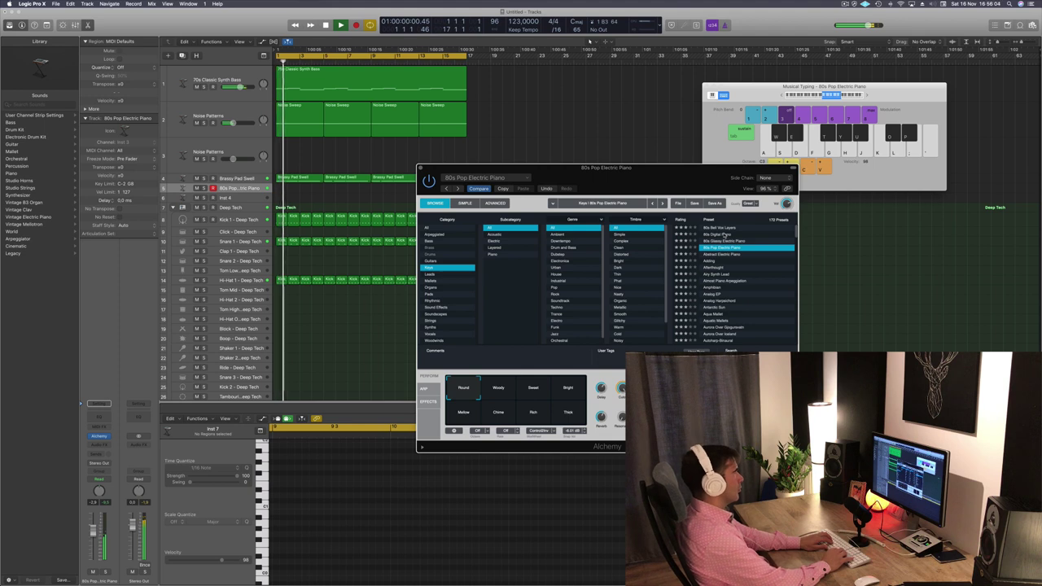
{"action": "key", "text": "Down"}
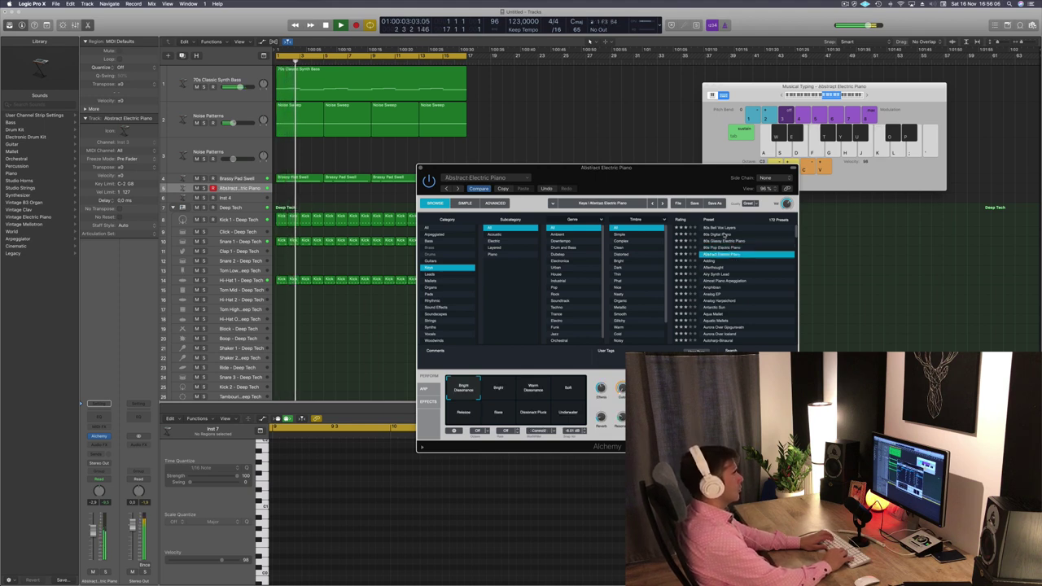
{"action": "key", "text": "Down"}
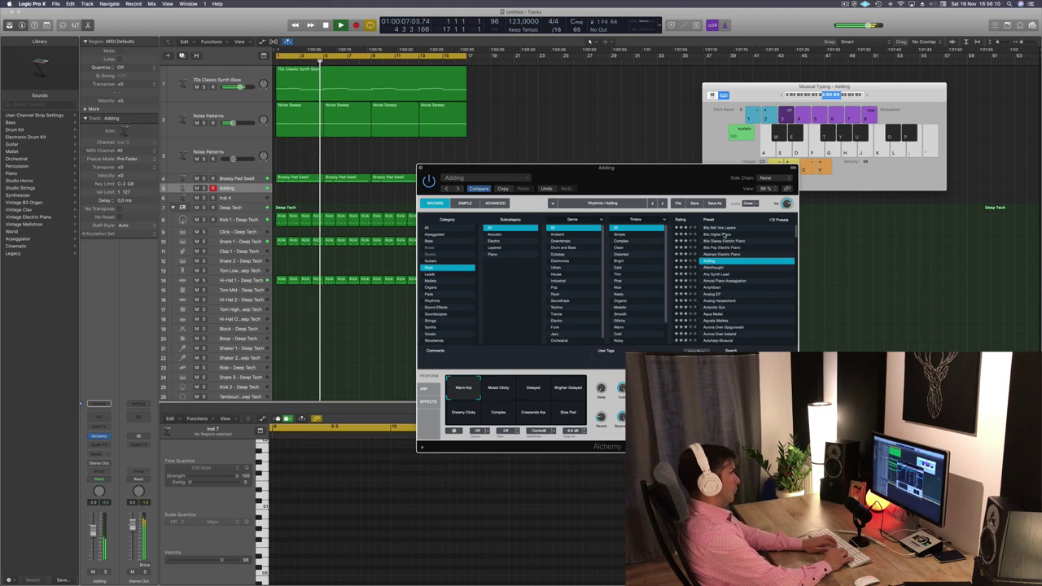
{"action": "key", "text": "Down"}
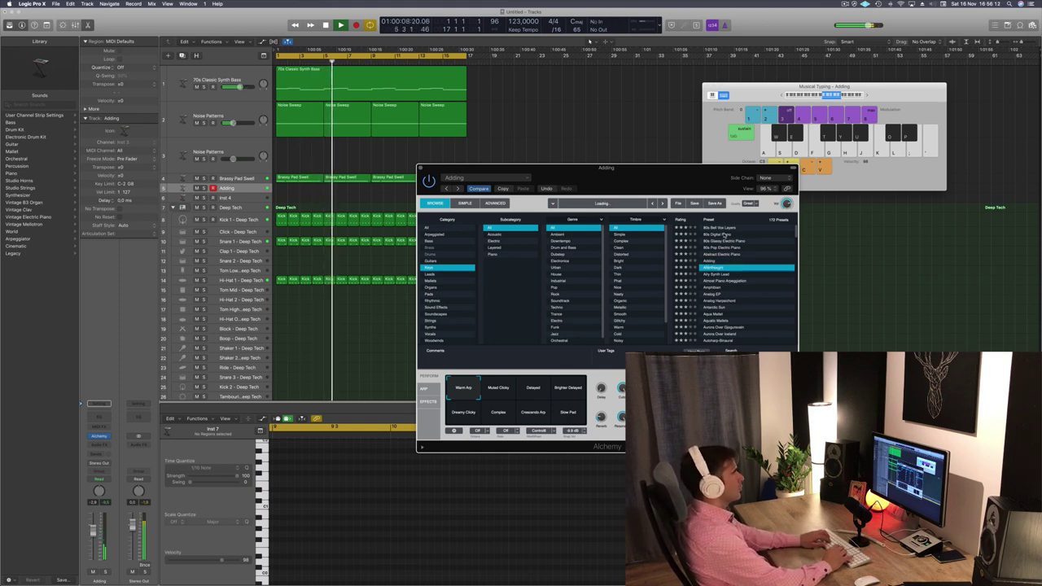
{"action": "key", "text": "Down"}
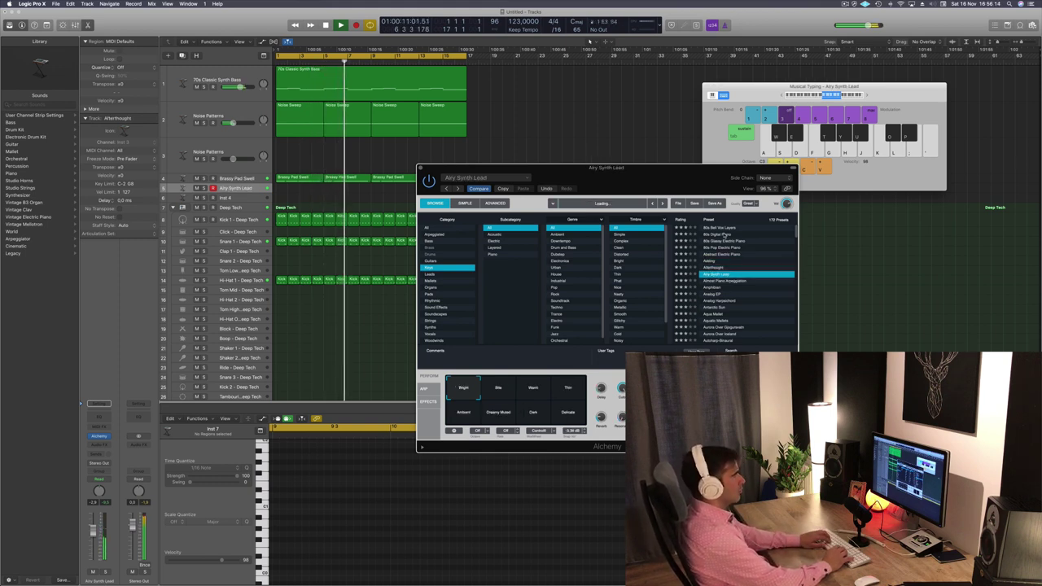
{"action": "key", "text": "d"}
{"action": "key", "text": "d"}
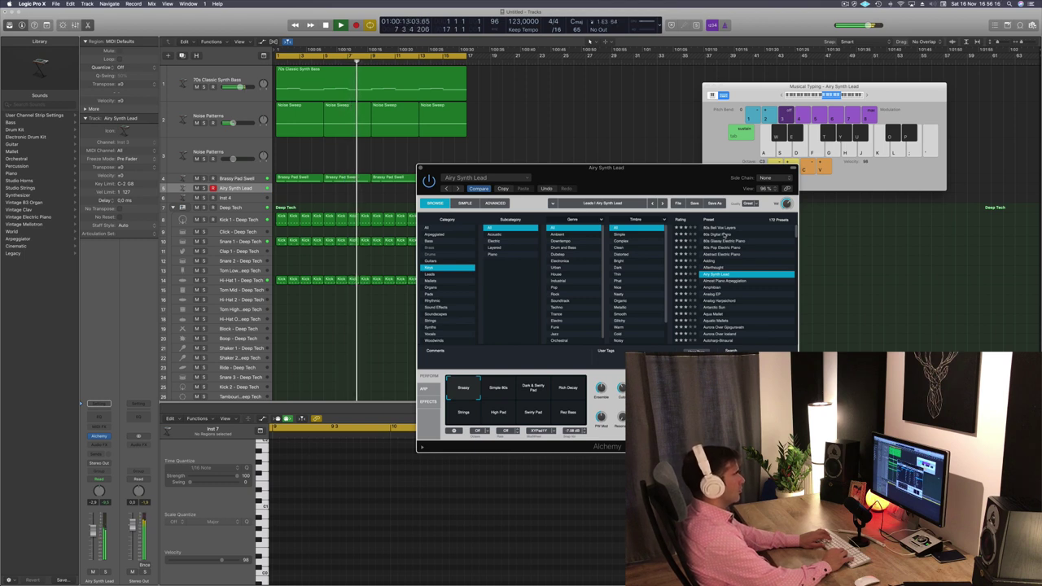
{"action": "key", "text": "g"}
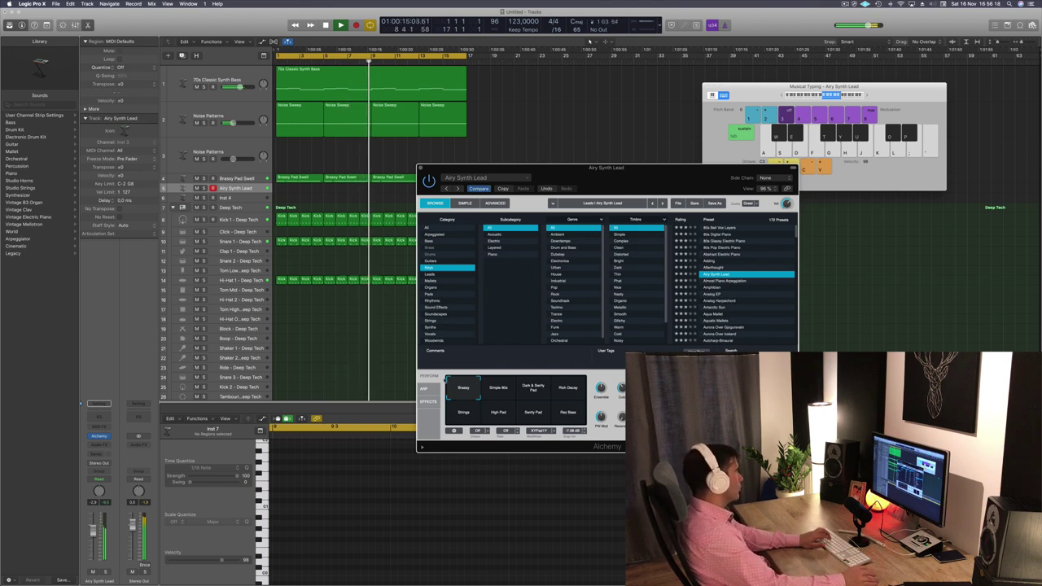
Step: Lower the Airy Synth Lead track's volume to about -11.8 dB and choose Alchemy's Dark & Swirly Pad snapshot
{"action": "left_click_drag", "start_coordinate": [93, 534], "coordinate": [94, 553]}
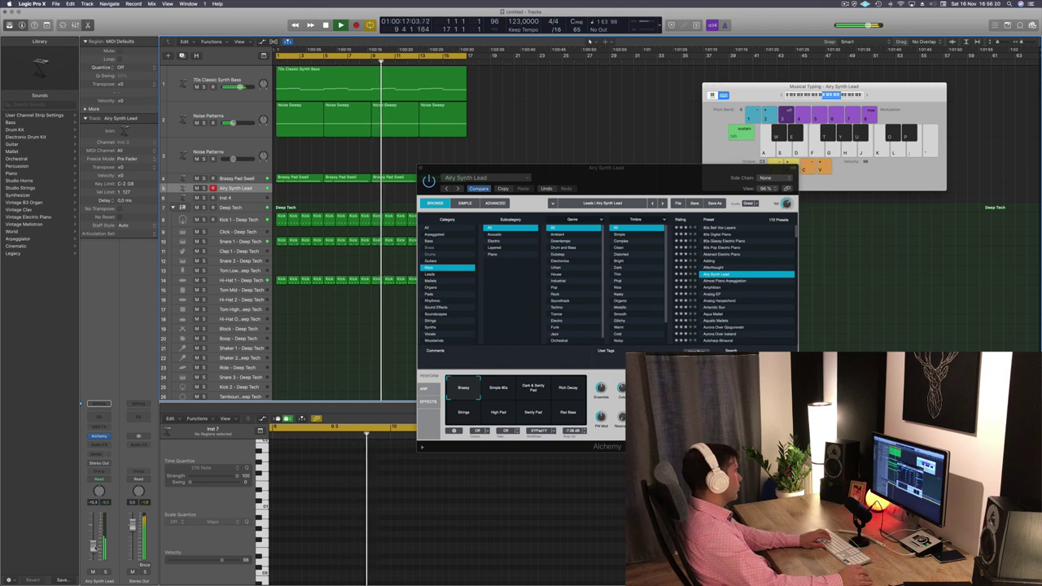
{"action": "left_click", "coordinate": [504, 392]}
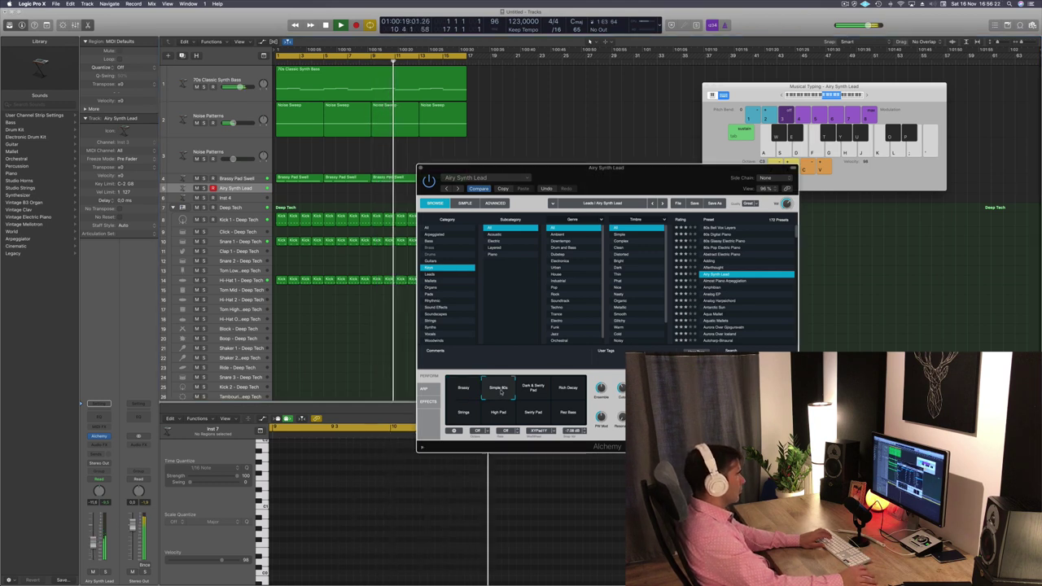
{"action": "left_click", "coordinate": [534, 389]}
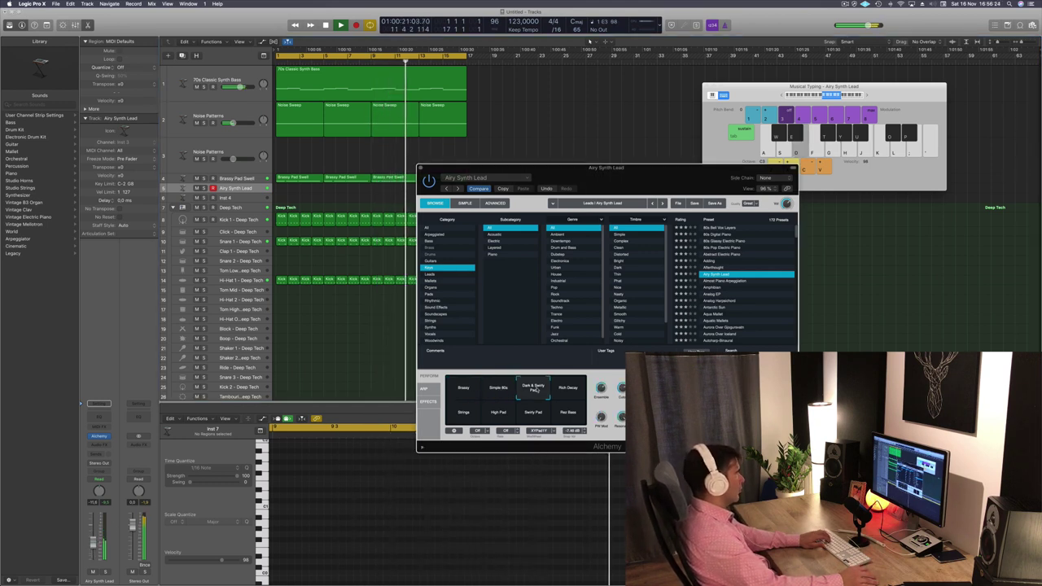
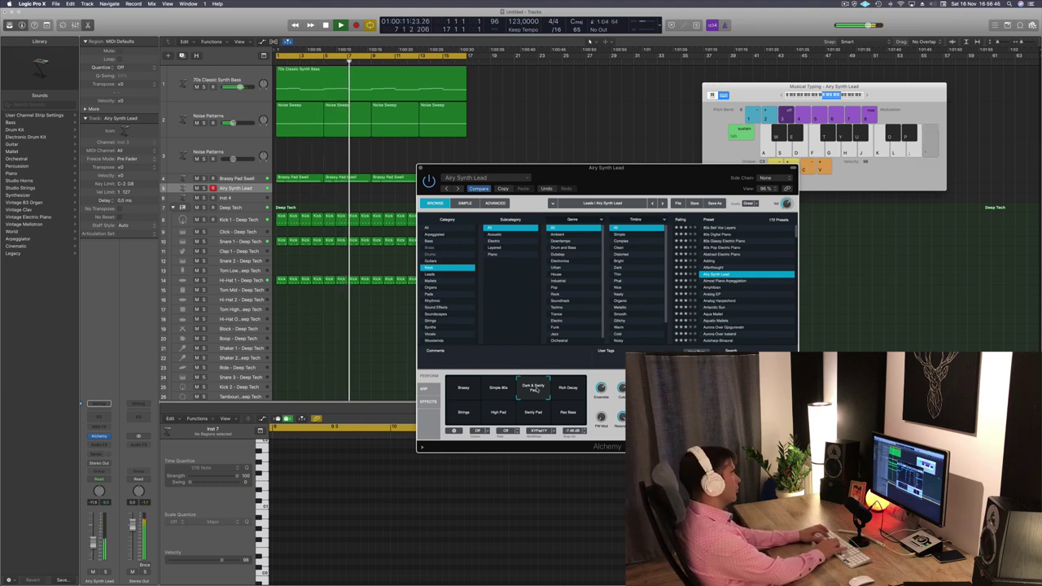
Step: Record a sustained synth part on the Airy Synth Lead track and move the recorded region to bar 1
{"action": "key", "text": "r"}
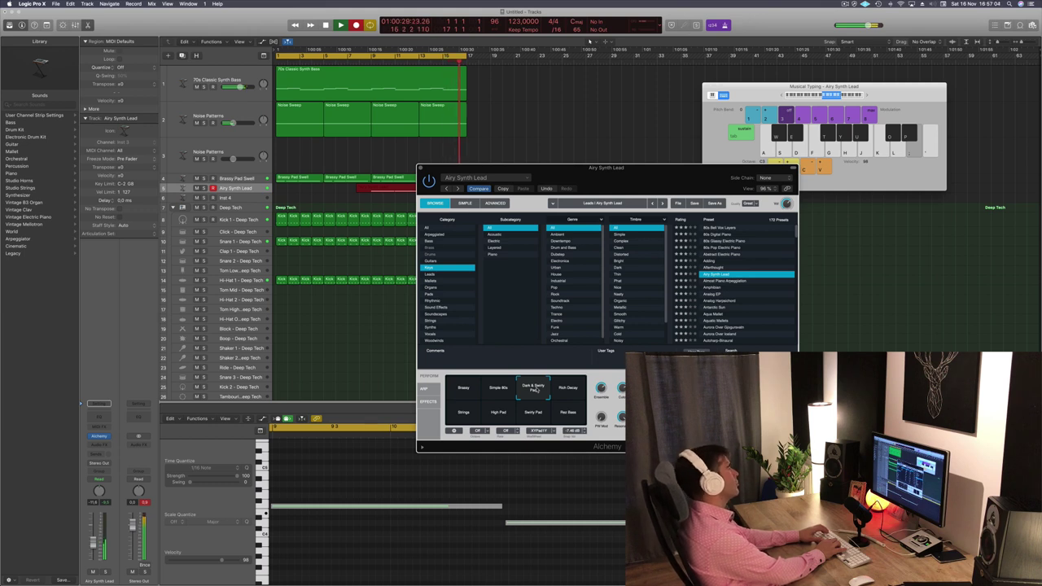
{"action": "key", "text": "space"}
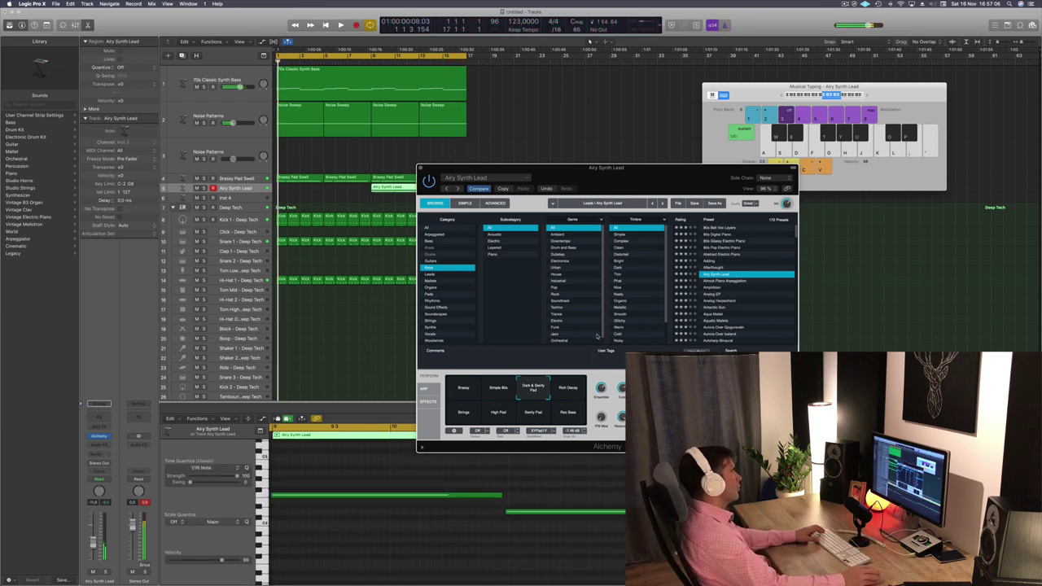
{"action": "left_click_drag", "start_coordinate": [601, 167], "coordinate": [826, 131]}
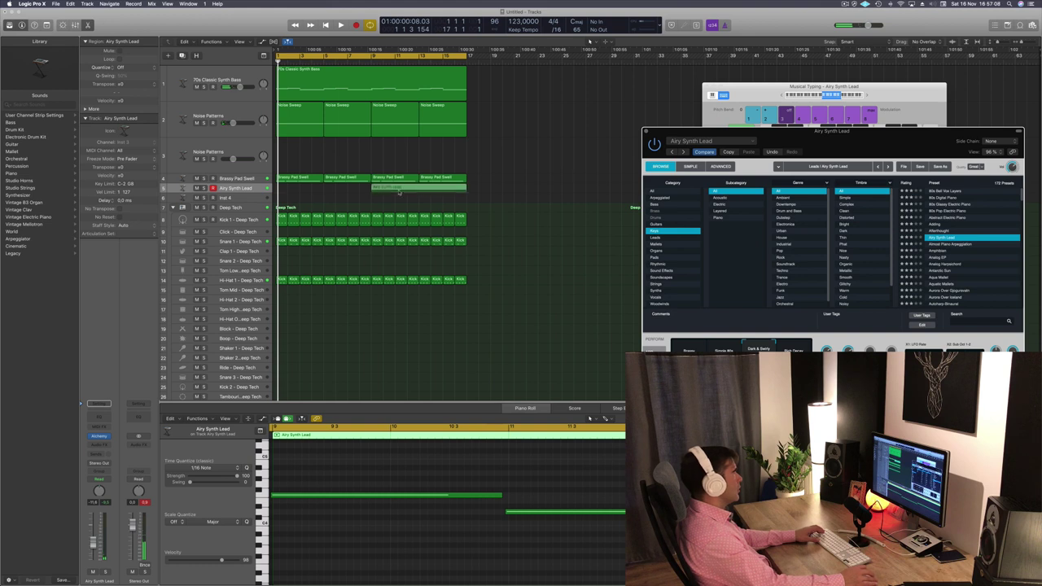
{"action": "left_click_drag", "start_coordinate": [399, 192], "coordinate": [333, 194]}
Step: Delete the middle note of the Airy Synth Lead region and lengthen its first note to bar 5
{"action": "key", "text": "space"}
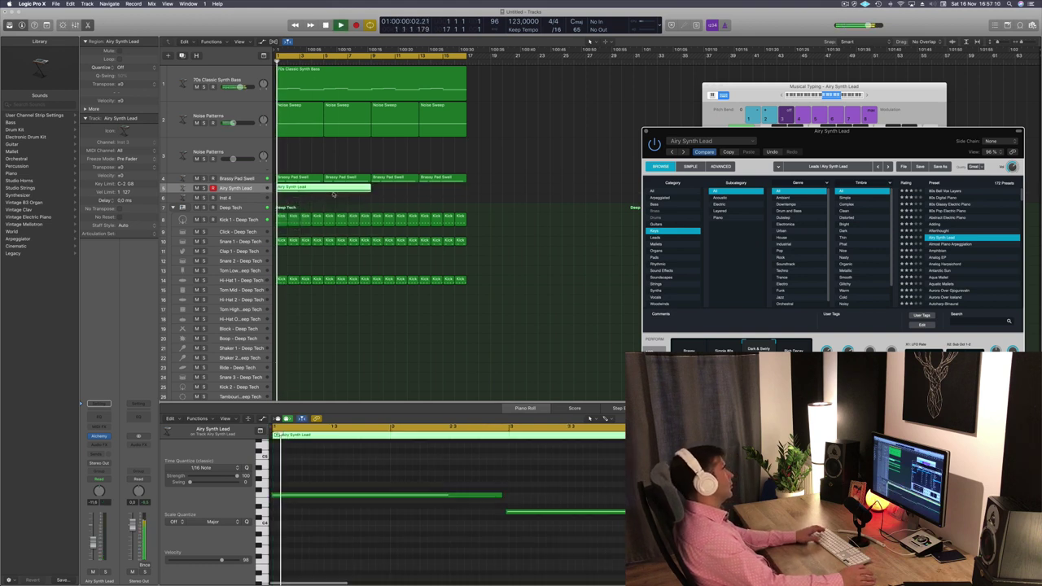
{"action": "left_click", "coordinate": [379, 459]}
{"action": "key", "text": "space"}
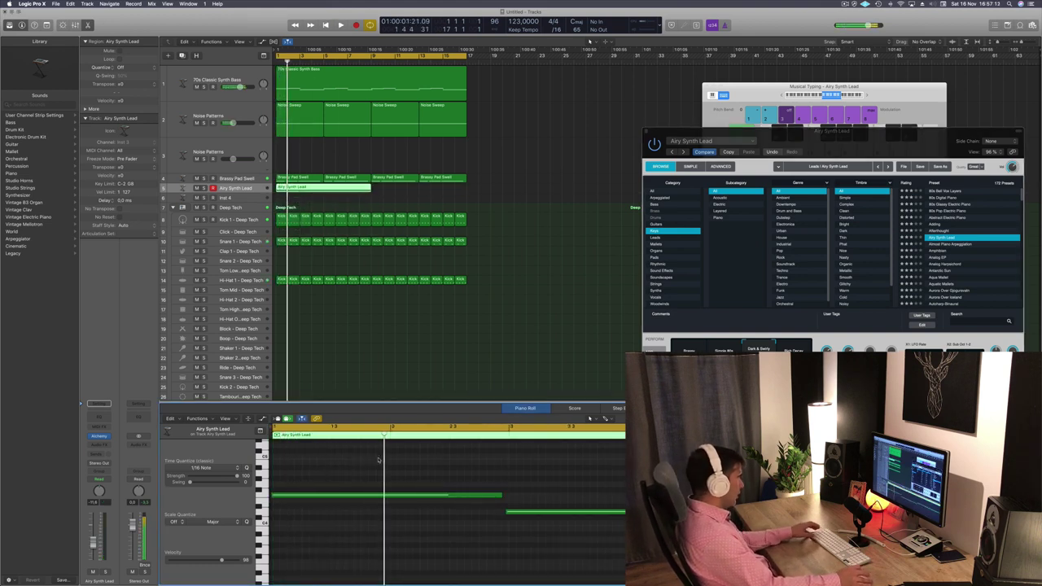
{"action": "key", "text": "super+a"}
{"action": "key", "text": "space"}
{"action": "key", "text": "z"}
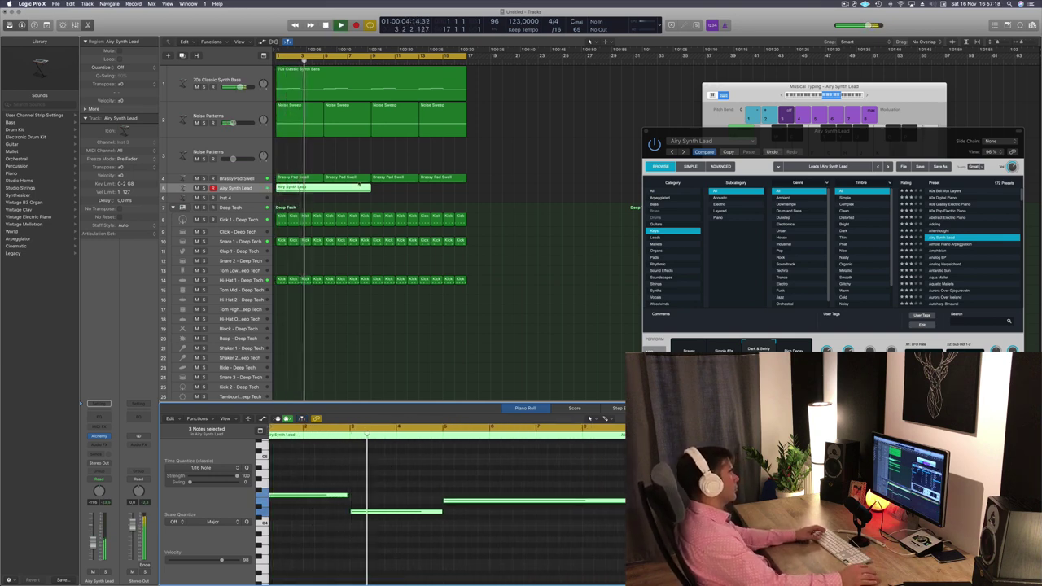
{"action": "key", "text": "Return"}
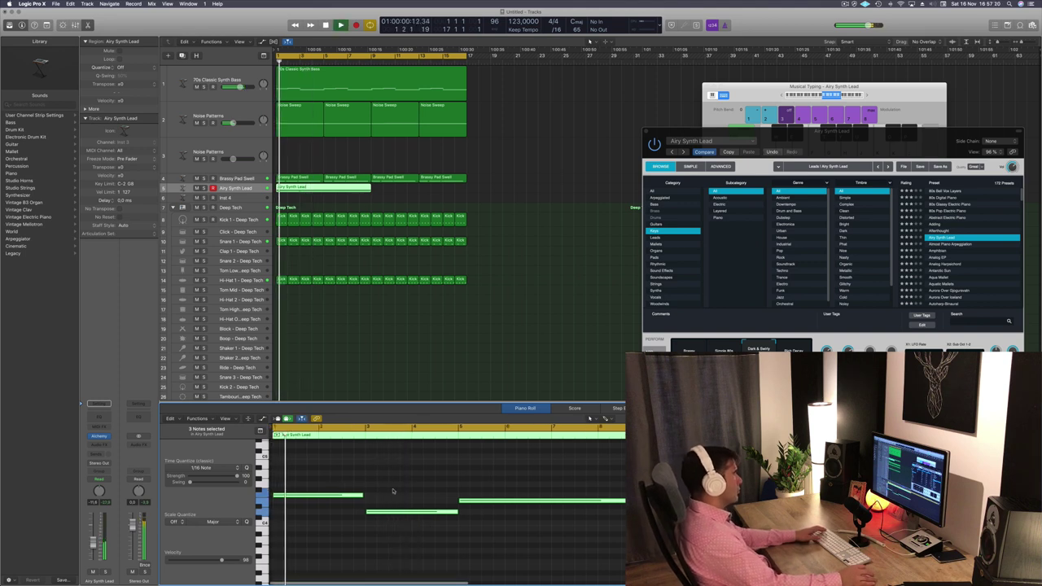
{"action": "left_click", "coordinate": [409, 511]}
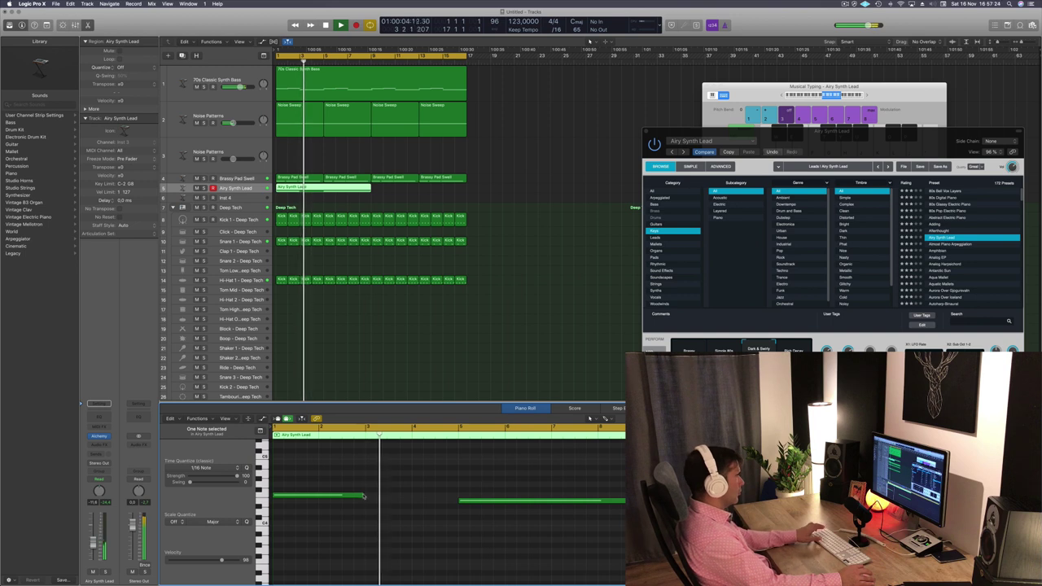
{"action": "left_click_drag", "start_coordinate": [362, 494], "coordinate": [458, 494]}
Step: Copy the edited Airy Synth Lead region to bar 9 and close the Alchemy window
{"action": "left_click_drag", "start_coordinate": [334, 188], "coordinate": [427, 189]}
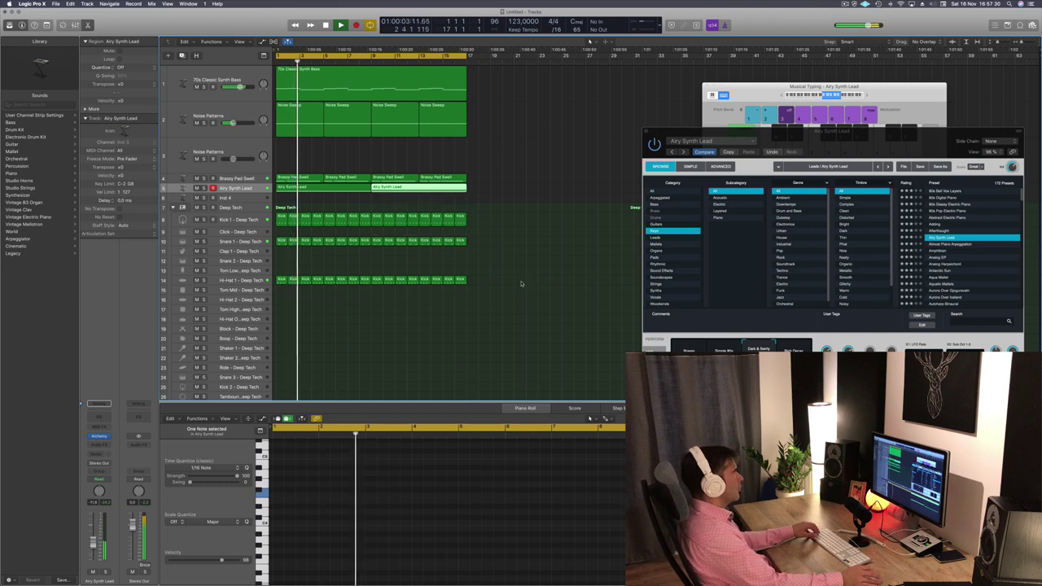
{"action": "left_click_drag", "start_coordinate": [820, 147], "coordinate": [641, 184]}
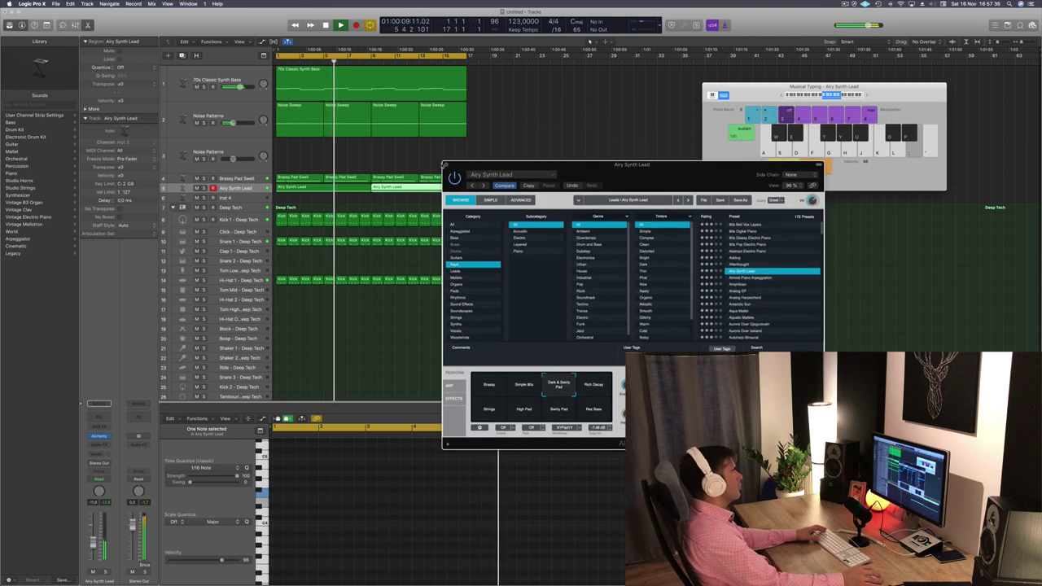
{"action": "left_click", "coordinate": [446, 165]}
Step: Lower the Airy Synth Lead track's volume to -13.4 dB and restart playback from the beginning
{"action": "left_click", "coordinate": [236, 188]}
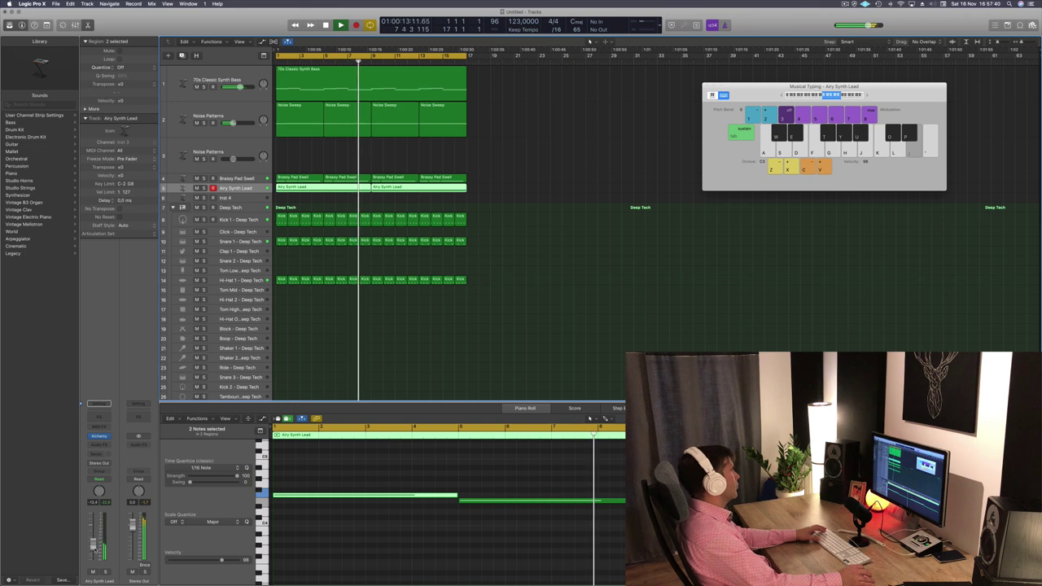
{"action": "key", "text": "Return"}
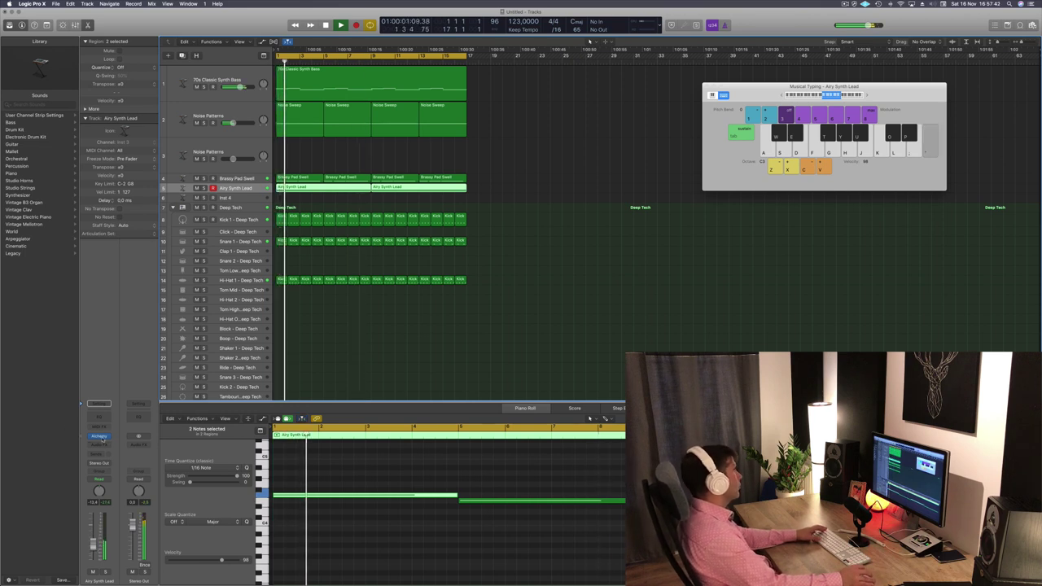
Step: Audition the other Alchemy performance variations of Airy Synth Lead during playback, return to Dark & Swirly Pad and close Alchemy
{"action": "left_click", "coordinate": [98, 436]}
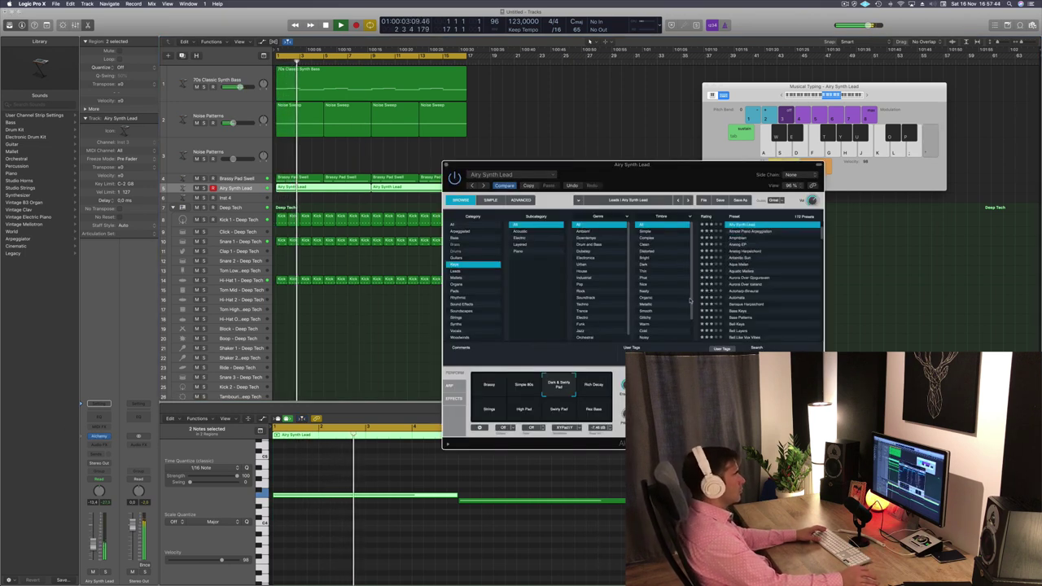
{"action": "left_click_drag", "start_coordinate": [696, 183], "coordinate": [669, 178]}
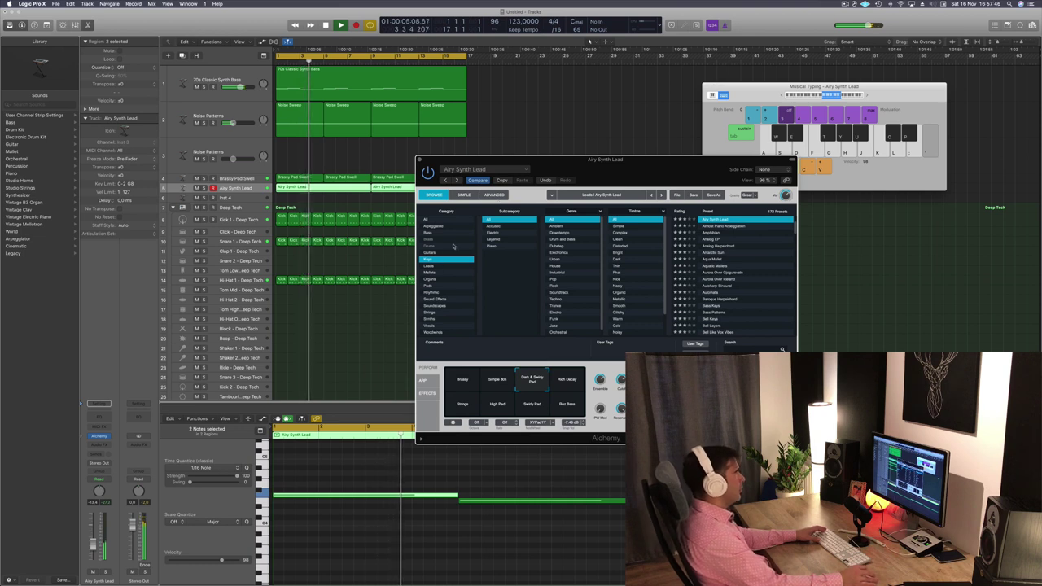
{"action": "left_click", "coordinate": [566, 383]}
{"action": "key", "text": "Return"}
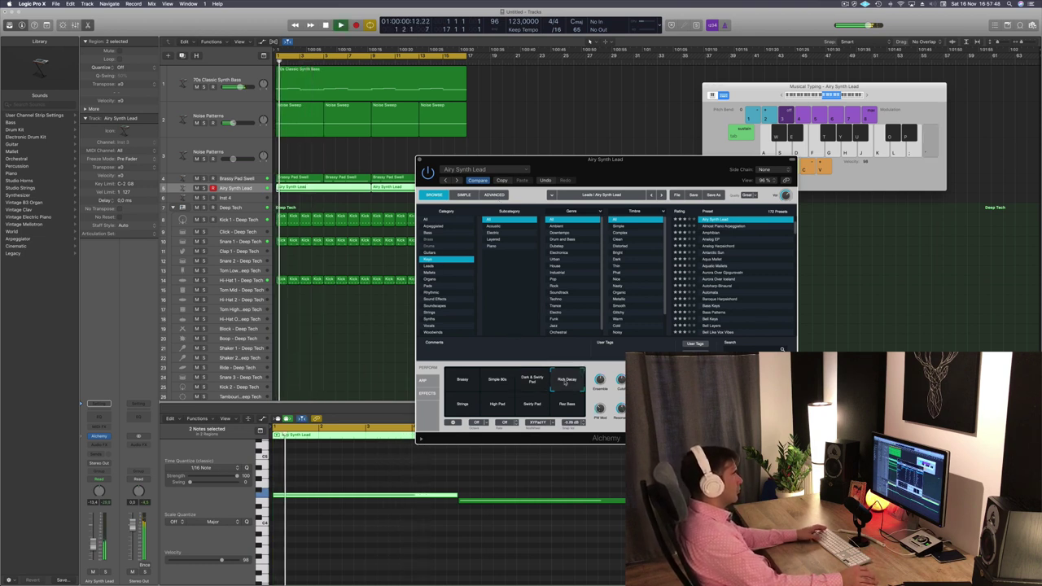
{"action": "left_click", "coordinate": [461, 406]}
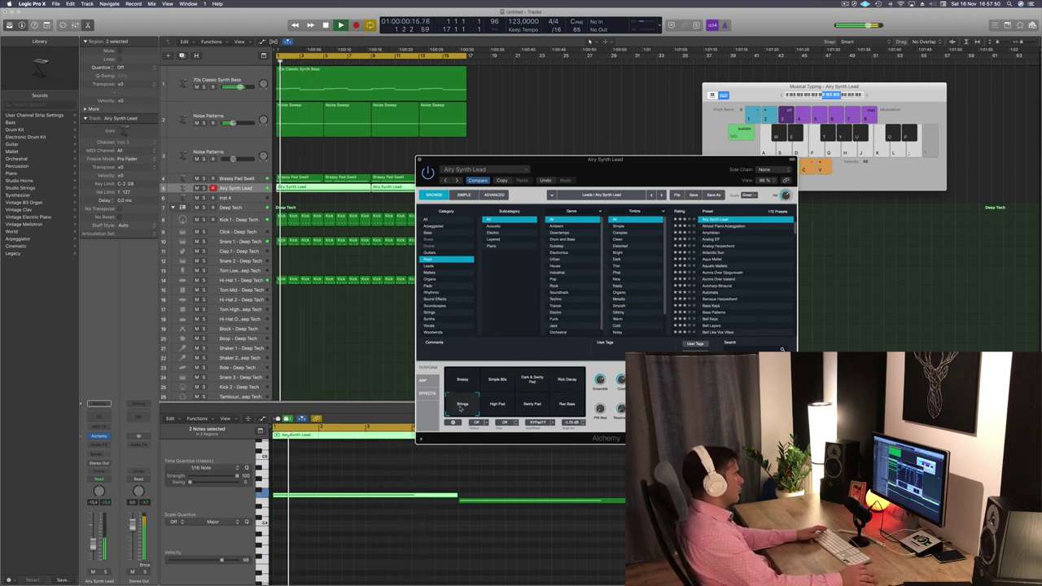
{"action": "left_click", "coordinate": [495, 408]}
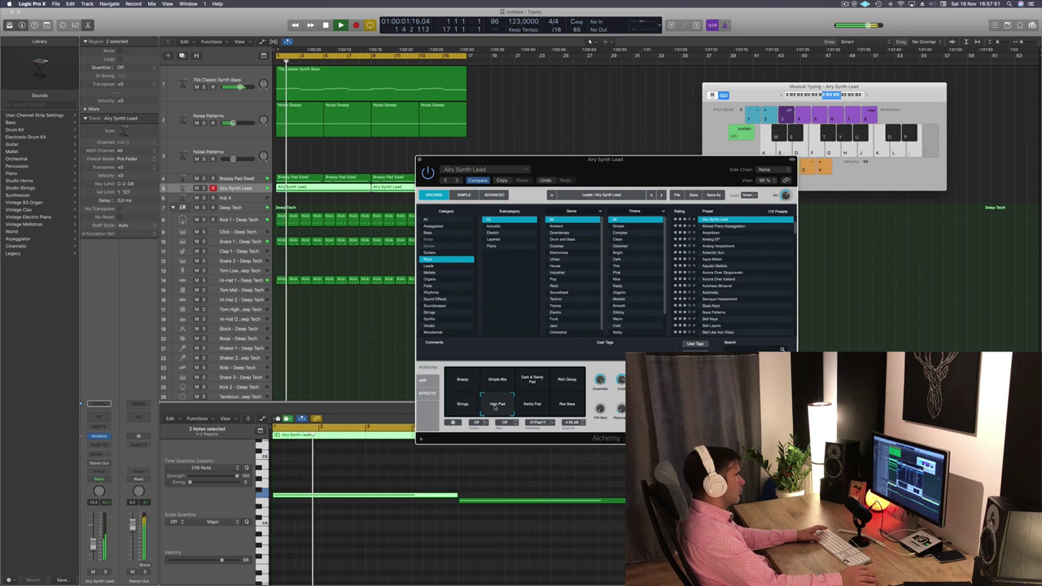
{"action": "left_click", "coordinate": [536, 409]}
{"action": "key", "text": "Return"}
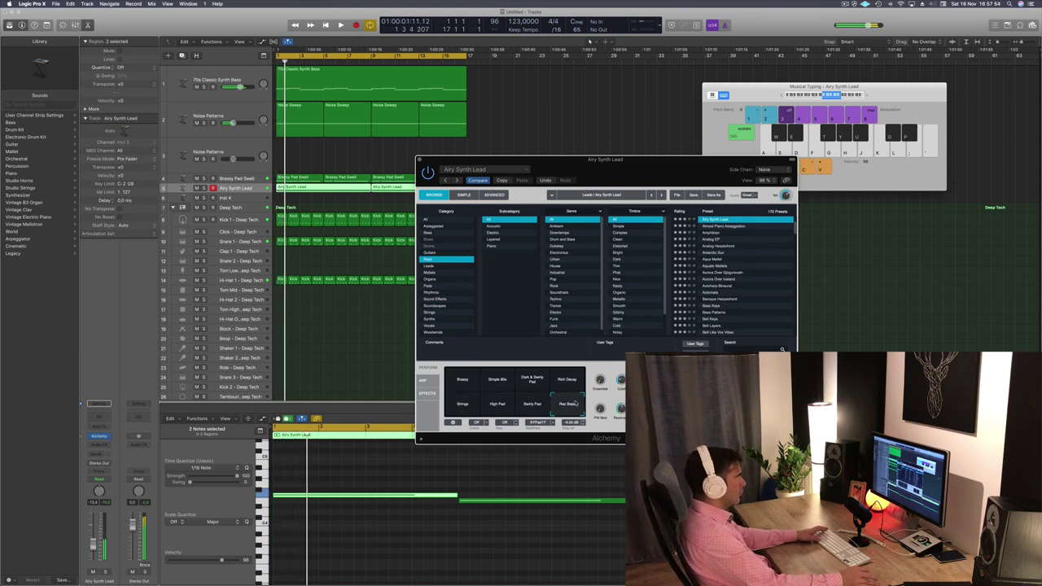
{"action": "left_click", "coordinate": [462, 379]}
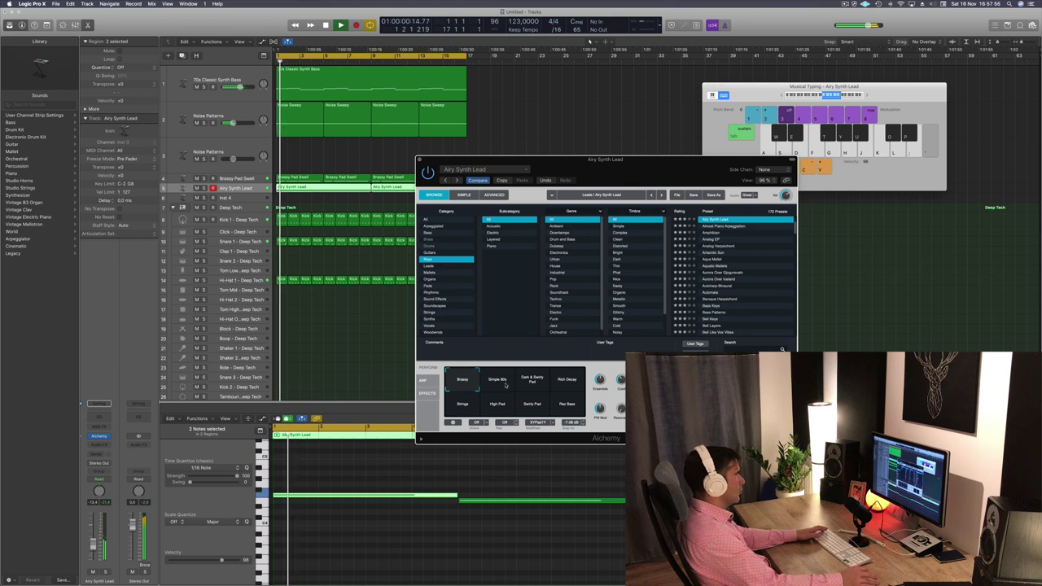
{"action": "left_click", "coordinate": [532, 380]}
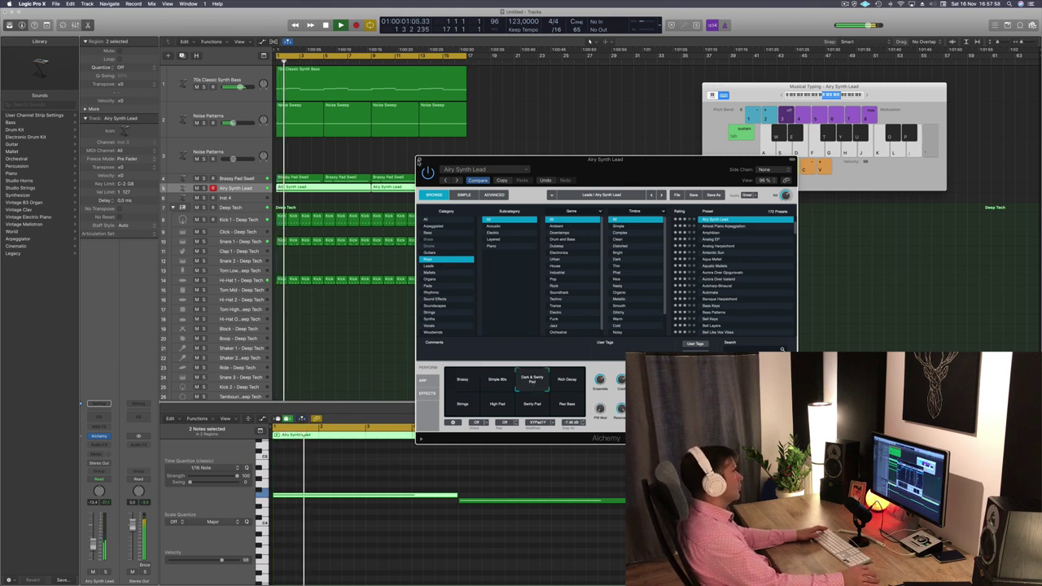
{"action": "left_click", "coordinate": [419, 160]}
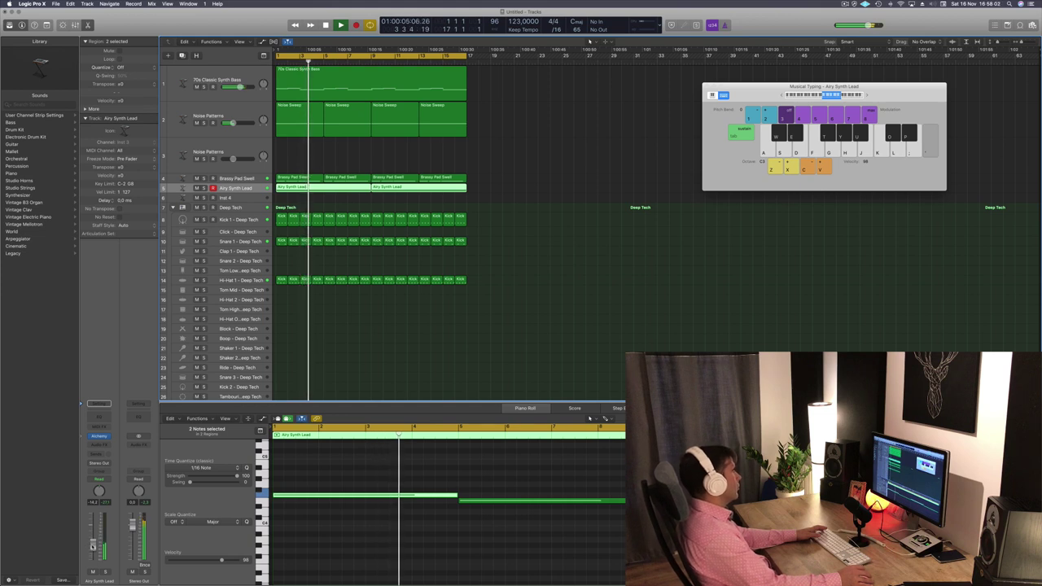
Step: Stop playback, return the playhead to the beginning and open Alchemy for the empty Noise Patterns track
{"action": "left_click", "coordinate": [582, 132]}
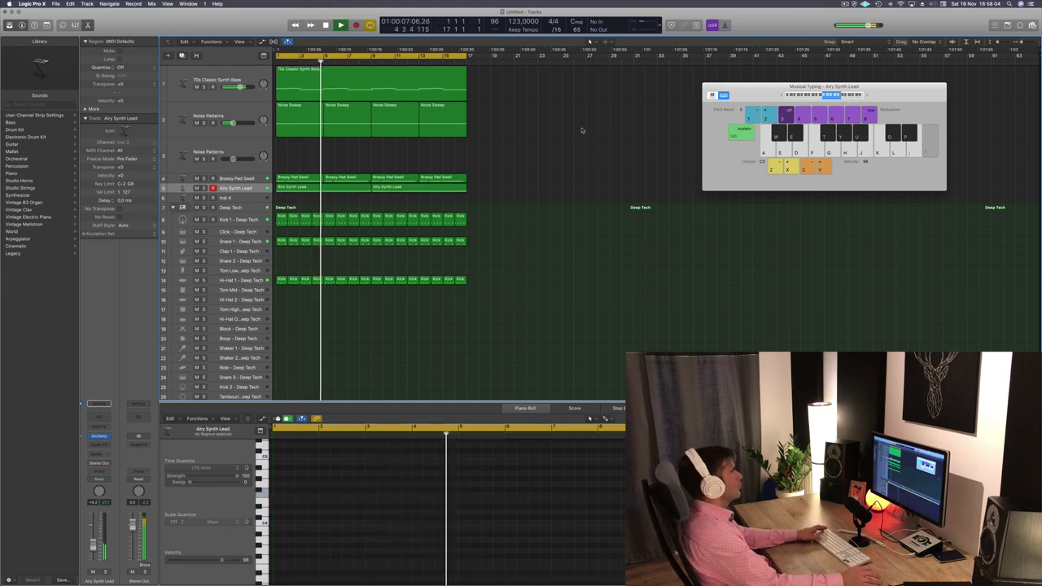
{"action": "left_click", "coordinate": [234, 145]}
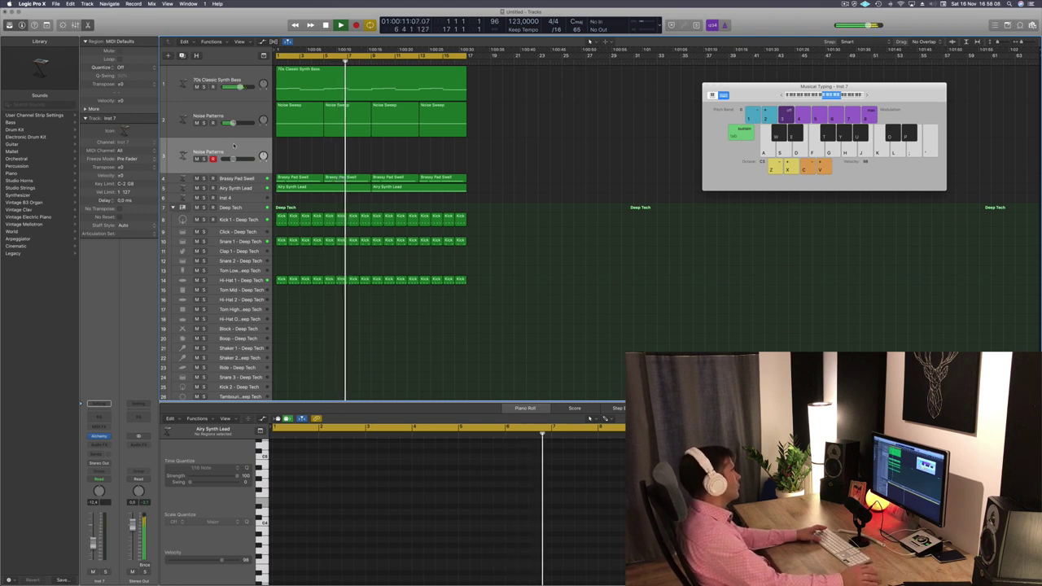
{"action": "key", "text": "space"}
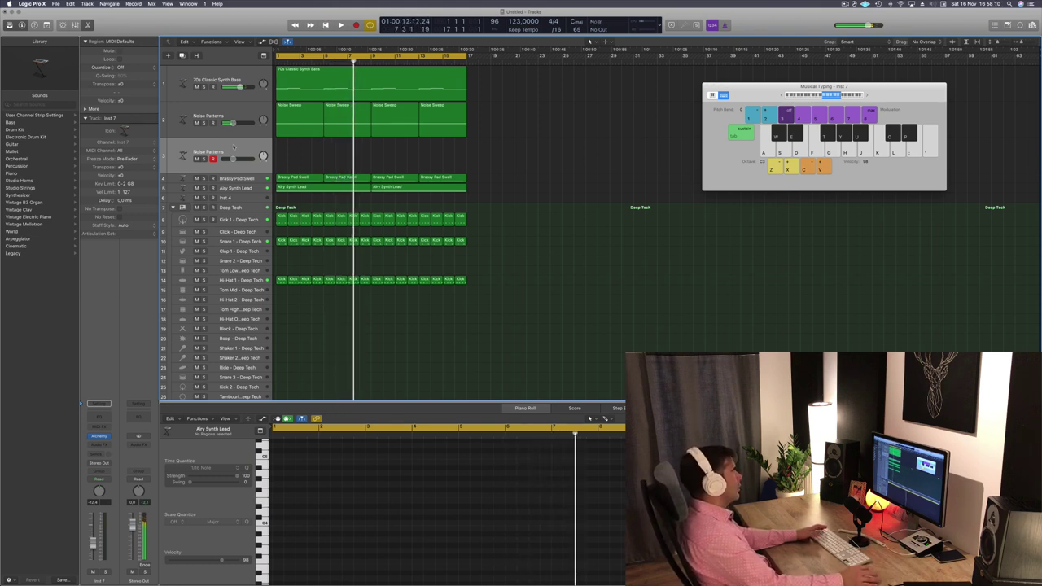
{"action": "key", "text": "Return"}
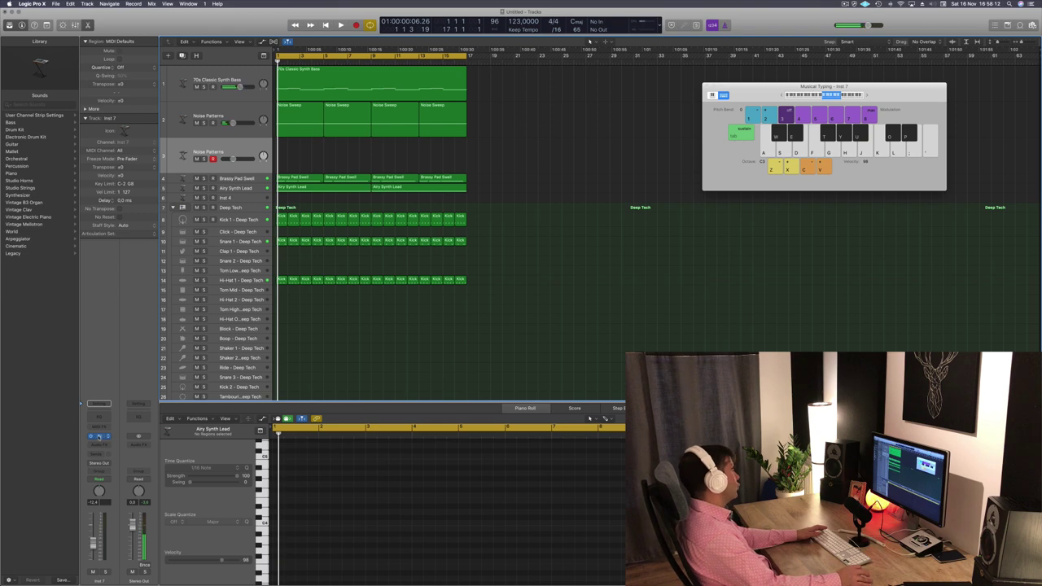
{"action": "left_click", "coordinate": [99, 436]}
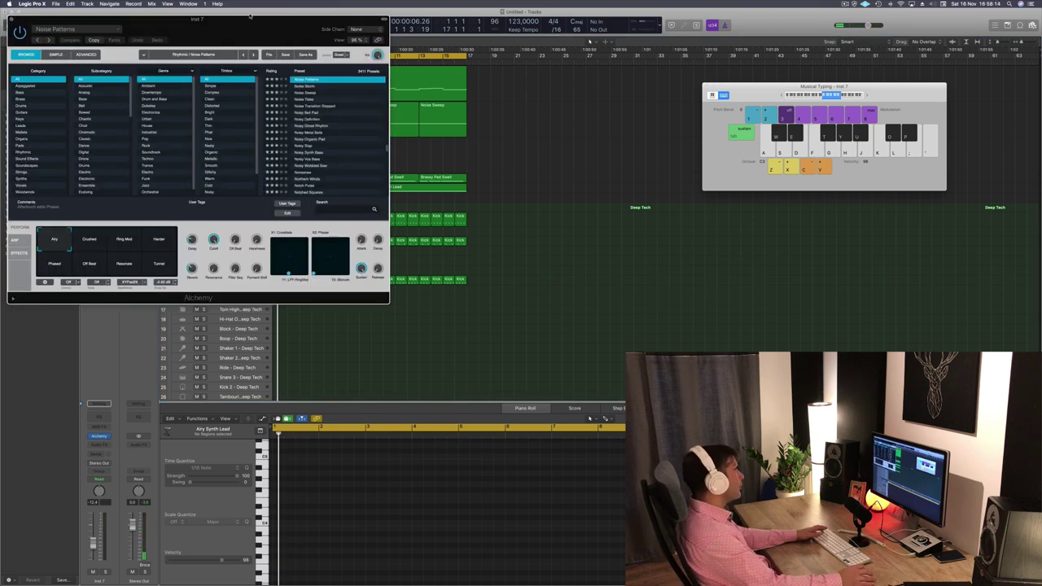
{"action": "left_click_drag", "start_coordinate": [250, 14], "coordinate": [591, 86]}
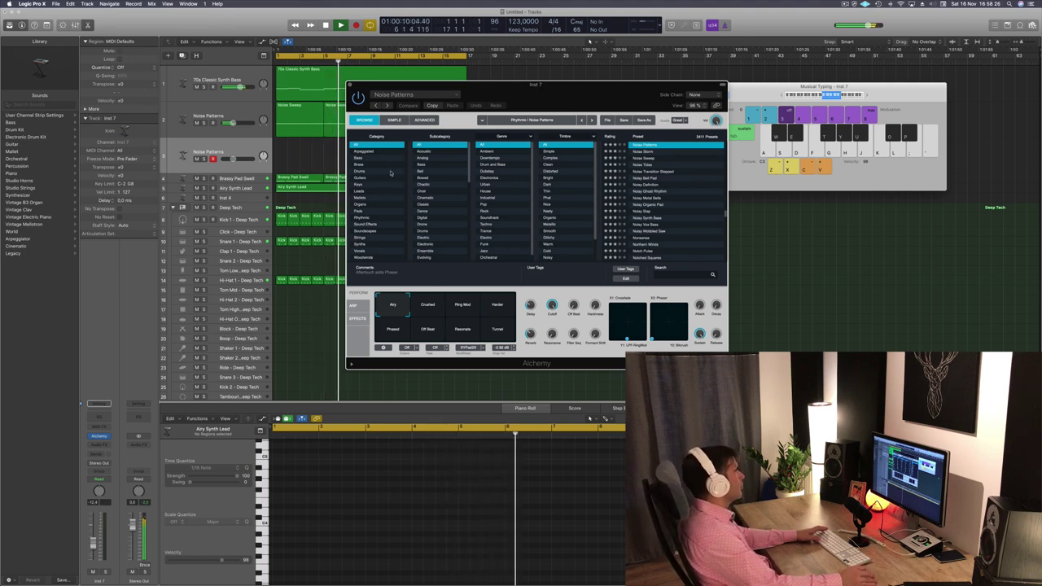
Step: Filter the Alchemy presets to Keys, try Airy Synth Lead, and load Analog EP while the arrangement plays
{"action": "left_click", "coordinate": [358, 186]}
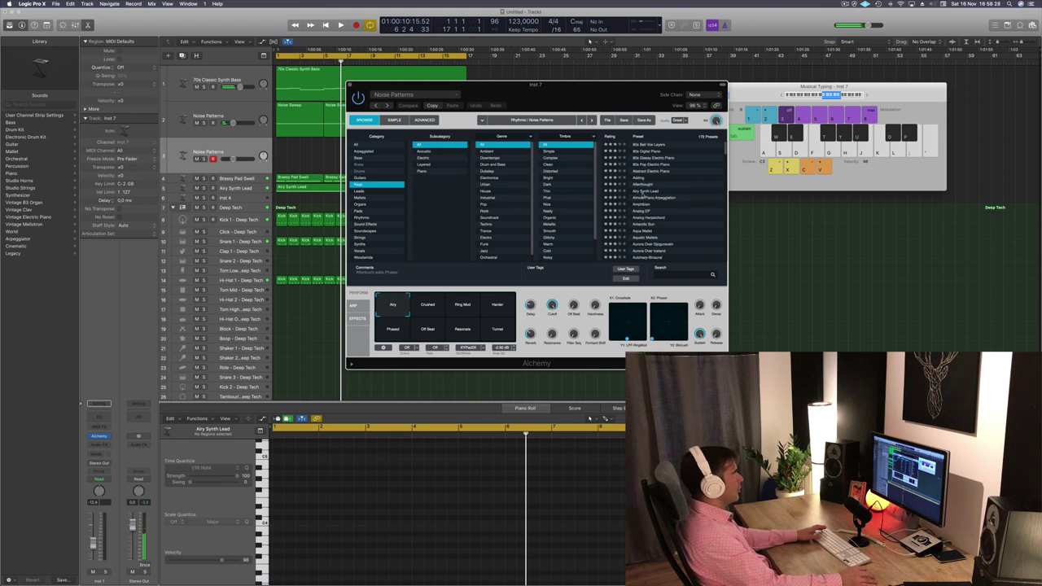
{"action": "left_click", "coordinate": [643, 192]}
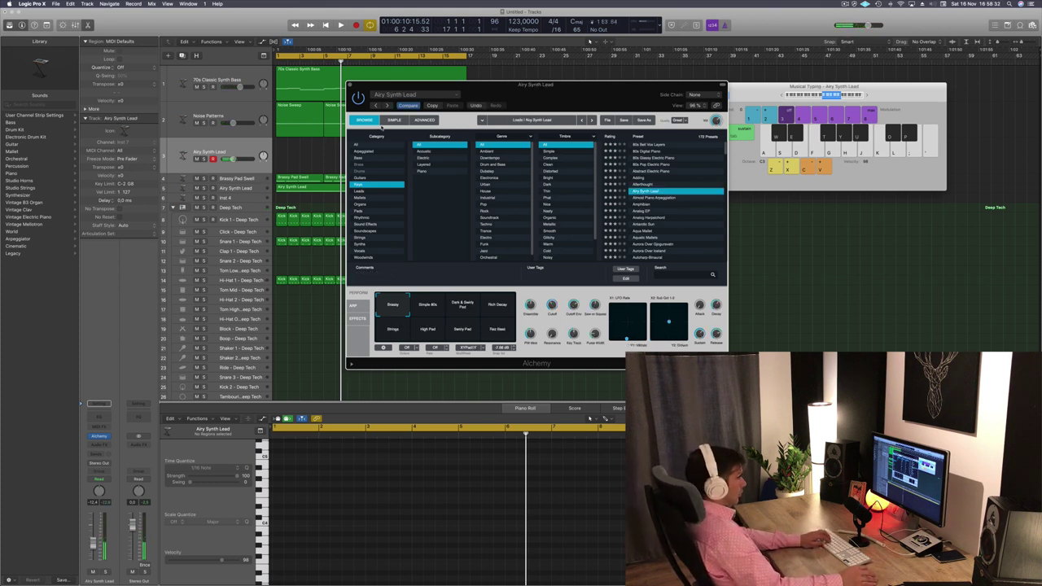
{"action": "key", "text": "space"}
{"action": "left_click", "coordinate": [649, 212]}
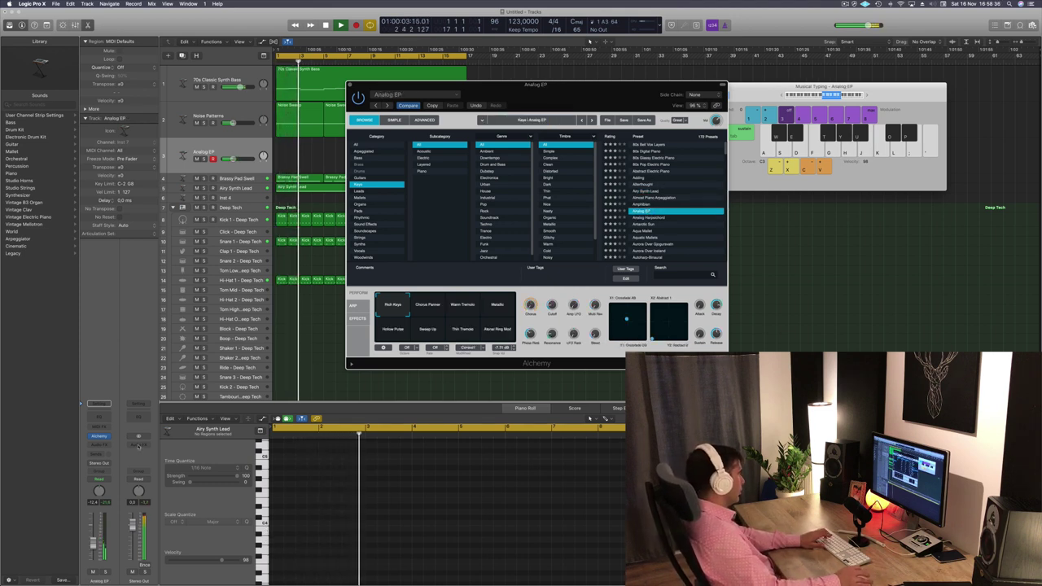
Step: Raise the Analog EP track's volume to about -4.9 dB and play test notes with Musical Typing one octave lower
{"action": "left_click_drag", "start_coordinate": [93, 543], "coordinate": [93, 534]}
{"action": "key", "text": "s"}
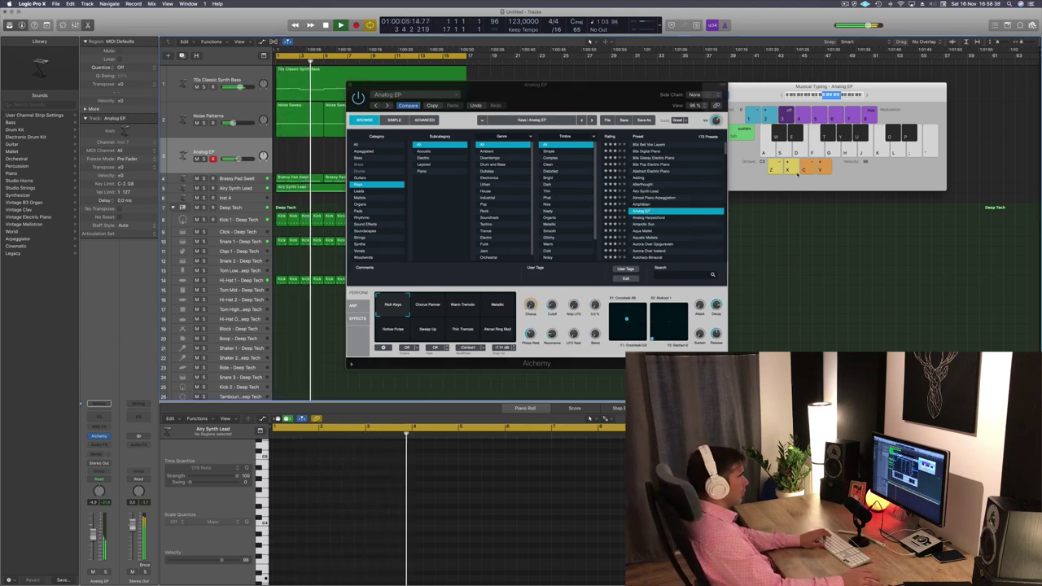
{"action": "left_click", "coordinate": [822, 96]}
{"action": "key", "text": "h"}
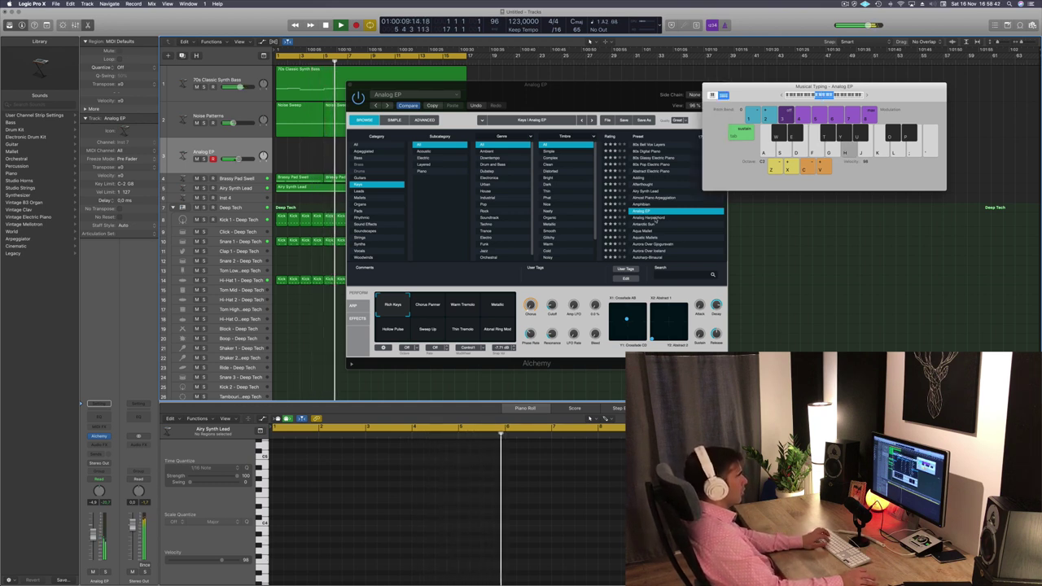
{"action": "key", "text": "f"}
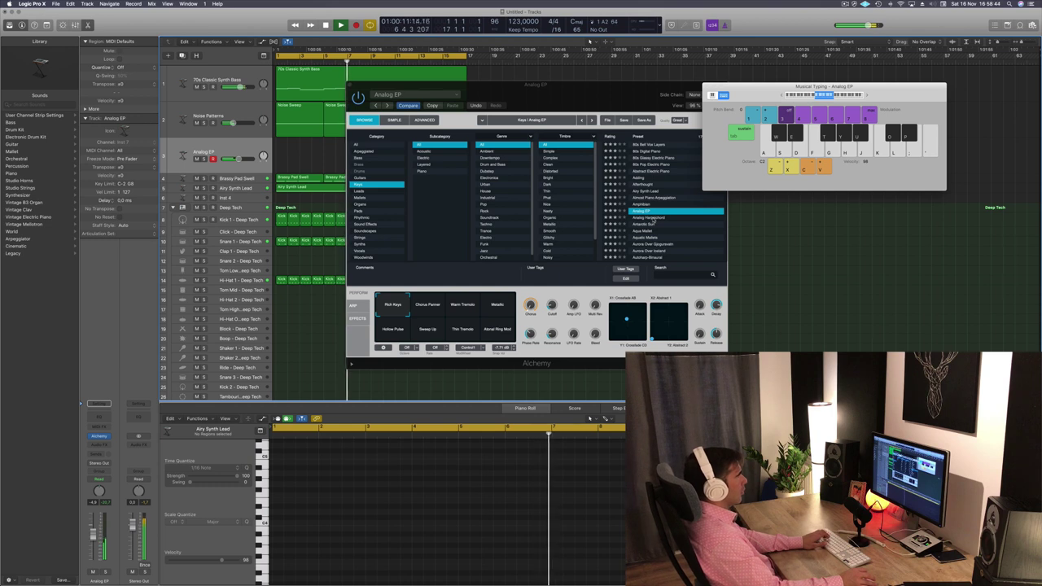
Step: Audition the Keys presets one by one from Analog Harpsichord to Bottle Bells, playing notes over the running arrangement
{"action": "left_click", "coordinate": [652, 219]}
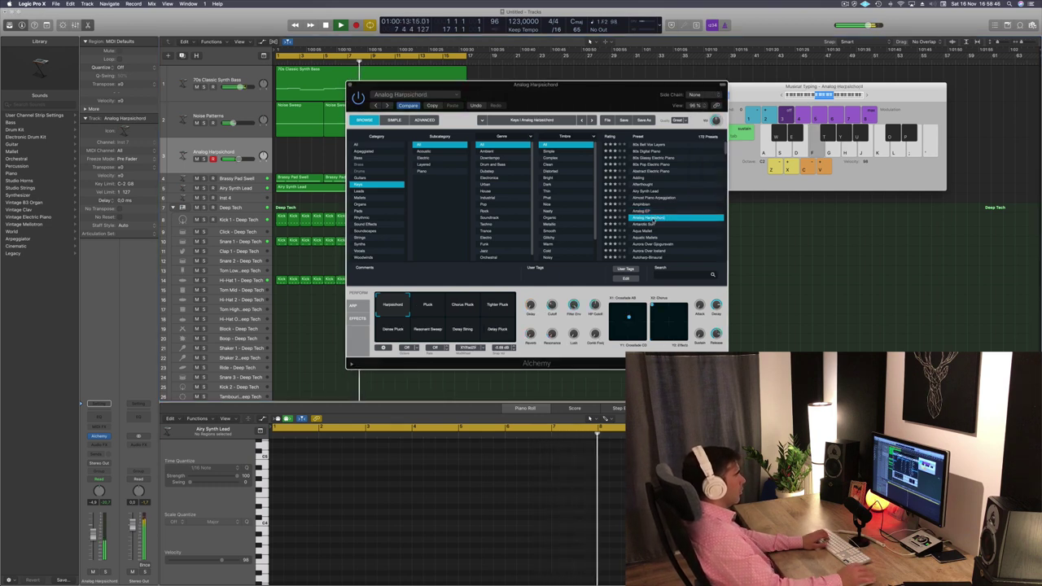
{"action": "key", "text": "Down"}
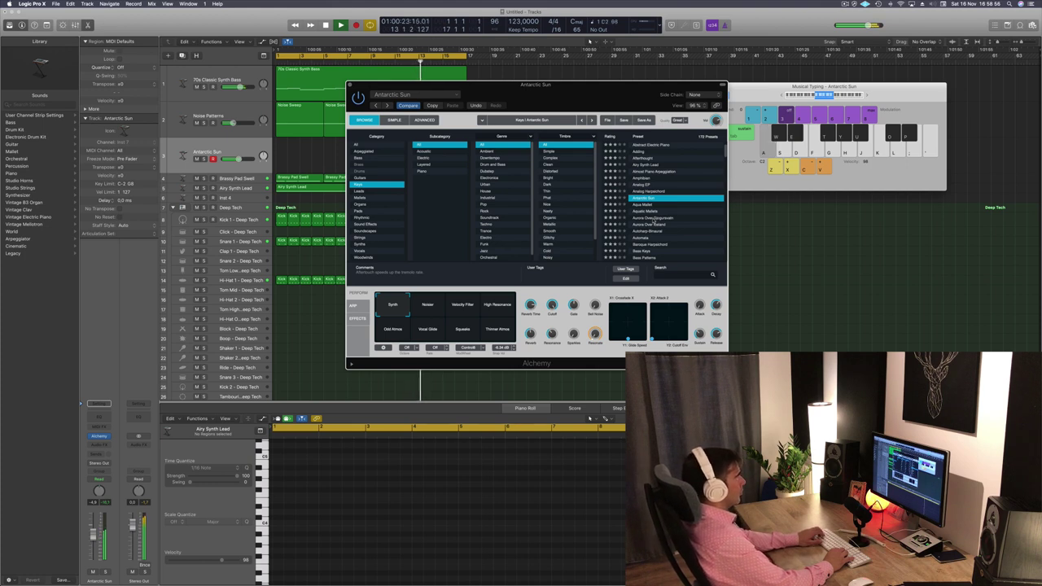
{"action": "key", "text": "Down"}
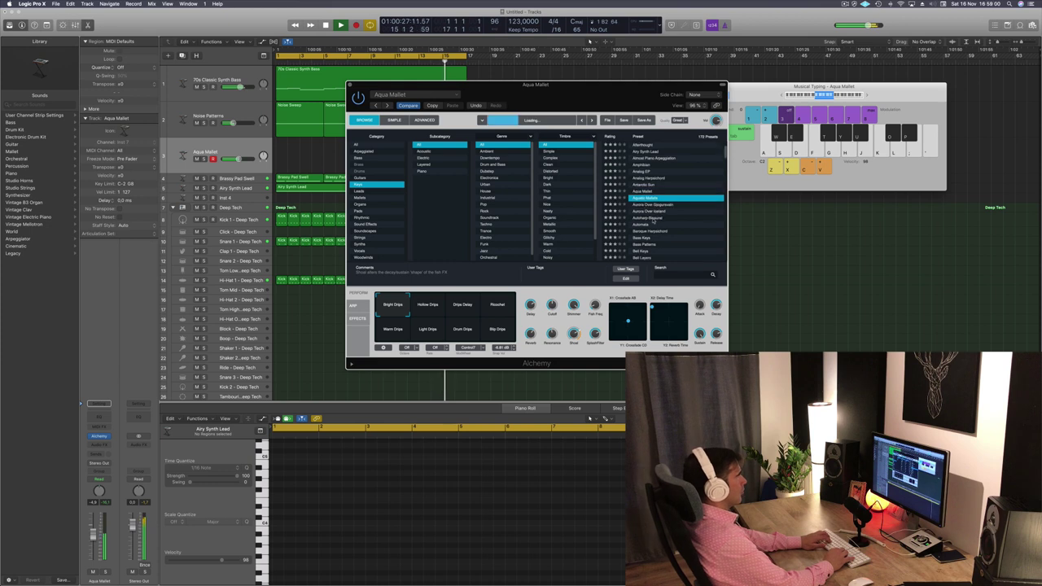
{"action": "key", "text": "h"}
{"action": "key", "text": "Down"}
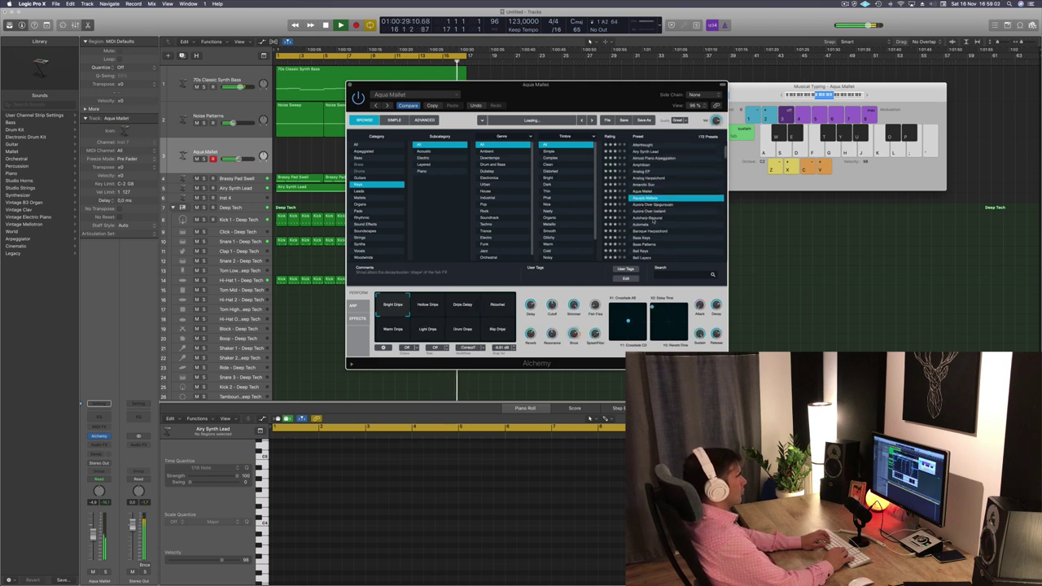
{"action": "key", "text": "j"}
{"action": "key", "text": "Down"}
{"action": "key", "text": "Down"}
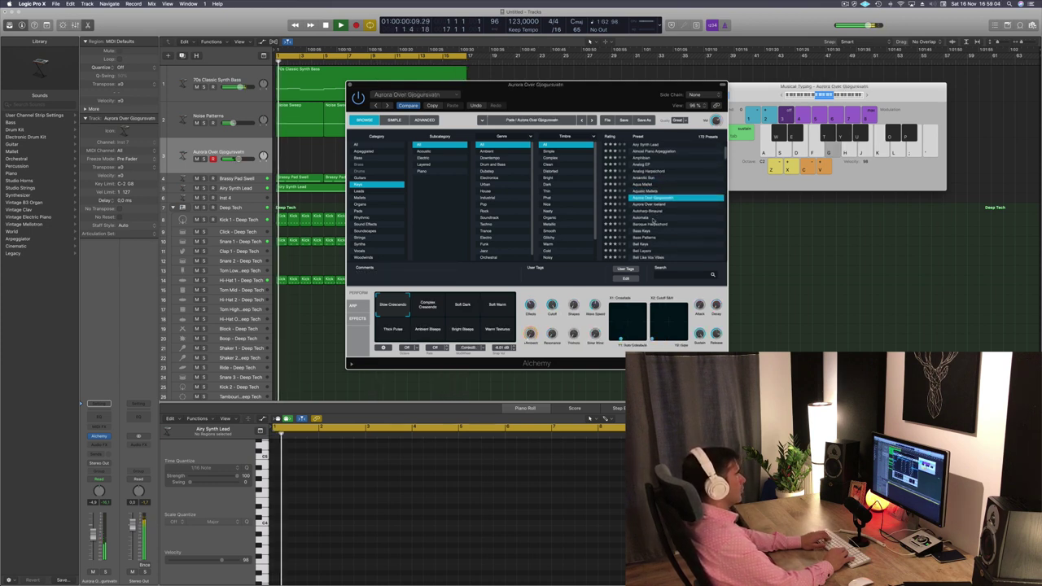
{"action": "key", "text": "Down"}
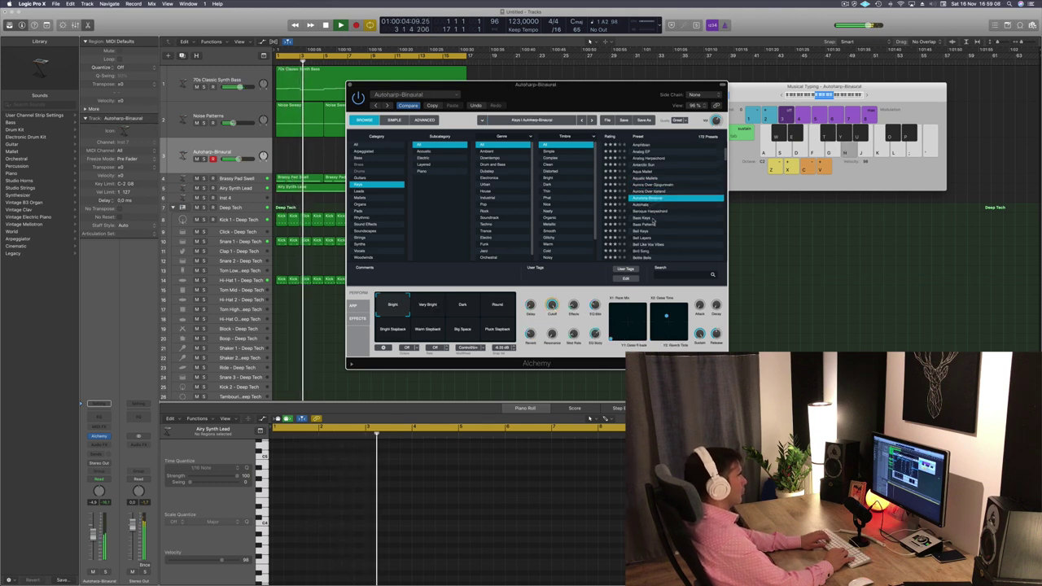
{"action": "key", "text": "Down"}
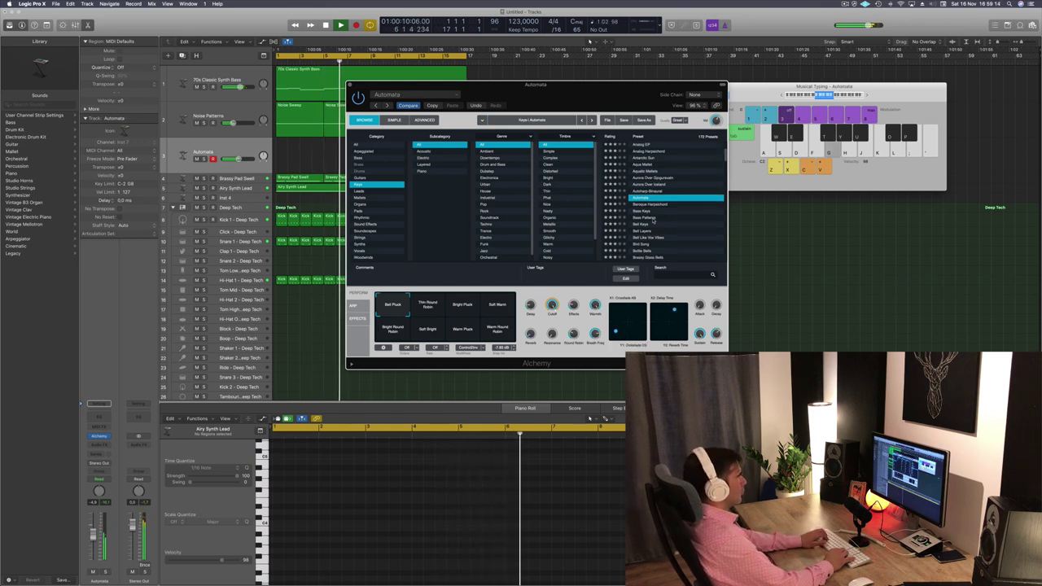
{"action": "key", "text": "Down"}
{"action": "key", "text": "Down"}
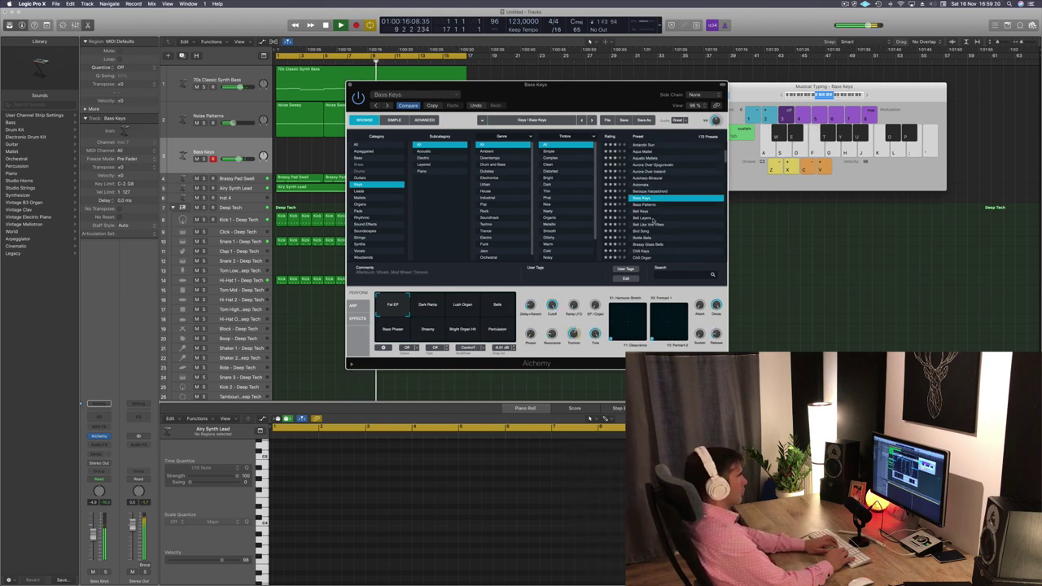
{"action": "key", "text": "Down"}
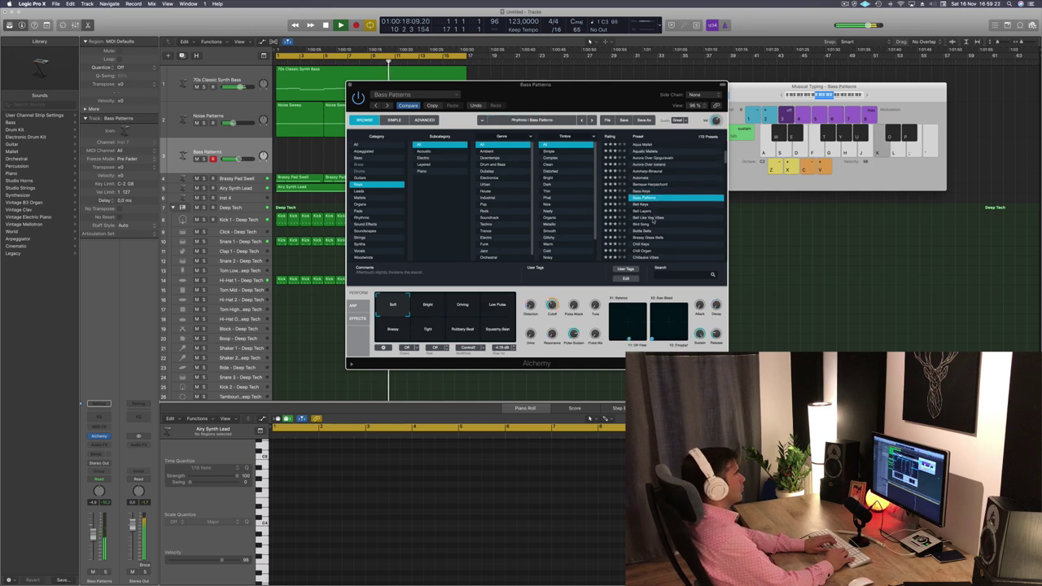
{"action": "key", "text": "Down"}
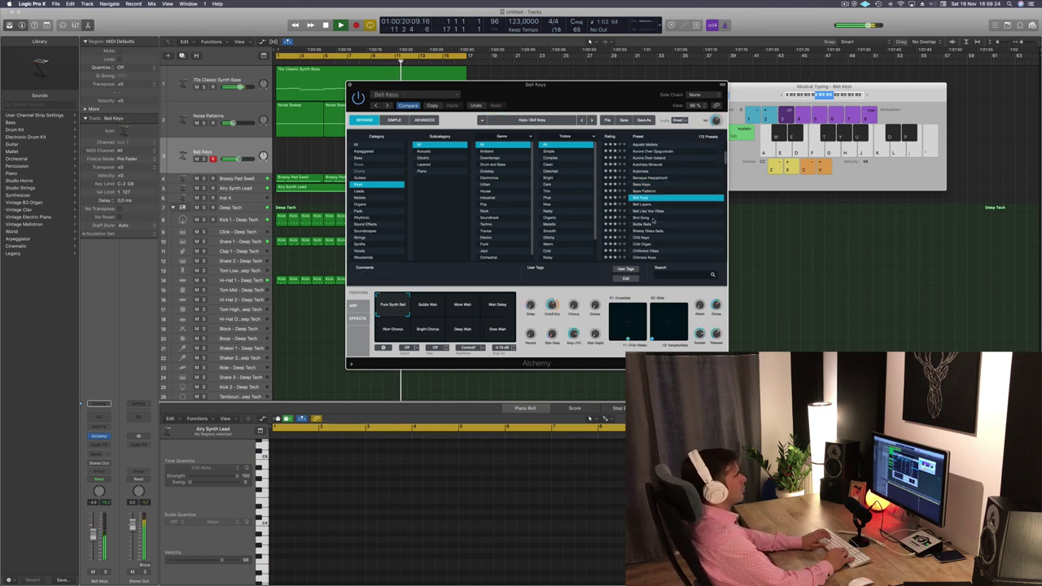
{"action": "key", "text": "Down"}
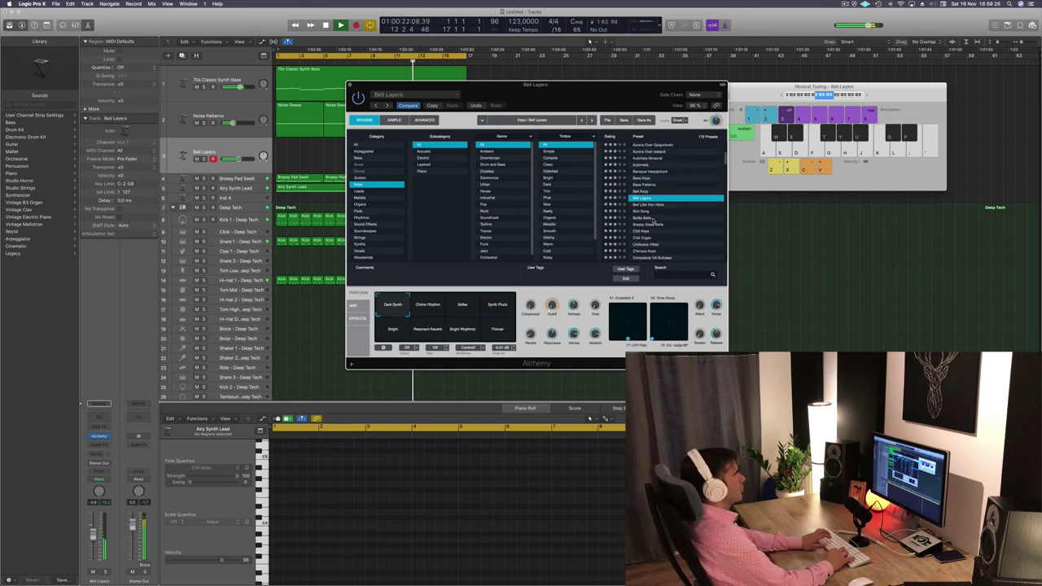
{"action": "key", "text": "Down"}
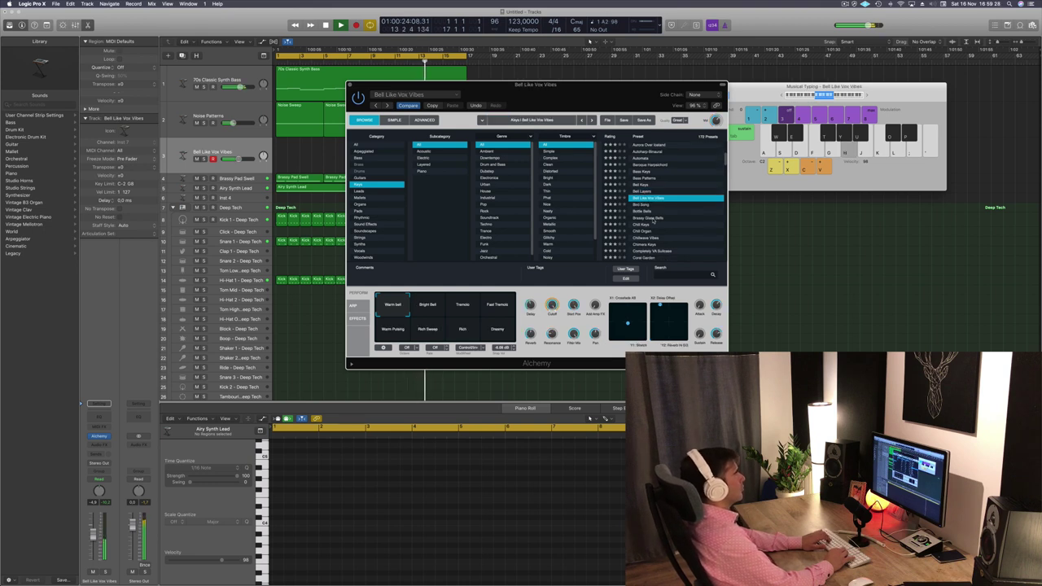
{"action": "key", "text": "Down"}
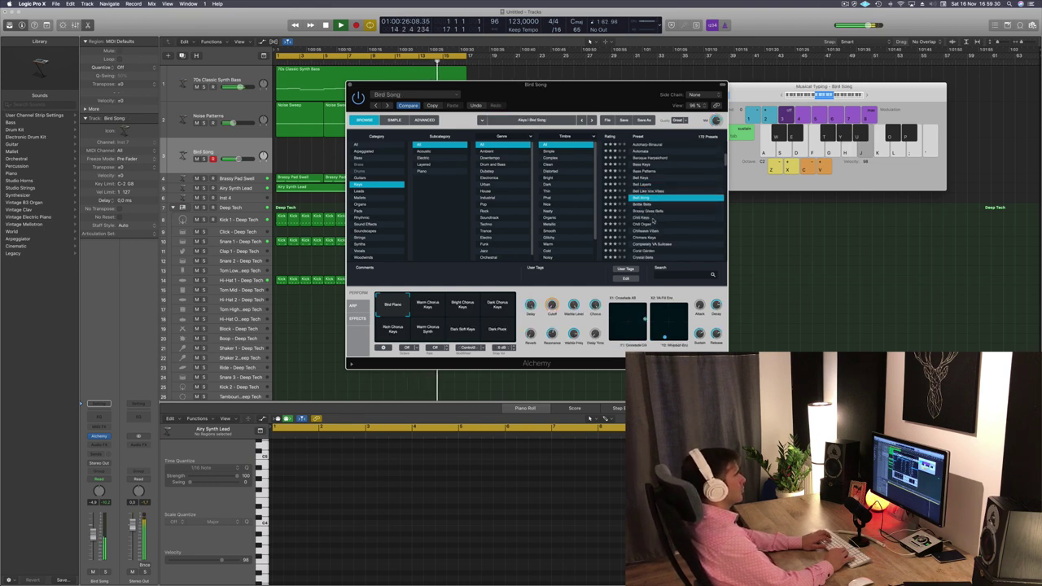
{"action": "key", "text": "Down"}
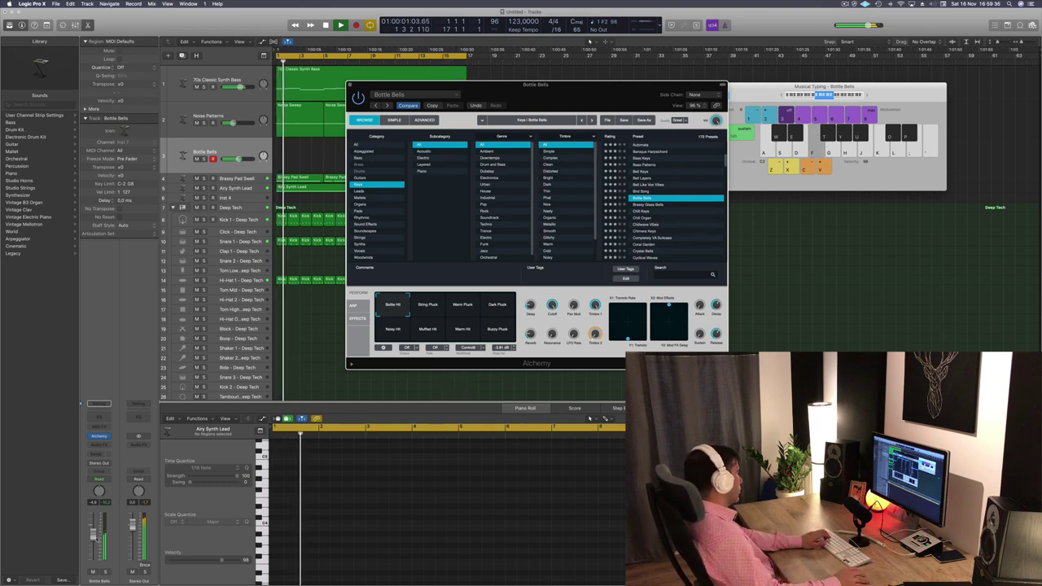
Step: Lower the Alchemy track's volume and audition Brassy Glass Bells, settling on the Chill Keys preset while the arrangement plays
{"action": "left_click_drag", "start_coordinate": [94, 536], "coordinate": [94, 543]}
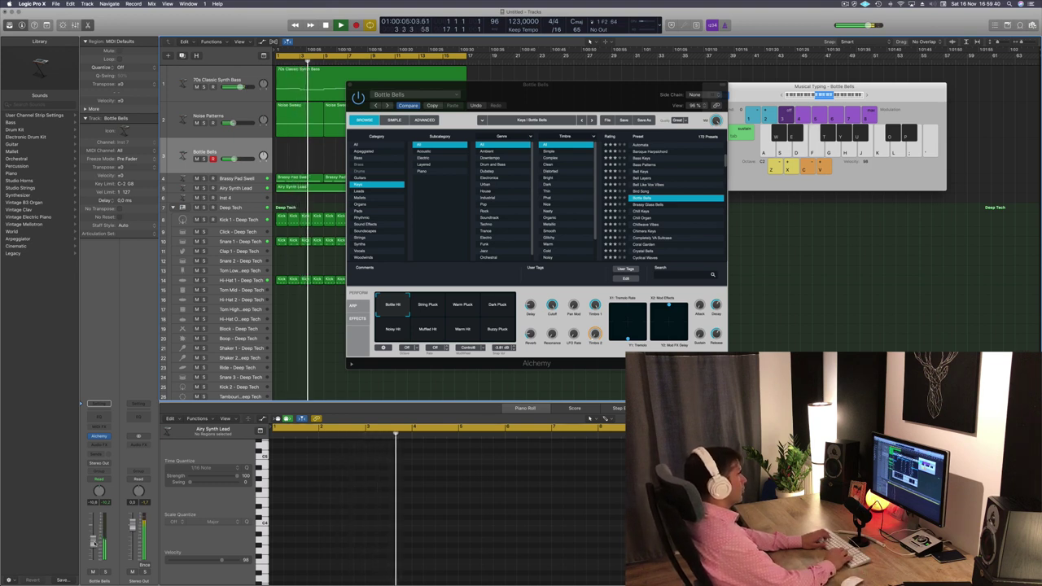
{"action": "key", "text": "Down"}
{"action": "key", "text": "Up"}
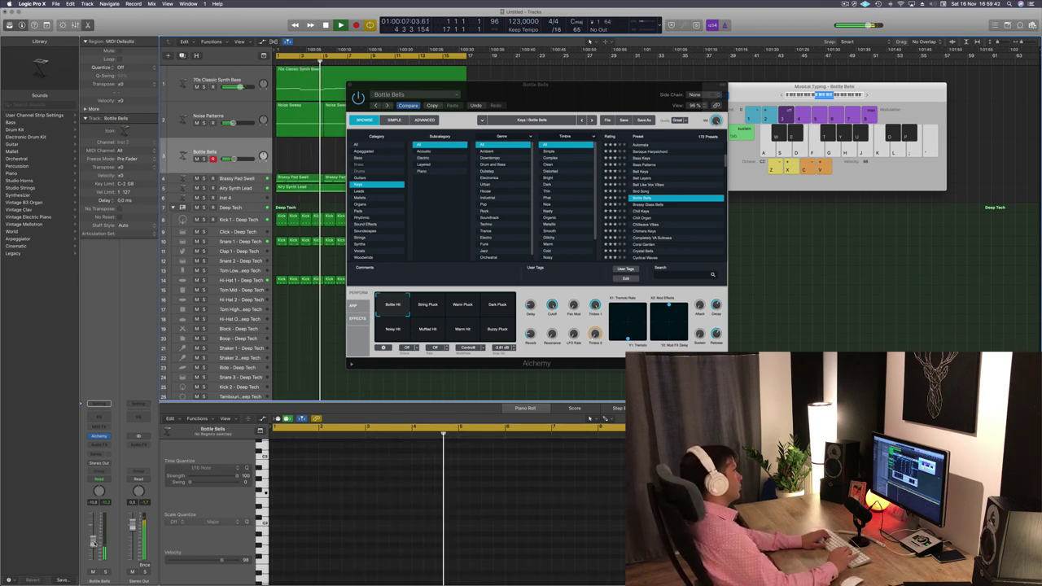
{"action": "left_click", "coordinate": [652, 205]}
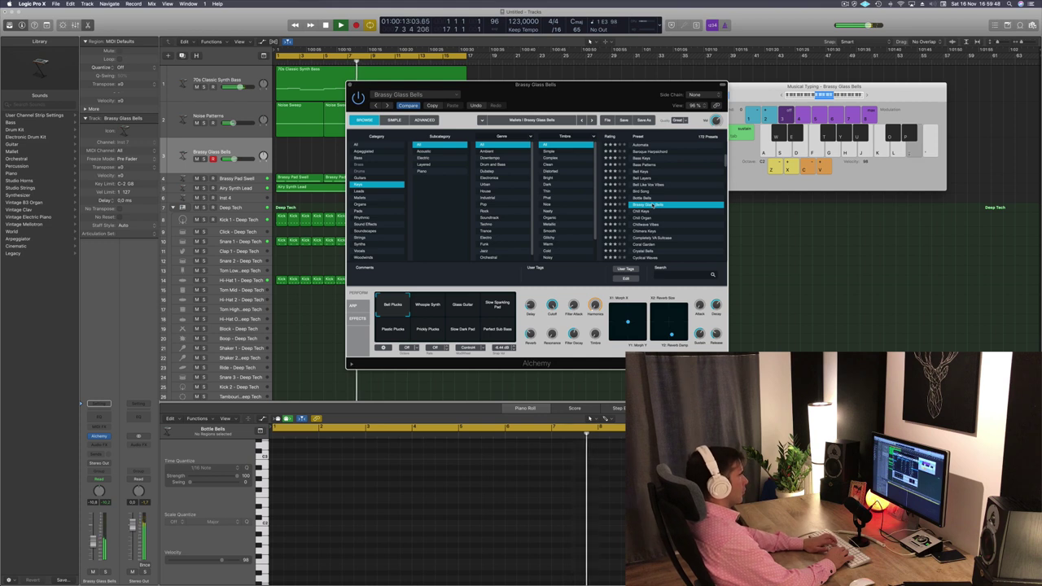
{"action": "key", "text": "Down"}
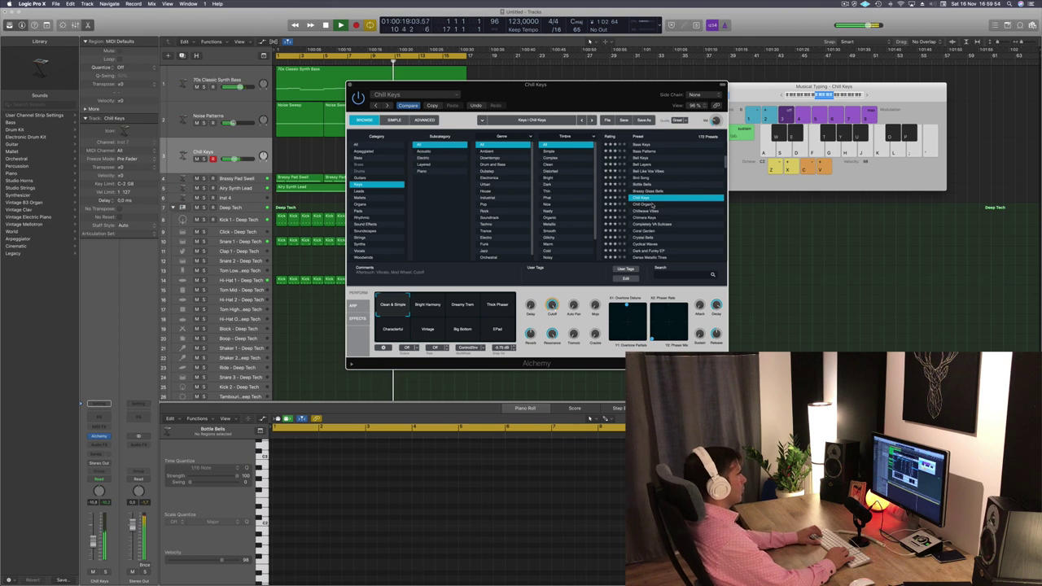
Step: Lower the Chill Keys track's volume further and record a repeated single-note part on it over the looping arrangement
{"action": "left_click_drag", "start_coordinate": [597, 84], "coordinate": [792, 80]}
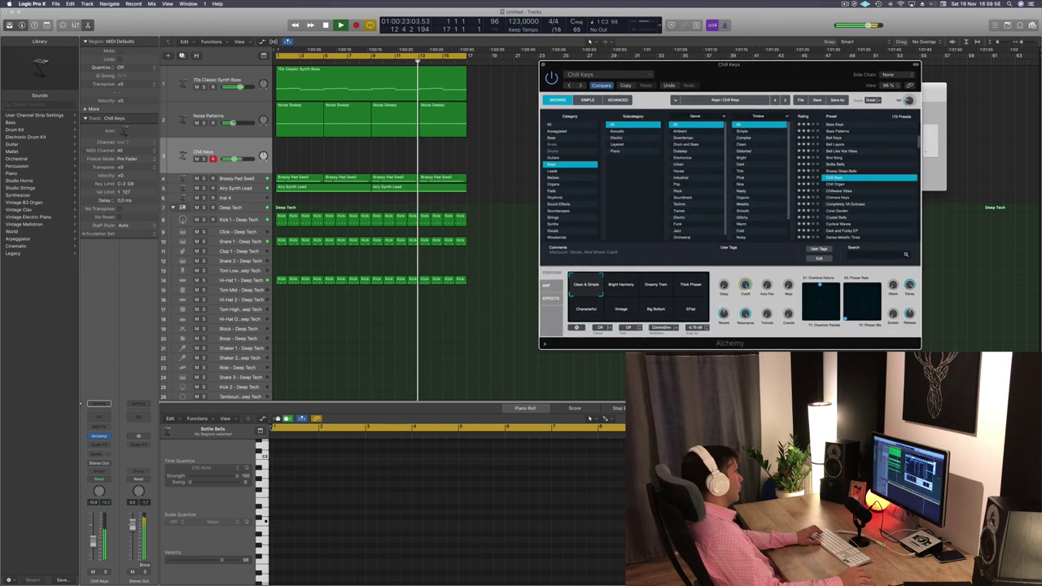
{"action": "left_click_drag", "start_coordinate": [93, 543], "coordinate": [94, 550]}
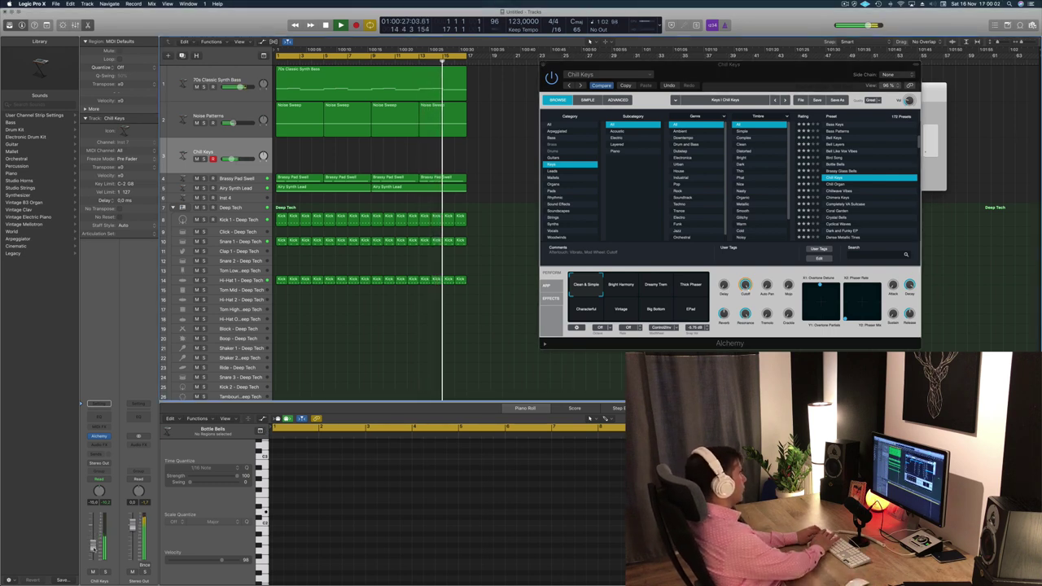
{"action": "key", "text": "r"}
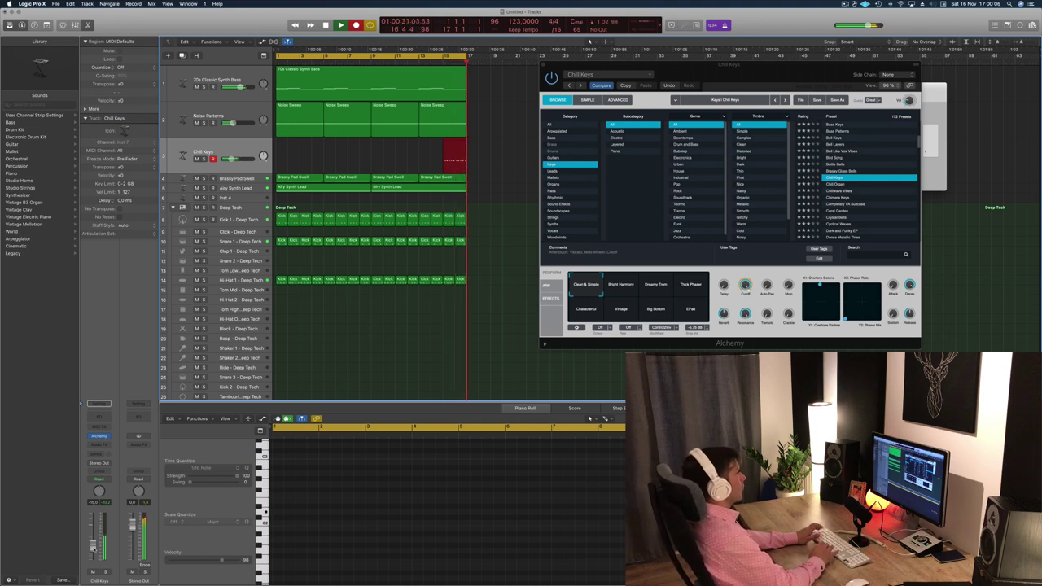
{"action": "key", "text": "s"}
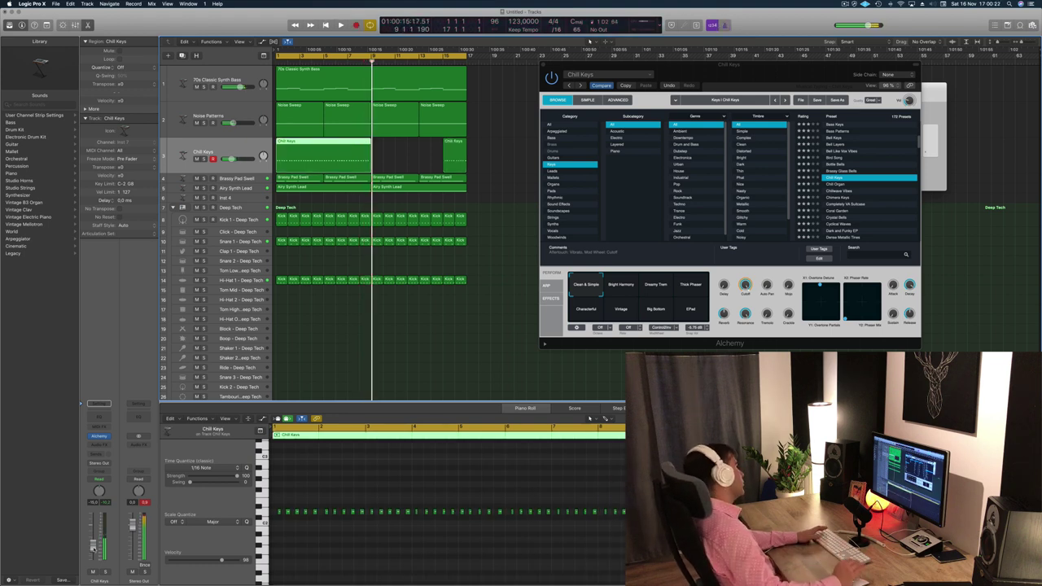
{"action": "key", "text": "space"}
{"action": "key", "text": "space"}
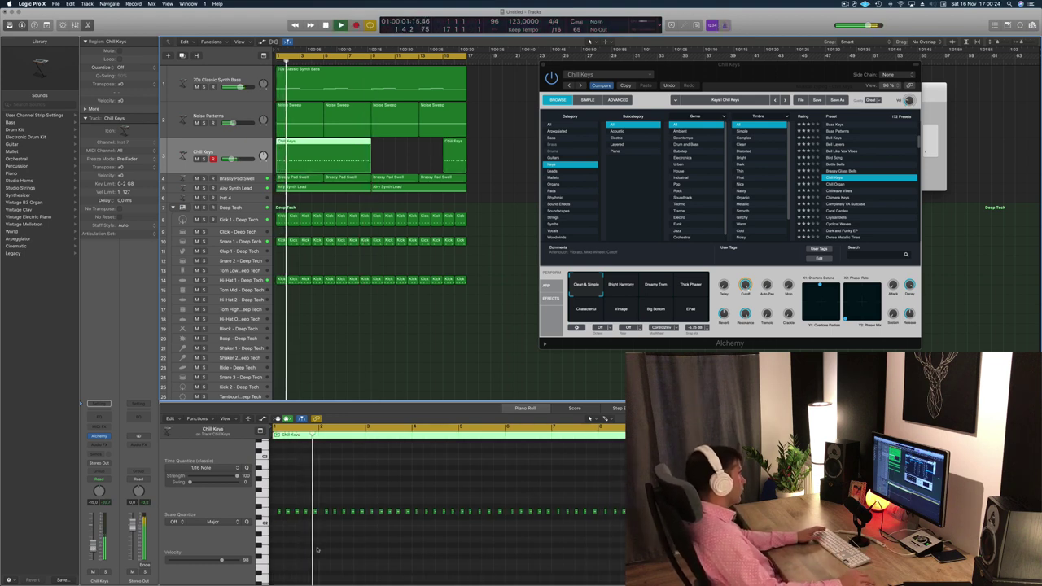
{"action": "key", "text": "space"}
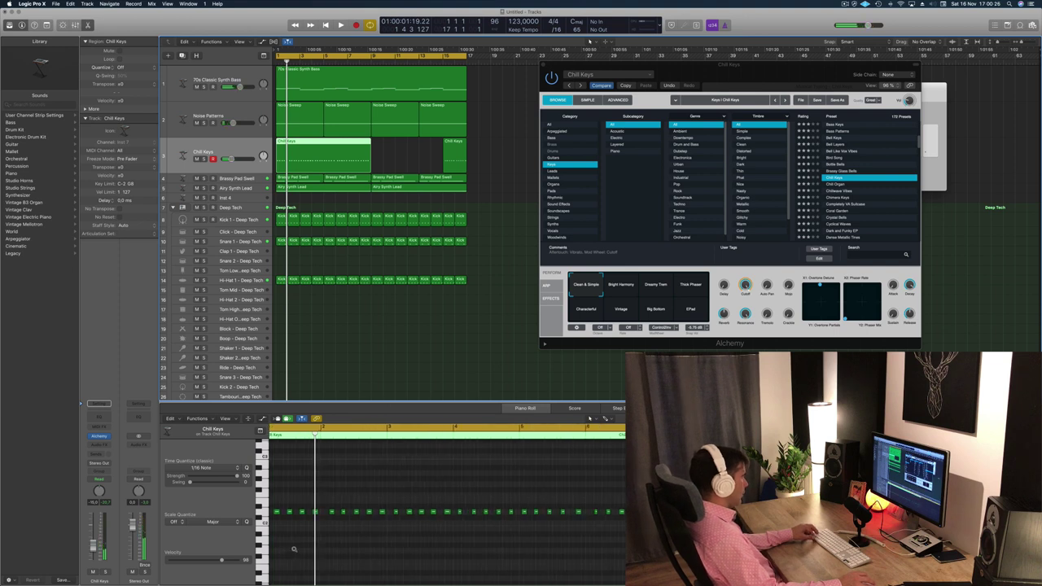
Step: Select all notes of the first Chill Keys region in the Piano Roll and play the part from the start
{"action": "key", "text": "super+a"}
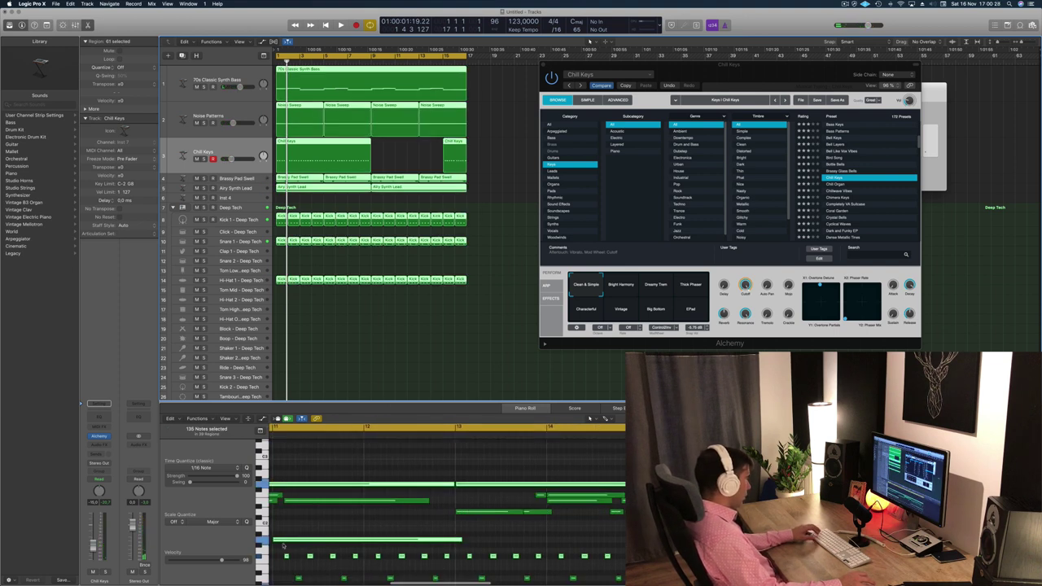
{"action": "left_click", "coordinate": [402, 199]}
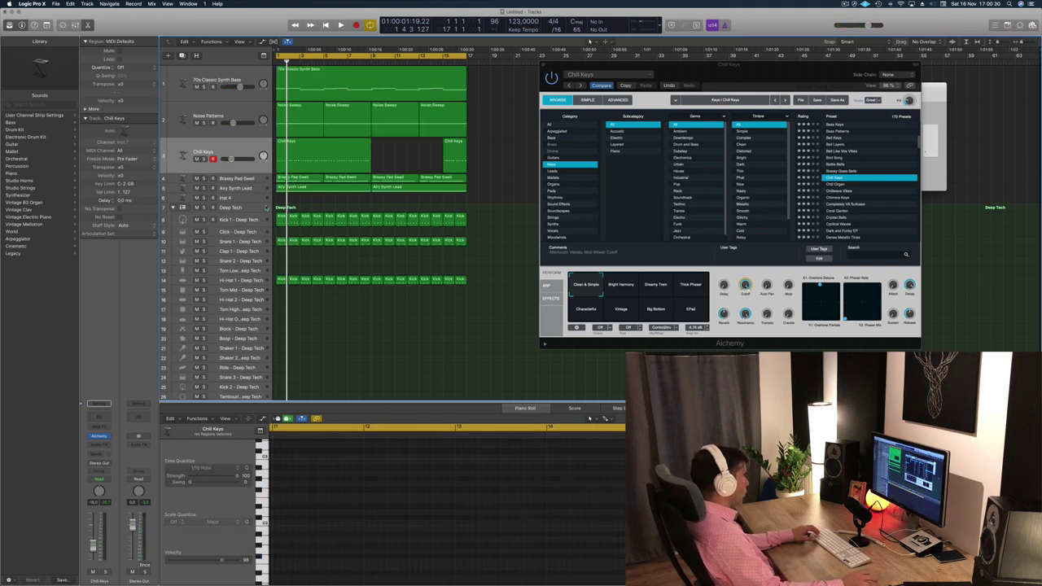
{"action": "left_click", "coordinate": [306, 162]}
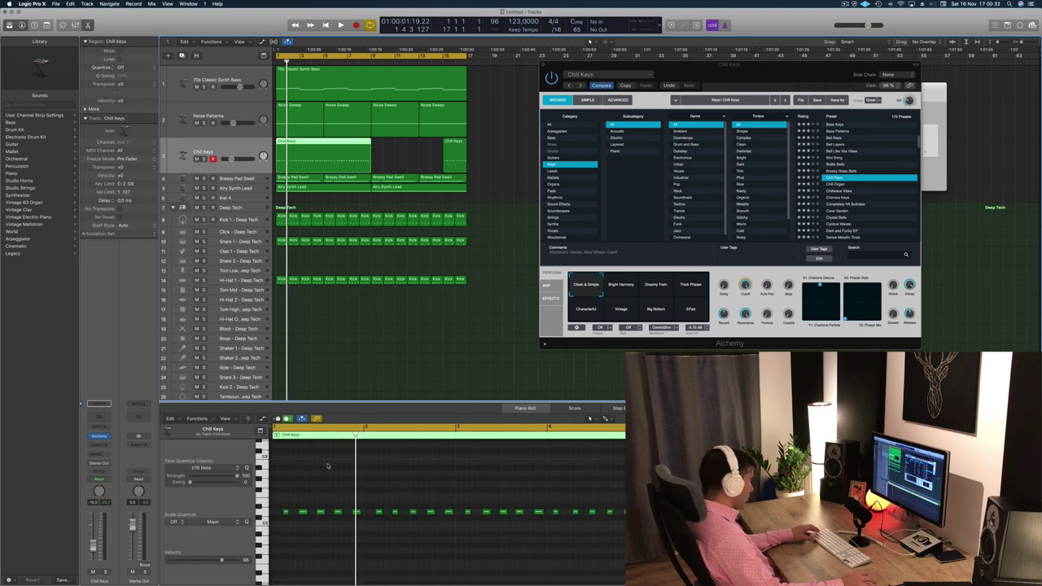
{"action": "left_click", "coordinate": [328, 466]}
{"action": "key", "text": "super+a"}
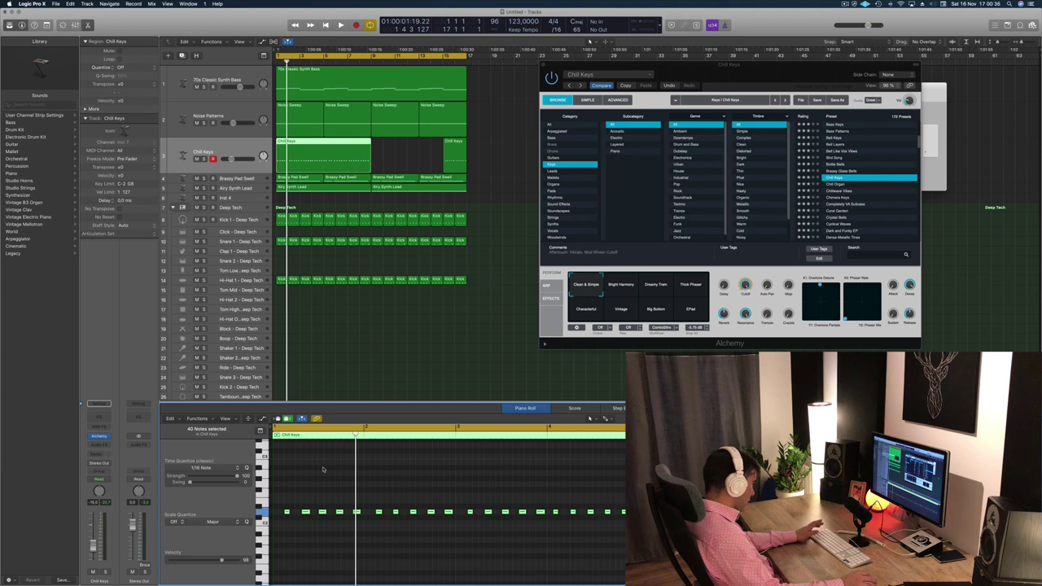
{"action": "key", "text": "space"}
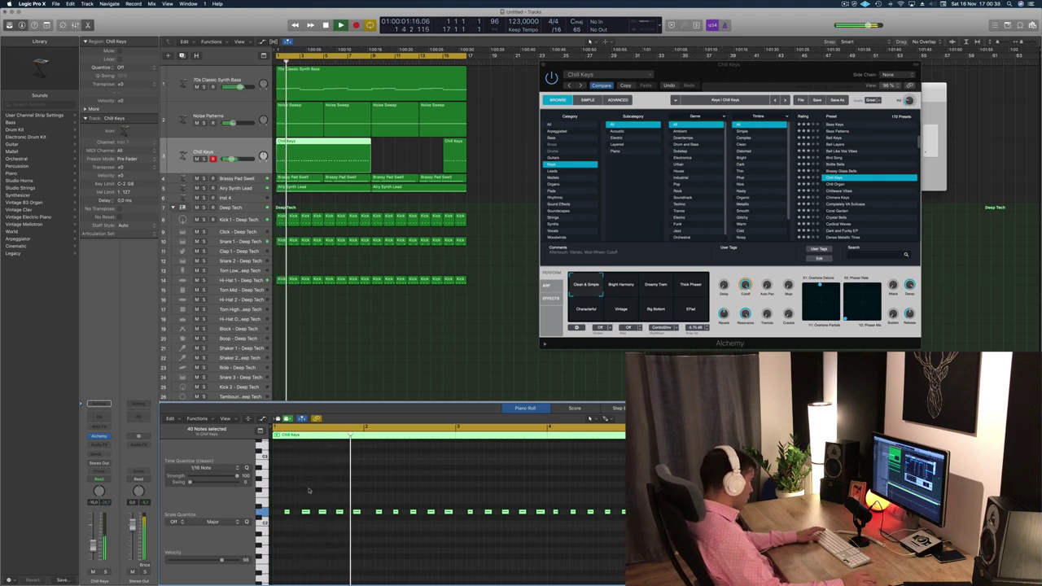
{"action": "key", "text": "space"}
{"action": "key", "text": "space"}
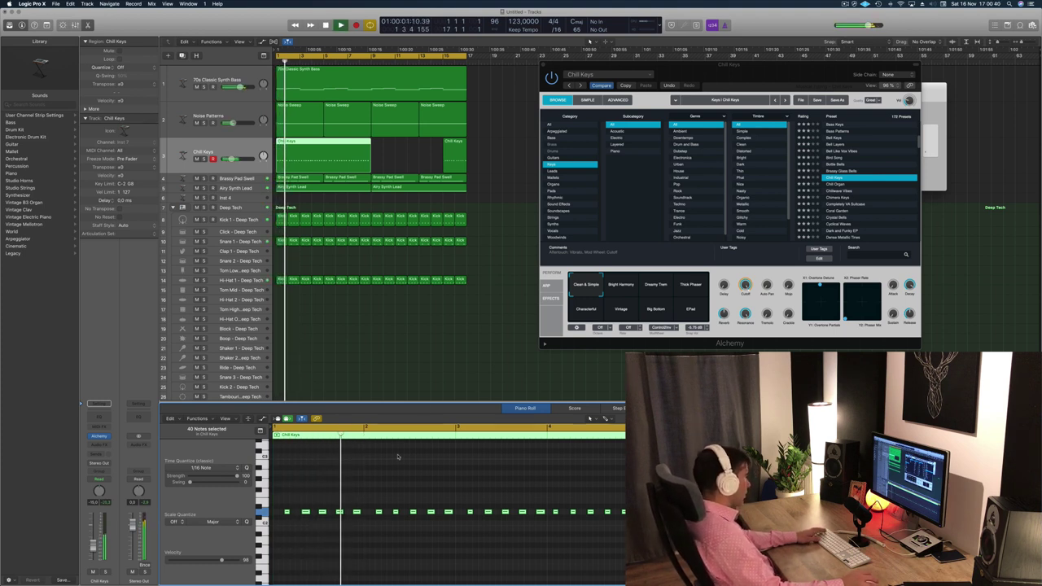
Step: Split the first Chill Keys region at bar 2 and delete everything after the cut, keeping a one-bar region
{"action": "scroll", "coordinate": [303, 154], "scroll_direction": "up", "scroll_amount": 5}
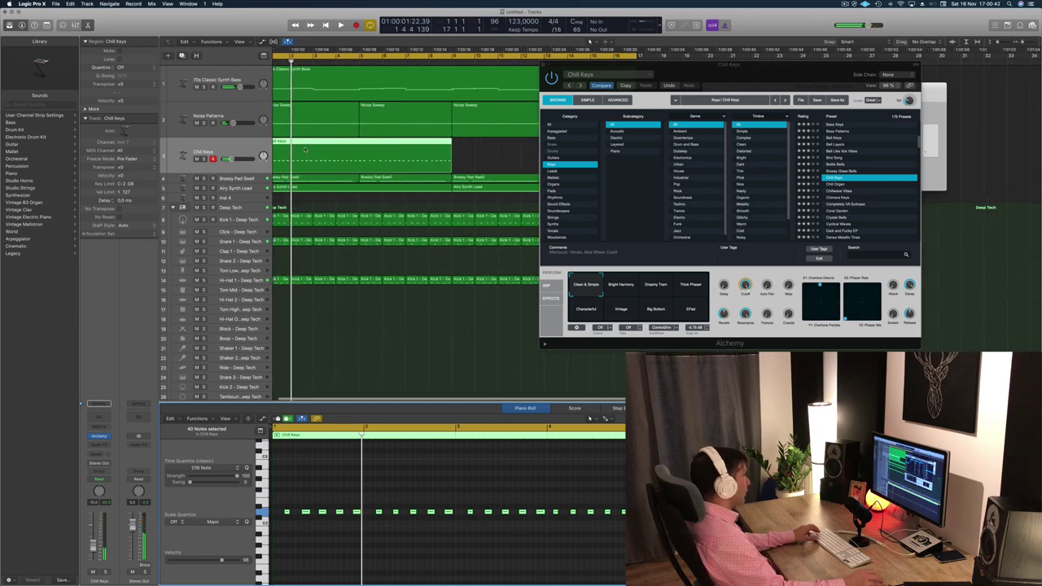
{"action": "key", "text": "space"}
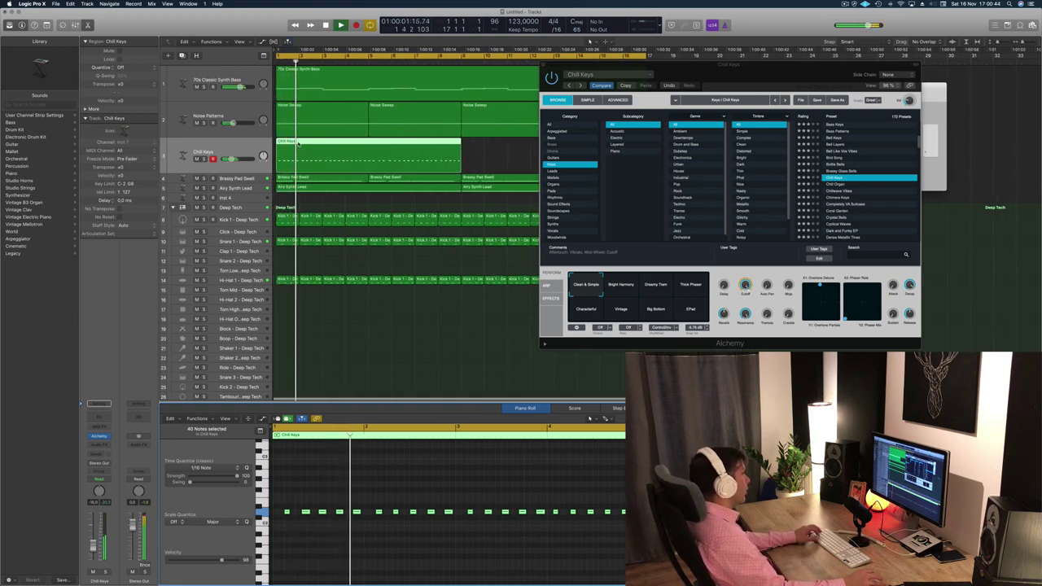
{"action": "left_click", "coordinate": [300, 142]}
{"action": "key", "text": "space"}
{"action": "key", "text": "space"}
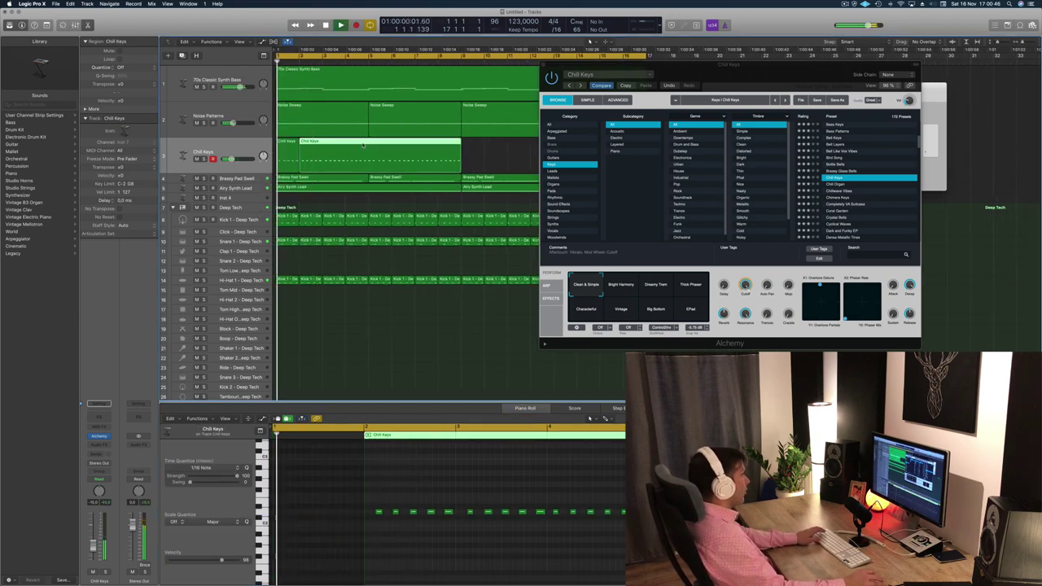
{"action": "key", "text": "Delete"}
{"action": "key", "text": "space"}
Step: Copy the one-bar Chill Keys region across the first four bars and delete the leftover recorded region before bar 17
{"action": "left_click_drag", "start_coordinate": [292, 148], "coordinate": [344, 150]}
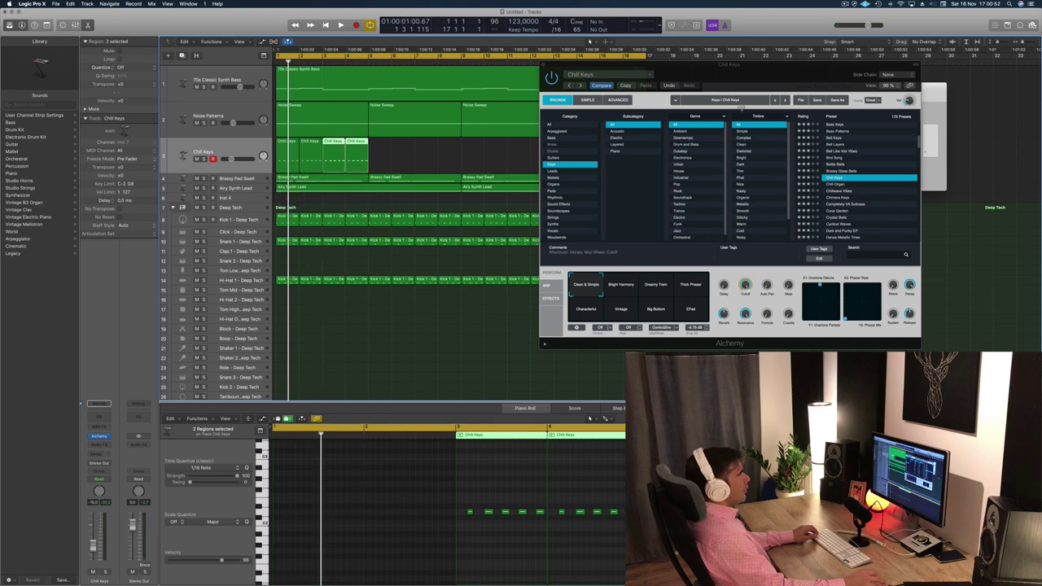
{"action": "left_click_drag", "start_coordinate": [628, 63], "coordinate": [837, 71]}
{"action": "left_click", "coordinate": [635, 163]}
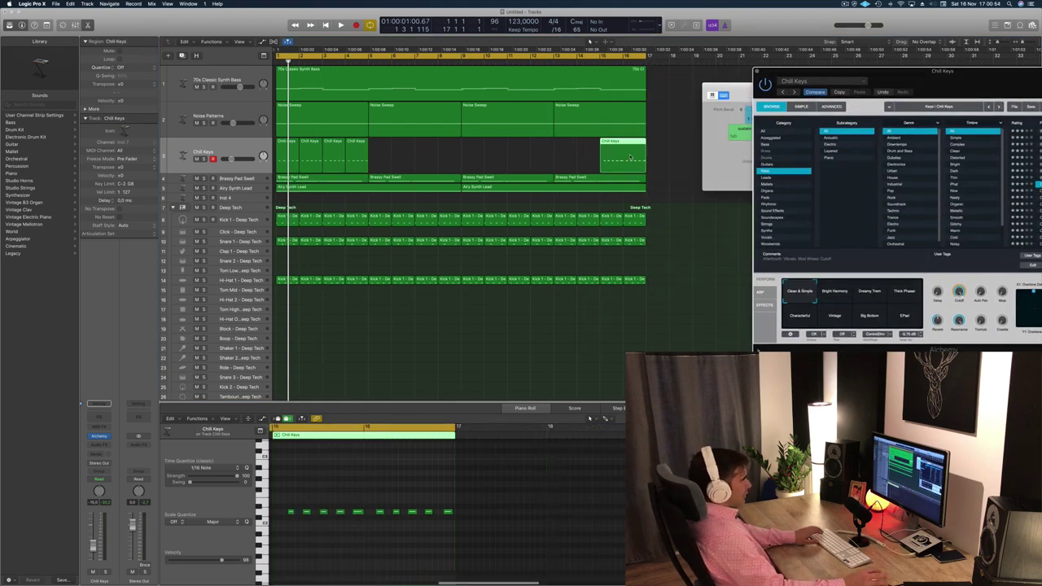
{"action": "key", "text": "Delete"}
Step: Duplicate the Chill Keys regions until they fill the loop up to bar 17, and start playback
{"action": "left_click_drag", "start_coordinate": [298, 156], "coordinate": [374, 152]}
{"action": "left_click_drag", "start_coordinate": [505, 155], "coordinate": [281, 143]}
{"action": "left_click_drag", "start_coordinate": [386, 154], "coordinate": [472, 160]}
{"action": "key", "text": "space"}
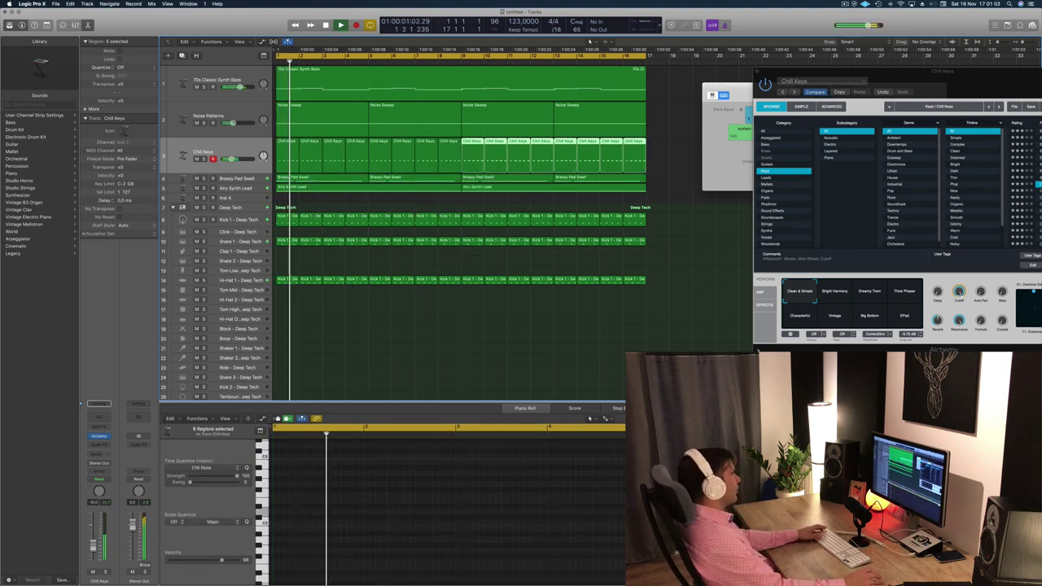
Step: Replay the arrangement from the beginning while balancing the Chill Keys track's volume, settling at about -17.8 dB
{"action": "left_click_drag", "start_coordinate": [231, 158], "coordinate": [231, 159]}
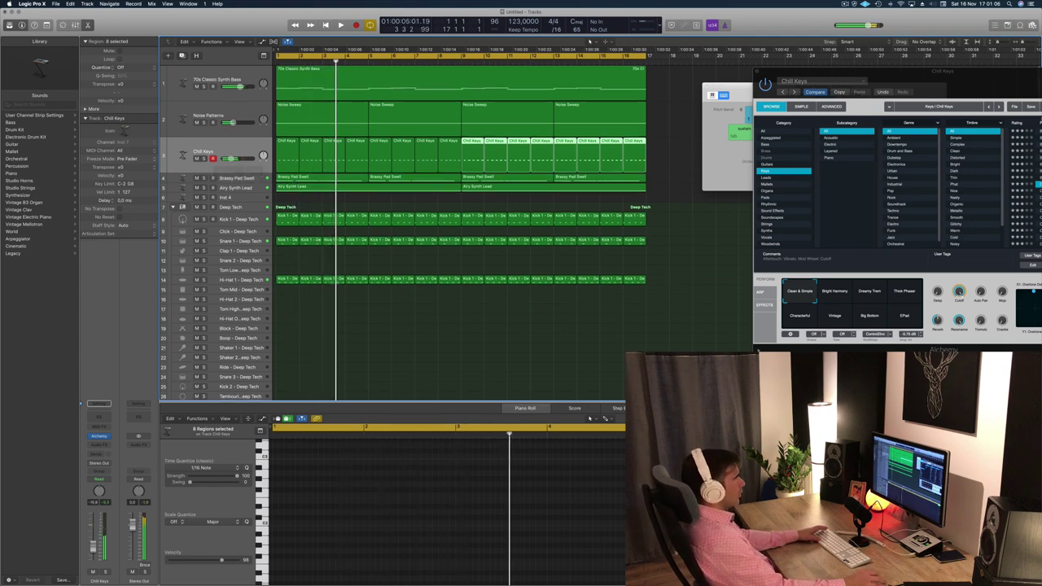
{"action": "left_click_drag", "start_coordinate": [870, 96], "coordinate": [779, 116]}
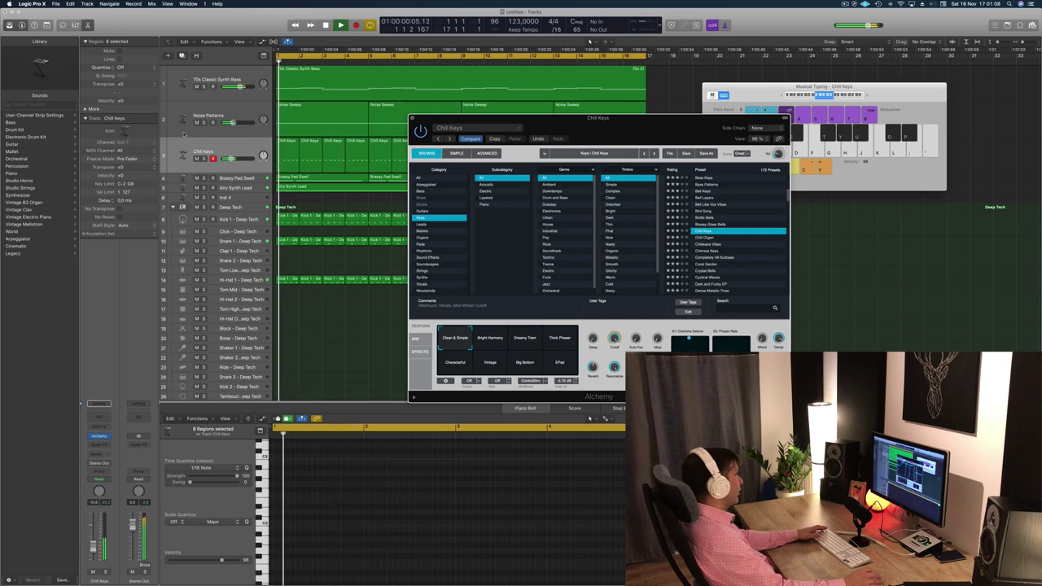
{"action": "left_click_drag", "start_coordinate": [230, 159], "coordinate": [229, 160]}
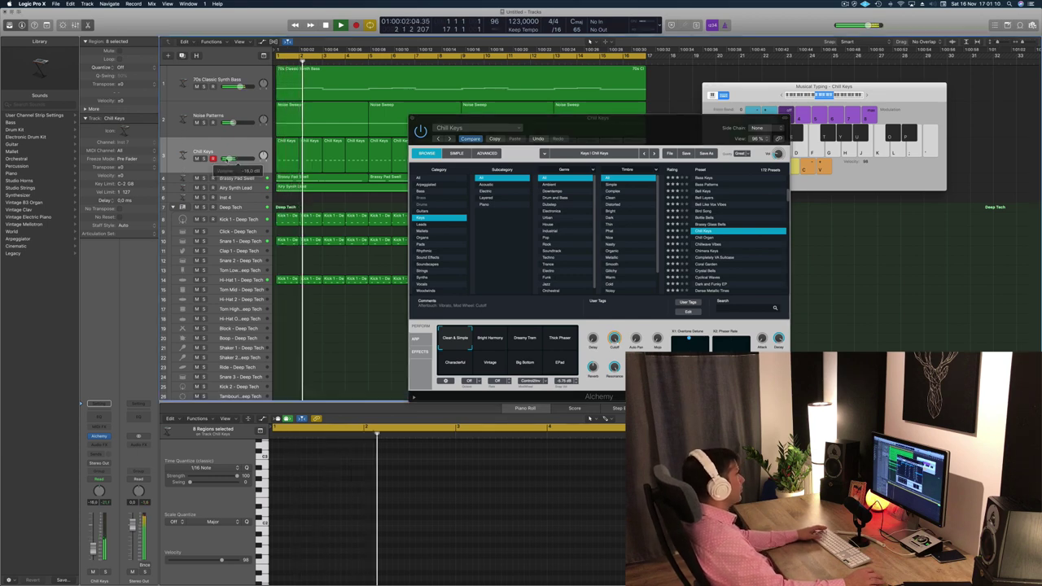
{"action": "left_click_drag", "start_coordinate": [682, 130], "coordinate": [838, 159]}
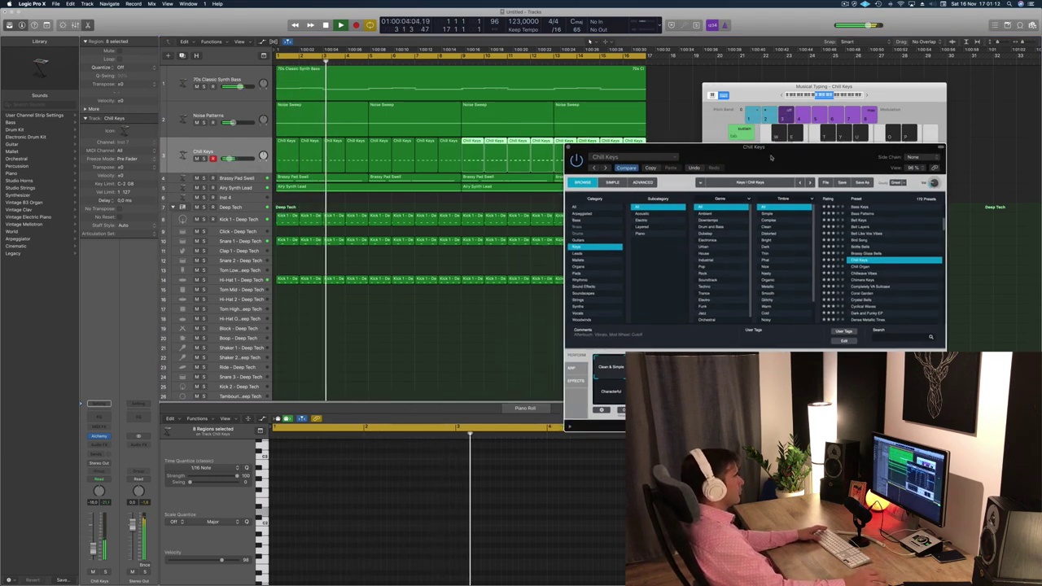
{"action": "key", "text": "Return"}
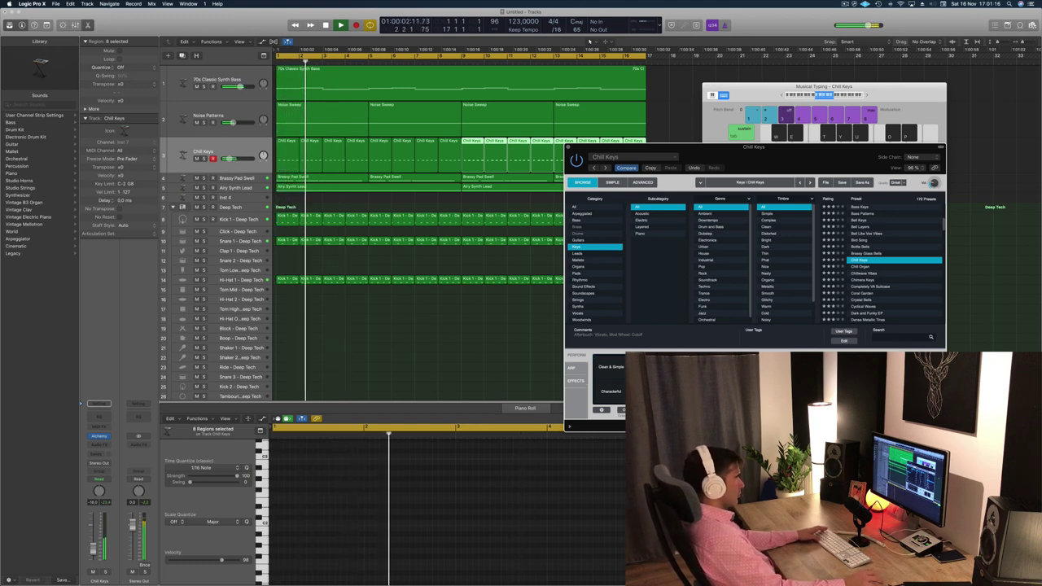
{"action": "key", "text": "Return"}
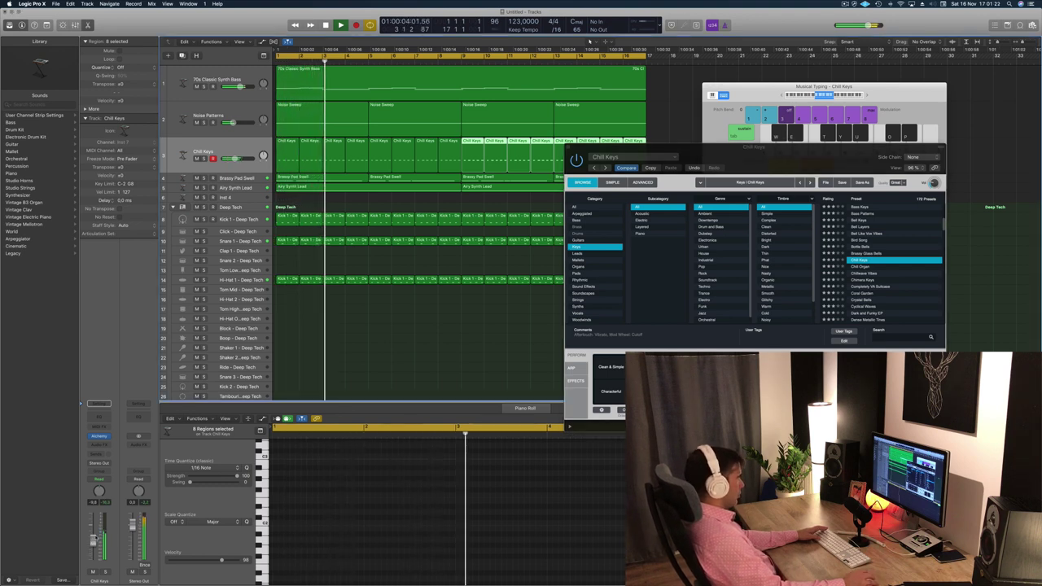
{"action": "key", "text": "Return"}
{"action": "left_click", "coordinate": [605, 388]}
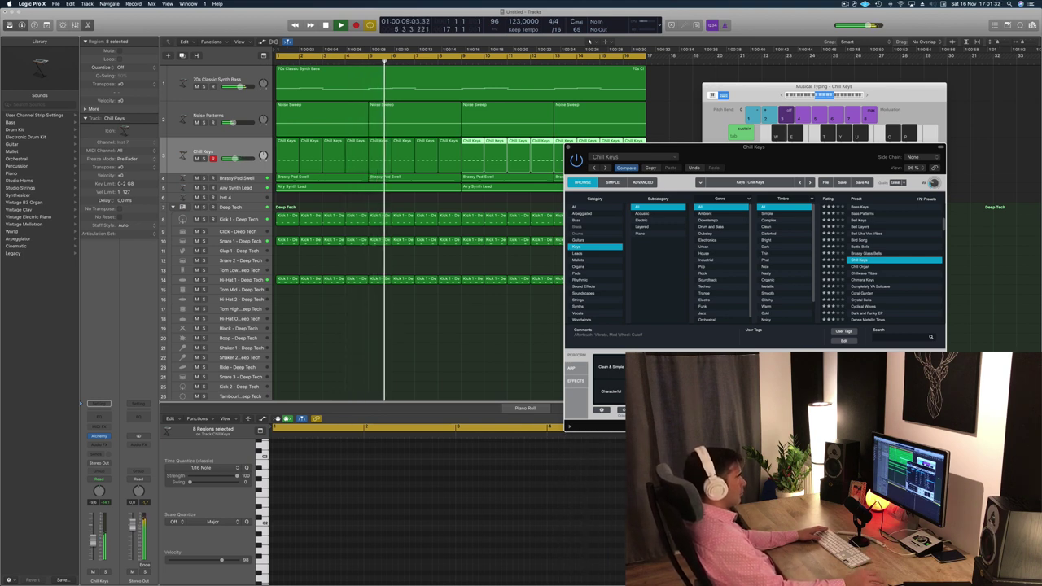
{"action": "key", "text": "Return"}
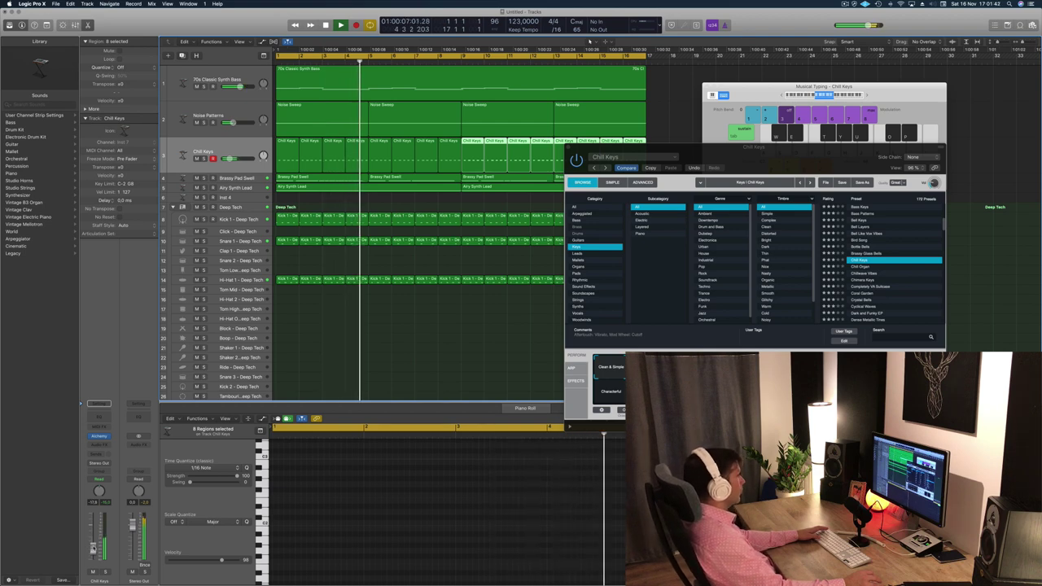
Step: Close the Alchemy window and deselect the Chill Keys regions
{"action": "left_click_drag", "start_coordinate": [763, 157], "coordinate": [672, 152]}
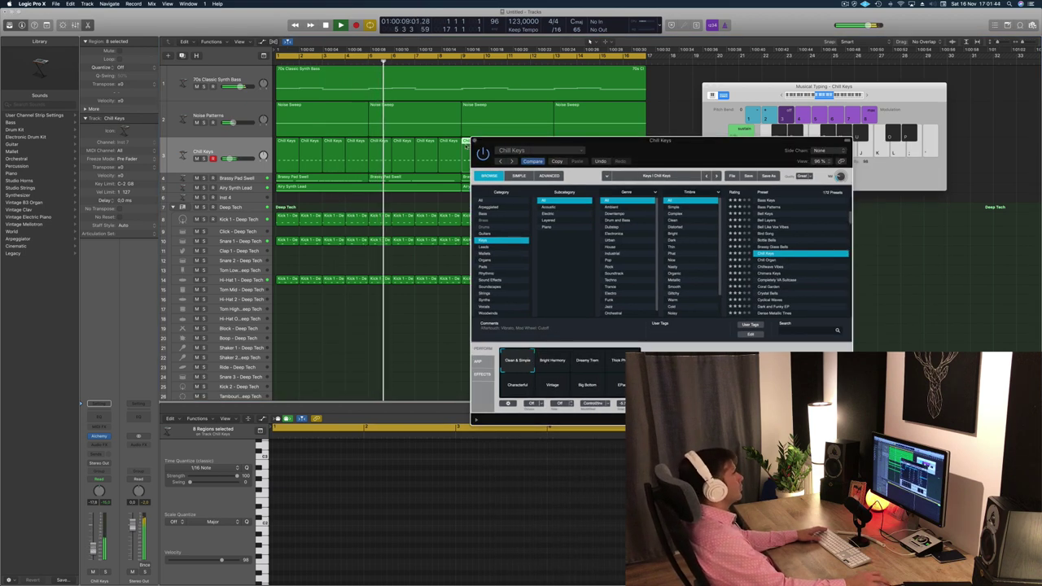
{"action": "left_click", "coordinate": [477, 143]}
{"action": "left_click", "coordinate": [337, 325]}
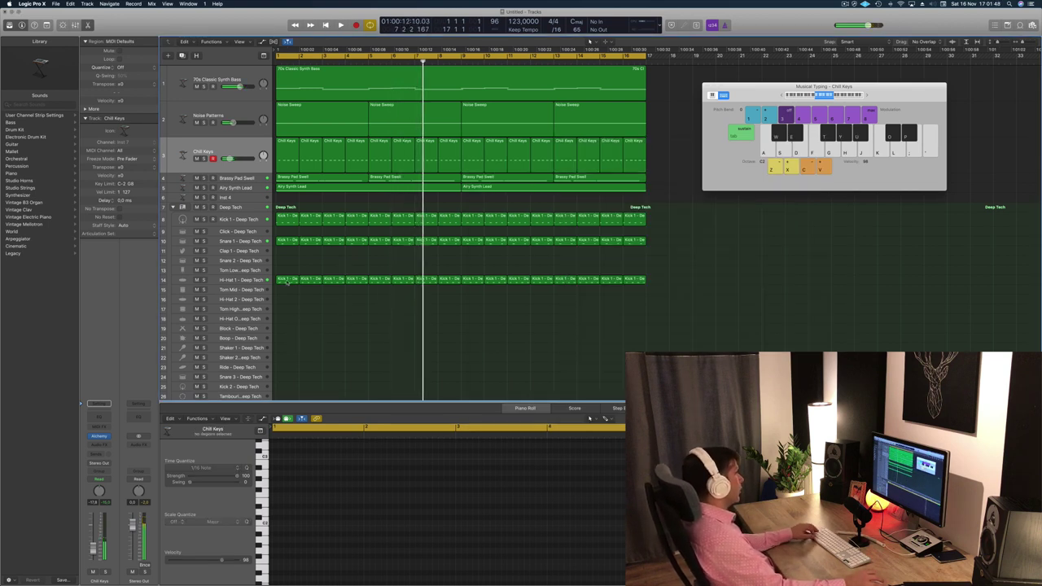
Step: Copy the bar 1 Hi-Hat 1 region onto the Tom Mid track and delete its first three notes
{"action": "left_click_drag", "start_coordinate": [287, 282], "coordinate": [288, 292]}
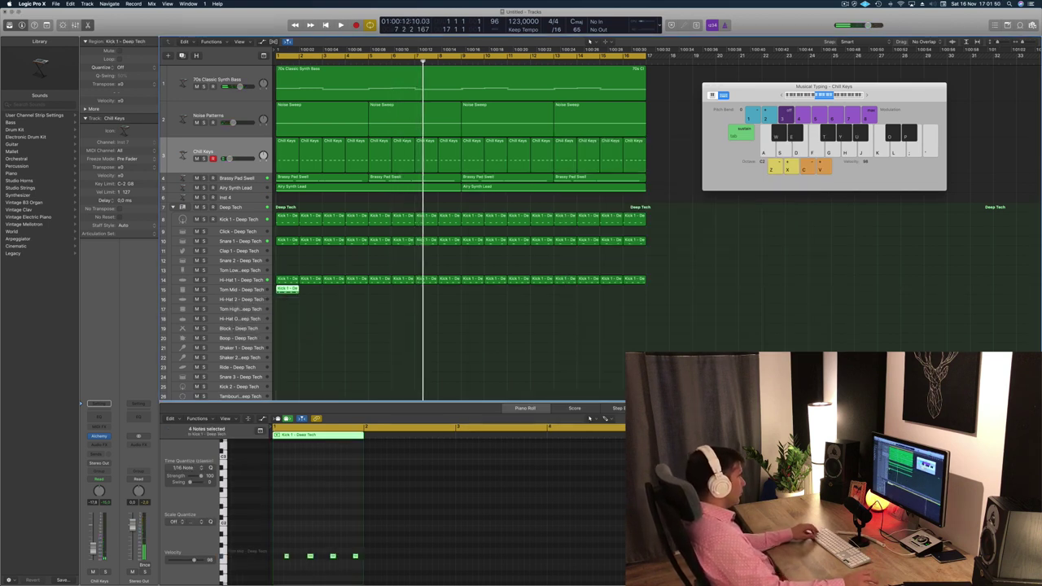
{"action": "left_click_drag", "start_coordinate": [279, 520], "coordinate": [336, 571]}
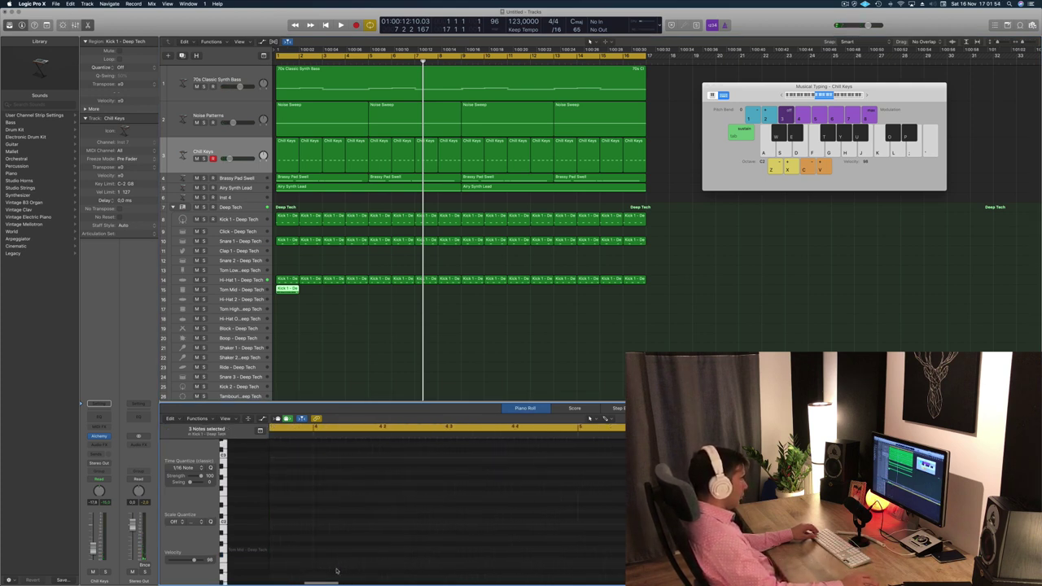
{"action": "scroll", "coordinate": [337, 571], "scroll_direction": "left", "scroll_amount": 10}
{"action": "left_click_drag", "start_coordinate": [460, 525], "coordinate": [549, 576]}
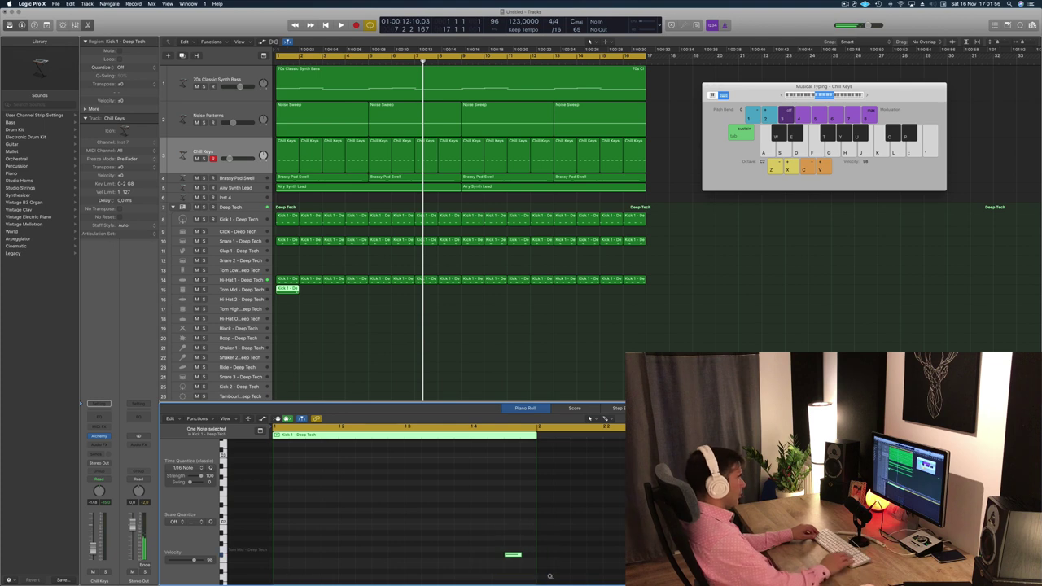
Step: Raise the remaining note to the Tom Mid pitch, copy it one beat earlier, and play back the tom pattern
{"action": "key", "text": "space"}
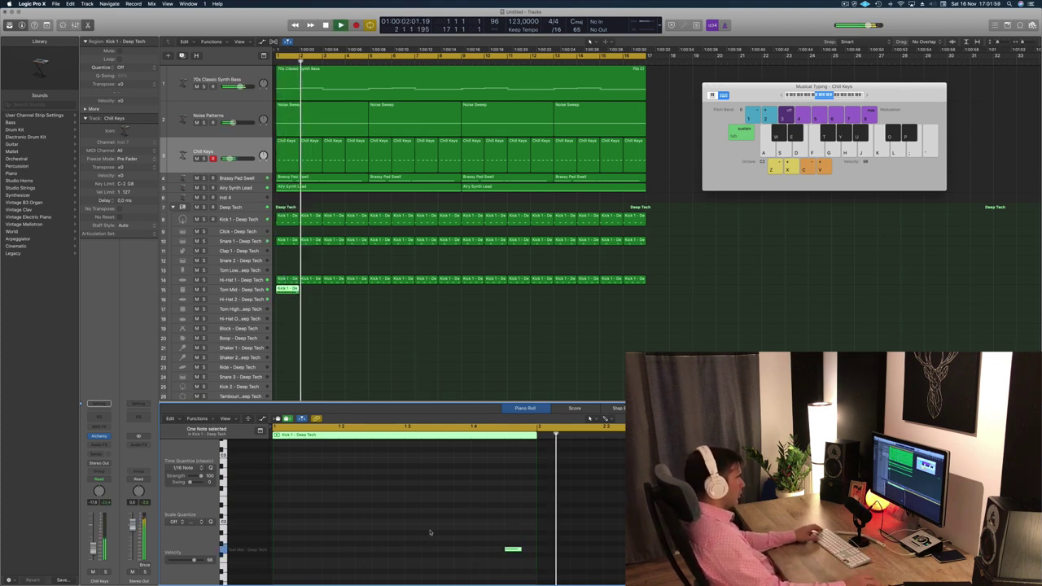
{"action": "key", "text": "space"}
{"action": "left_click_drag", "start_coordinate": [515, 550], "coordinate": [447, 553]}
{"action": "key", "text": "space"}
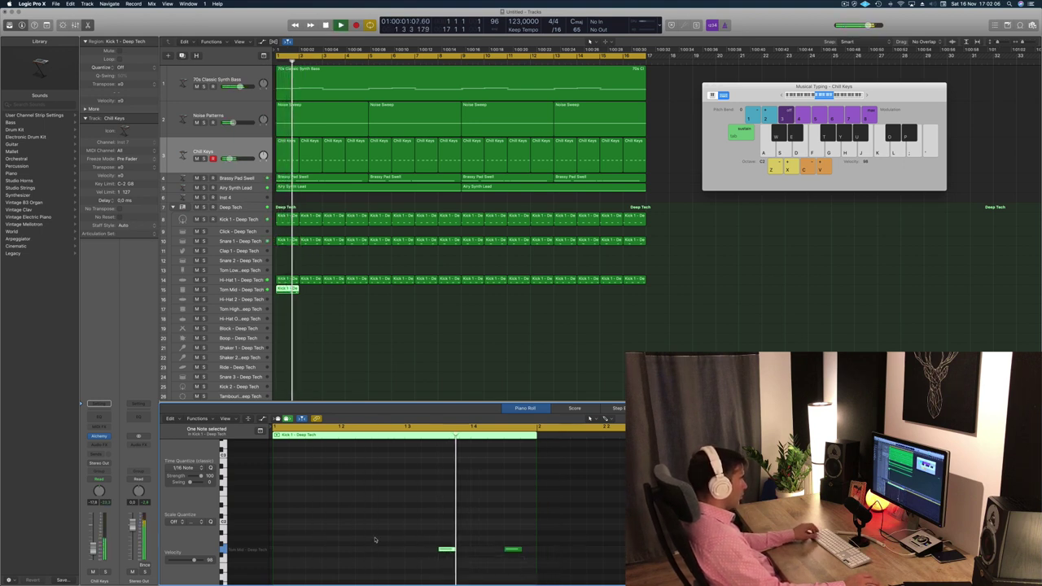
Step: Duplicate the one-bar Tom Mid region until the copies fill the loop up to bar 17
{"action": "left_click", "coordinate": [249, 289]}
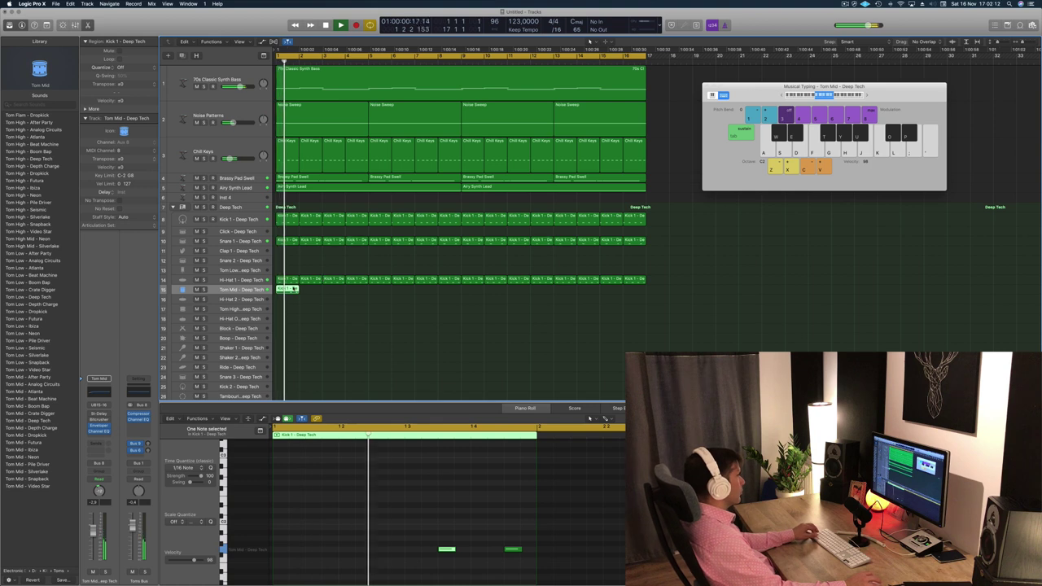
{"action": "left_click_drag", "start_coordinate": [294, 288], "coordinate": [380, 295]}
{"action": "left_click_drag", "start_coordinate": [473, 293], "coordinate": [282, 298]}
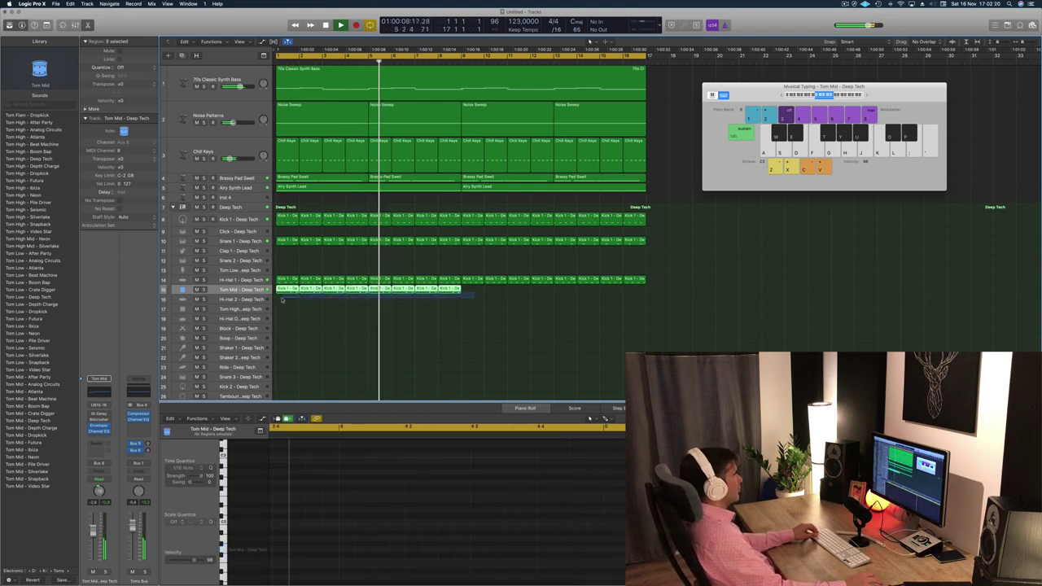
{"action": "left_click_drag", "start_coordinate": [372, 294], "coordinate": [473, 298]}
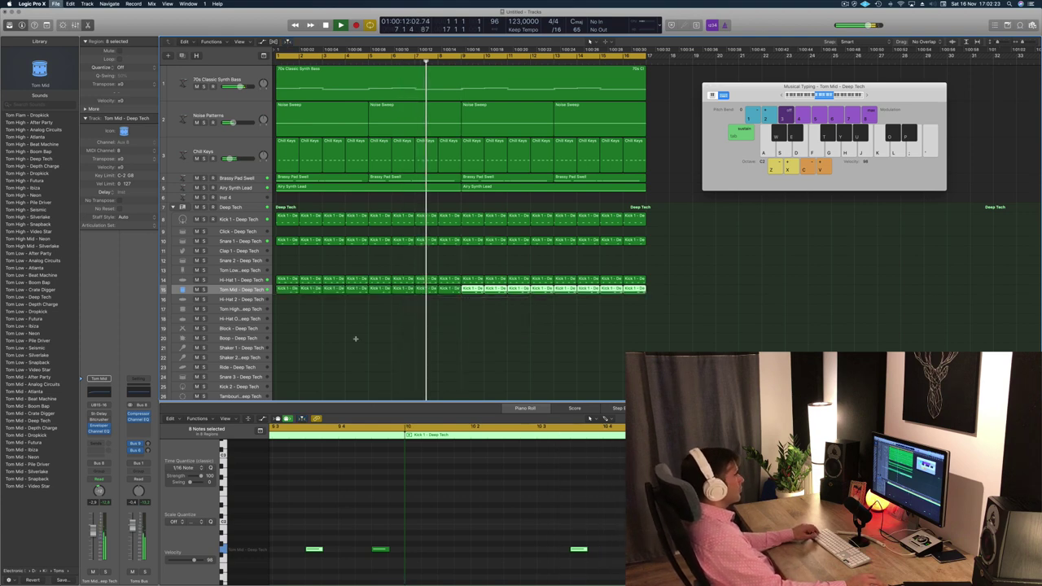
Step: Save the project as "Episode 28 guys"
{"action": "key", "text": "super+s"}
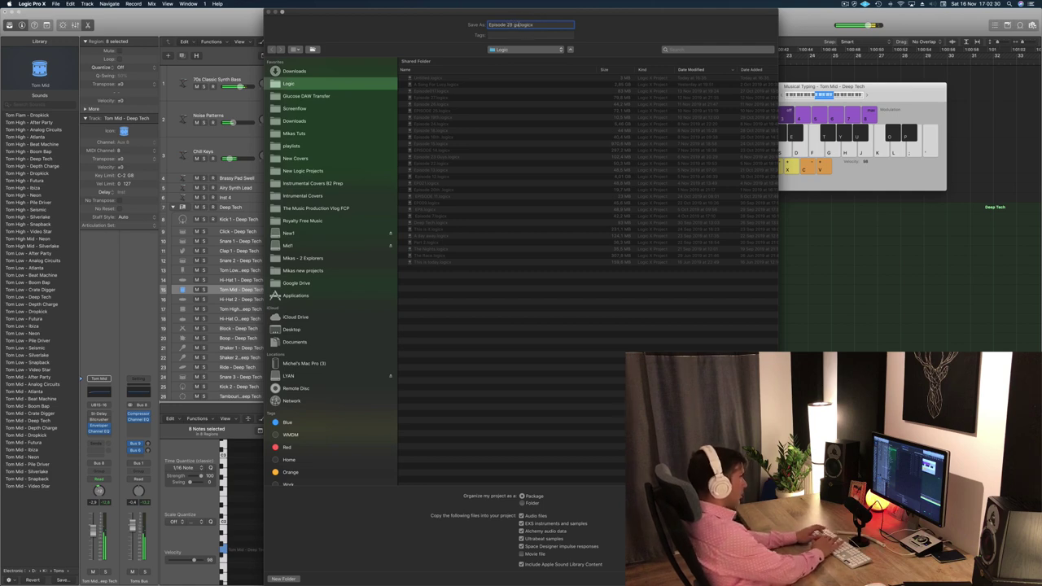
{"action": "key", "text": "Return"}
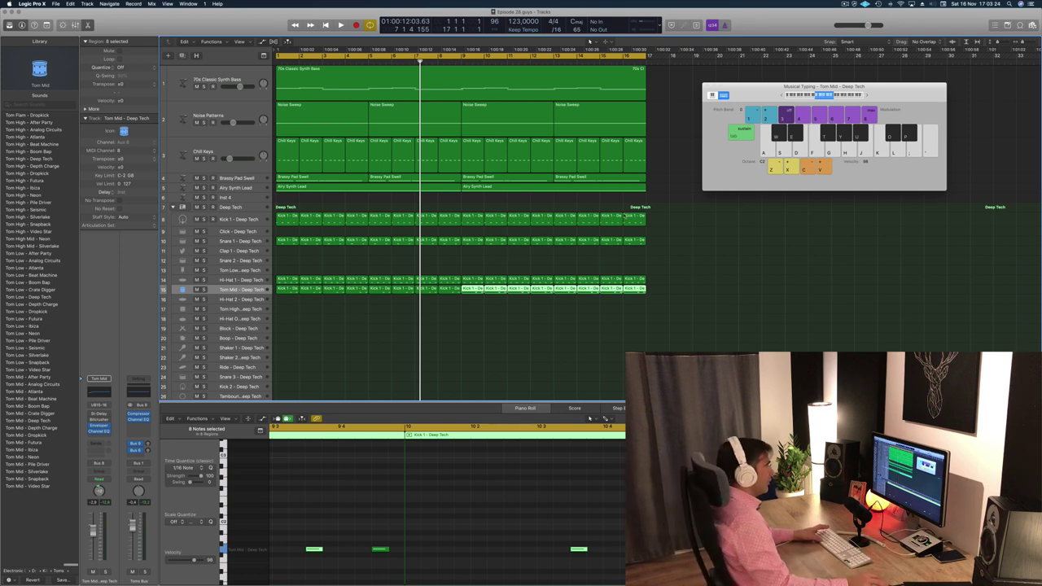
Step: Replay the arrangement from the beginning and lower the Tom Mid track's volume to -4.4 dB
{"action": "key", "text": "space"}
{"action": "left_click", "coordinate": [361, 344]}
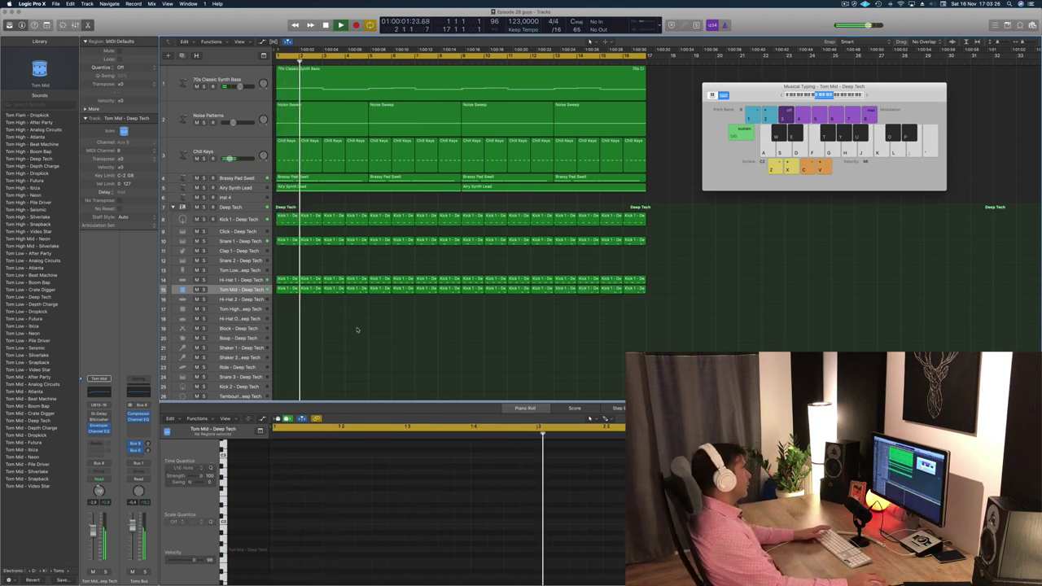
{"action": "key", "text": "space"}
{"action": "key", "text": "space"}
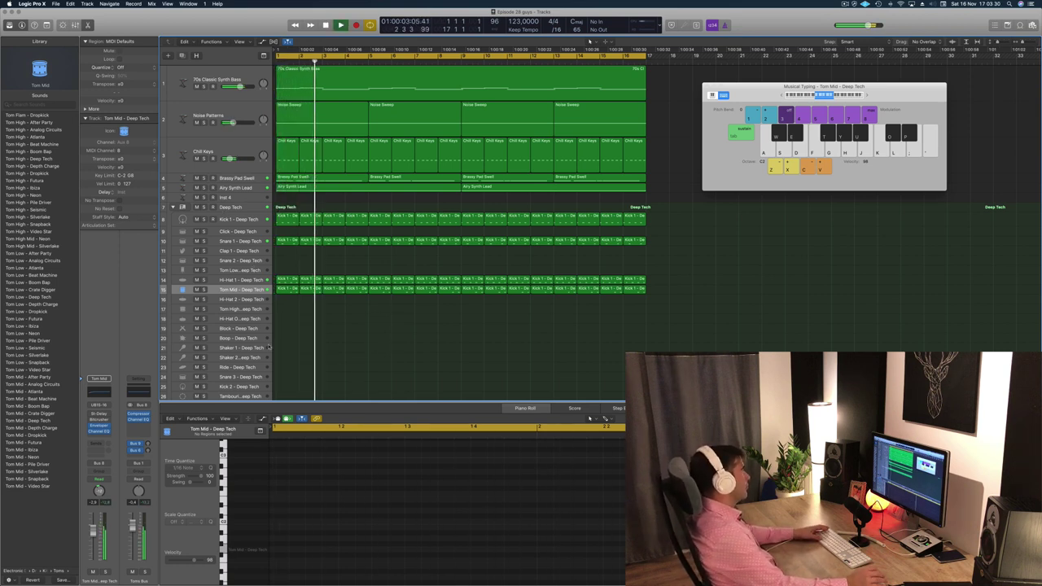
{"action": "left_click", "coordinate": [242, 291]}
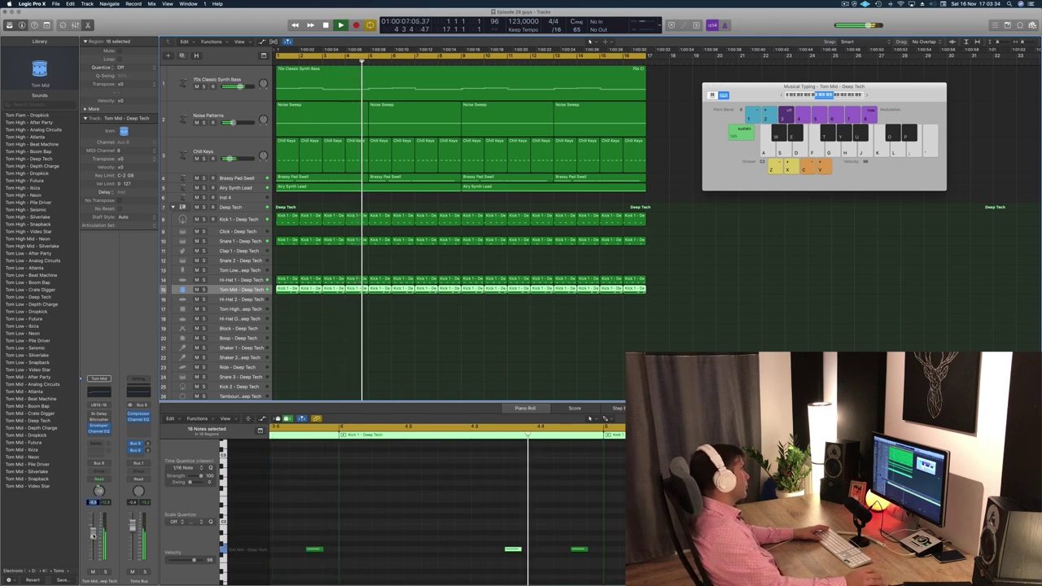
{"action": "left_click", "coordinate": [299, 345]}
{"action": "key", "text": "space"}
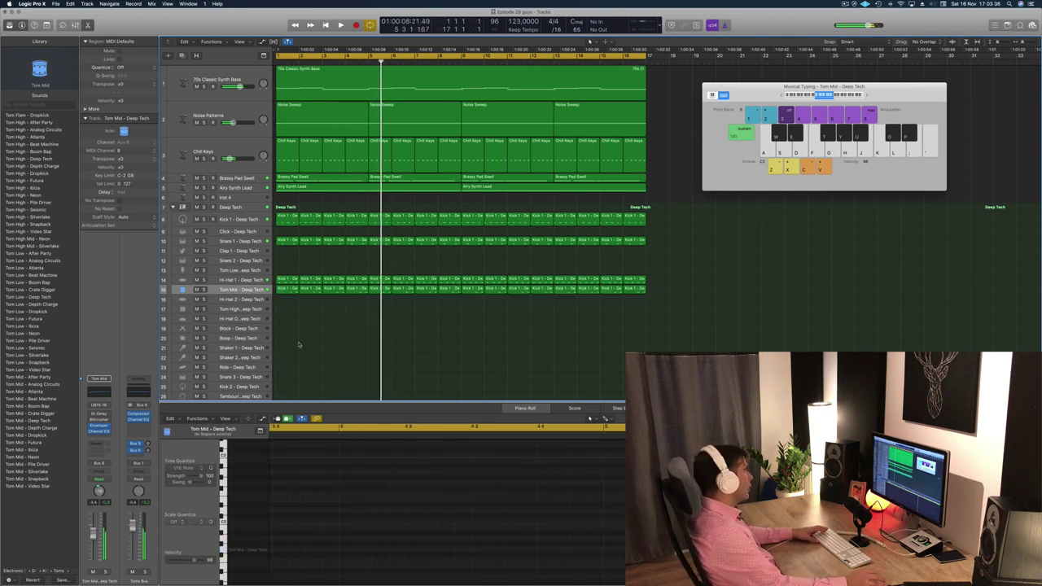
Step: Copy the bar 1 Hi-Hat 1 region to the Clap 1 track and reduce it to a single clap note on the downbeat
{"action": "scroll", "coordinate": [299, 345], "scroll_direction": "down", "scroll_amount": 3}
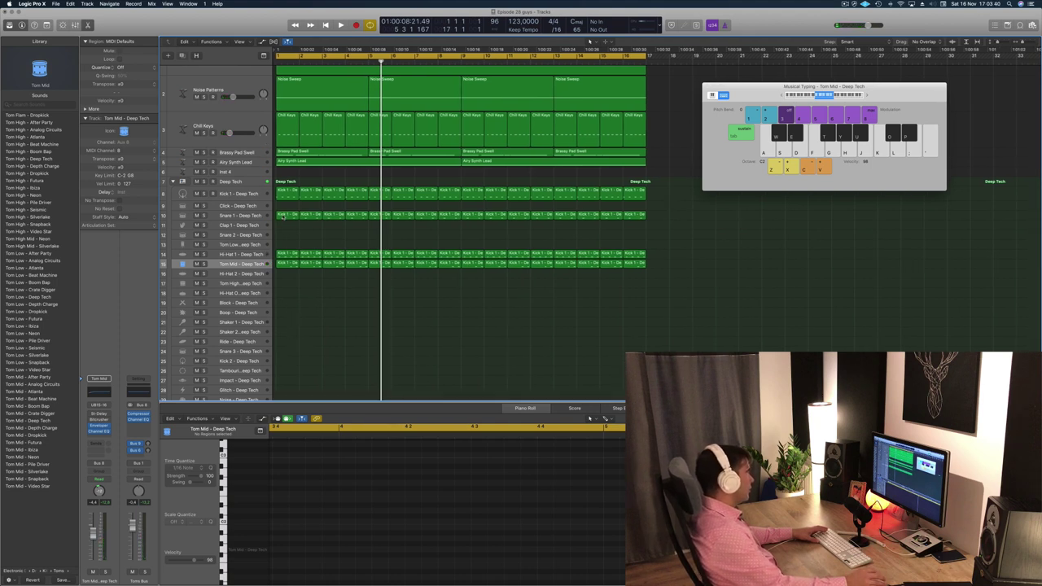
{"action": "left_click_drag", "start_coordinate": [286, 254], "coordinate": [294, 193]}
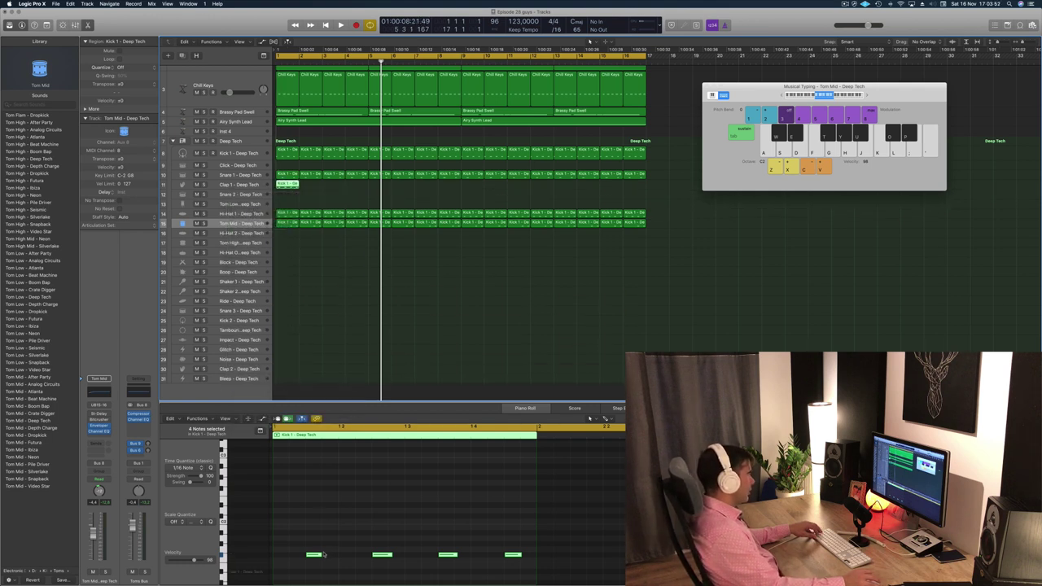
{"action": "left_click", "coordinate": [314, 554]}
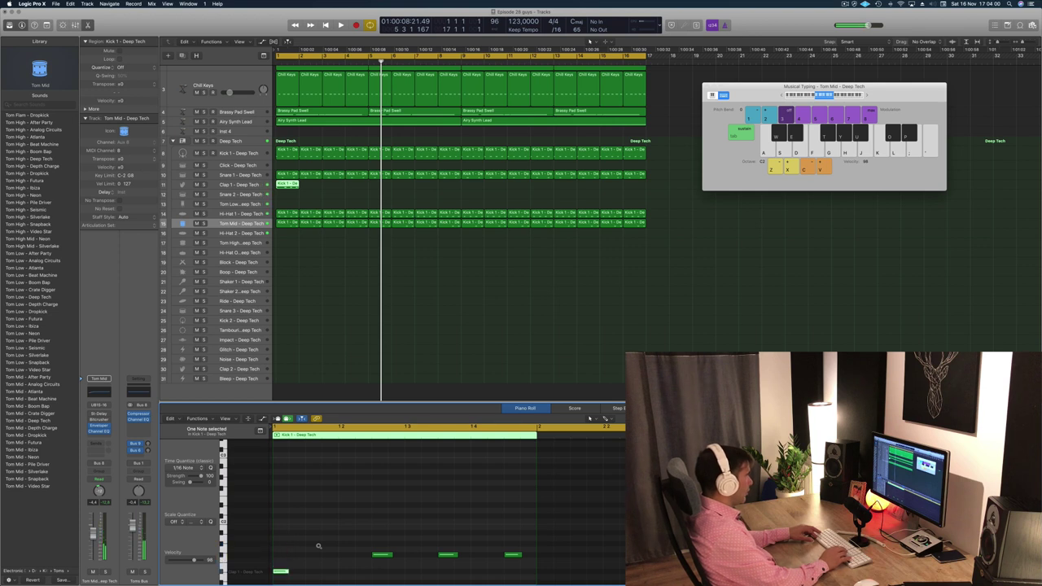
{"action": "key", "text": "space"}
{"action": "key", "text": "space"}
{"action": "left_click_drag", "start_coordinate": [359, 535], "coordinate": [512, 560]}
{"action": "key", "text": "Delete"}
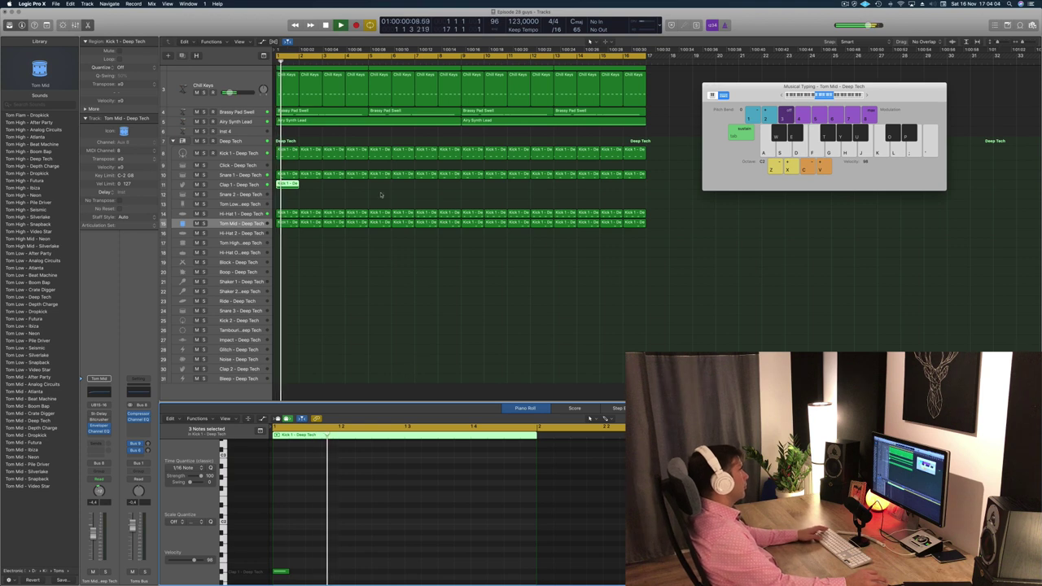
Step: Duplicate the one-bar Clap 1 region across bars 1 to 8 and 13 to 16, and start playback
{"action": "left_click_drag", "start_coordinate": [295, 185], "coordinate": [318, 193]}
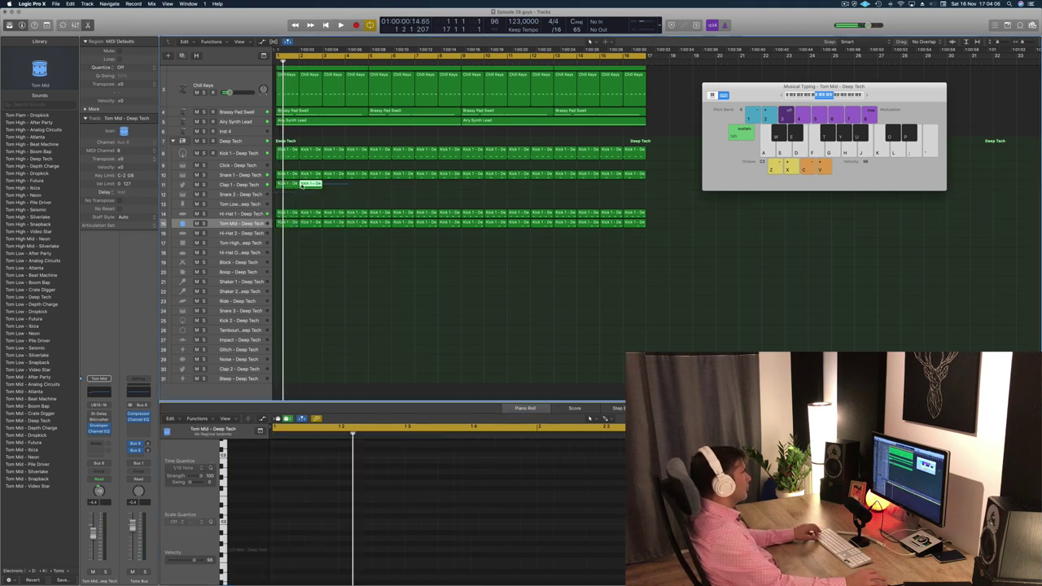
{"action": "left_click", "coordinate": [292, 185], "text": "shift"}
{"action": "left_click_drag", "start_coordinate": [291, 185], "coordinate": [569, 193]}
{"action": "key", "text": "space"}
Step: Open the Clap 1 track's Stereo Delay and set its output mix to 59% left and 55% right
{"action": "left_click", "coordinate": [253, 185]}
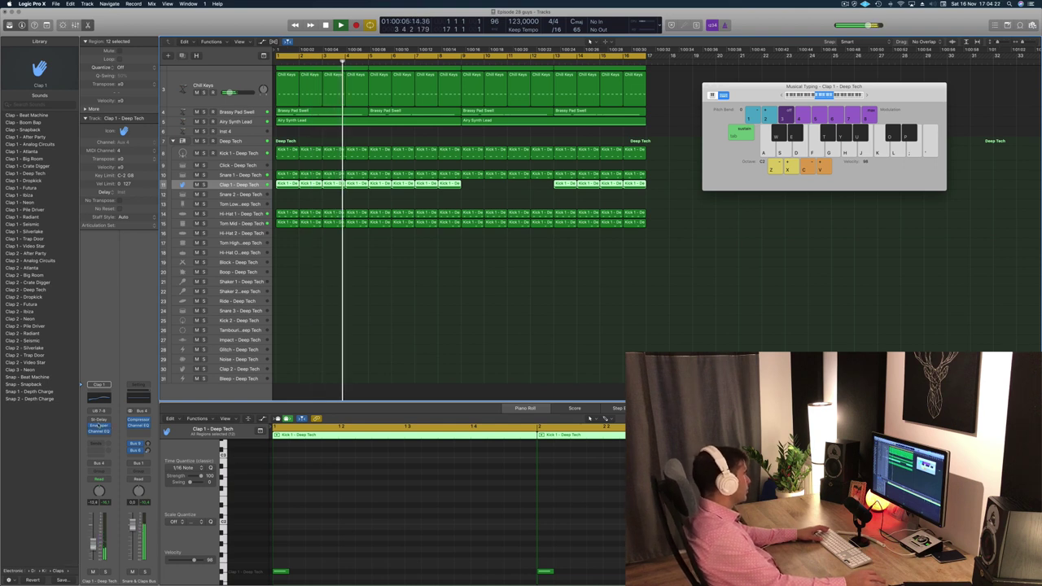
{"action": "left_click", "coordinate": [100, 420]}
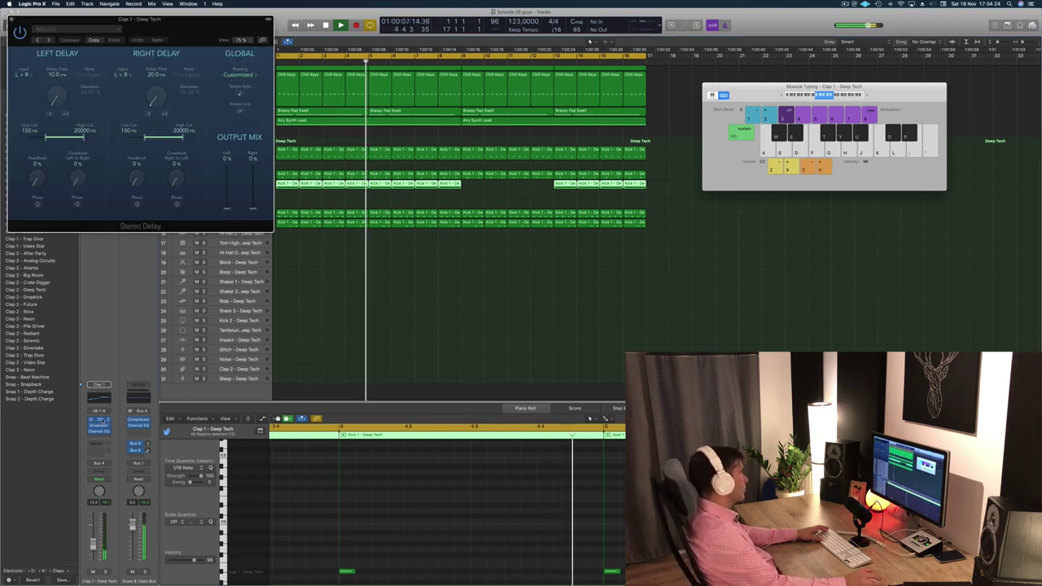
{"action": "left_click_drag", "start_coordinate": [175, 22], "coordinate": [362, 135]}
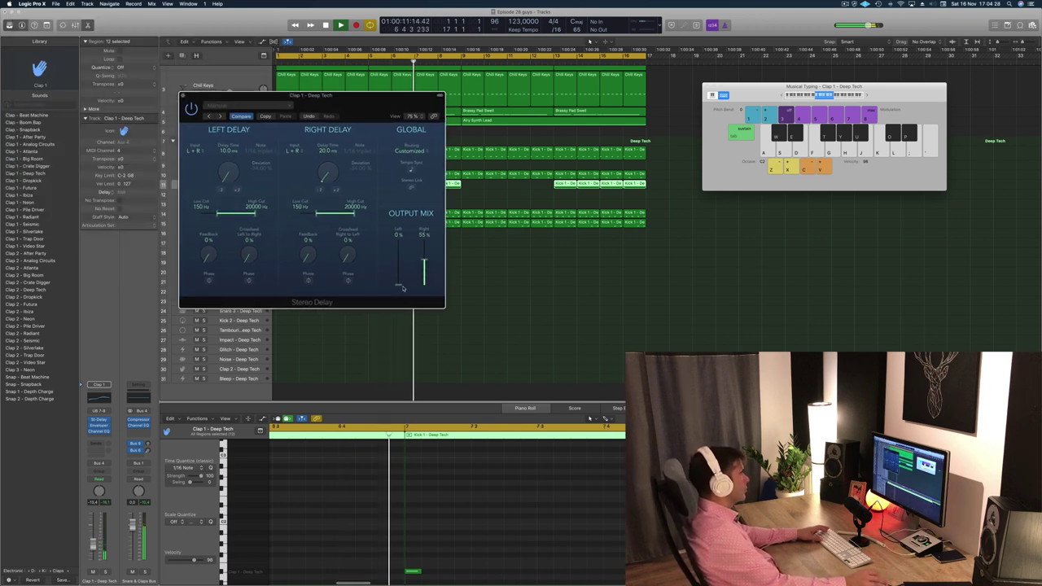
{"action": "left_click_drag", "start_coordinate": [399, 286], "coordinate": [399, 263]}
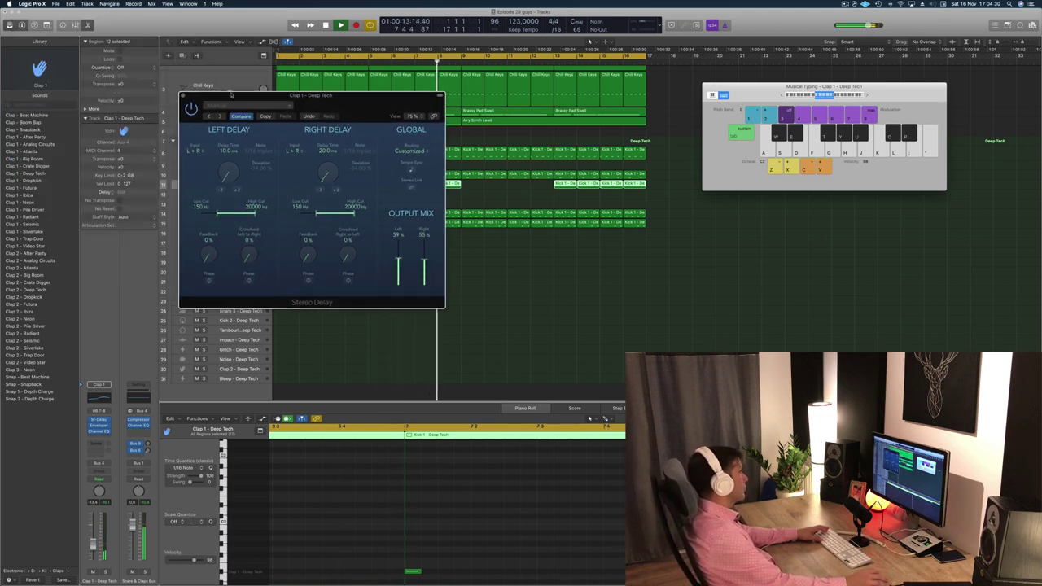
{"action": "left_click", "coordinate": [231, 105]}
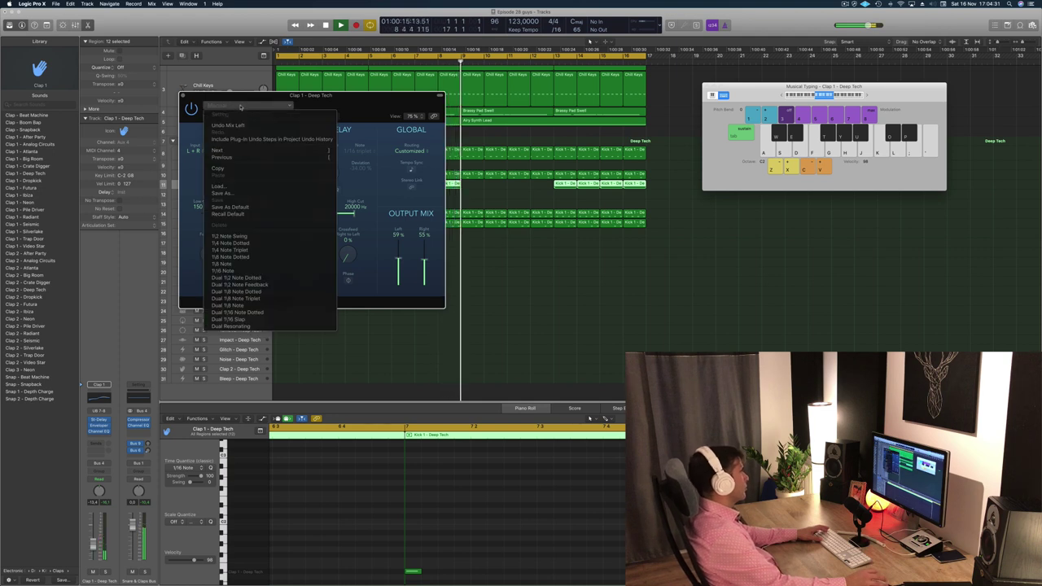
{"action": "left_click", "coordinate": [333, 102]}
Step: Copy the four Clap 1 regions from bar 13 into the gap at bars 9 to 12 and close the Stereo Delay
{"action": "key", "text": "space"}
{"action": "left_click_drag", "start_coordinate": [528, 192], "coordinate": [678, 189]}
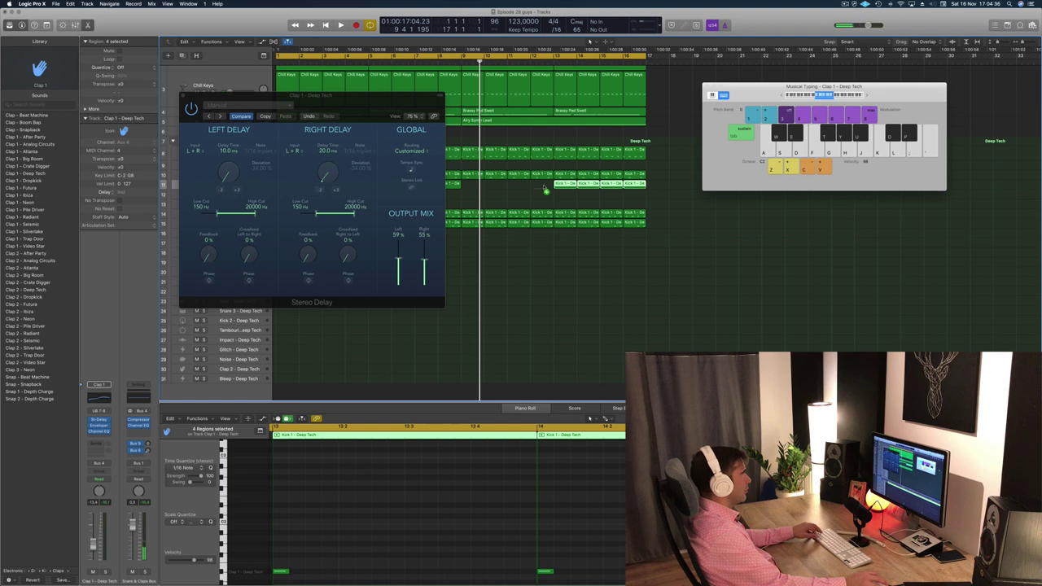
{"action": "left_click_drag", "start_coordinate": [543, 189], "coordinate": [565, 190]}
{"action": "key", "text": "space"}
{"action": "left_click_drag", "start_coordinate": [350, 96], "coordinate": [491, 100]}
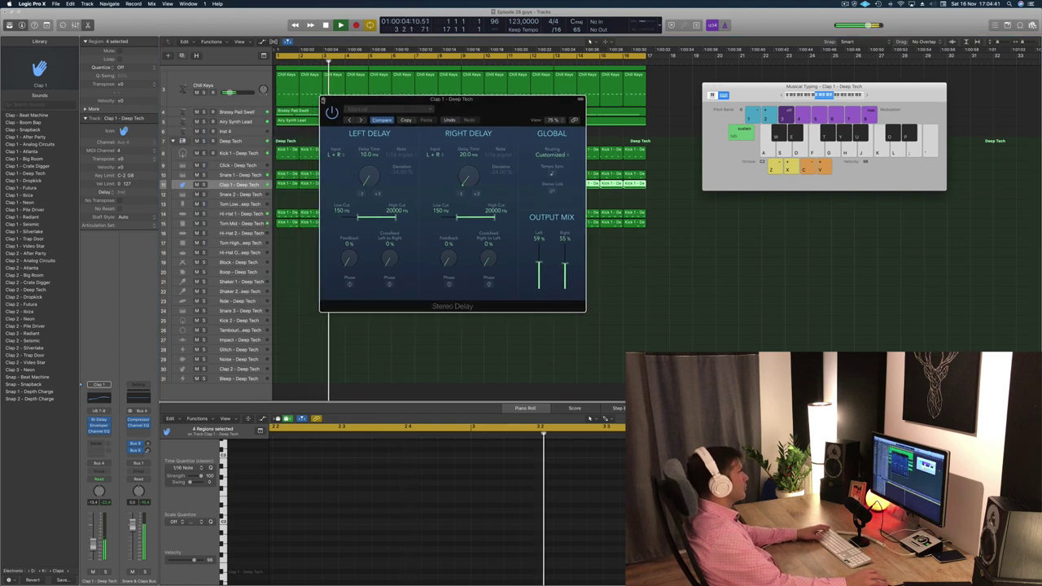
{"action": "left_click", "coordinate": [323, 100]}
{"action": "key", "text": "space"}
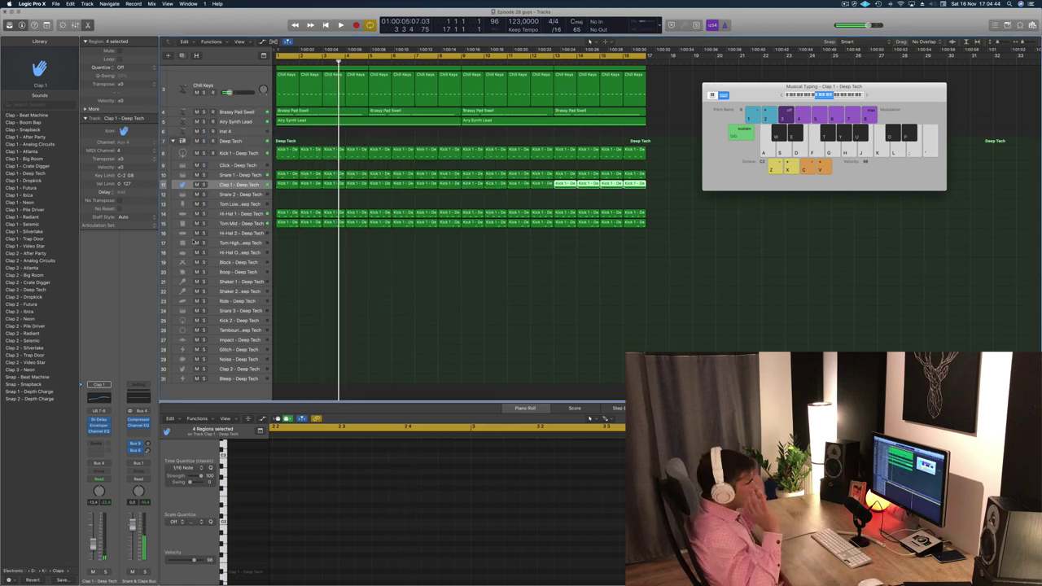
Step: Replay the arrangement from the beginning to check how the tom and clap parts sit in the mix
{"action": "scroll", "coordinate": [229, 260], "scroll_direction": "up", "scroll_amount": 5}
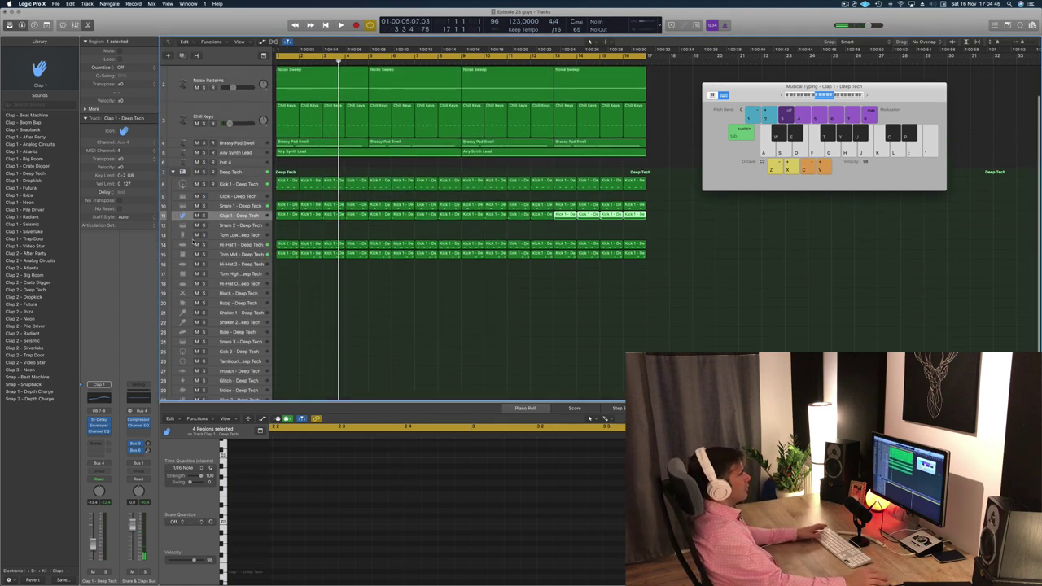
{"action": "key", "text": "space"}
{"action": "key", "text": "space"}
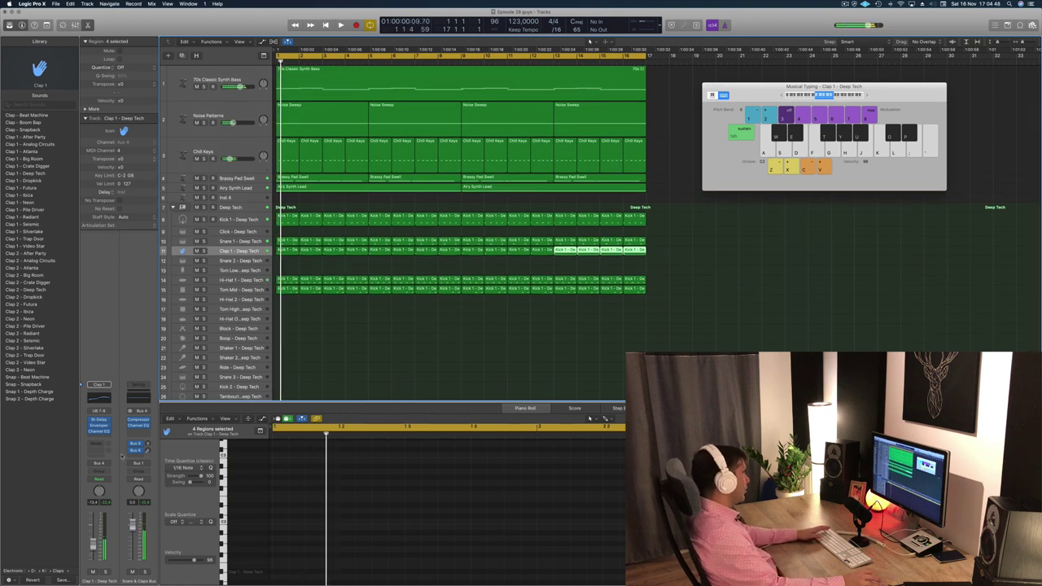
{"action": "key", "text": "space"}
{"action": "left_click", "coordinate": [318, 342]}
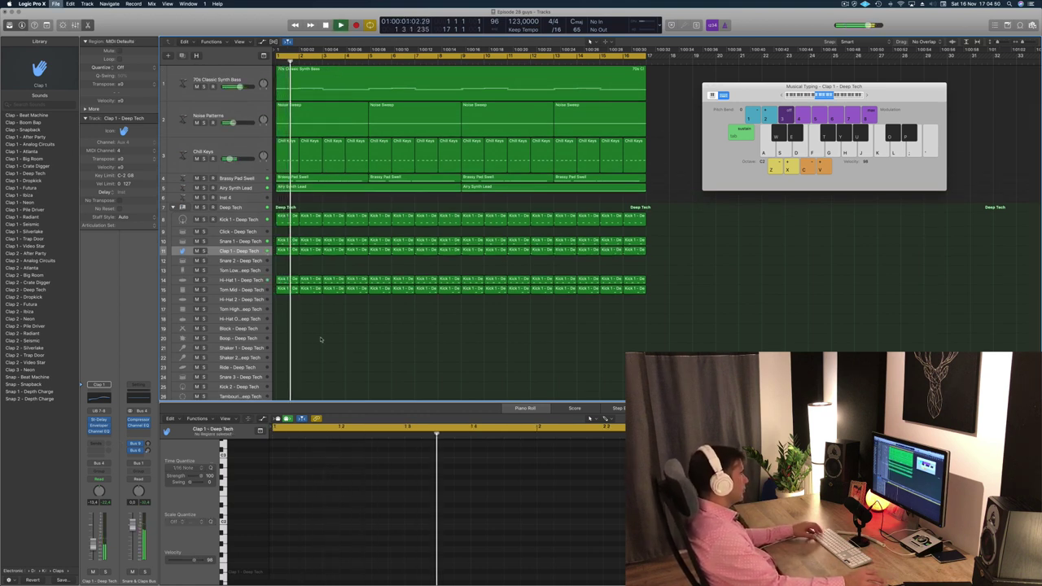
{"action": "scroll", "coordinate": [320, 344], "scroll_direction": "down", "scroll_amount": 2}
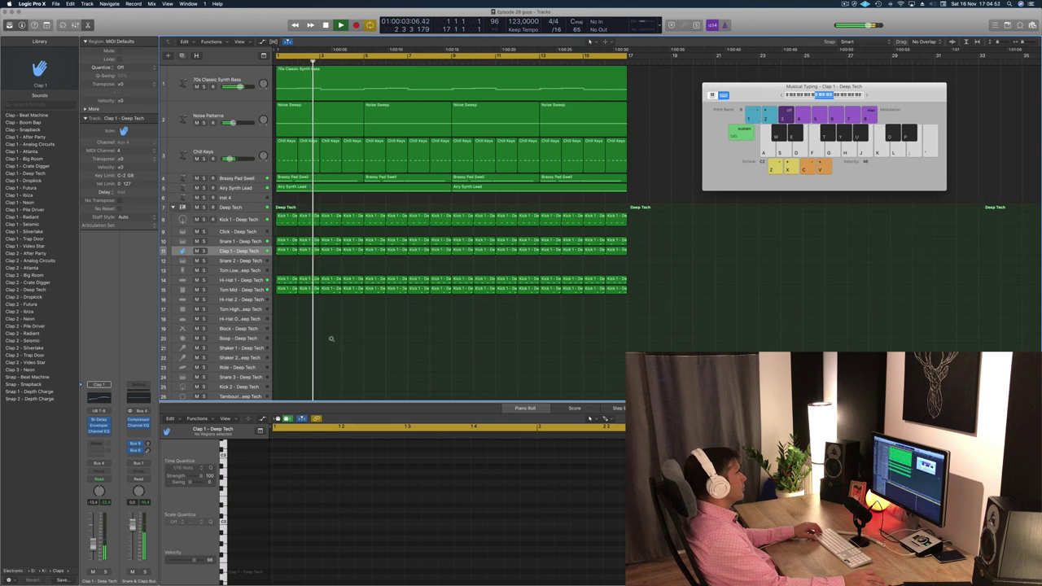
{"action": "scroll", "coordinate": [332, 341], "scroll_direction": "up", "scroll_amount": 1}
{"action": "scroll", "coordinate": [328, 342], "scroll_direction": "down", "scroll_amount": 2}
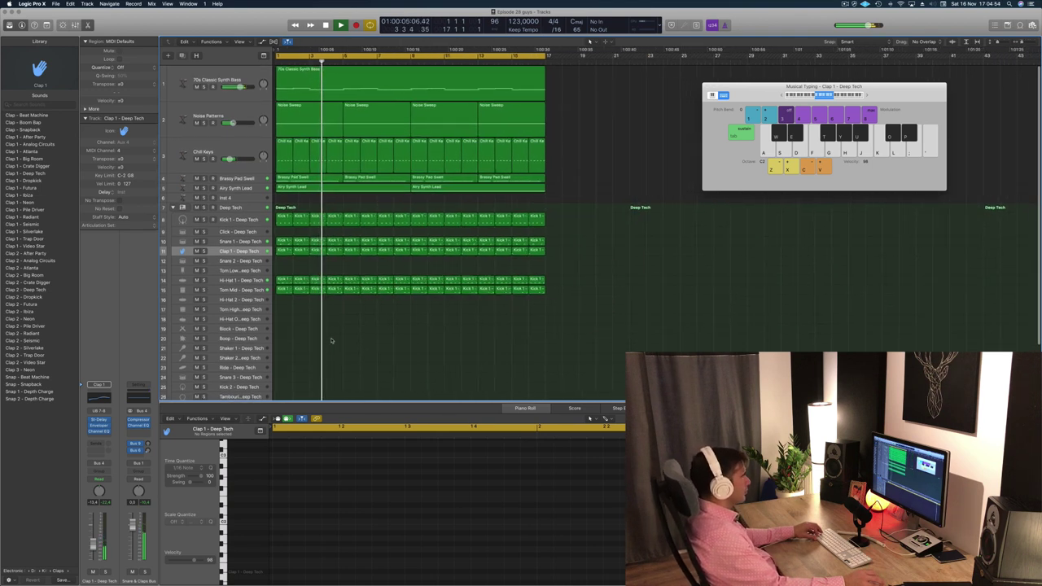
{"action": "scroll", "coordinate": [342, 342], "scroll_direction": "up", "scroll_amount": 1}
{"action": "key", "text": "space"}
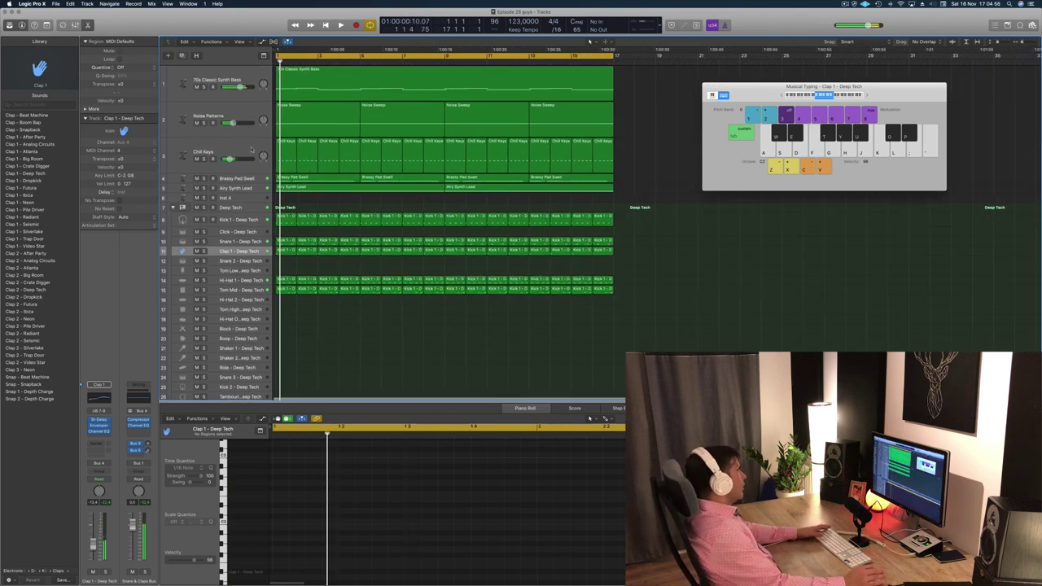
Step: Raise the second Perform knob of the Noise Patterns track's Alchemy to 100%, close the synth and replay the arrangement from the beginning
{"action": "left_click", "coordinate": [238, 113]}
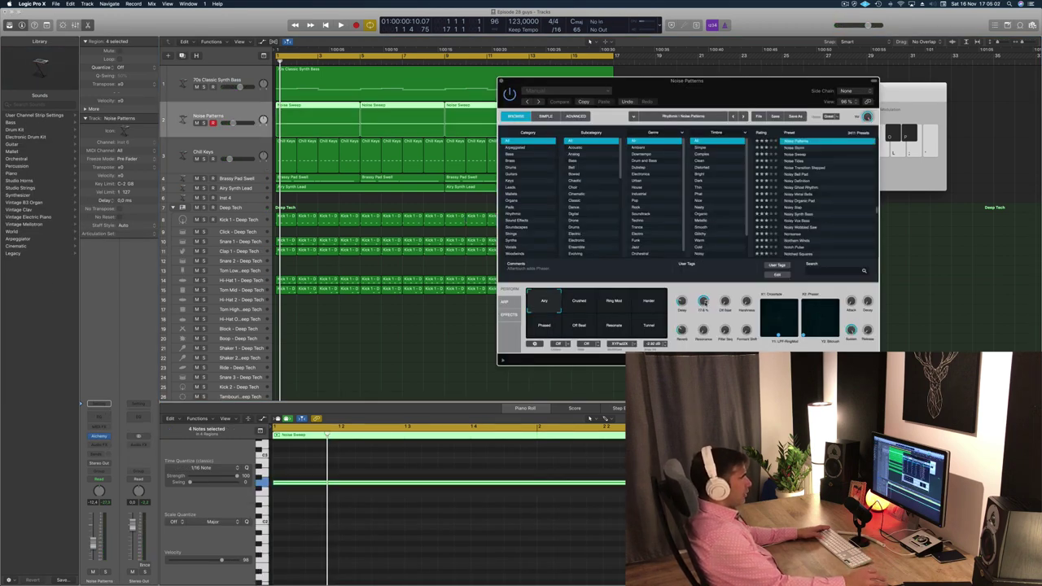
{"action": "key", "text": "space"}
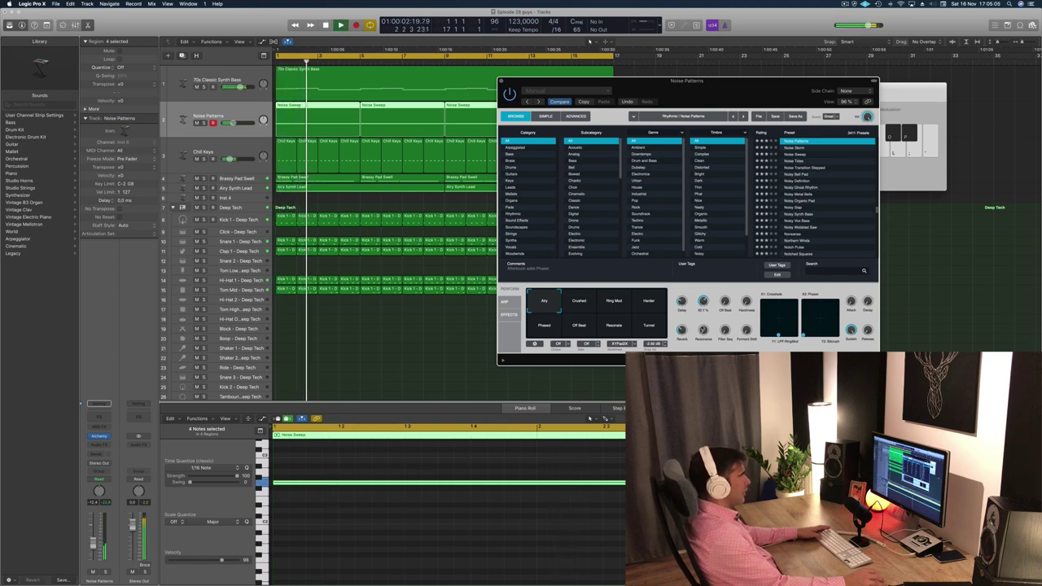
{"action": "left_click_drag", "start_coordinate": [735, 88], "coordinate": [628, 122]}
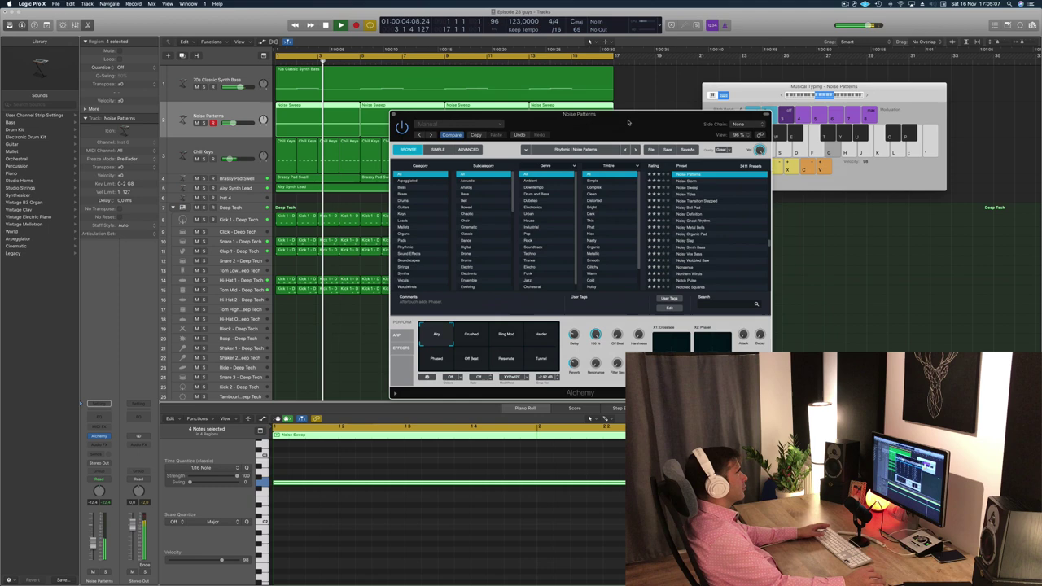
{"action": "key", "text": "space"}
{"action": "left_click", "coordinate": [393, 115]}
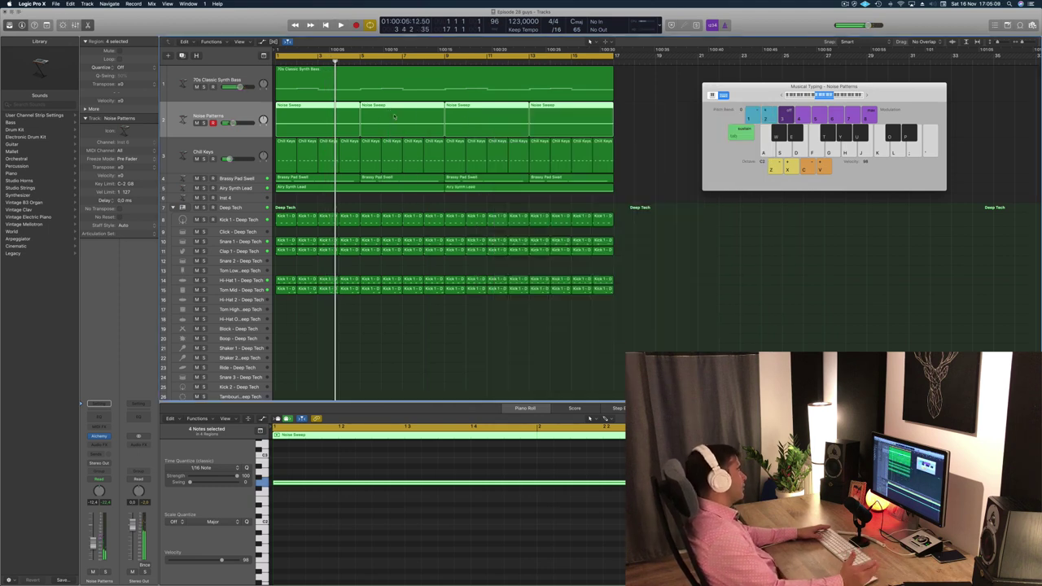
{"action": "key", "text": "Return"}
{"action": "key", "text": "space"}
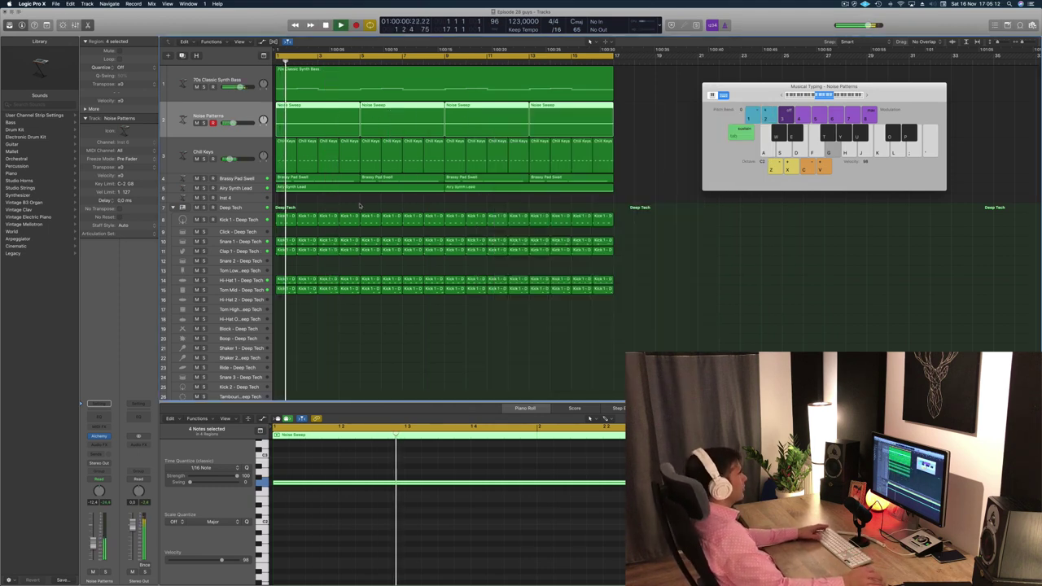
{"action": "left_click", "coordinate": [421, 335]}
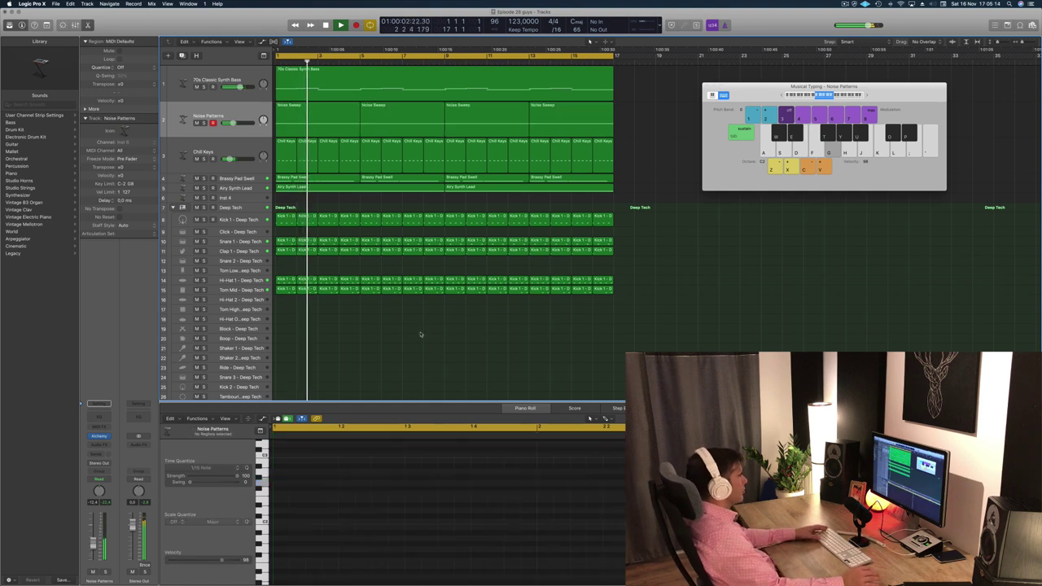
Step: Copy the first one-bar Tom Mid region onto the Tom High track and transpose its two notes to the Tom High pitch
{"action": "scroll", "coordinate": [371, 340], "scroll_direction": "down", "scroll_amount": 2}
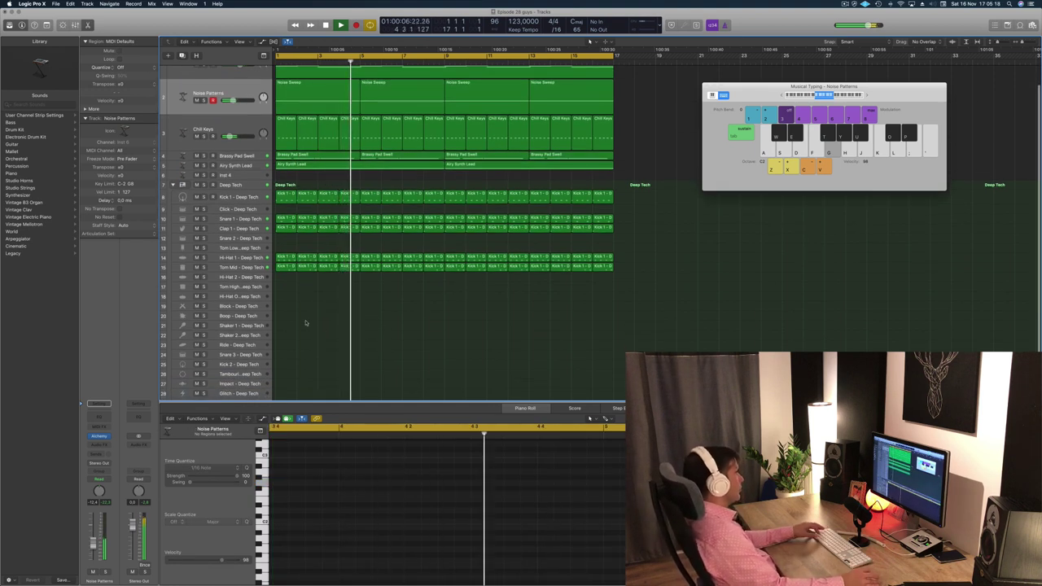
{"action": "left_click", "coordinate": [289, 258]}
{"action": "left_click_drag", "start_coordinate": [287, 270], "coordinate": [287, 292]}
{"action": "left_click_drag", "start_coordinate": [362, 516], "coordinate": [532, 565]}
{"action": "key", "text": "alt+Up"}
{"action": "key", "text": "alt+Up"}
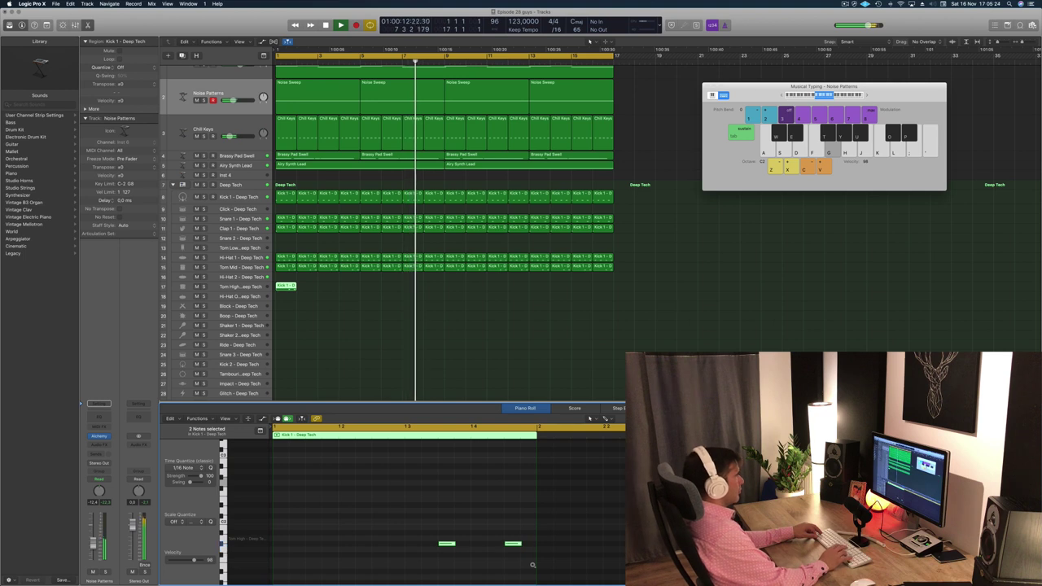
Step: Nudge both notes of the Tom High region five sixteenths earlier
{"action": "key", "text": "alt+Left"}
{"action": "key", "text": "alt+Left"}
{"action": "key", "text": "alt+Left"}
{"action": "key", "text": "alt+Left"}
{"action": "key", "text": "alt+Left"}
{"action": "key", "text": "alt+Left"}
{"action": "key", "text": "alt+Left"}
{"action": "key", "text": "alt+Left"}
{"action": "key", "text": "alt+Left"}
{"action": "key", "text": "alt+Left"}
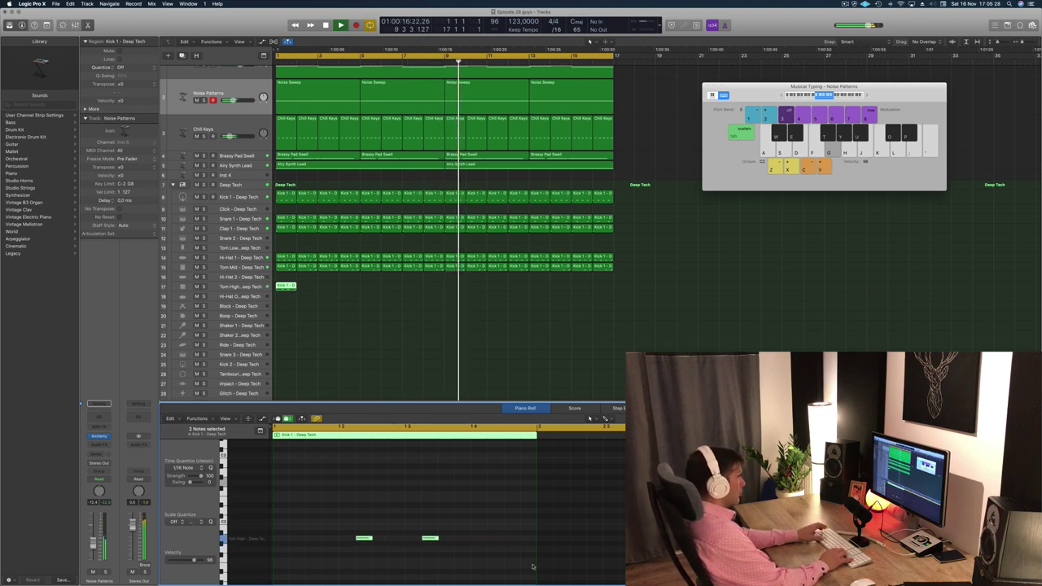
Step: Nudge both Tom High notes another three sixteenths earlier, restarting playback from bar 1 to check their timing
{"action": "key", "text": "Return"}
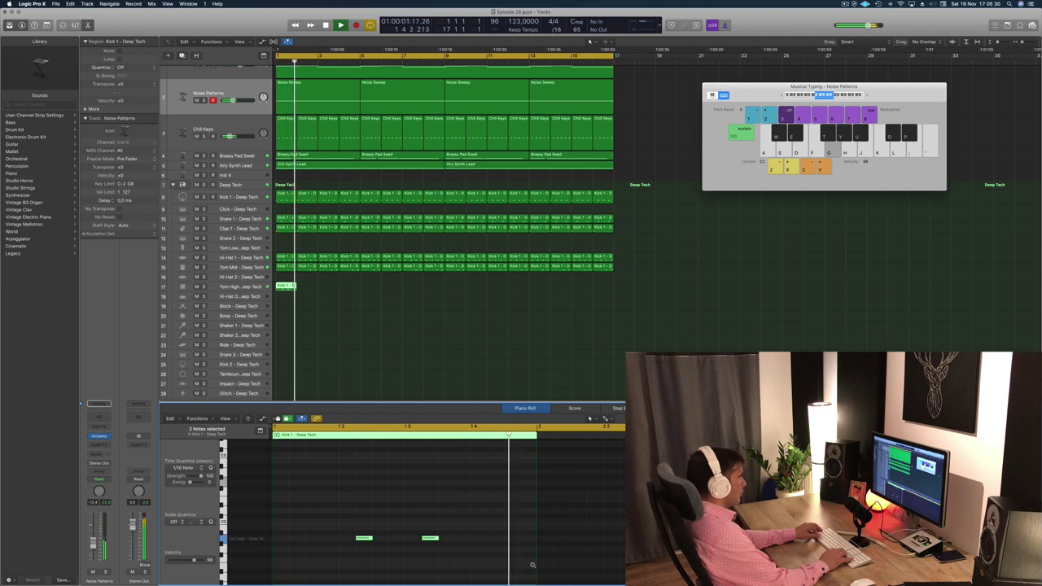
{"action": "key", "text": "alt+Left"}
{"action": "key", "text": "alt+Left"}
{"action": "key", "text": "alt+Left"}
{"action": "key", "text": "alt+Left"}
{"action": "key", "text": "Return"}
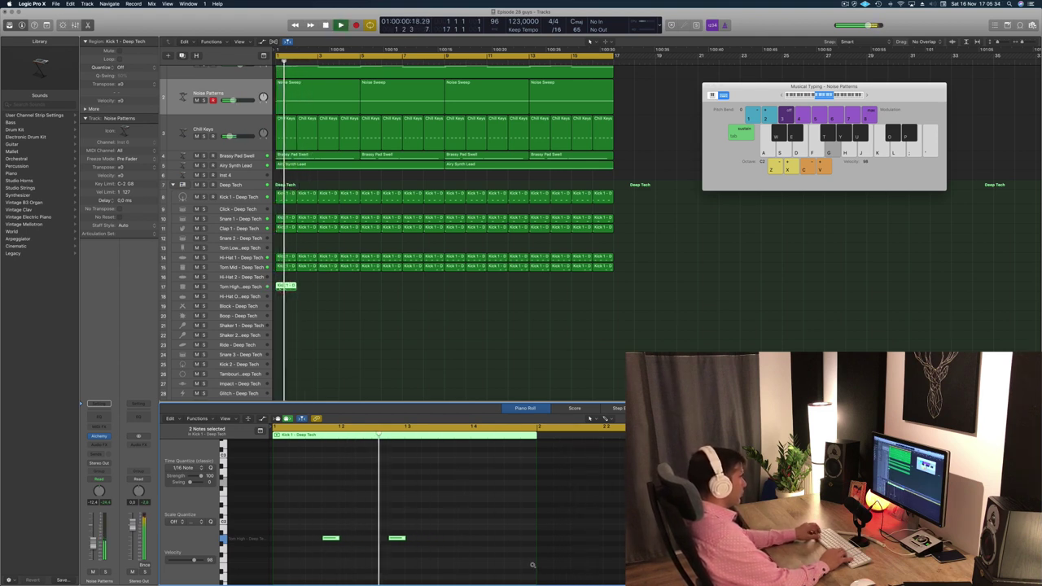
{"action": "key", "text": "alt+Left"}
{"action": "key", "text": "alt+Left"}
{"action": "key", "text": "Return"}
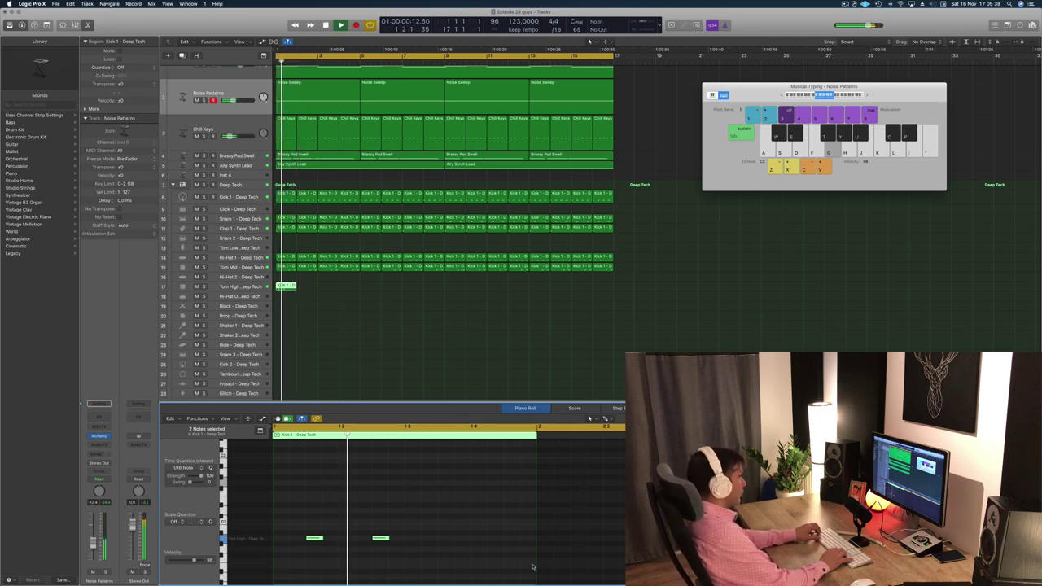
{"action": "key", "text": "space"}
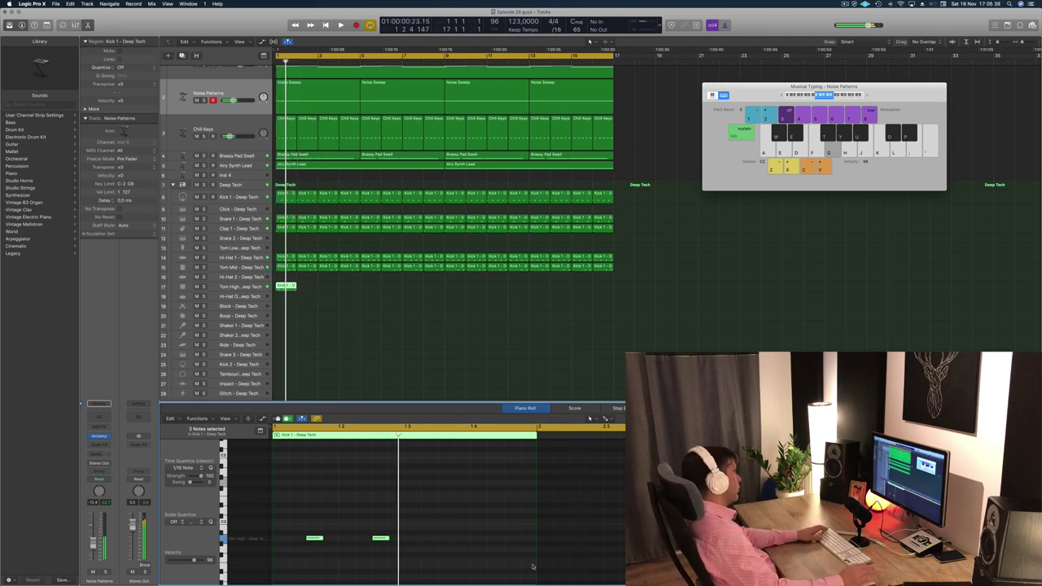
{"action": "key", "text": "space"}
Step: Set the Tom High track's volume to -3.1 dB and move its second note three sixteenths later
{"action": "left_click", "coordinate": [253, 288]}
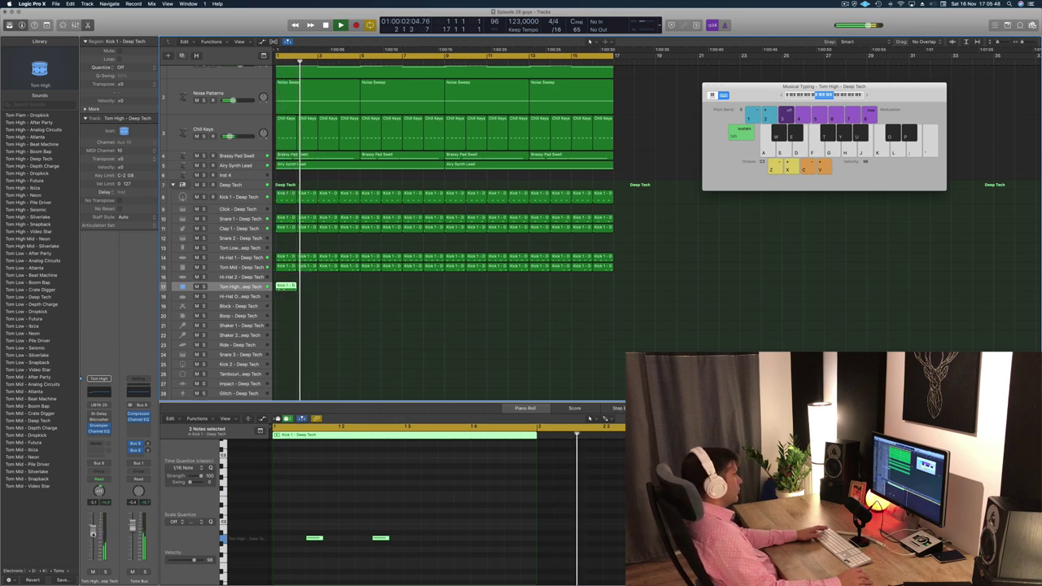
{"action": "left_click_drag", "start_coordinate": [296, 518], "coordinate": [431, 565]}
{"action": "key", "text": "space"}
{"action": "left_click_drag", "start_coordinate": [382, 539], "coordinate": [431, 539]}
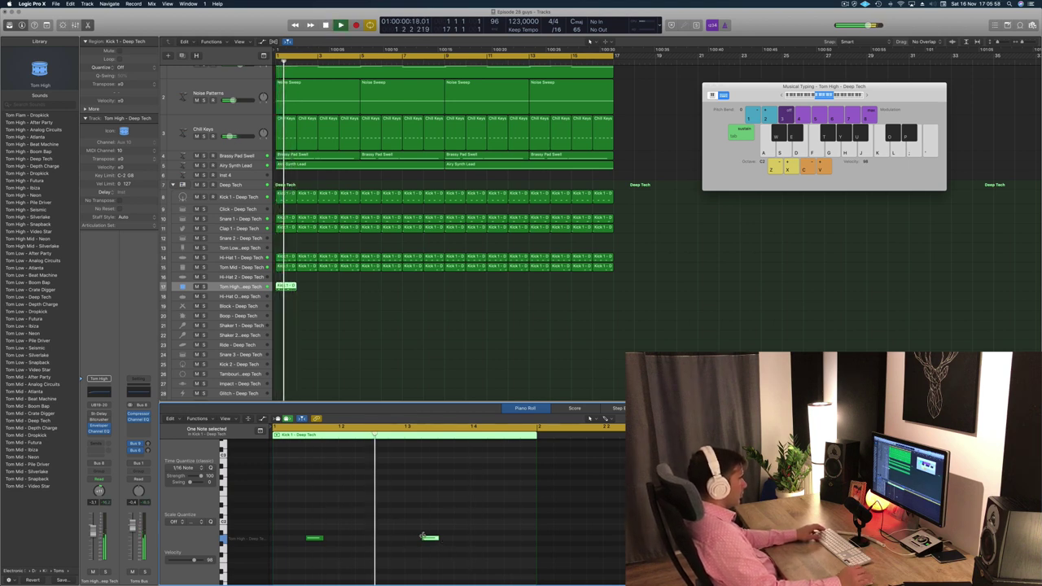
Step: Duplicate the one-bar Tom High region across bars 1 to 16
{"action": "left_click_drag", "start_coordinate": [288, 286], "coordinate": [370, 290]}
{"action": "mouse_move", "coordinate": [463, 289]}
{"action": "left_mouse_down"}
{"action": "mouse_move", "coordinate": [284, 285]}
{"action": "mouse_move", "coordinate": [455, 287]}
{"action": "left_mouse_up"}
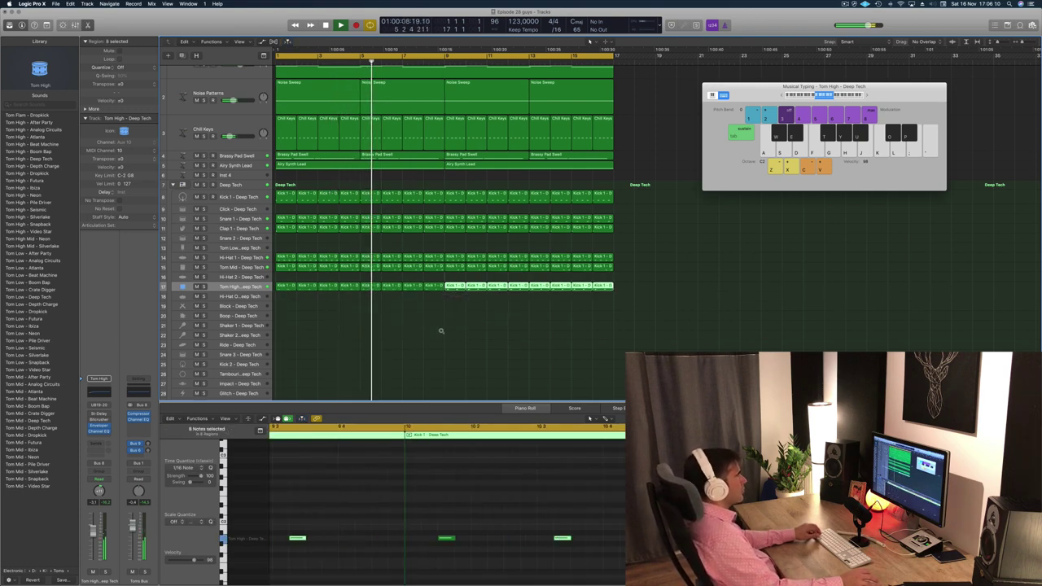
Step: Copy the first Tom High region onto the Tambourine track, raise both notes to the Tambourine pitch and shift the second one sixteenth later
{"action": "scroll", "coordinate": [450, 365], "scroll_direction": "down", "scroll_amount": 2}
{"action": "scroll", "coordinate": [439, 360], "scroll_direction": "down", "scroll_amount": 2}
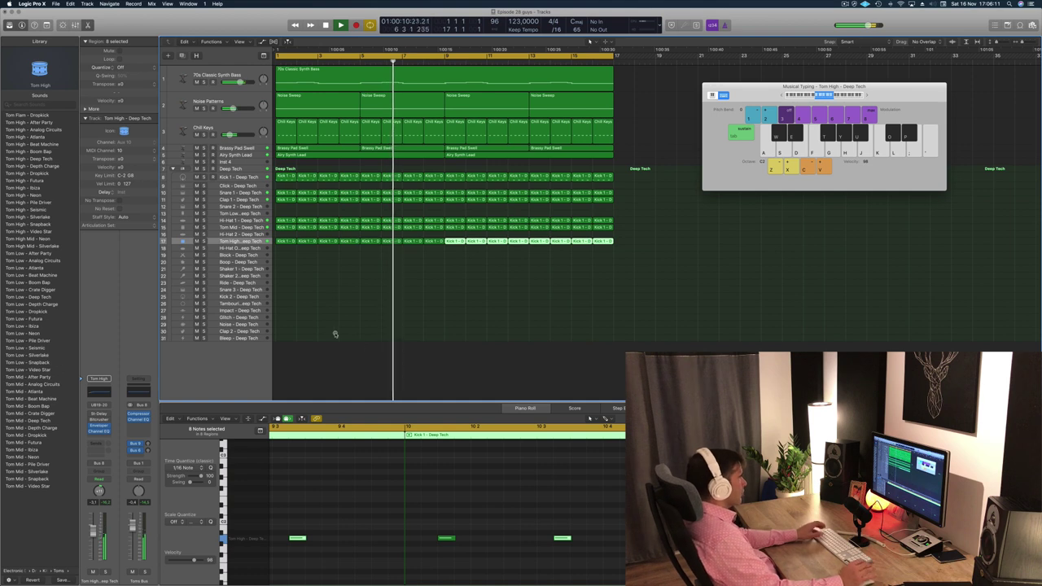
{"action": "left_click", "coordinate": [284, 242]}
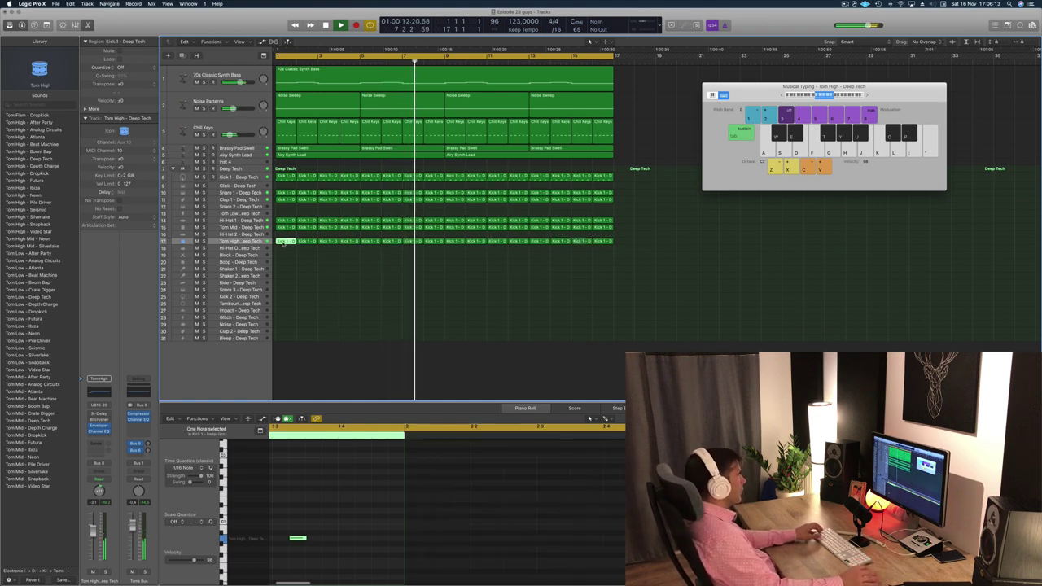
{"action": "left_click_drag", "start_coordinate": [283, 244], "coordinate": [281, 305]}
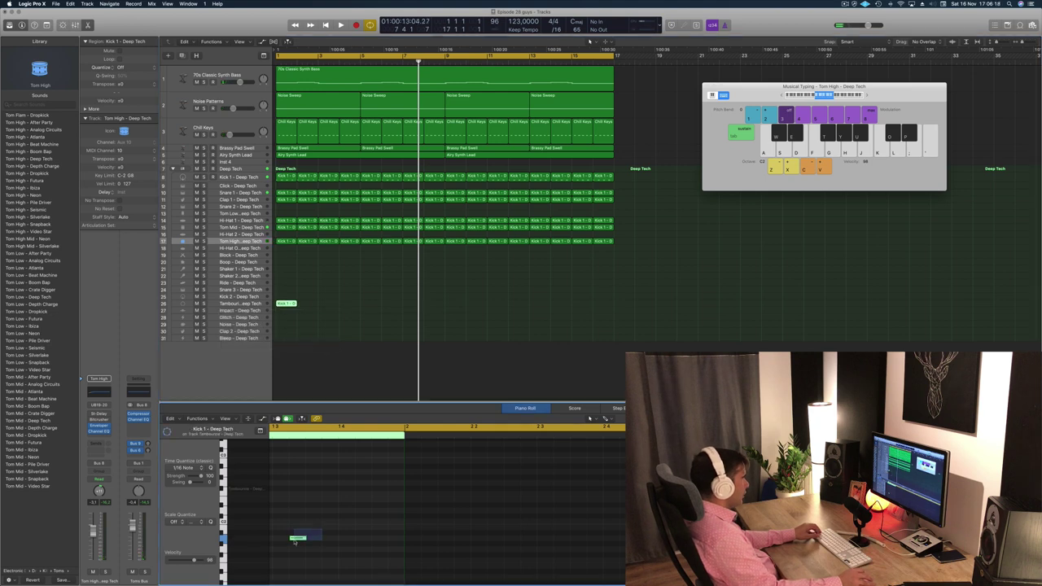
{"action": "left_click", "coordinate": [295, 541]}
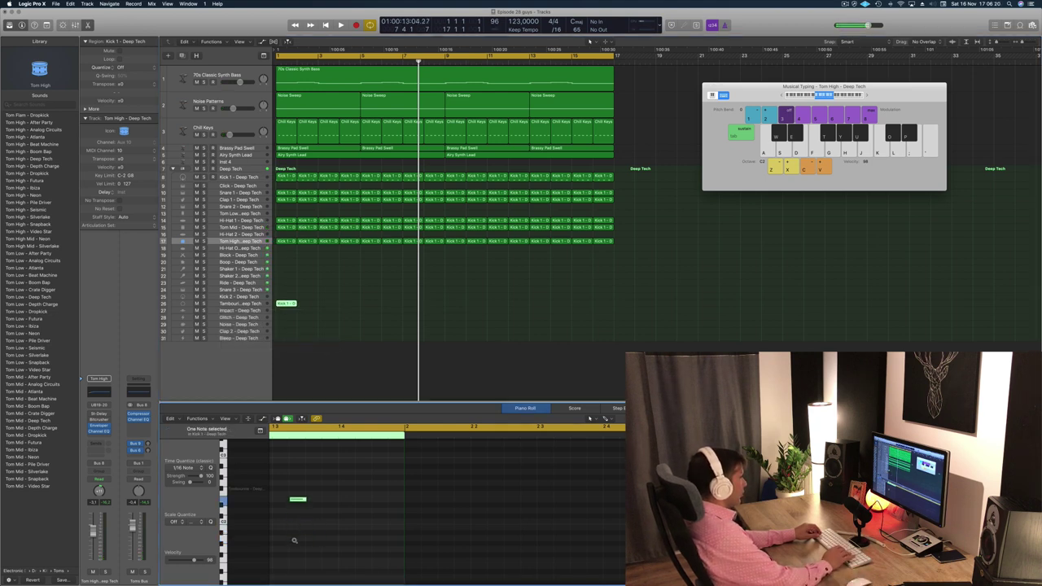
{"action": "key", "text": "space"}
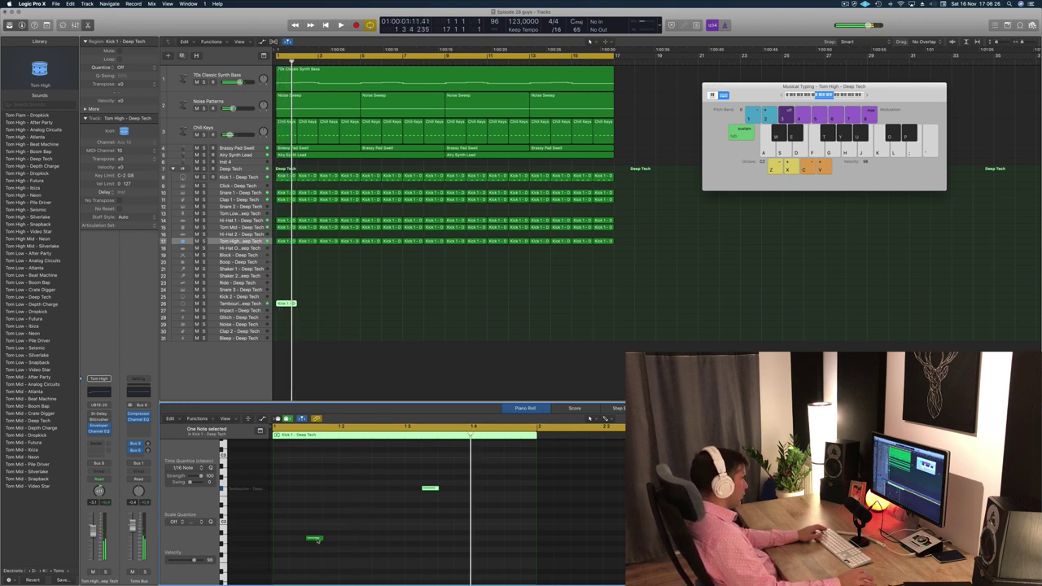
{"action": "left_click_drag", "start_coordinate": [318, 534], "coordinate": [316, 487]}
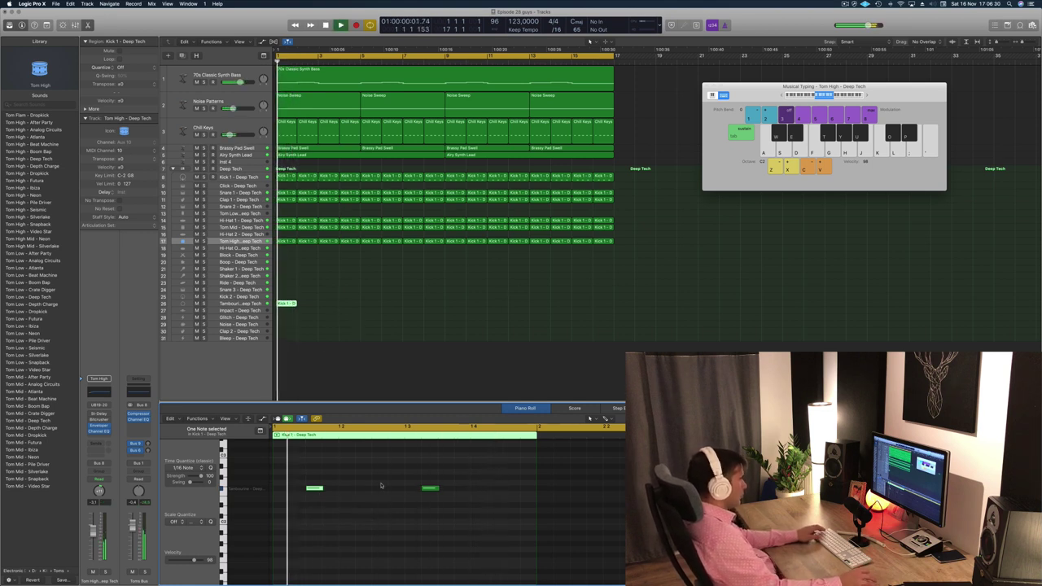
{"action": "left_click_drag", "start_coordinate": [438, 489], "coordinate": [447, 489]}
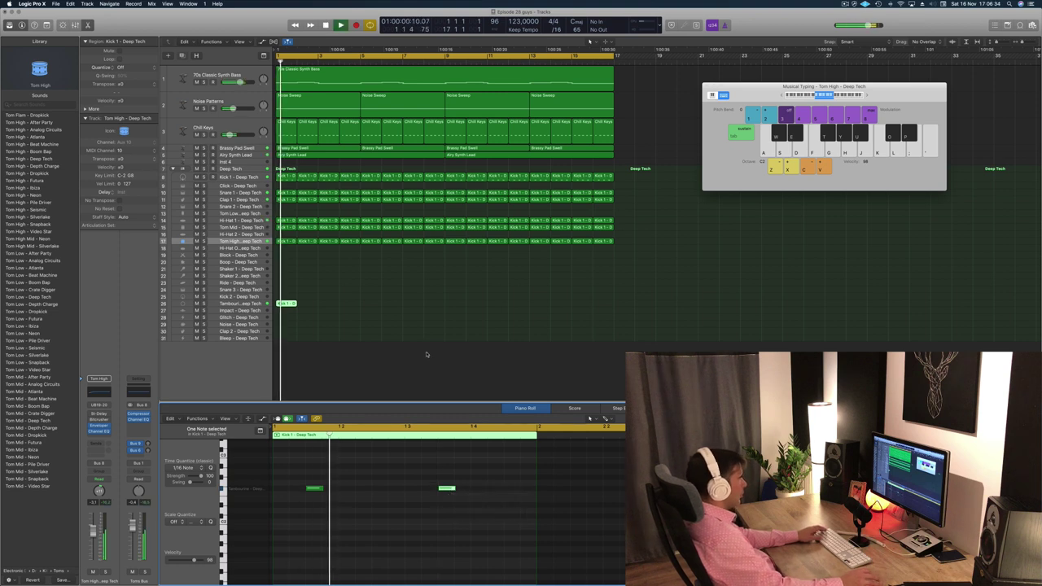
Step: Duplicate the one-bar Tambourine region across bars 1 to 16 and restart playback from the beginning
{"action": "key", "text": "space"}
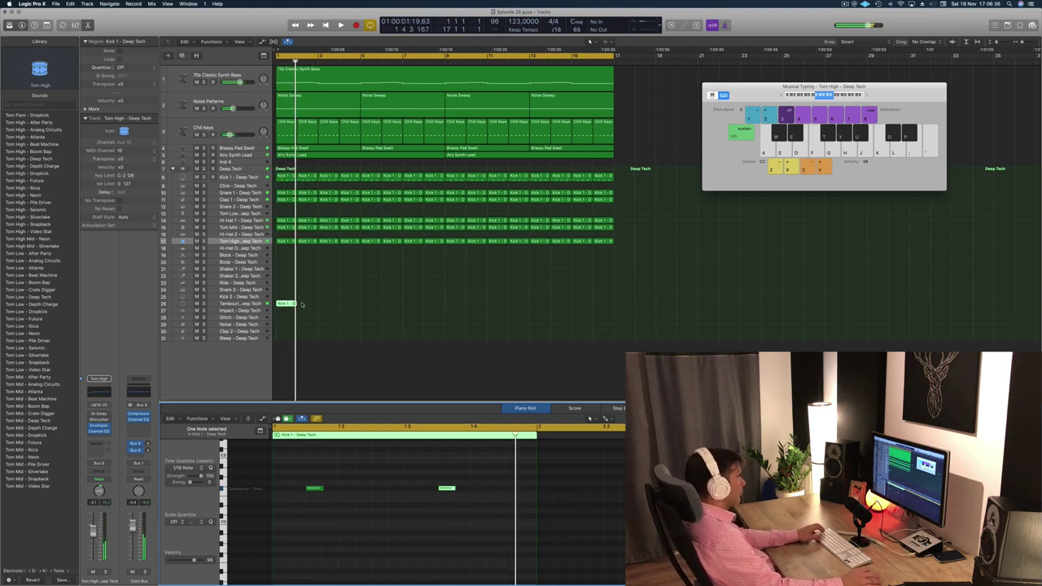
{"action": "key", "text": "space"}
{"action": "left_click_drag", "start_coordinate": [288, 304], "coordinate": [310, 306]}
{"action": "left_click_drag", "start_coordinate": [345, 307], "coordinate": [540, 307]}
{"action": "key", "text": "Return"}
Step: Set the Tambourine track's volume to -16.4 dB and load the 1/8 Note Dotted preset in its Stereo Delay
{"action": "left_click", "coordinate": [210, 305]}
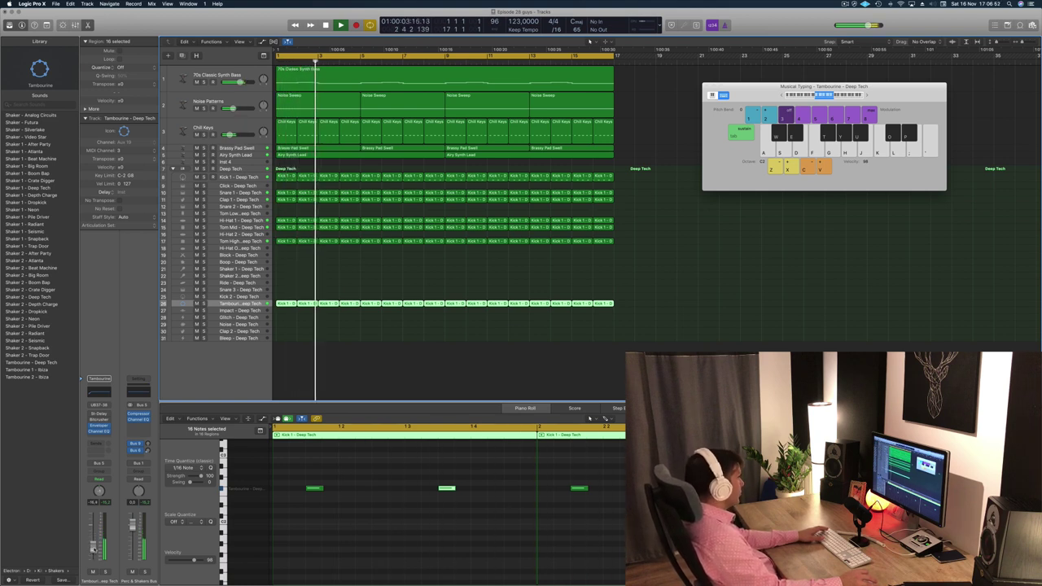
{"action": "left_click", "coordinate": [99, 414]}
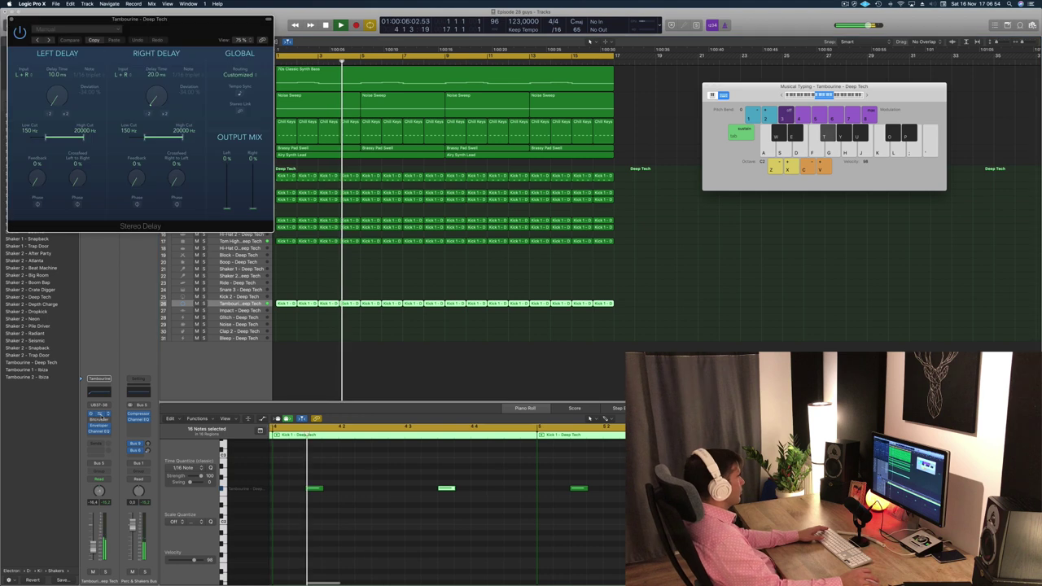
{"action": "left_click", "coordinate": [48, 39]}
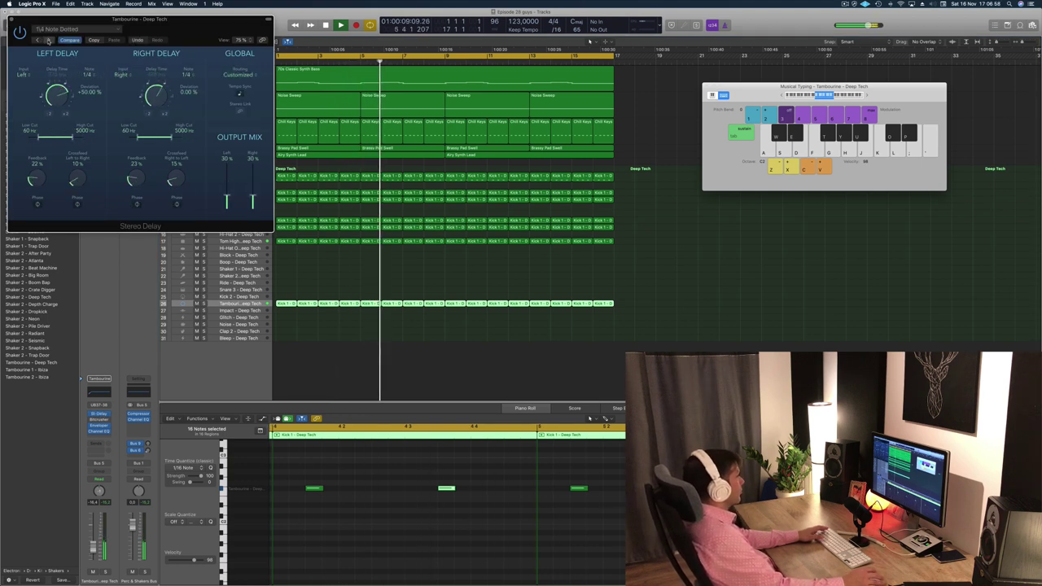
{"action": "left_click", "coordinate": [48, 40]}
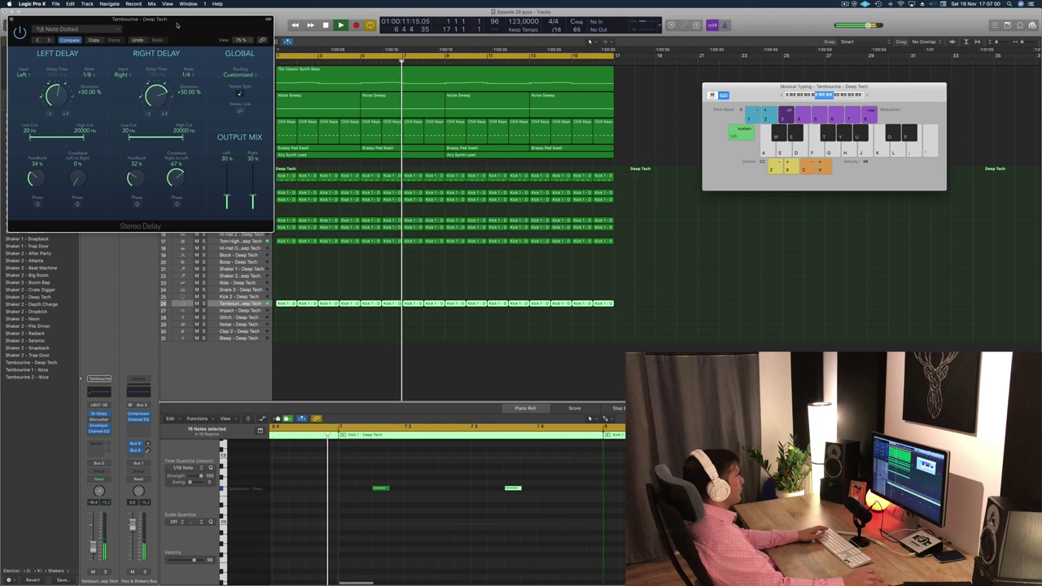
{"action": "left_click_drag", "start_coordinate": [105, 23], "coordinate": [328, 101]}
{"action": "left_click", "coordinate": [234, 96]}
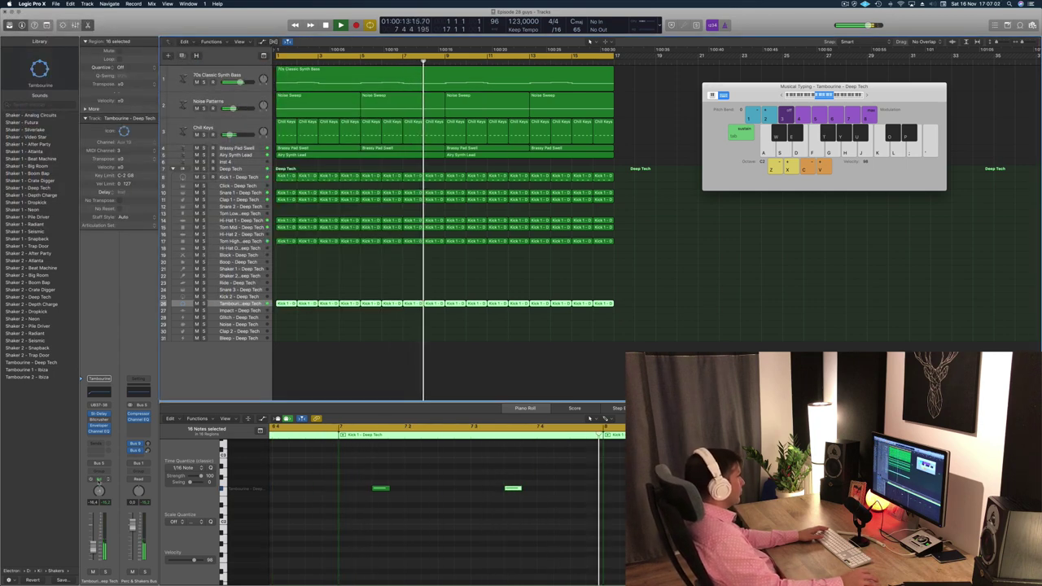
Step: Set the Tambourine Stereo Delay's right output mix to 56% and its feedback to 37% left and 41% right, then close and reopen it
{"action": "left_click", "coordinate": [98, 414]}
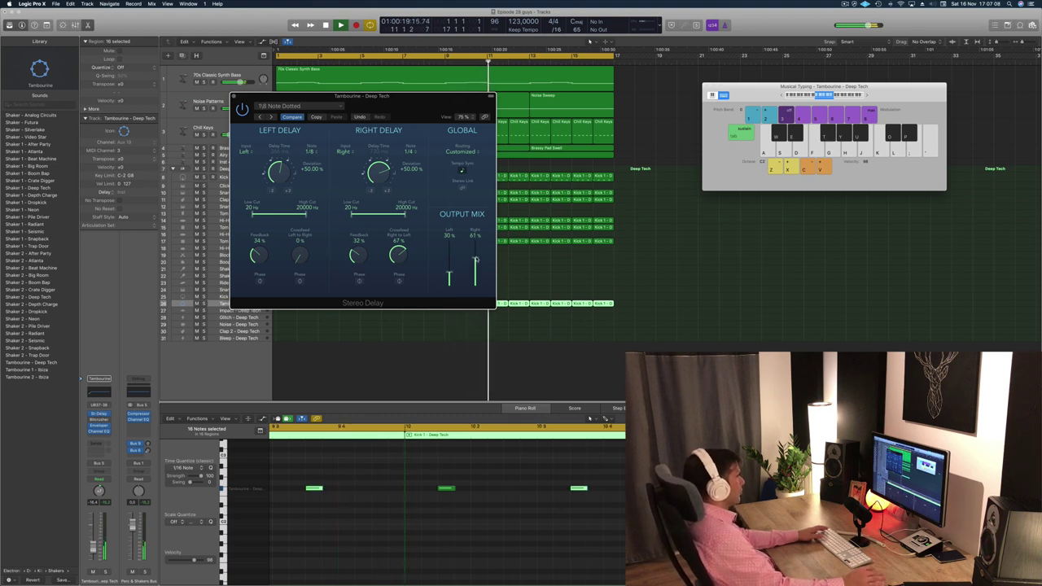
{"action": "left_click_drag", "start_coordinate": [476, 260], "coordinate": [477, 262]}
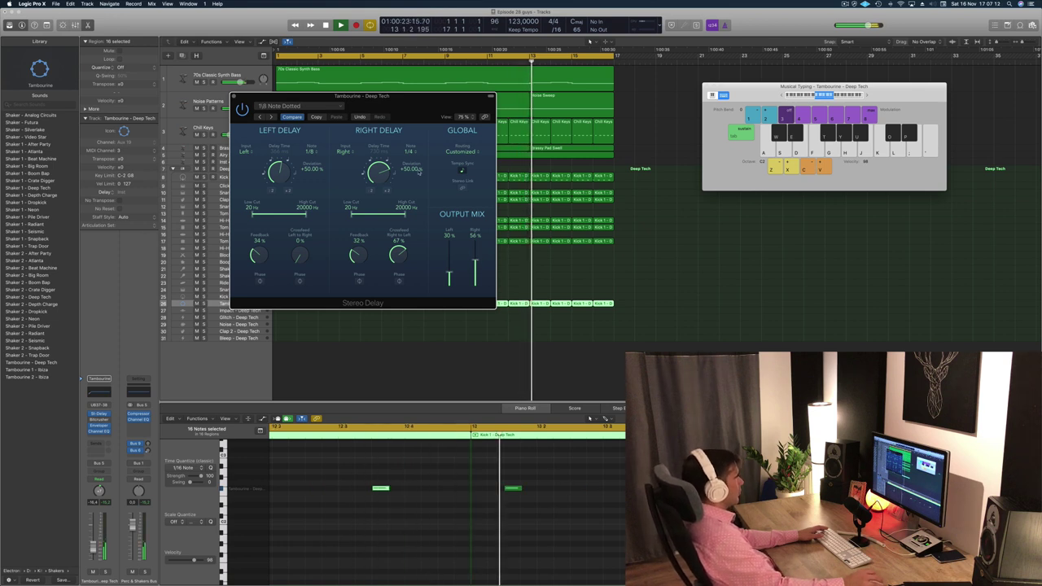
{"action": "left_click_drag", "start_coordinate": [355, 253], "coordinate": [356, 243]}
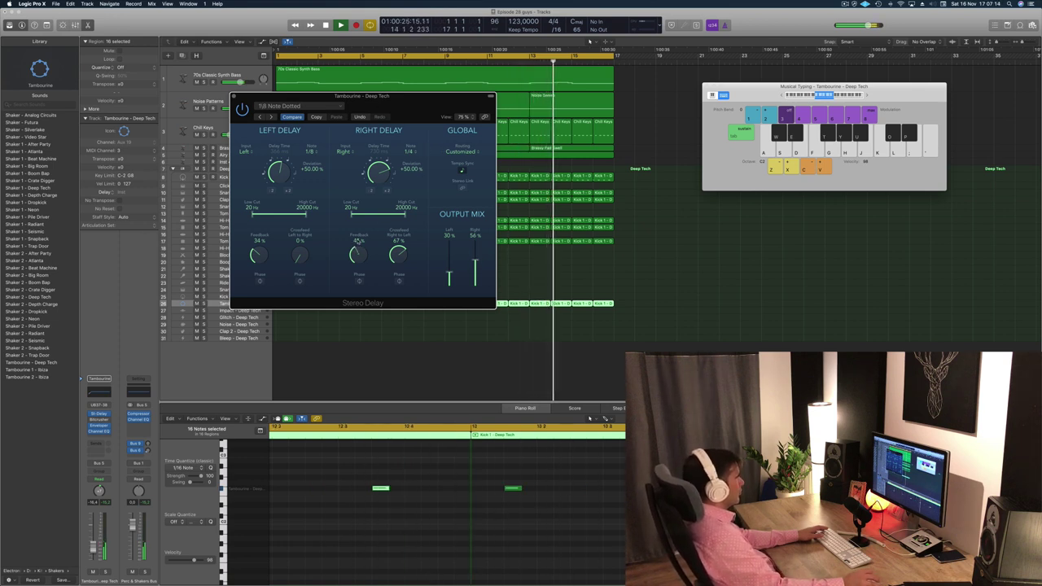
{"action": "left_click_drag", "start_coordinate": [349, 98], "coordinate": [356, 97]}
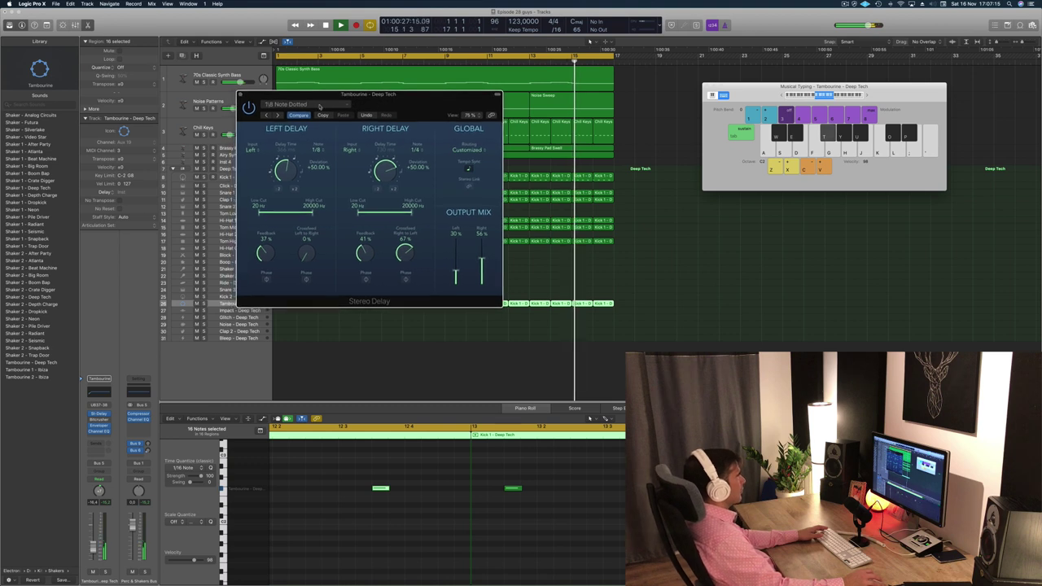
{"action": "left_click", "coordinate": [242, 96]}
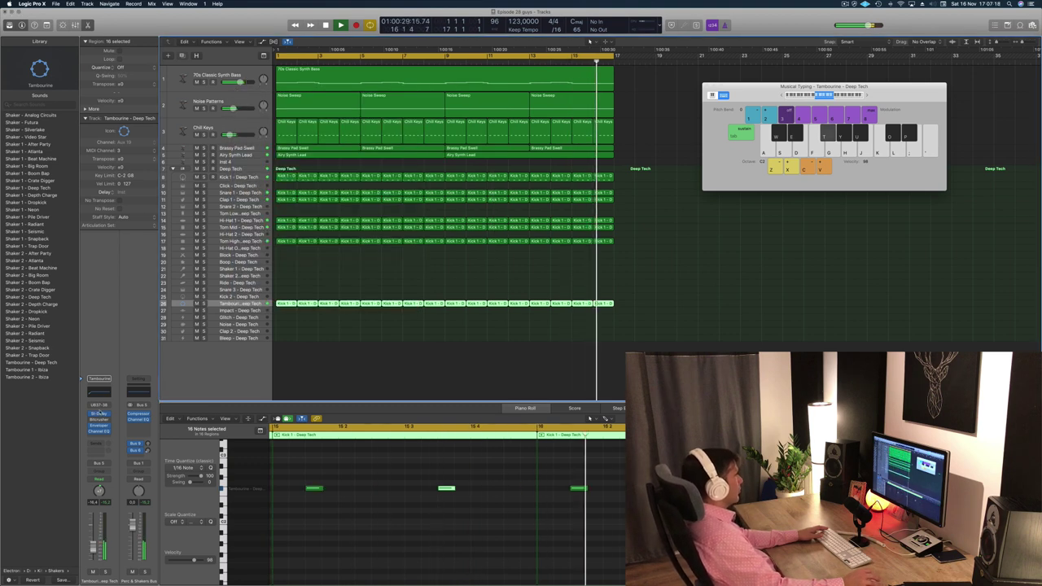
{"action": "left_click", "coordinate": [98, 414]}
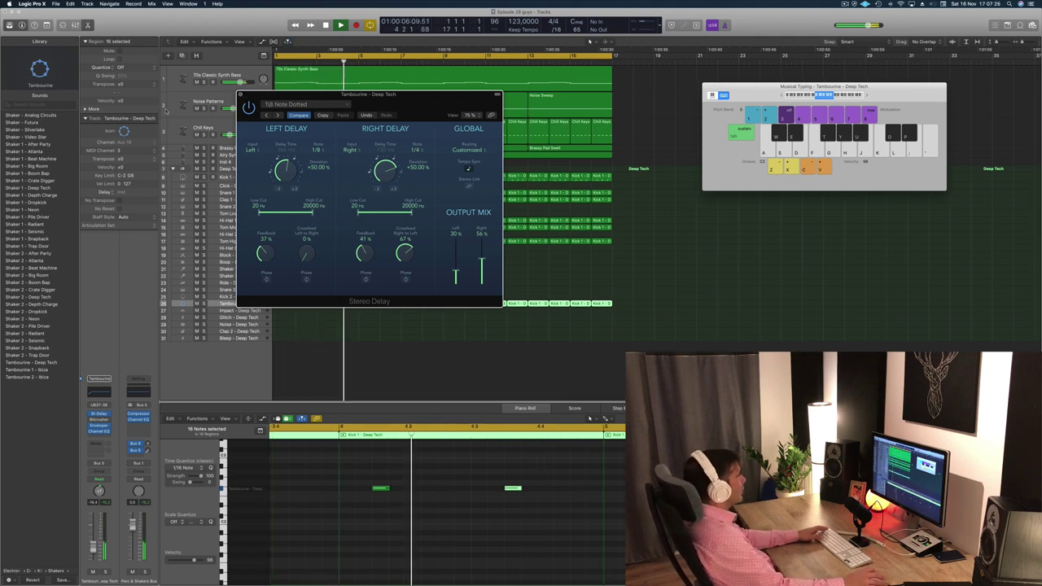
Step: Close the Tambourine Stereo Delay window, deselect the regions, stop playback and close the Musical Typing window
{"action": "key", "text": "super+w"}
{"action": "left_click", "coordinate": [419, 268]}
{"action": "scroll", "coordinate": [401, 301], "scroll_direction": "down", "scroll_amount": 4}
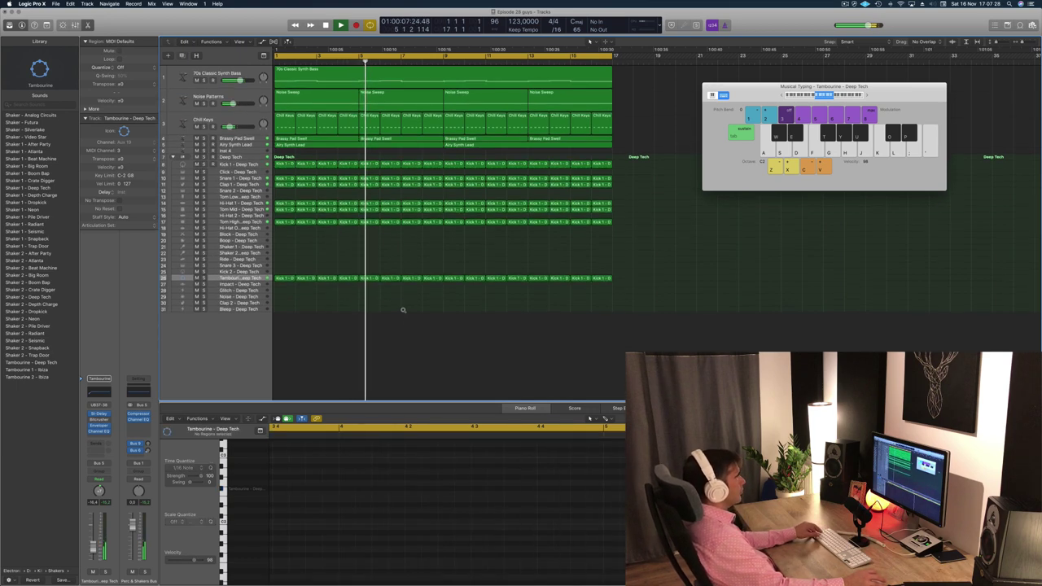
{"action": "scroll", "coordinate": [400, 293], "scroll_direction": "up", "scroll_amount": 4}
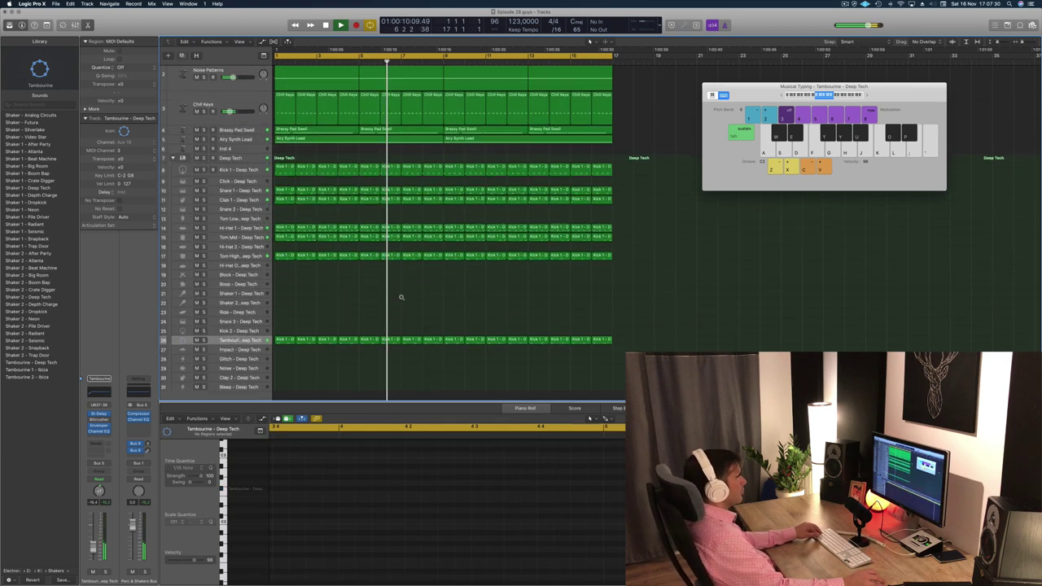
{"action": "scroll", "coordinate": [400, 297], "scroll_direction": "down", "scroll_amount": 2}
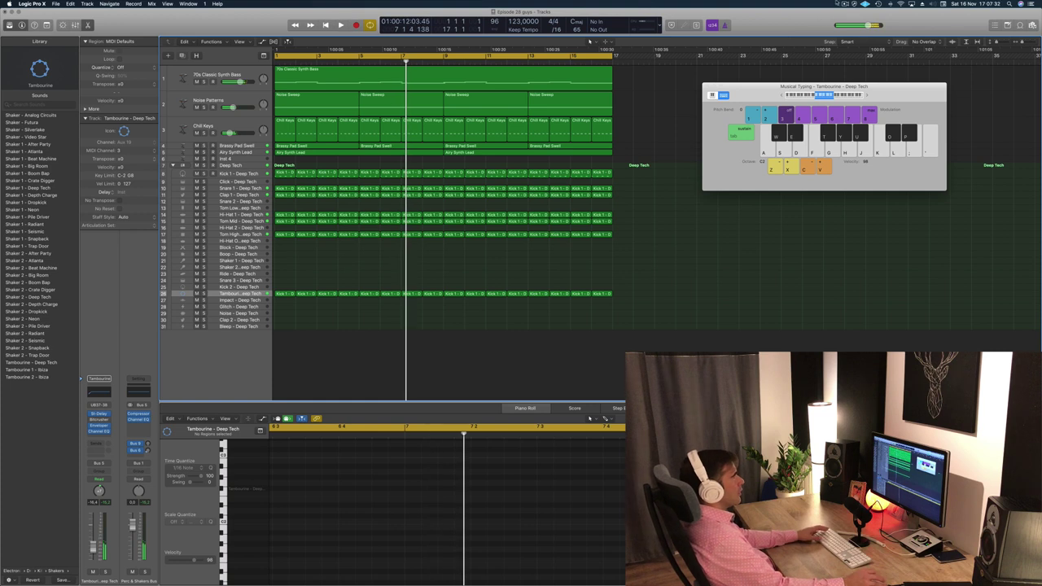
{"action": "left_click", "coordinate": [845, 4]}
{"action": "left_click", "coordinate": [772, 28]}
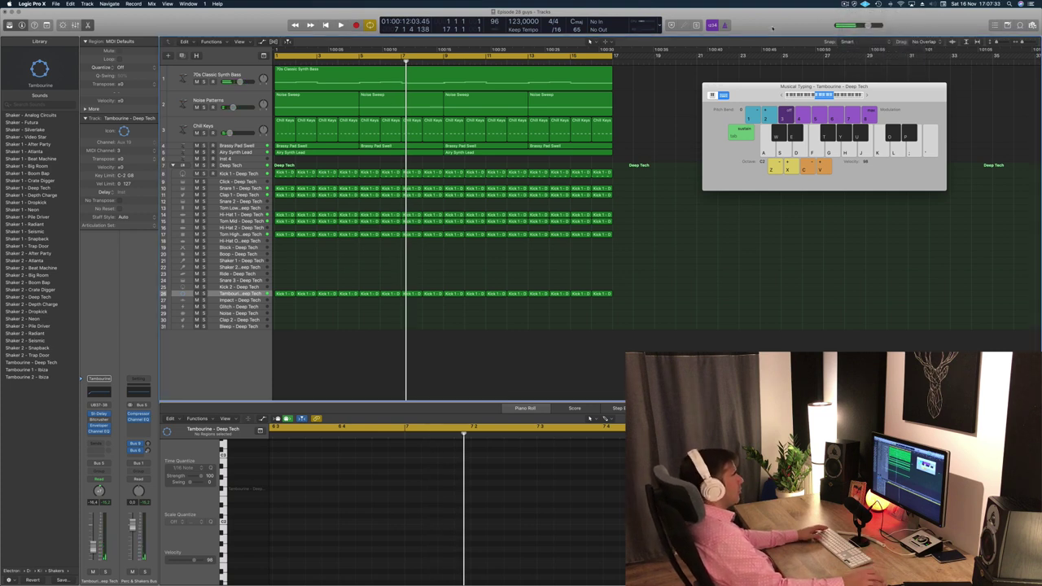
{"action": "left_click_drag", "start_coordinate": [774, 95], "coordinate": [770, 94]}
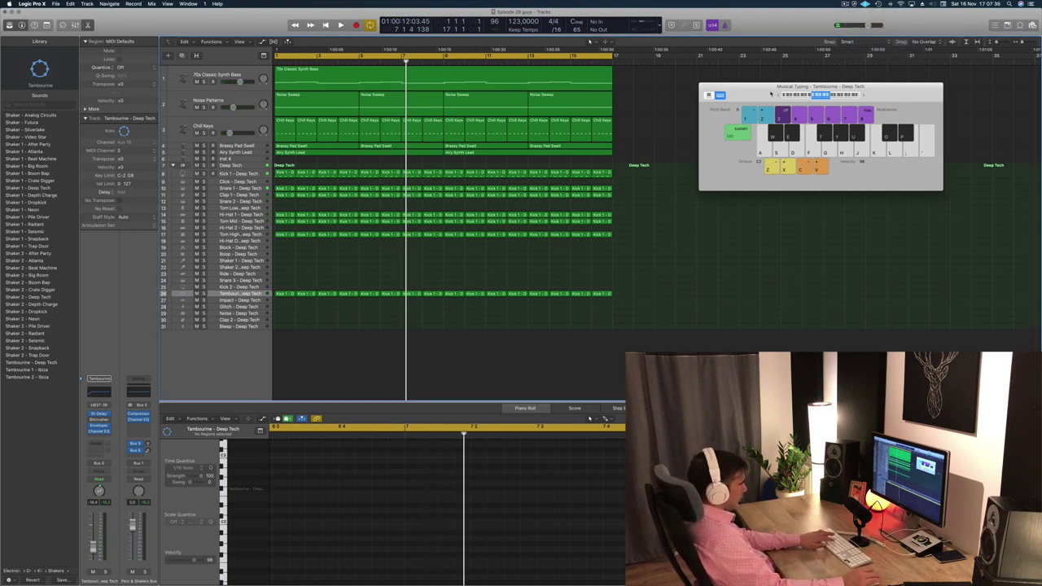
{"action": "key", "text": "super+k"}
Step: Hide the lower editor pane so the tracks area takes the full window height
{"action": "scroll", "coordinate": [560, 250], "scroll_direction": "up", "scroll_amount": 5}
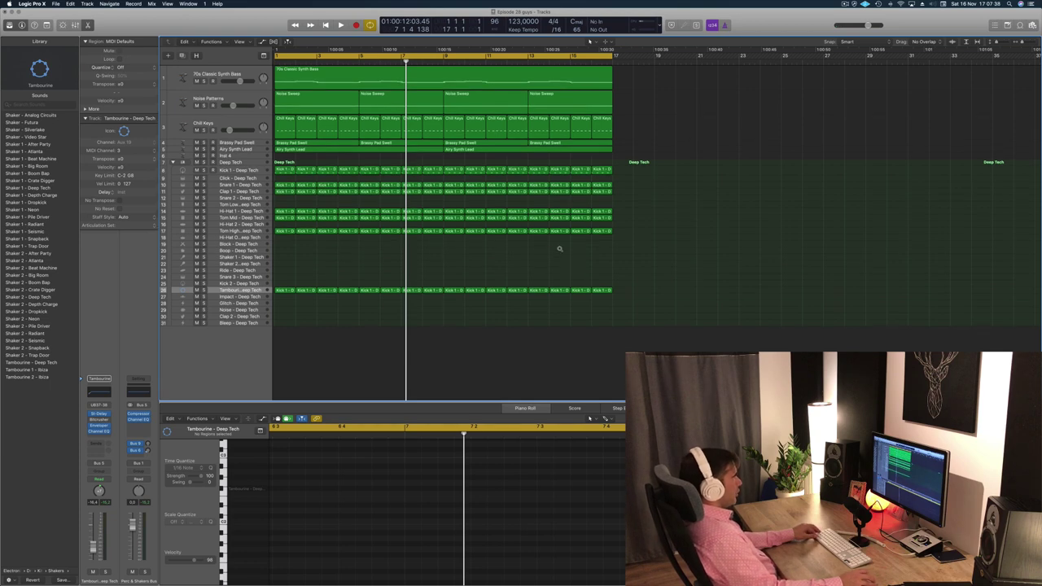
{"action": "key", "text": "x"}
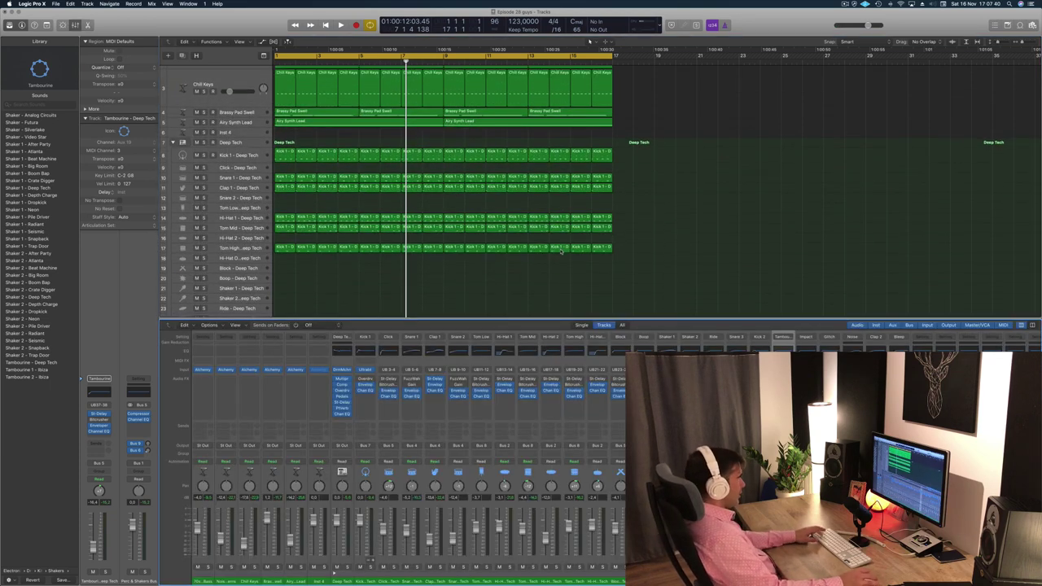
{"action": "key", "text": "x"}
{"action": "scroll", "coordinate": [478, 414], "scroll_direction": "up", "scroll_amount": 2}
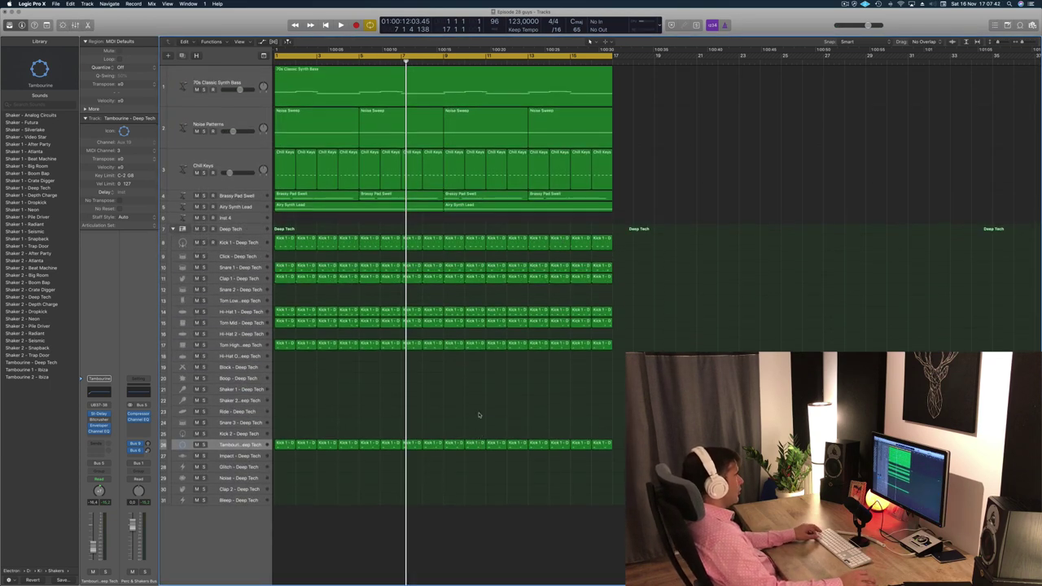
Step: Play the 16-bar loop from the beginning to review it, then stop playback
{"action": "key", "text": "Return"}
{"action": "key", "text": "space"}
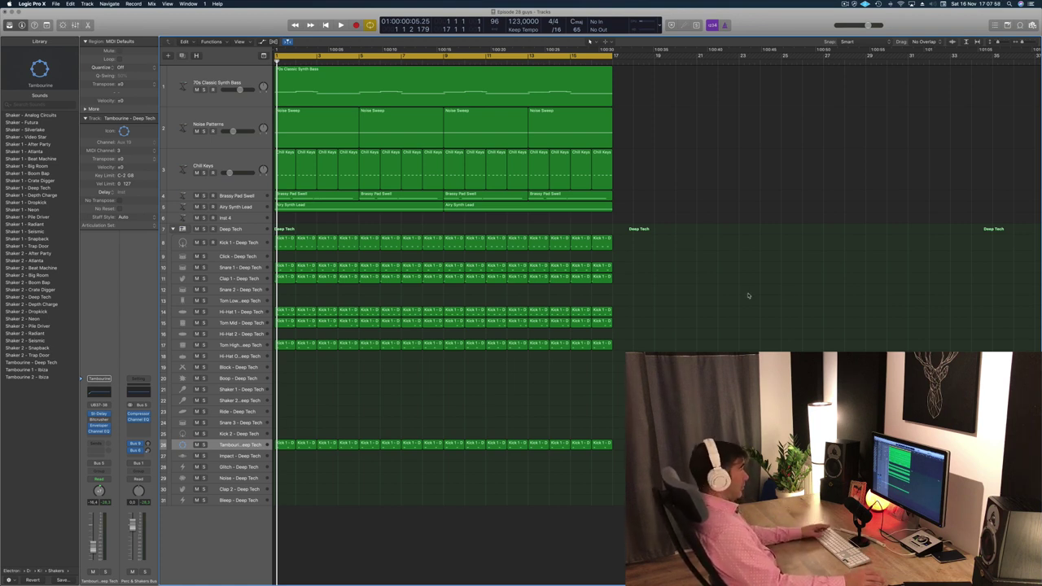
{"action": "key", "text": "space"}
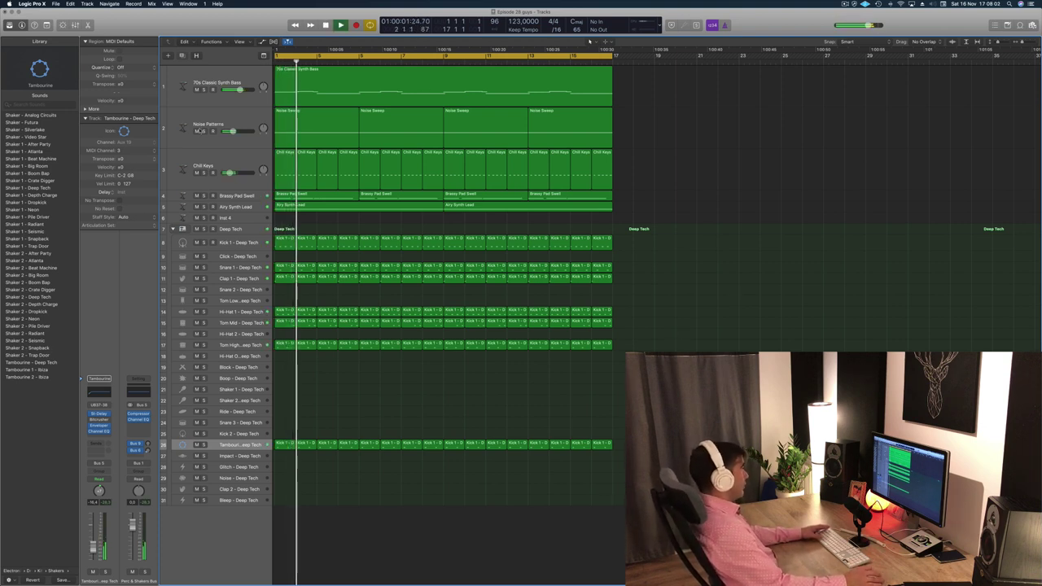
{"action": "key", "text": "space"}
Step: Repeat all regions of the 16-bar section three times across every track to fill bars 1 to 64
{"action": "key", "text": "super+Left"}
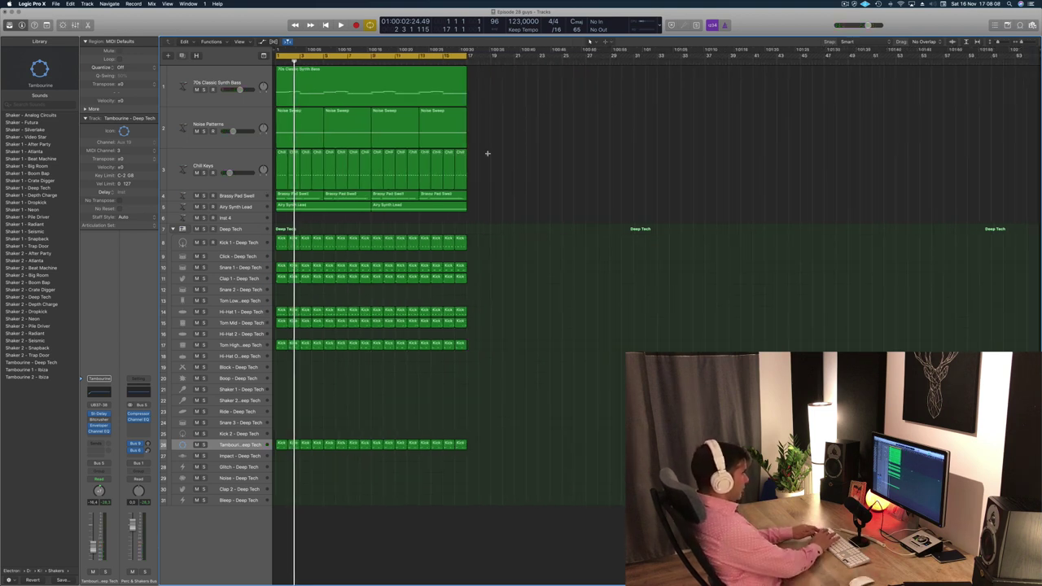
{"action": "key", "text": "super+r"}
{"action": "key", "text": "super+r"}
{"action": "key", "text": "super+r"}
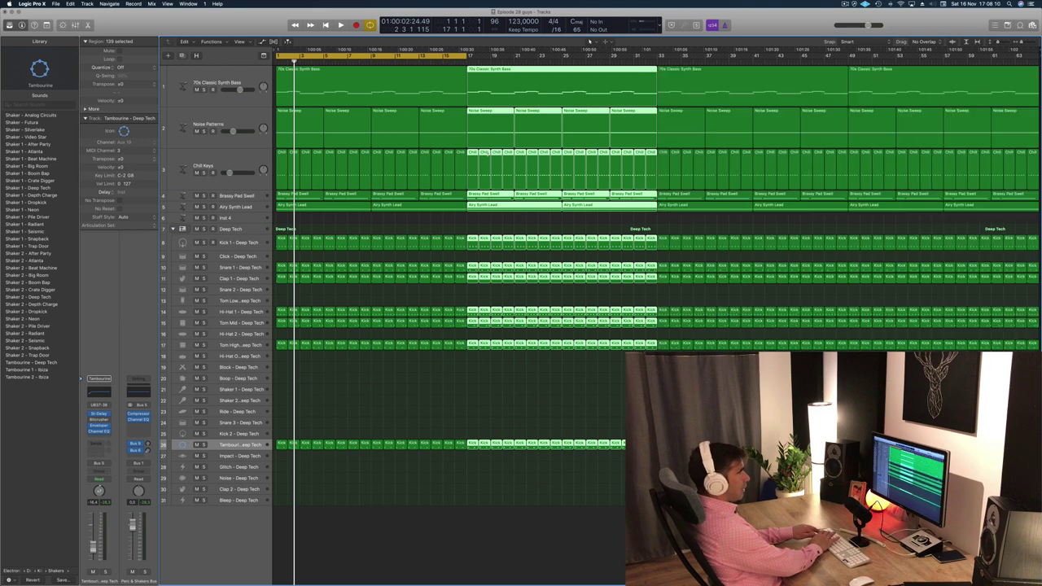
{"action": "left_click", "coordinate": [411, 400]}
Step: Extend the cycle range to bar 65 so it spans all four sections, and restart playback
{"action": "key", "text": "space"}
{"action": "key", "text": "space"}
{"action": "key", "text": "space"}
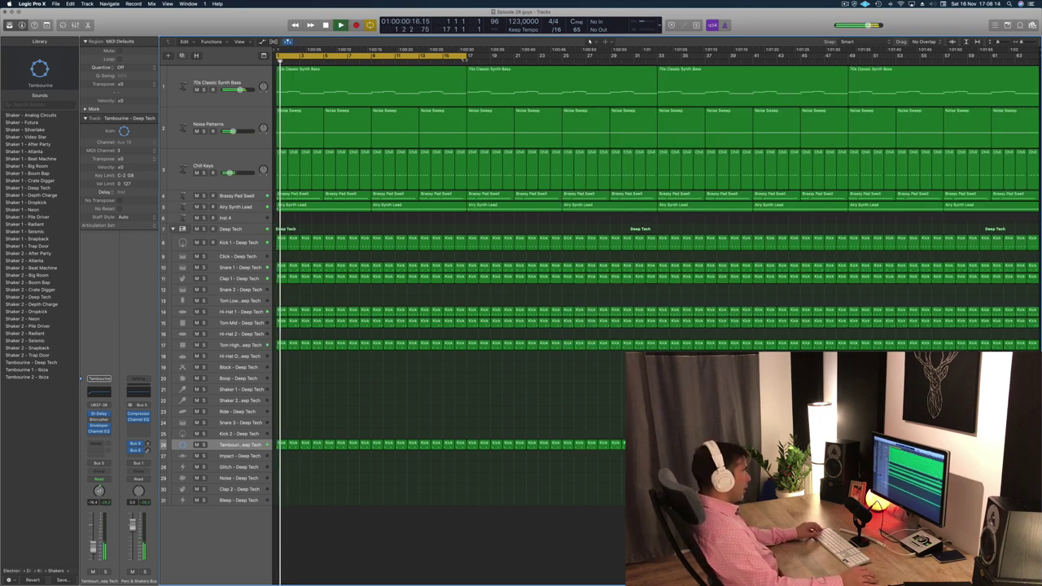
{"action": "key", "text": "space"}
{"action": "left_click_drag", "start_coordinate": [470, 56], "coordinate": [1037, 58]}
{"action": "key", "text": "space"}
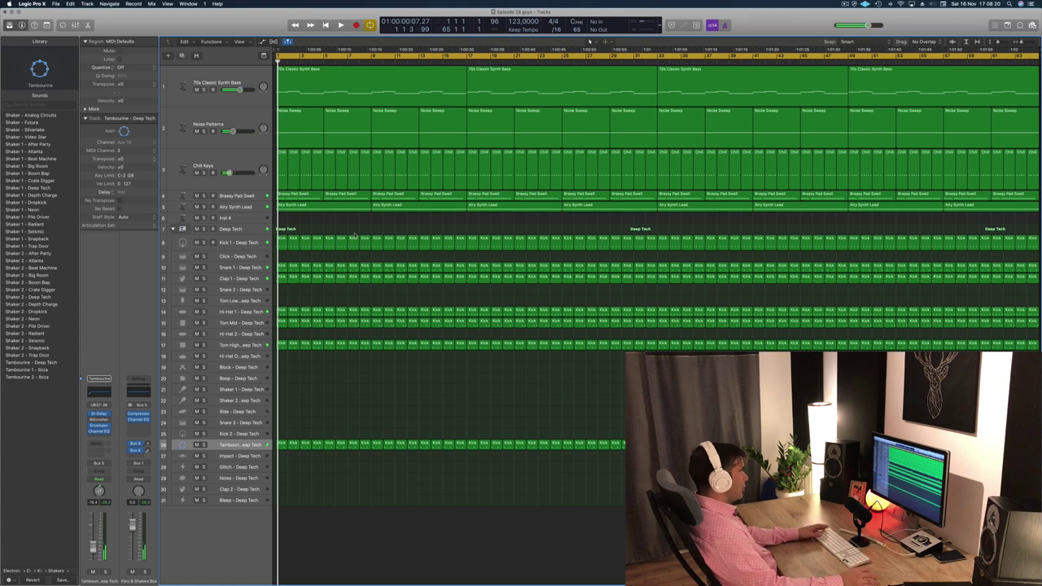
Step: Delete the first 70s Classic Synth Bass region, covering bars 1 to 16
{"action": "left_click", "coordinate": [244, 210]}
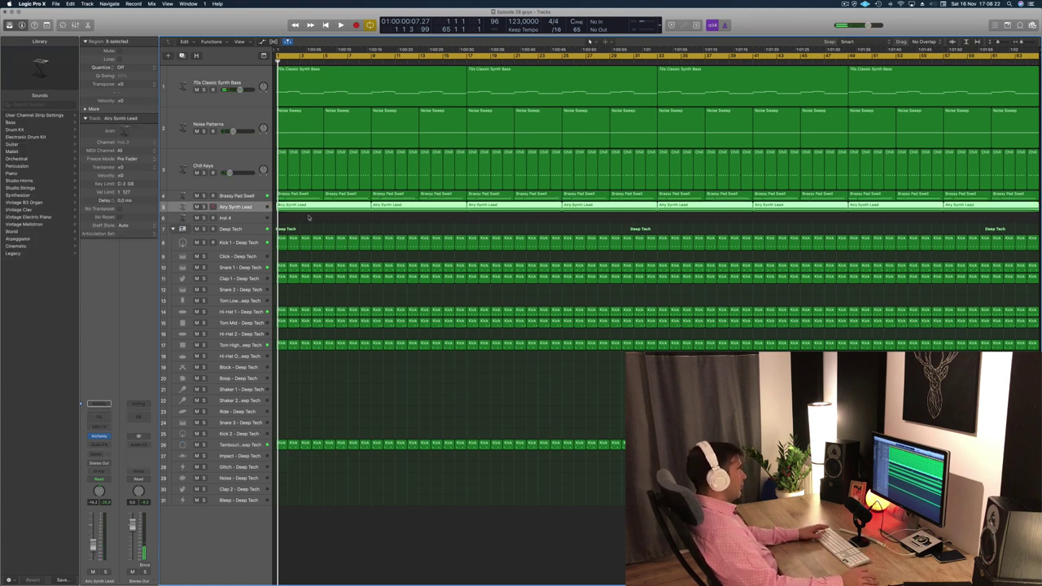
{"action": "left_click", "coordinate": [319, 80]}
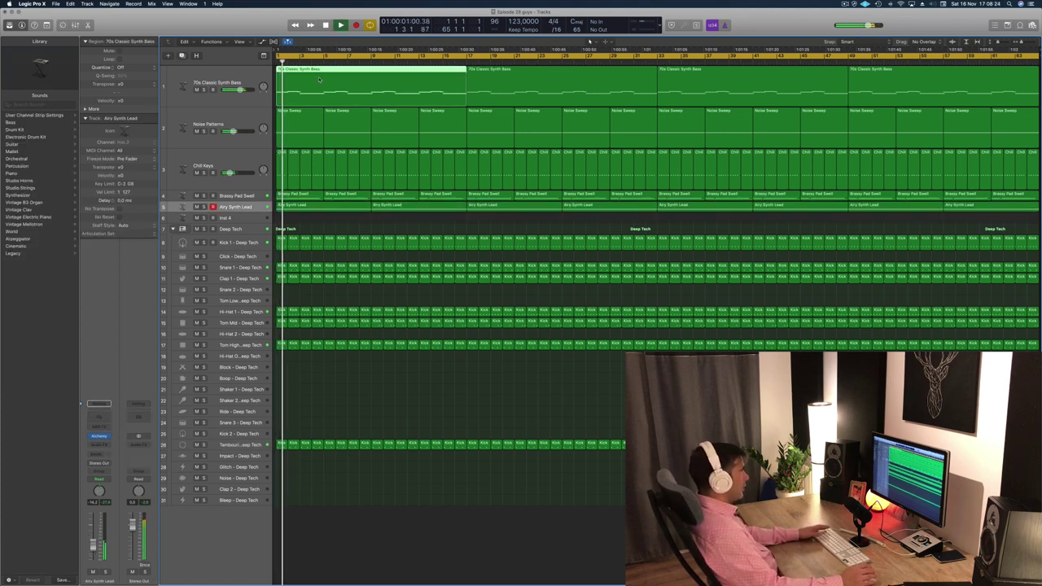
{"action": "key", "text": "Delete"}
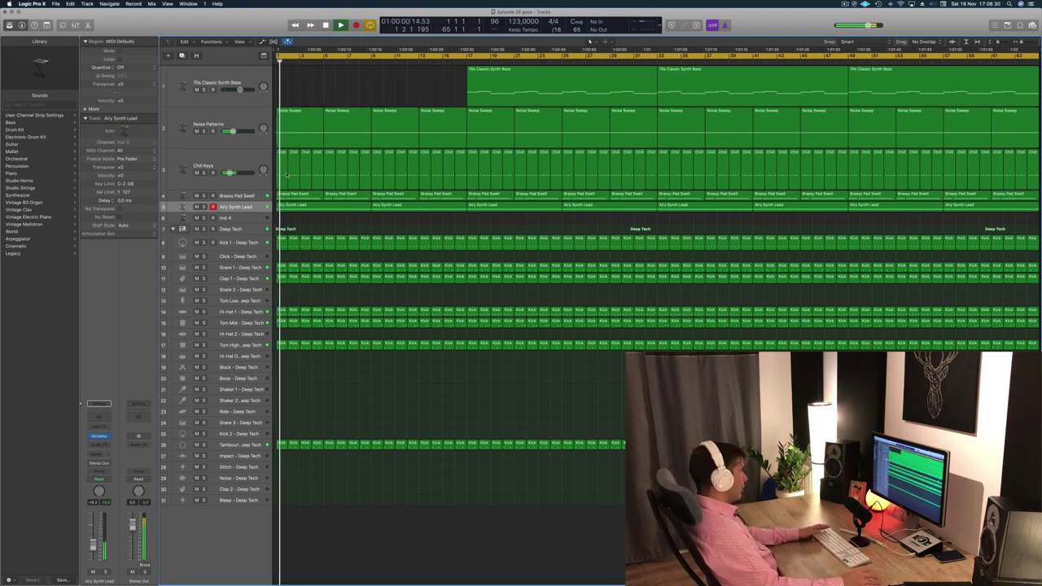
Step: Delete the first four Brassy Pad Swell regions, clearing that track from bar 1 to 16
{"action": "left_click", "coordinate": [247, 197]}
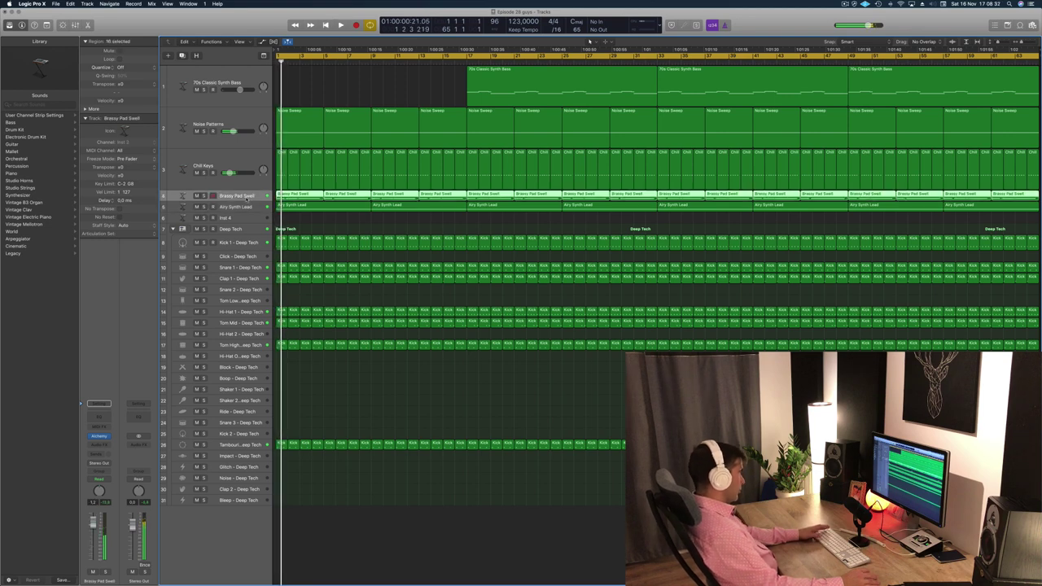
{"action": "left_click", "coordinate": [291, 218]}
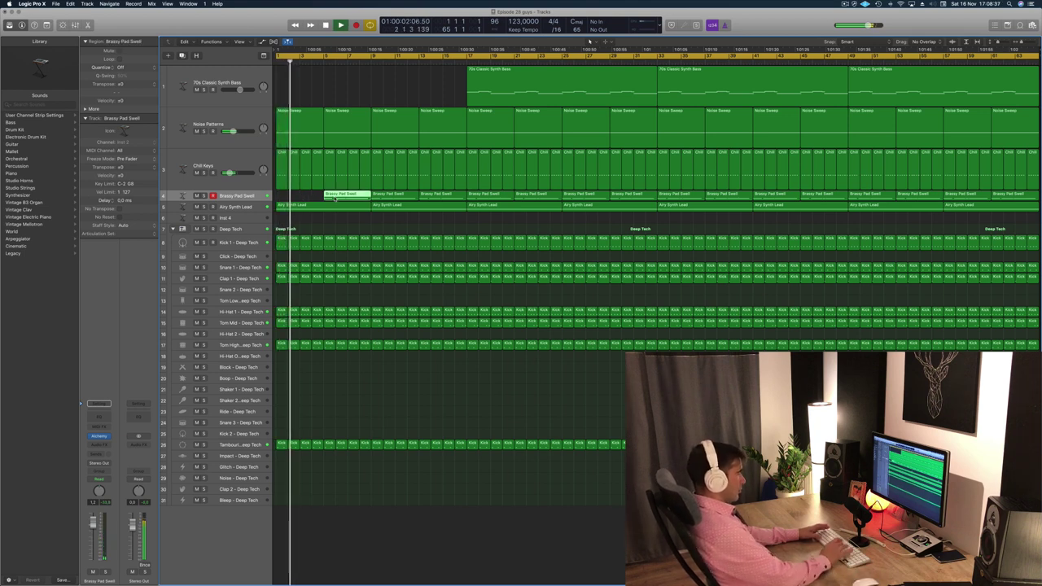
{"action": "key", "text": "Delete"}
{"action": "left_click", "coordinate": [392, 197]}
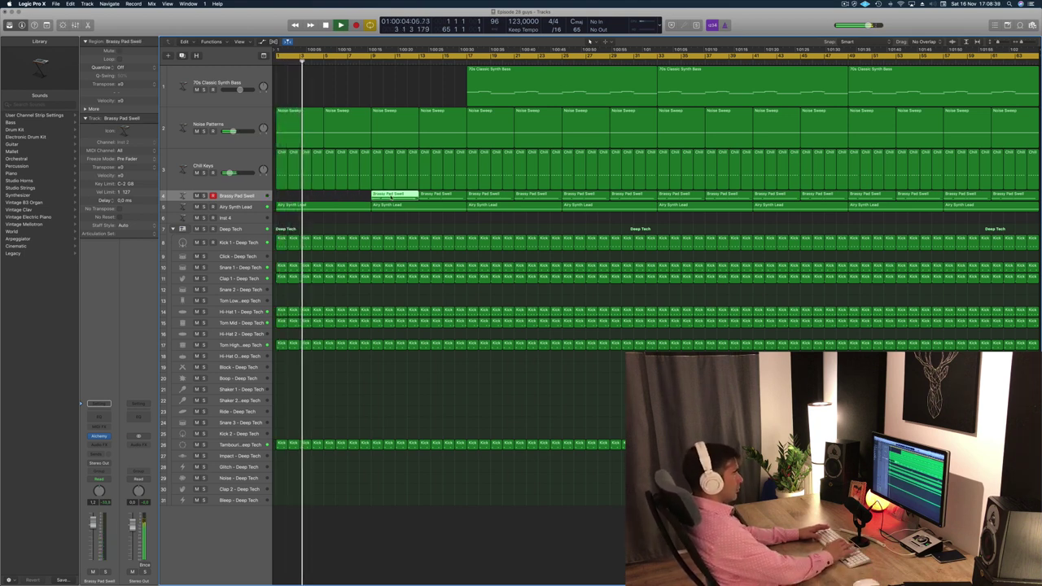
{"action": "key", "text": "Delete"}
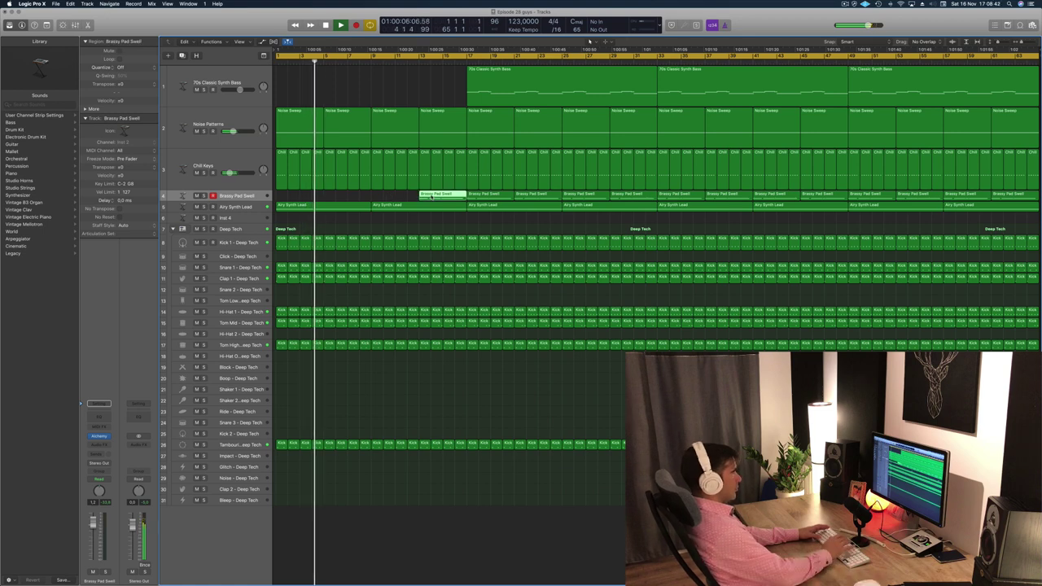
{"action": "key", "text": "Delete"}
Step: Solo the Noise Patterns track briefly to listen to it, then unsolo it
{"action": "left_click", "coordinate": [236, 120]}
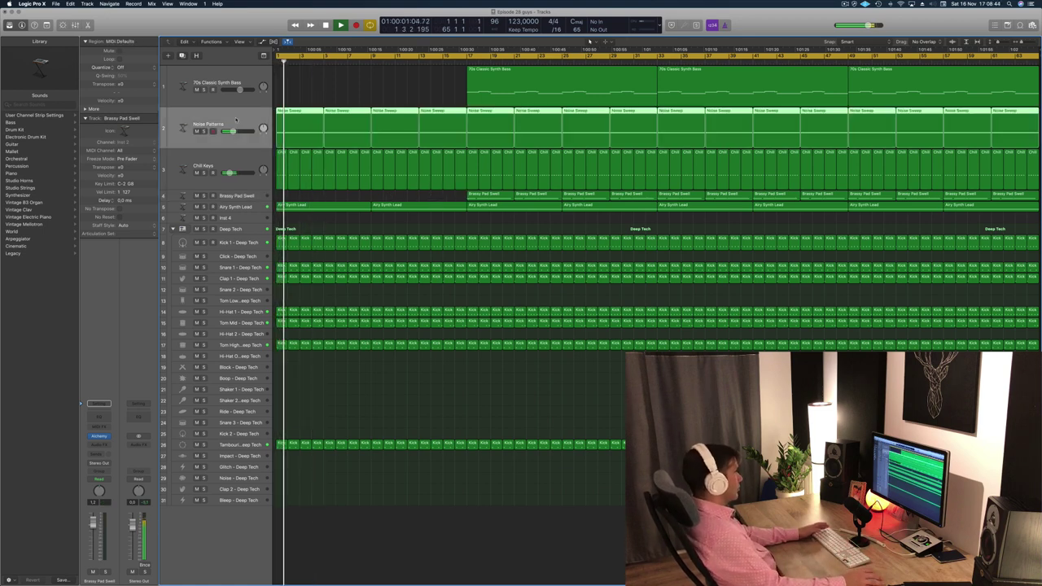
{"action": "left_click", "coordinate": [203, 131]}
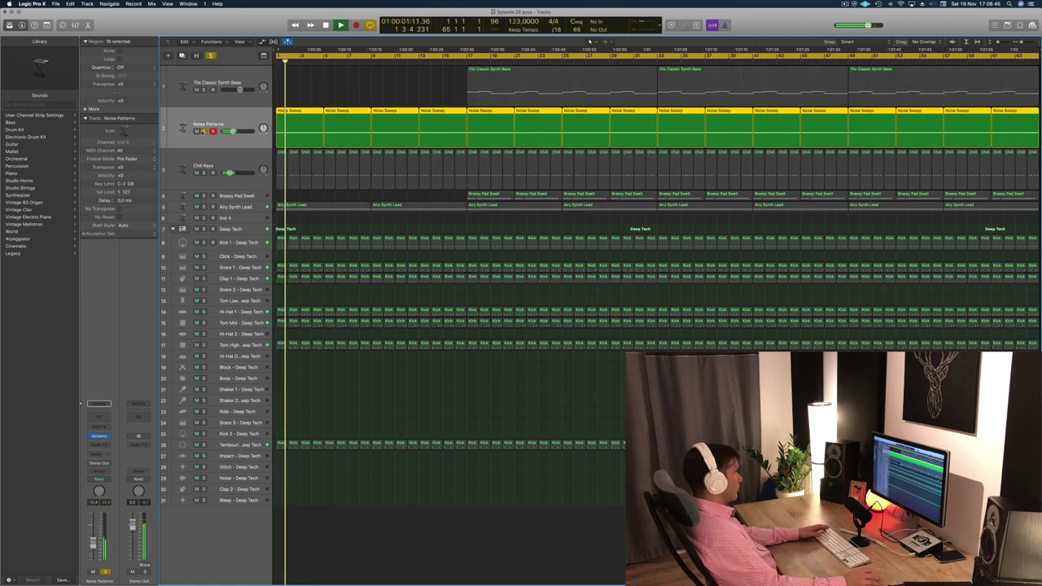
{"action": "left_click", "coordinate": [203, 131]}
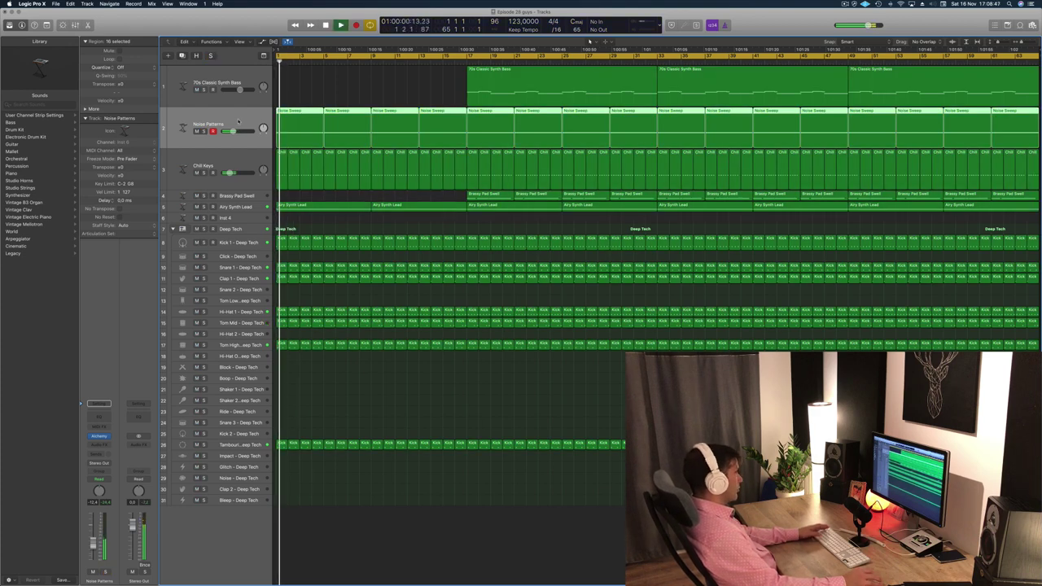
Step: Open the Noise Patterns track's Alchemy, try out its Cutoff knob during playback and move the window aside
{"action": "left_click", "coordinate": [99, 436]}
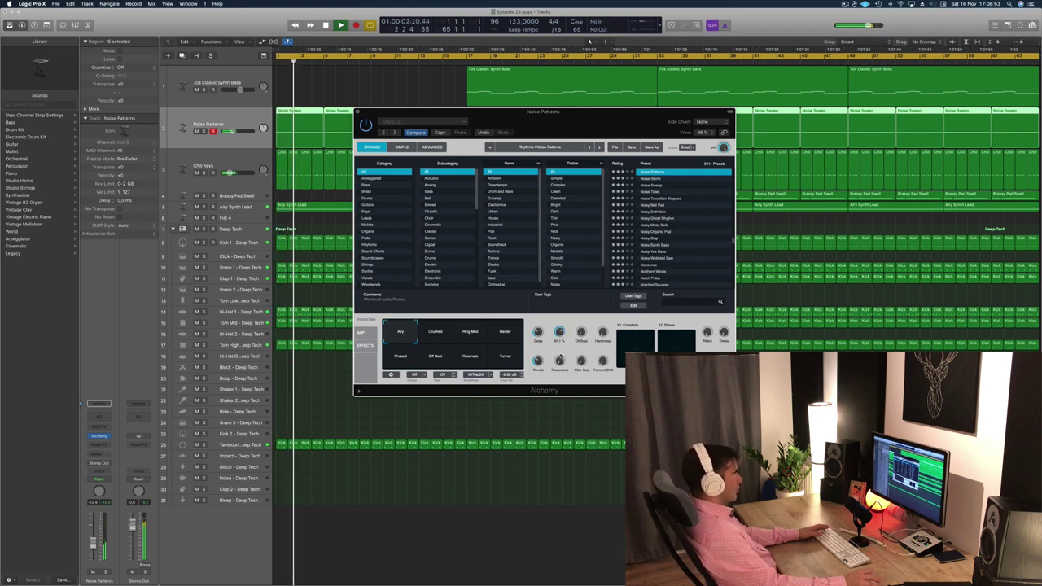
{"action": "left_click_drag", "start_coordinate": [560, 335], "coordinate": [559, 337]}
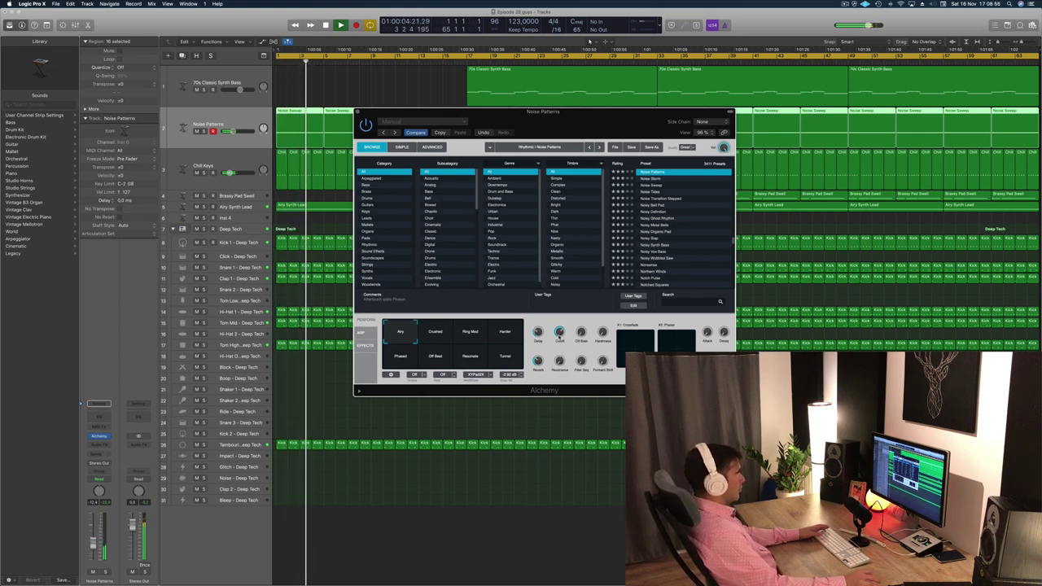
{"action": "left_click_drag", "start_coordinate": [641, 112], "coordinate": [743, 86]}
{"action": "key", "text": "Return"}
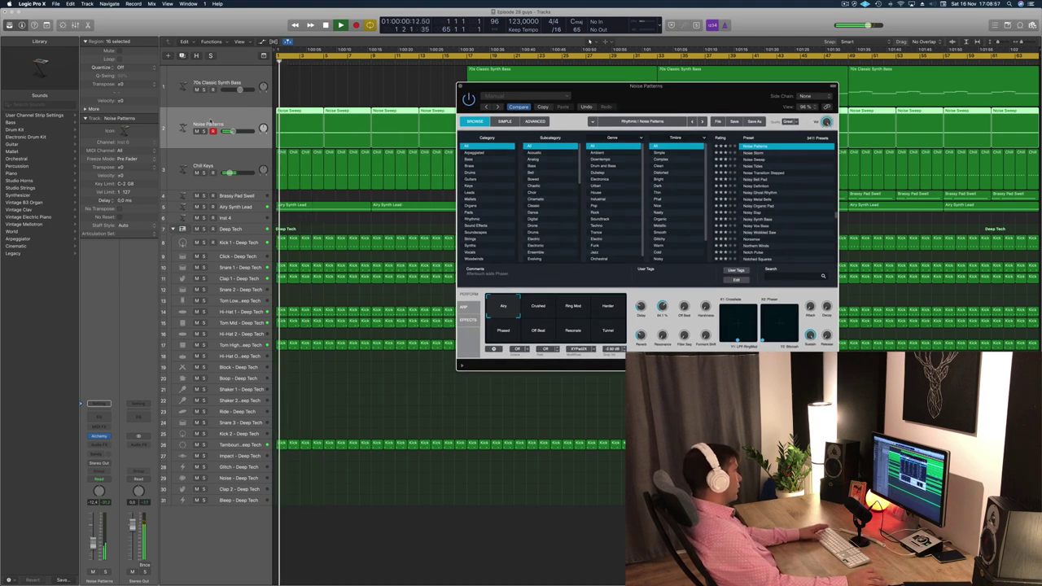
Step: Set Noise Patterns to Touch automation mode and move Alchemy's Cutoff during playback to record its automation
{"action": "left_click", "coordinate": [53, 534]}
{"action": "key", "text": "space"}
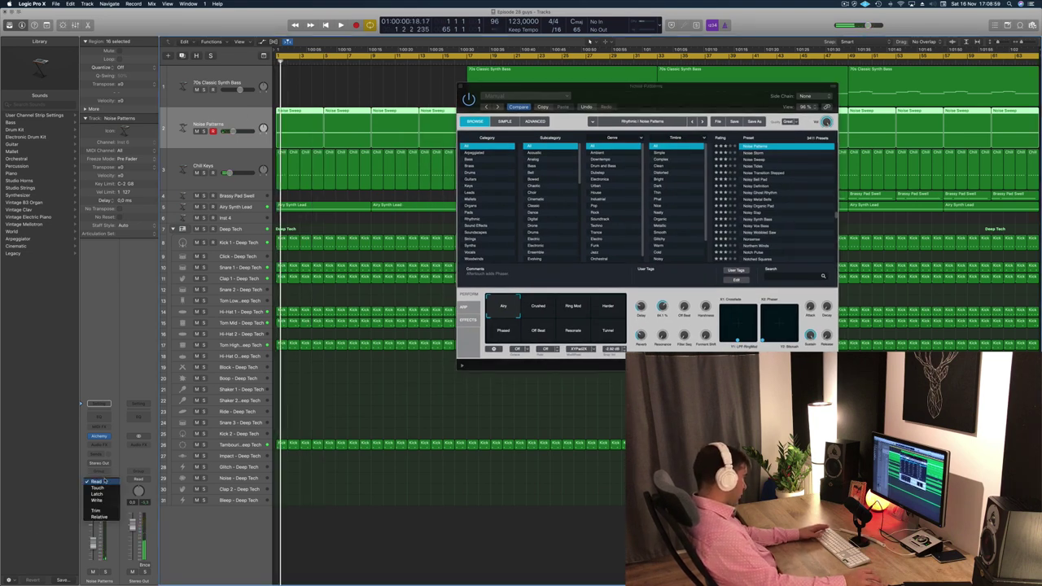
{"action": "left_click", "coordinate": [98, 487]}
{"action": "key", "text": "space"}
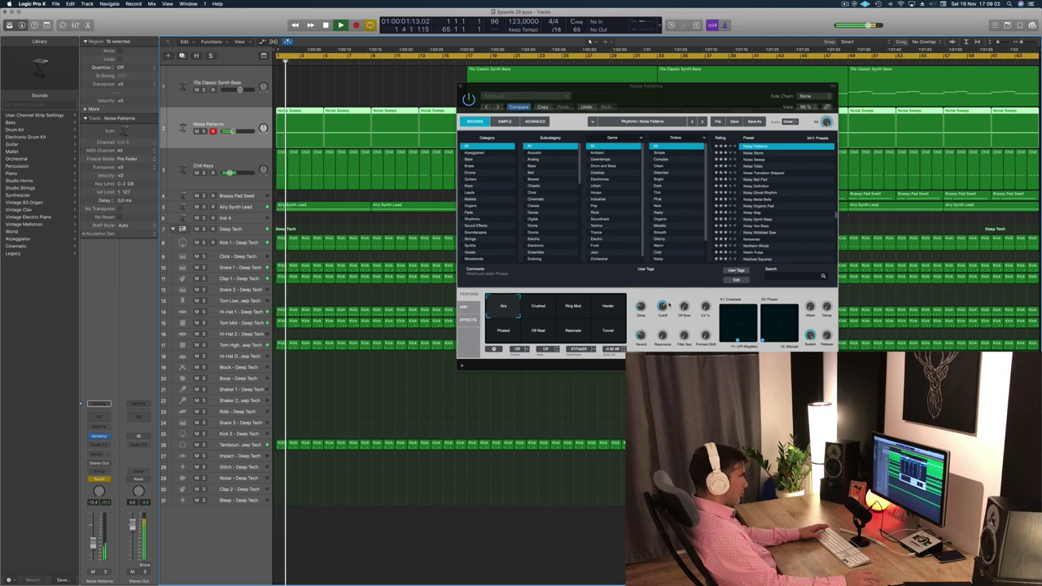
{"action": "left_click", "coordinate": [663, 307]}
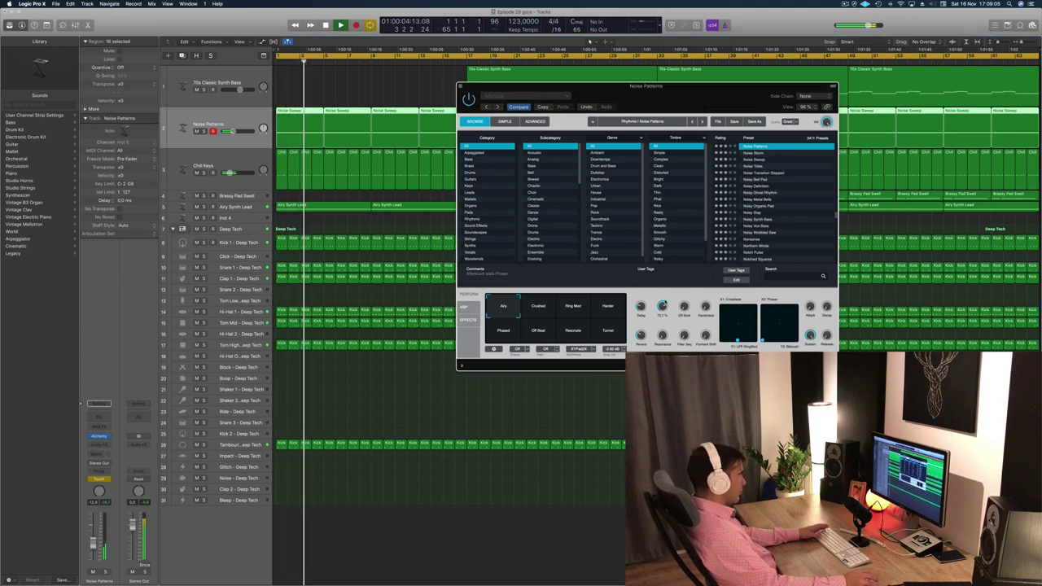
Step: Show track automation, set Noise Patterns back to Read mode and display its Alchemy Cutoff lane
{"action": "key", "text": "a"}
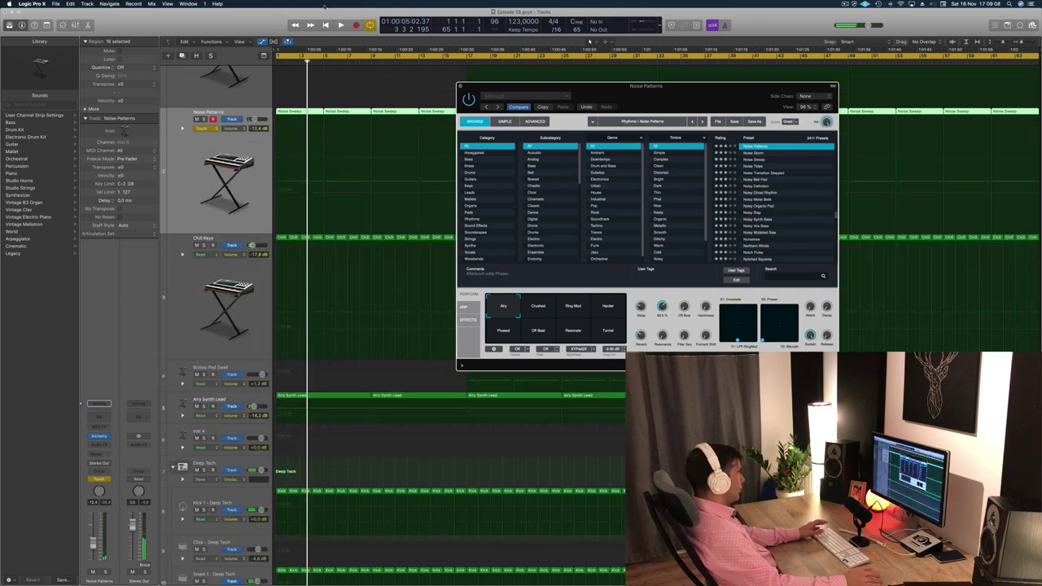
{"action": "left_click", "coordinate": [206, 128]}
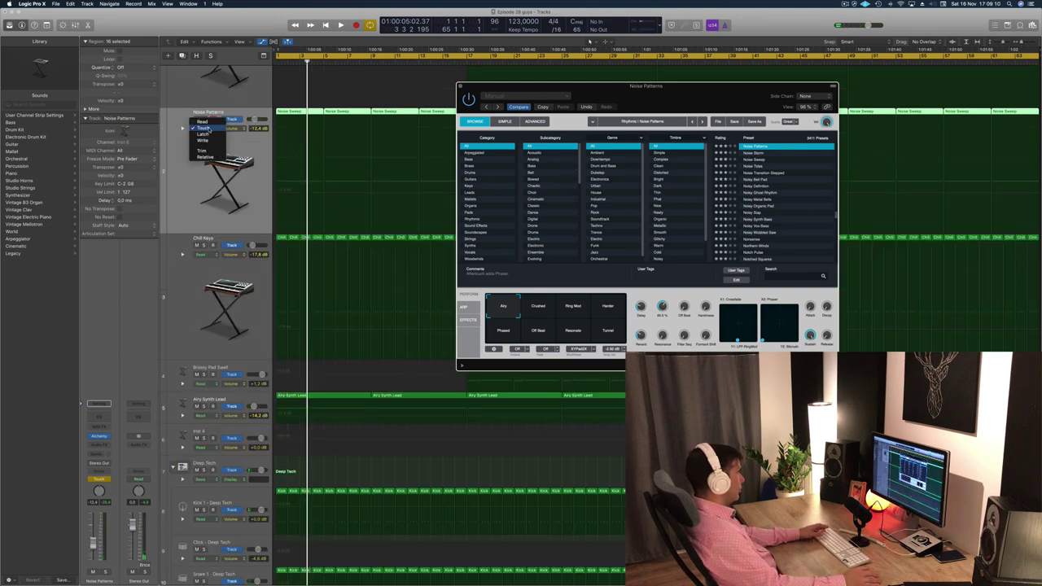
{"action": "left_click", "coordinate": [204, 122]}
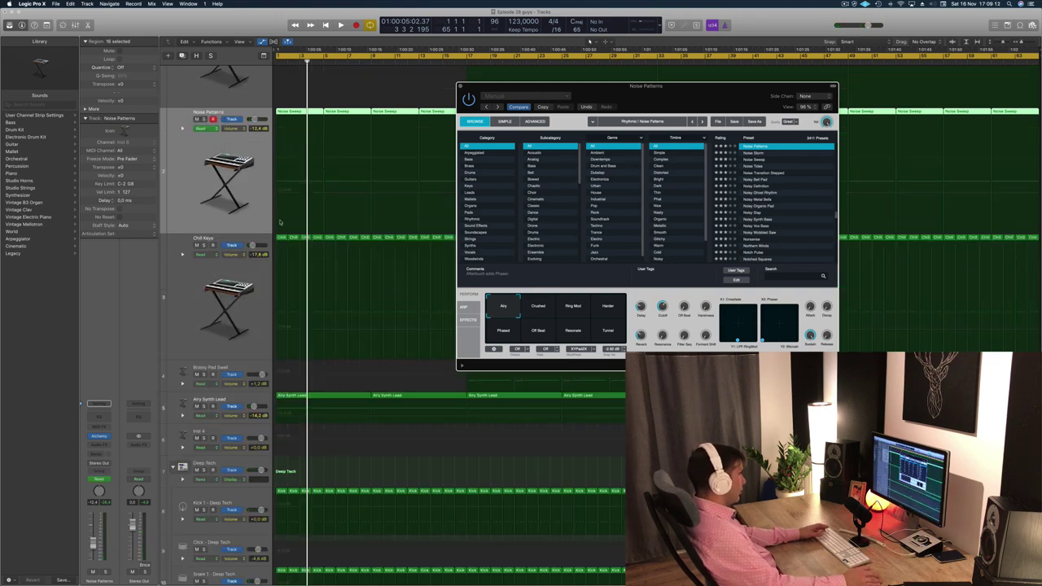
{"action": "left_click", "coordinate": [232, 129]}
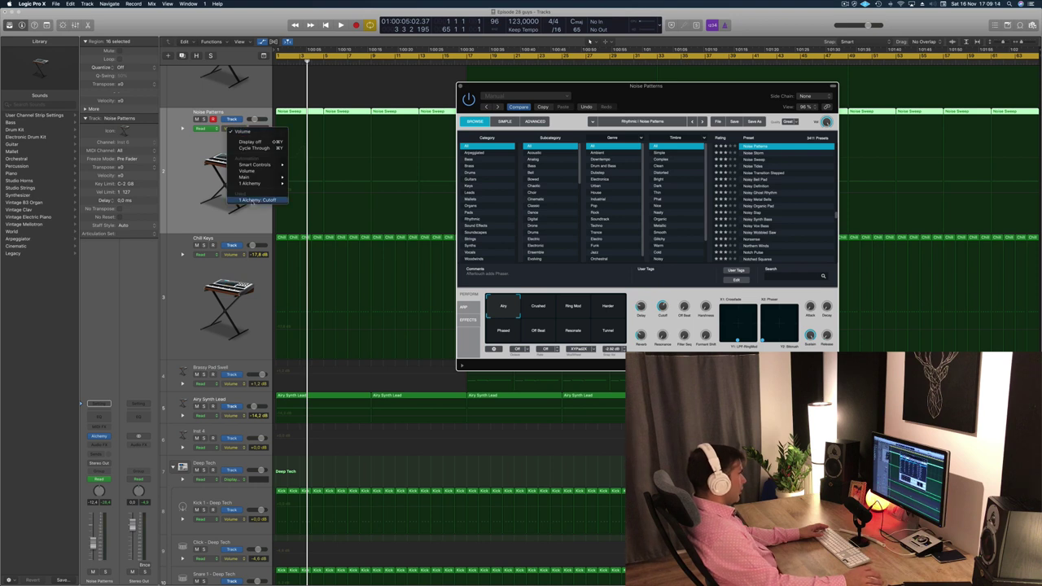
{"action": "left_click", "coordinate": [254, 200]}
Step: Shape the Noise Patterns Cutoff automation into a ramp from about 61.4% at bar 1 to 77.7% near bar 9, and close Alchemy
{"action": "mouse_move", "coordinate": [310, 159]}
{"action": "left_mouse_down"}
{"action": "mouse_move", "coordinate": [276, 161]}
{"action": "mouse_move", "coordinate": [375, 163]}
{"action": "mouse_move", "coordinate": [374, 140]}
{"action": "left_mouse_up"}
{"action": "key", "text": "space"}
{"action": "key", "text": "space"}
{"action": "key", "text": "space"}
{"action": "key", "text": "space"}
{"action": "key", "text": "space"}
{"action": "left_click", "coordinate": [323, 161]}
{"action": "left_click_drag", "start_coordinate": [475, 86], "coordinate": [543, 86]}
{"action": "left_click", "coordinate": [530, 86]}
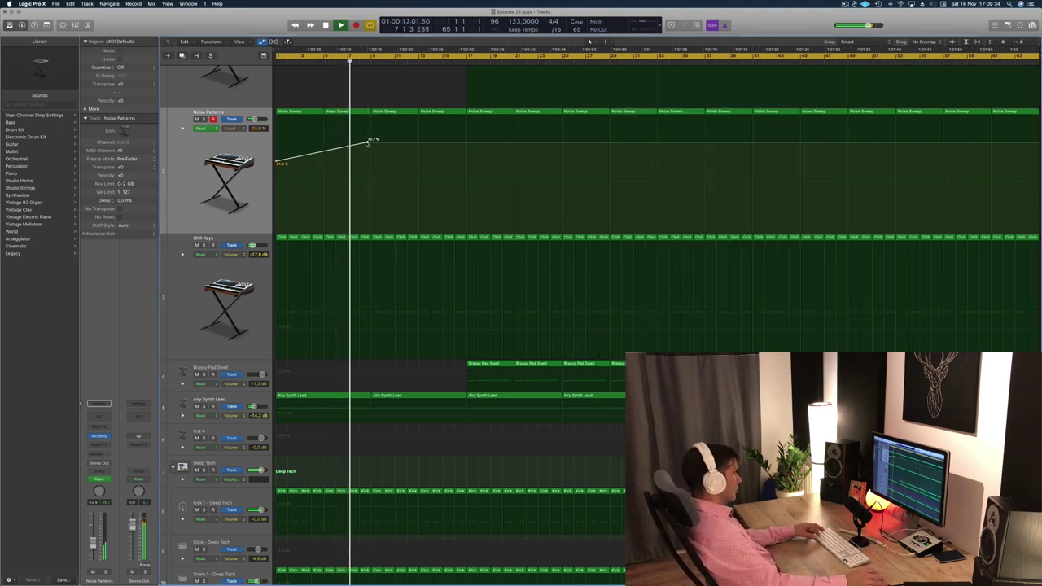
Step: Replay the arrangement from the start and delete the Brassy Pad Swell regions between bars 17 and 33
{"action": "scroll", "coordinate": [335, 151], "scroll_direction": "down", "scroll_amount": 1}
{"action": "scroll", "coordinate": [335, 152], "scroll_direction": "up", "scroll_amount": 4}
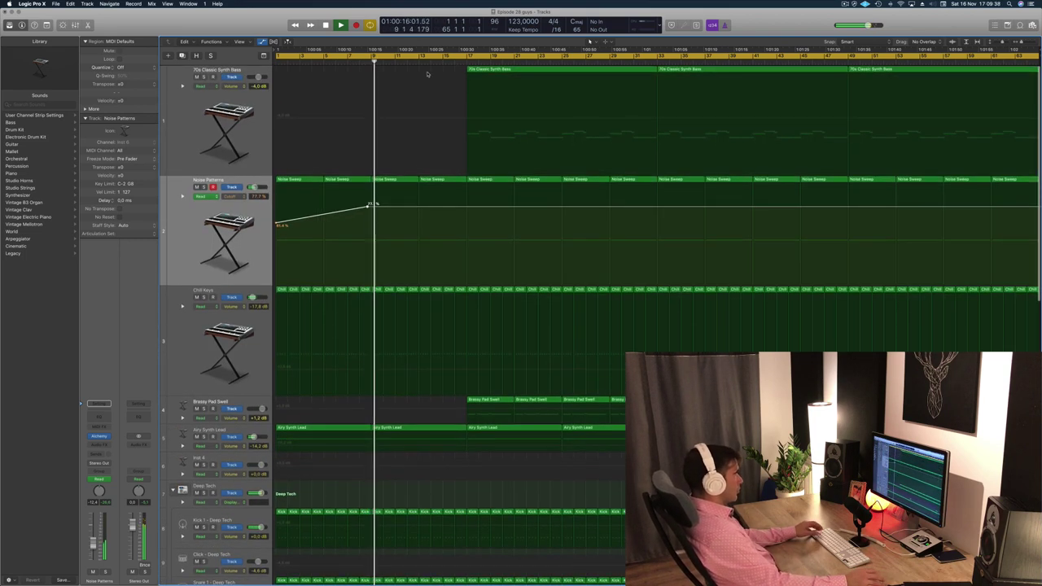
{"action": "left_click", "coordinate": [518, 72]}
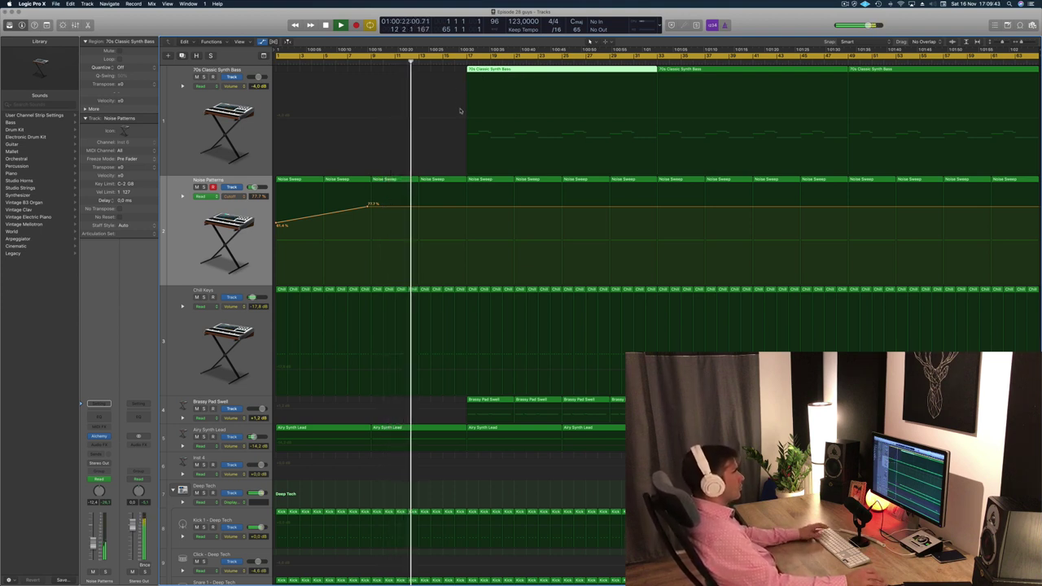
{"action": "key", "text": "space"}
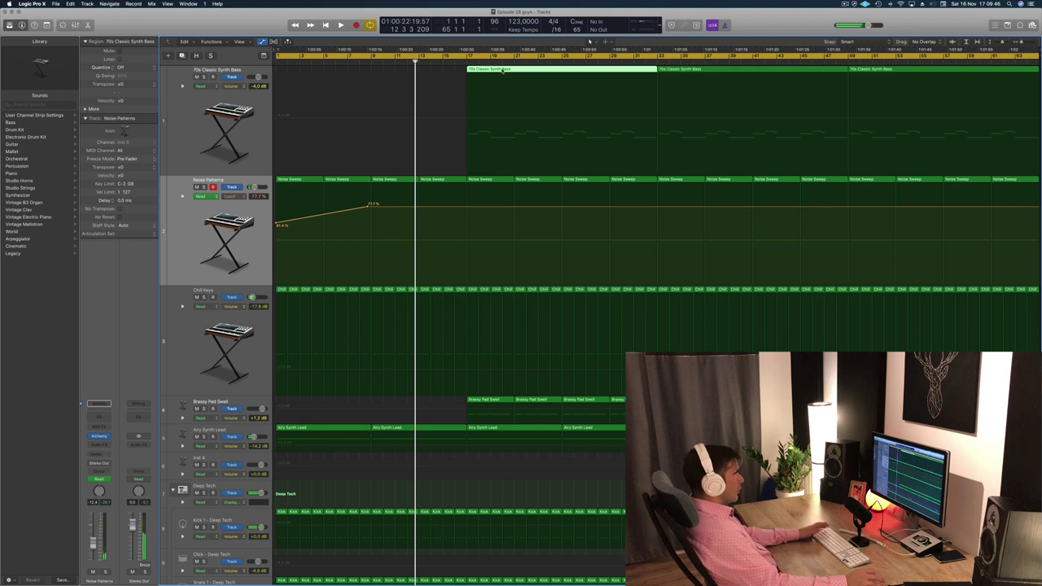
{"action": "key", "text": "Return"}
{"action": "key", "text": "space"}
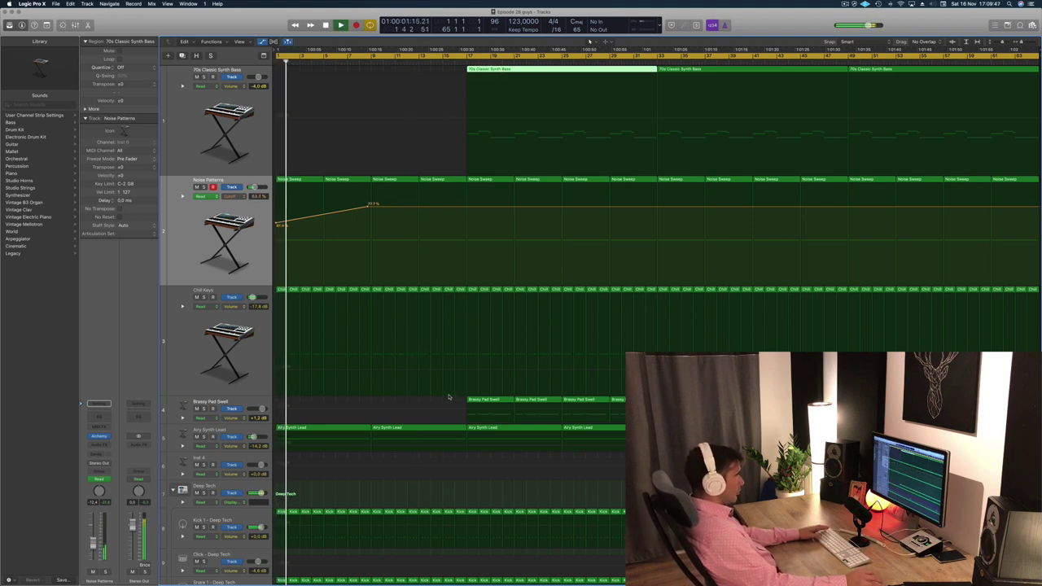
{"action": "left_click_drag", "start_coordinate": [448, 397], "coordinate": [621, 399]}
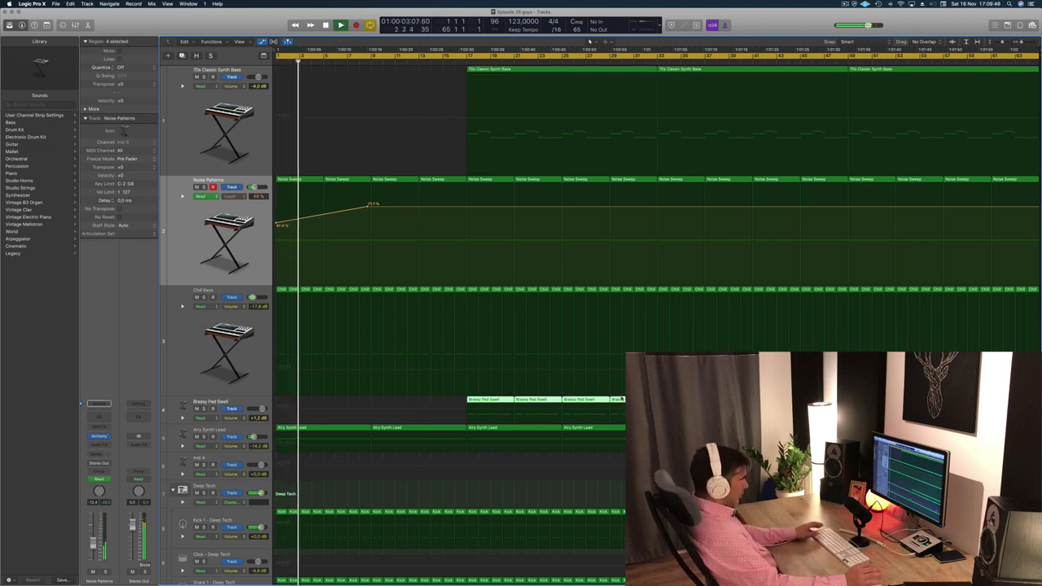
{"action": "key", "text": "Delete"}
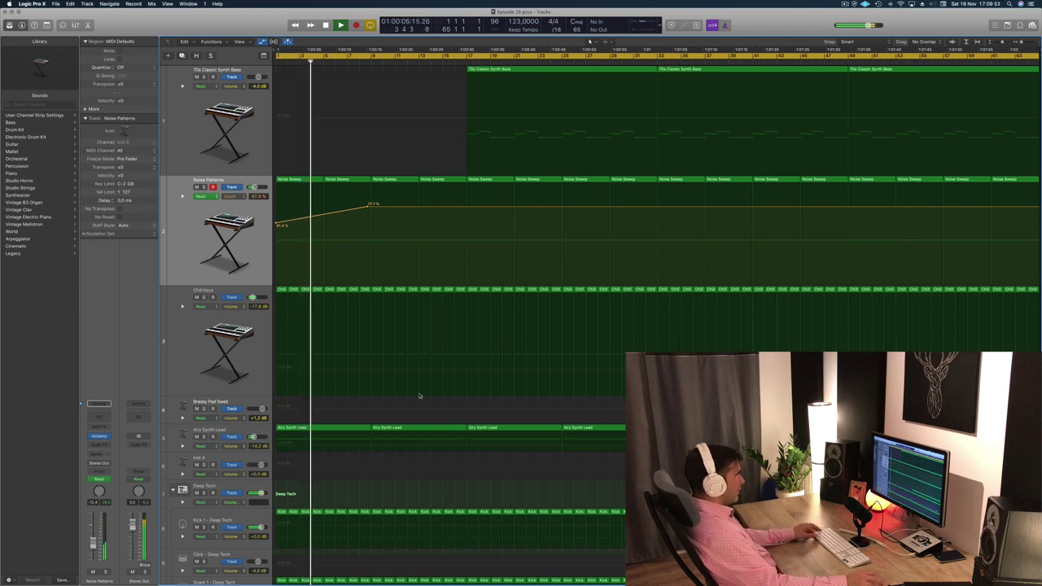
Step: Try removing the track 17 Tom Hi regions from bars 1 to 16, undo the deletion and replay from the start
{"action": "key", "text": "super+Up"}
{"action": "key", "text": "super+Up"}
{"action": "key", "text": "super+Up"}
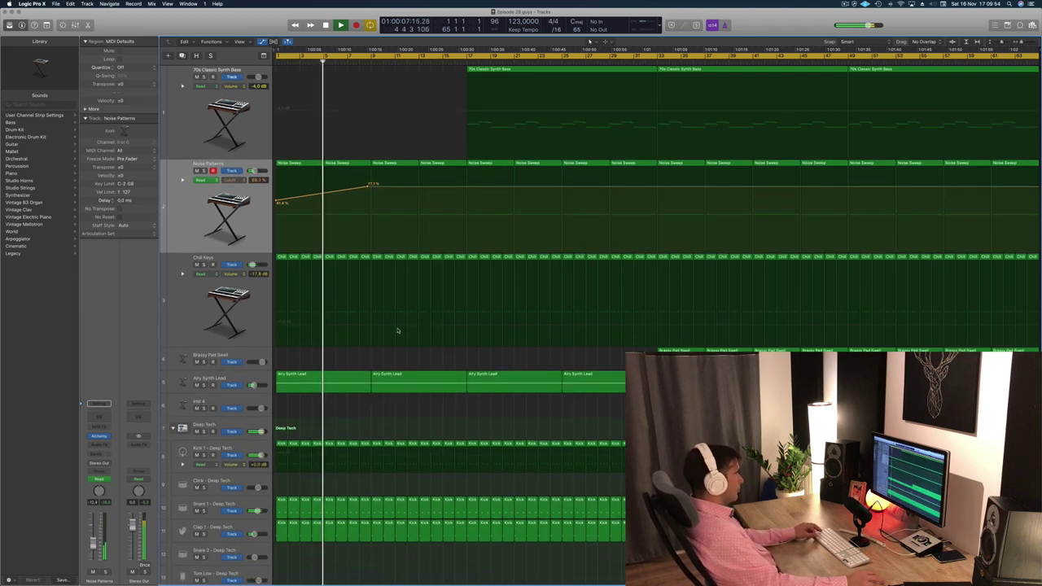
{"action": "key", "text": "super+Up"}
{"action": "key", "text": "super+Up"}
{"action": "key", "text": "super+Up"}
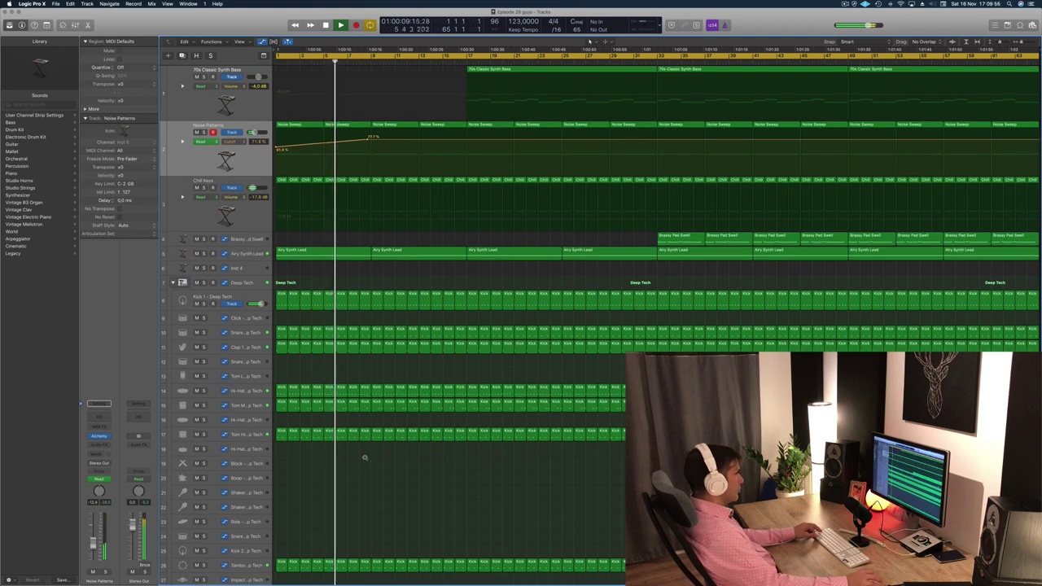
{"action": "key", "text": "super+Up"}
{"action": "key", "text": "Return"}
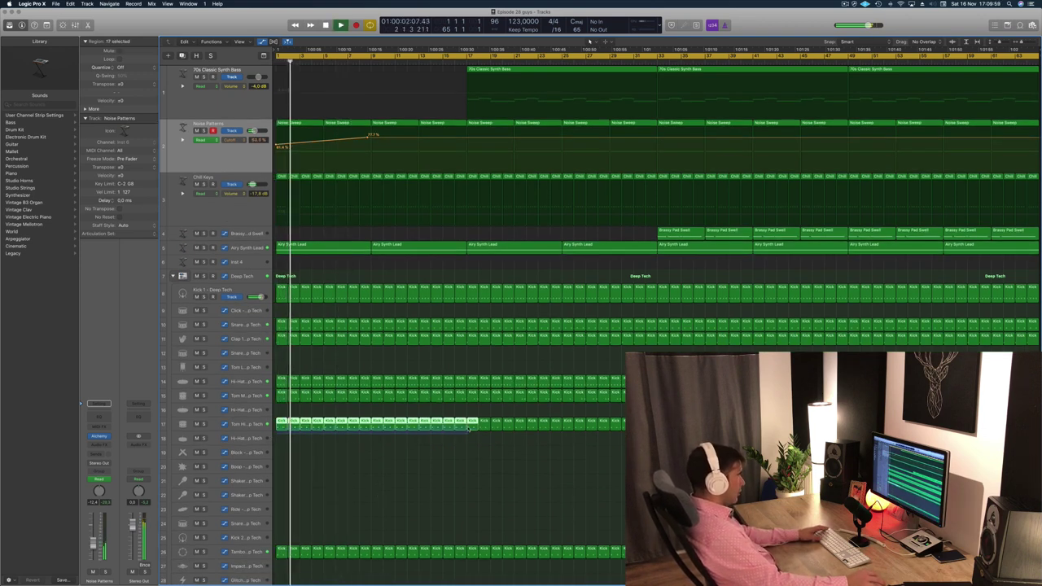
{"action": "key", "text": "Delete"}
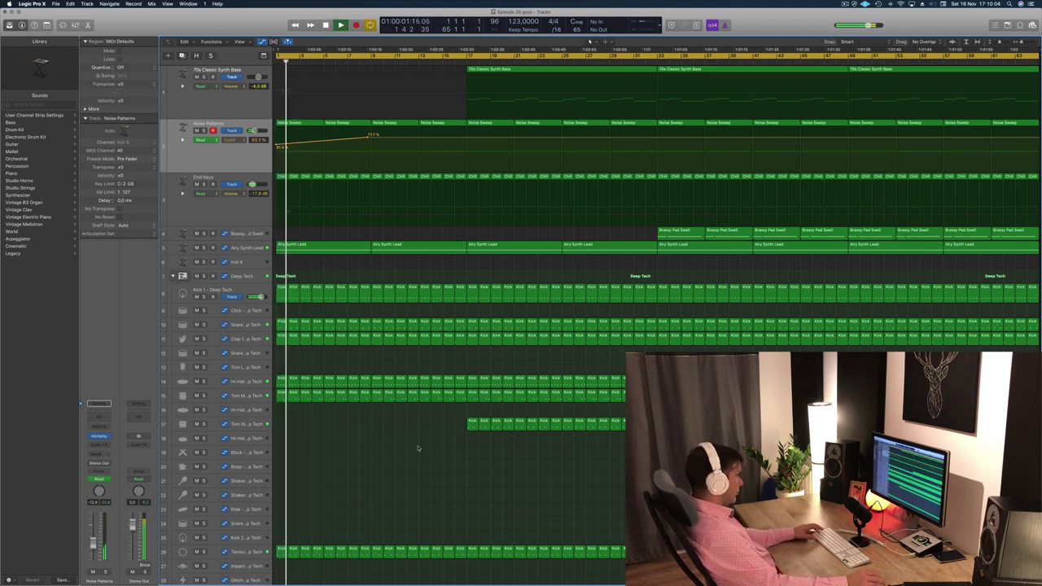
{"action": "key", "text": "super+z"}
{"action": "key", "text": "Return"}
{"action": "key", "text": "space"}
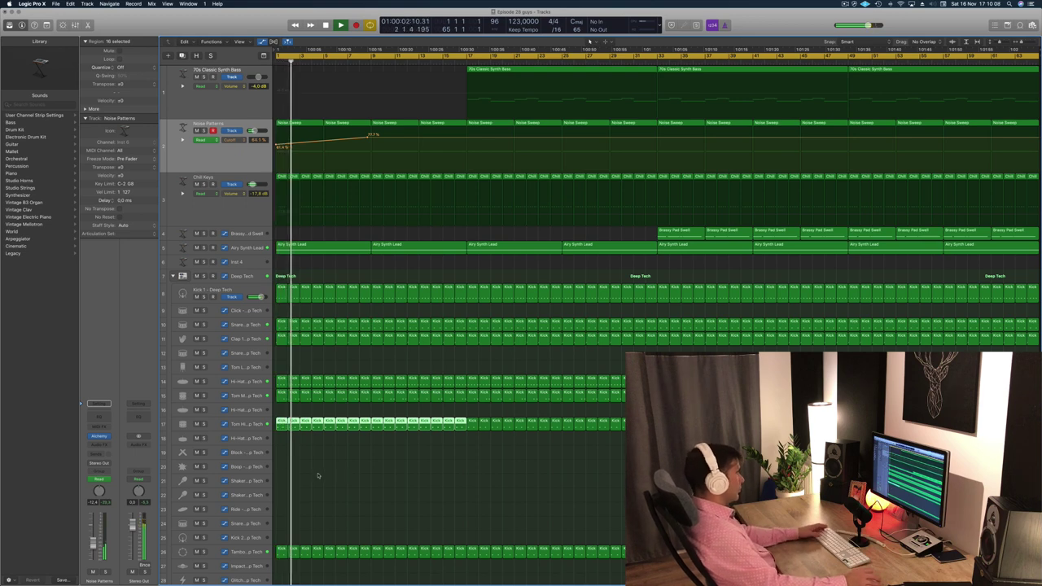
Step: Audition the Chill Keys track in solo and set its volume to -18.0 dB
{"action": "left_click", "coordinate": [317, 472]}
{"action": "scroll", "coordinate": [366, 325], "scroll_direction": "up", "scroll_amount": 1}
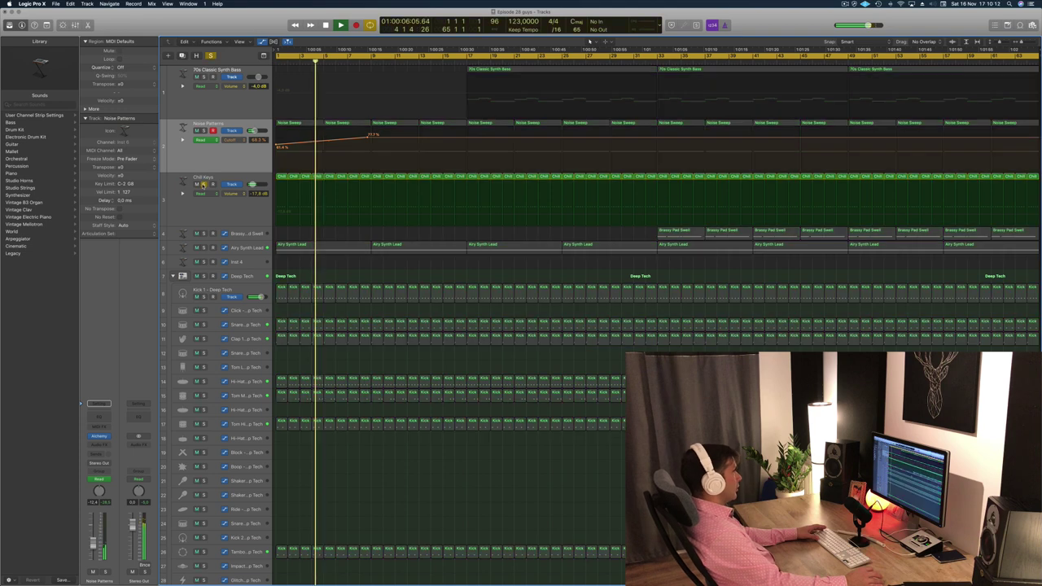
{"action": "left_click", "coordinate": [180, 210]}
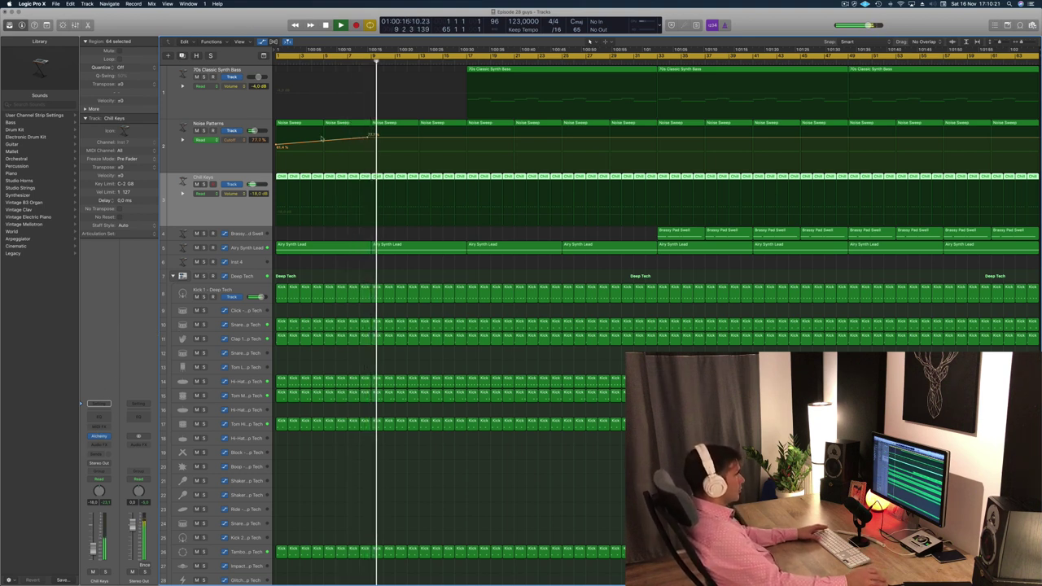
Step: Try a copy of the bar 33 Brassy Pad Swell region at bar 9, with its notes thinned out in the Piano Roll
{"action": "left_click", "coordinate": [669, 233]}
{"action": "left_click_drag", "start_coordinate": [669, 233], "coordinate": [383, 235]}
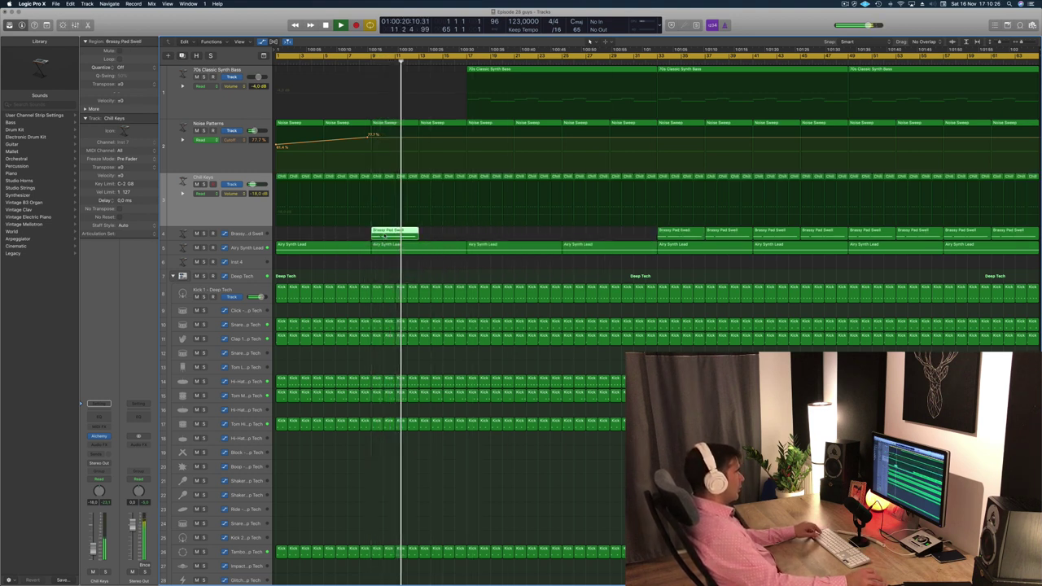
{"action": "key", "text": "space"}
{"action": "key", "text": "e"}
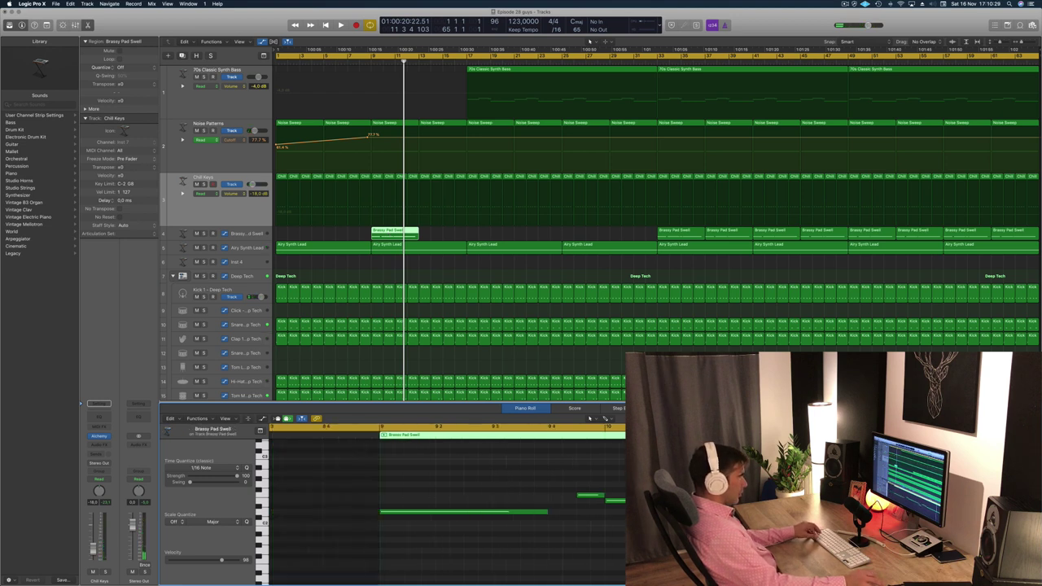
{"action": "key", "text": "super+Left"}
{"action": "key", "text": "super+Left"}
{"action": "key", "text": "super+a"}
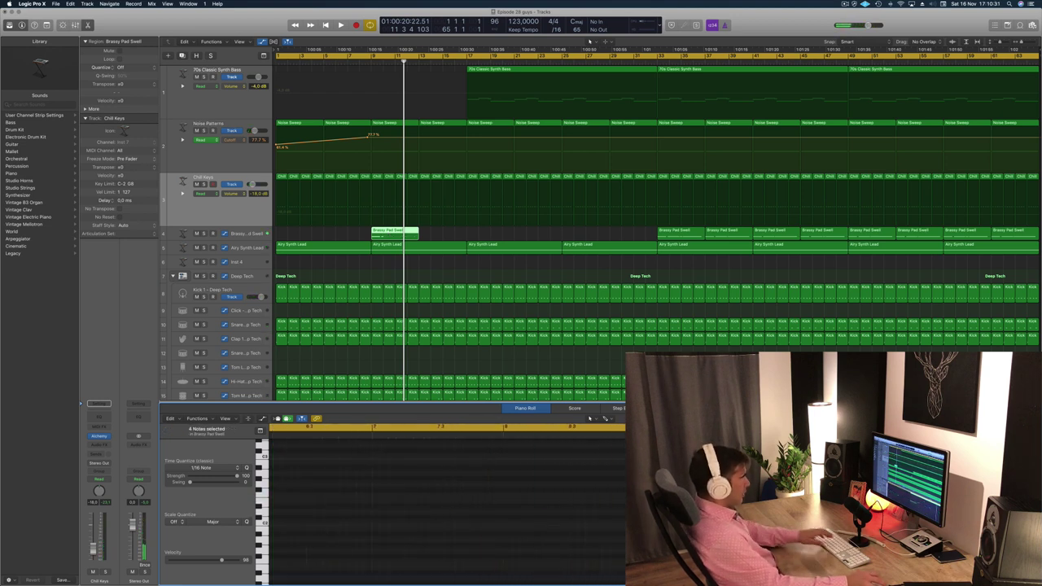
{"action": "key", "text": "Return"}
{"action": "key", "text": "space"}
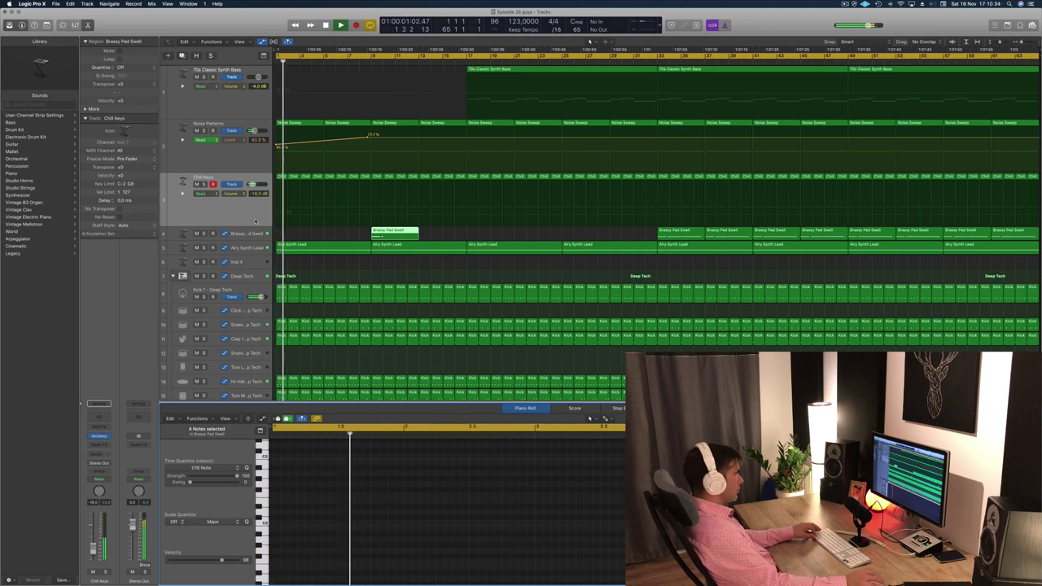
Step: Copy the thinned-out Brassy Pad Swell region to bar 17, and delete both copies at bars 9 and 17
{"action": "left_click_drag", "start_coordinate": [394, 233], "coordinate": [485, 236]}
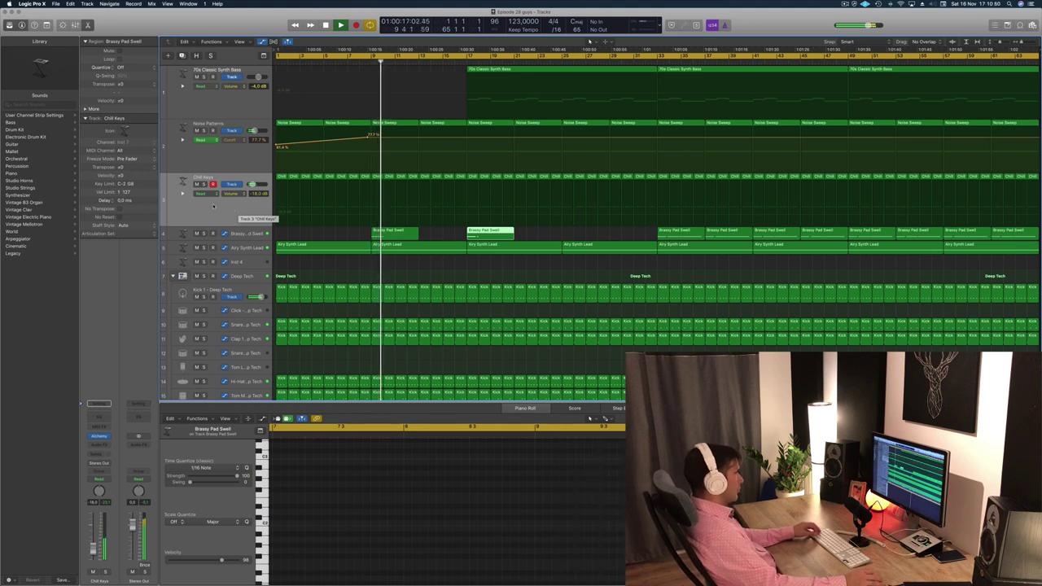
{"action": "left_click", "coordinate": [404, 236]}
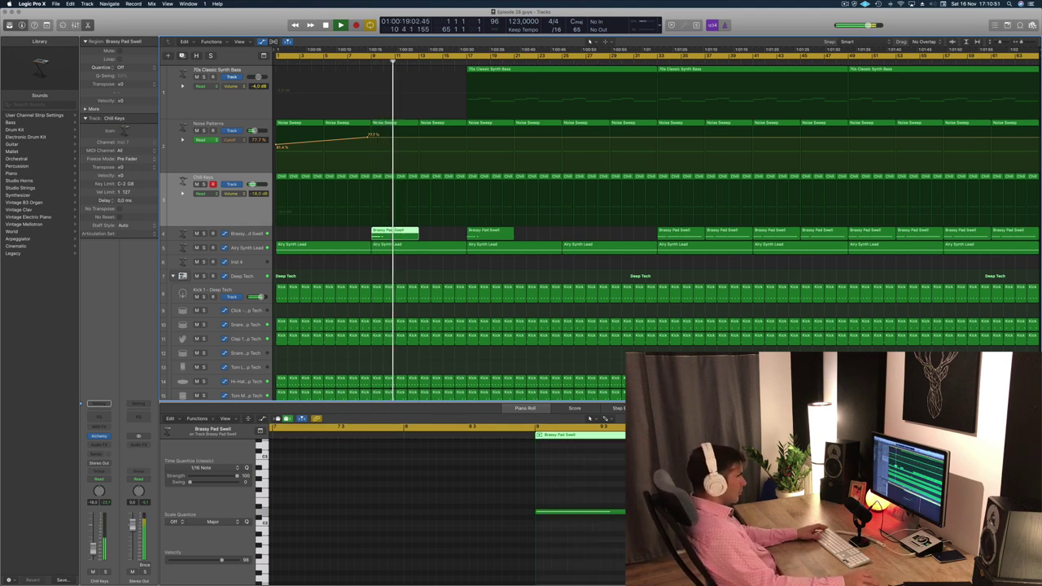
{"action": "left_click", "coordinate": [677, 493]}
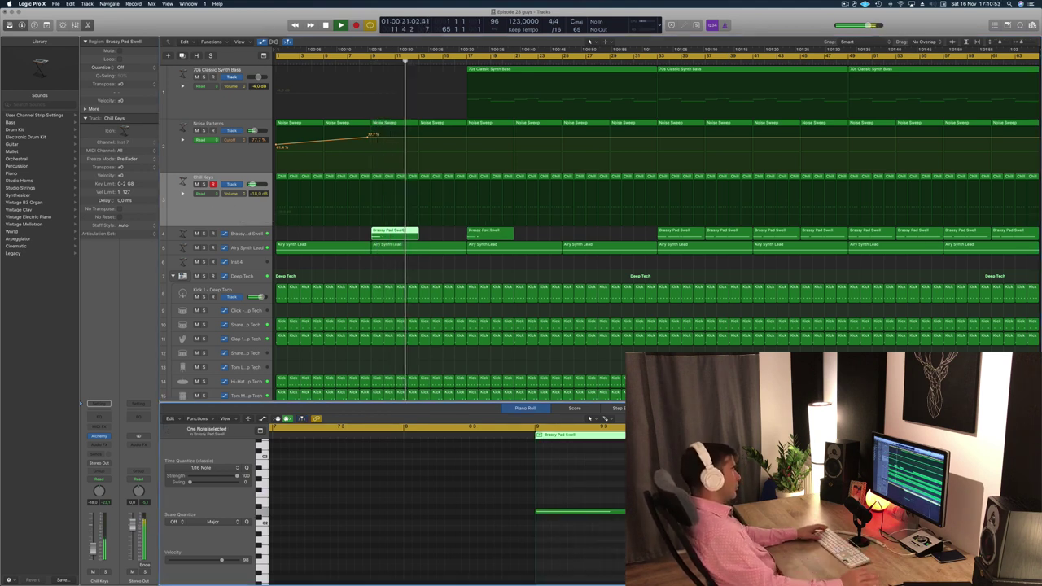
{"action": "left_click_drag", "start_coordinate": [446, 229], "coordinate": [411, 237]}
{"action": "key", "text": "Delete"}
{"action": "left_click", "coordinate": [494, 242]}
{"action": "left_click", "coordinate": [494, 238]}
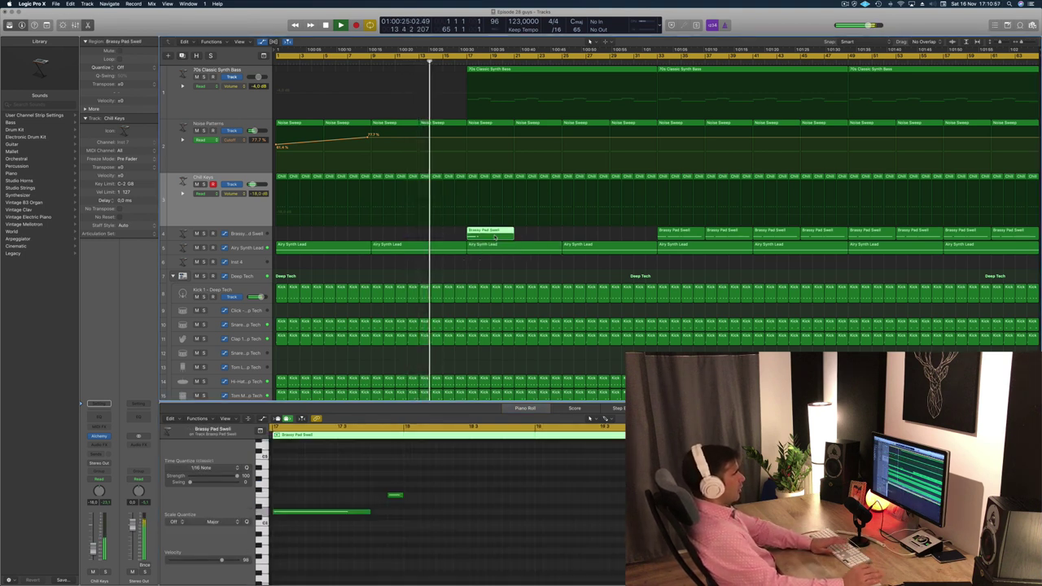
{"action": "key", "text": "Delete"}
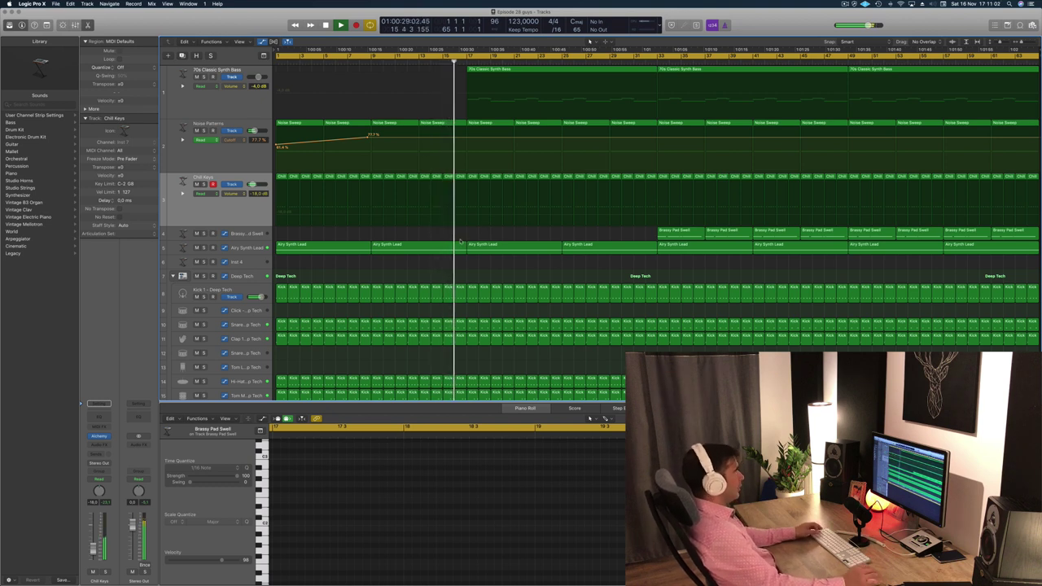
Step: Delete the Airy Synth Lead region starting at bar 17 and replay from about bar 15
{"action": "left_click", "coordinate": [240, 108]}
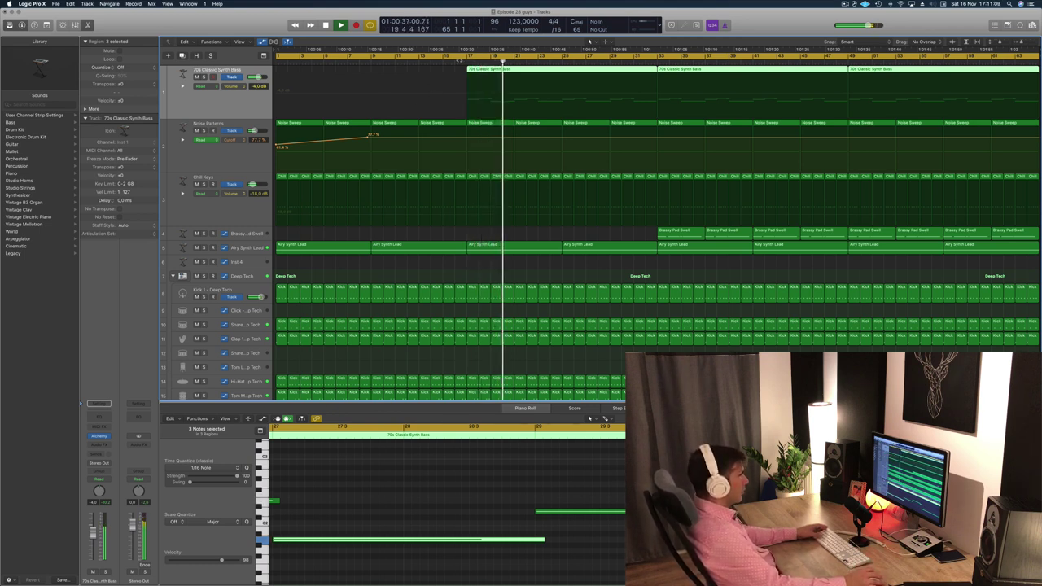
{"action": "left_click", "coordinate": [514, 245]}
{"action": "key", "text": "Delete"}
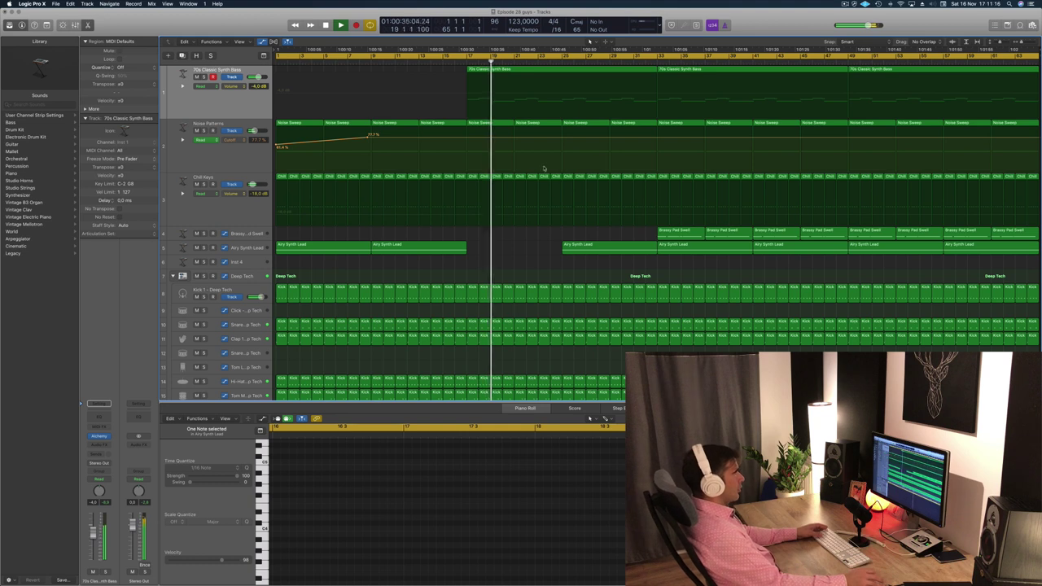
{"action": "left_click", "coordinate": [441, 64]}
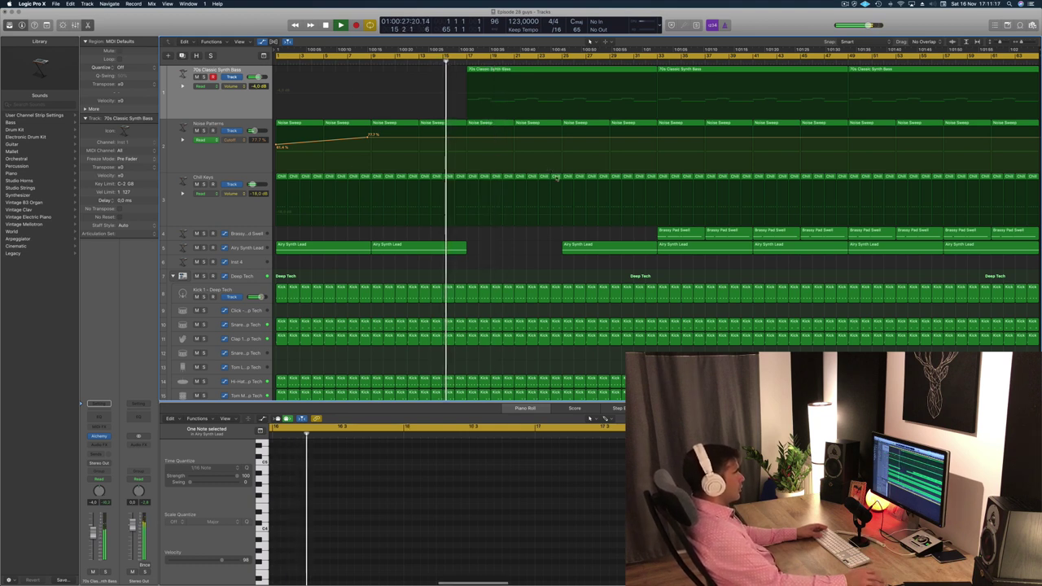
Step: Delete the Chill Keys regions in bars 21 to 24 to open up a break
{"action": "left_click", "coordinate": [556, 176]}
{"action": "key", "text": "Delete"}
{"action": "left_click_drag", "start_coordinate": [556, 180], "coordinate": [494, 259]}
{"action": "key", "text": "Delete"}
Step: Delete the Hi-Hat, Tom Mid and Tom Hi regions on tracks 14, 15 and 17 in bars 21 to 24
{"action": "scroll", "coordinate": [538, 301], "scroll_direction": "down", "scroll_amount": 3}
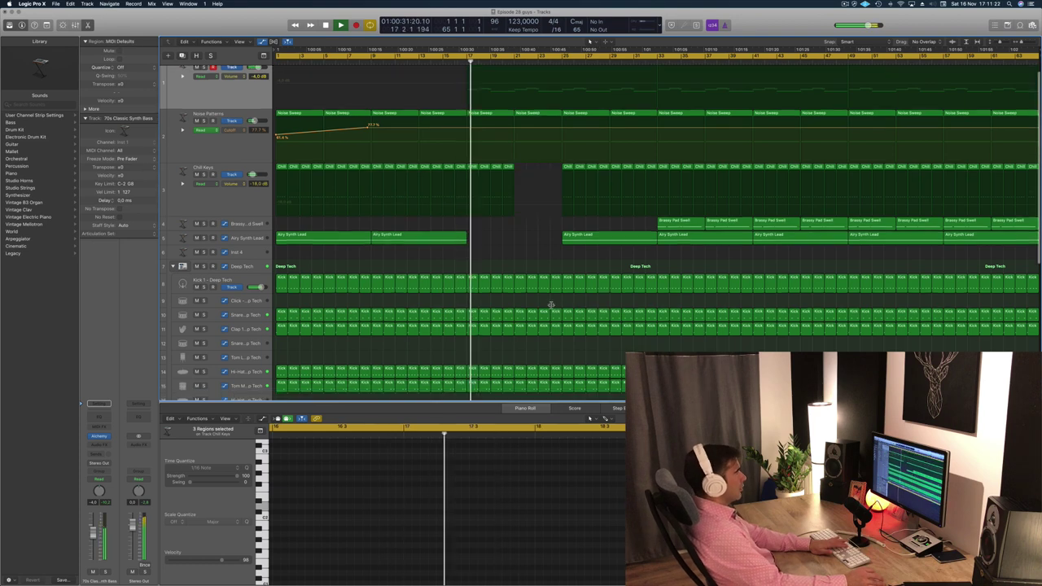
{"action": "scroll", "coordinate": [526, 298], "scroll_direction": "down", "scroll_amount": 1}
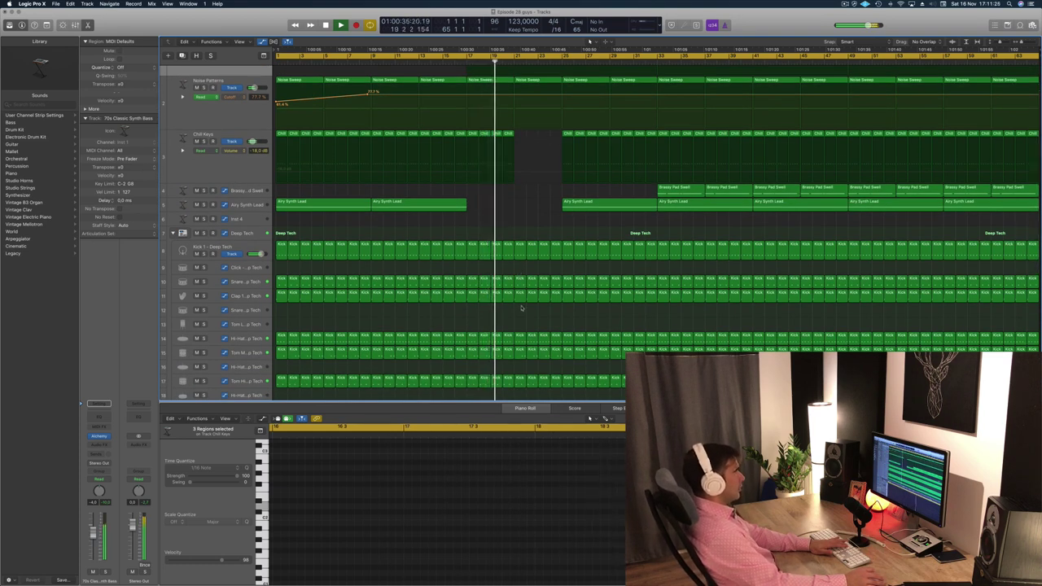
{"action": "scroll", "coordinate": [552, 342], "scroll_direction": "down", "scroll_amount": 4}
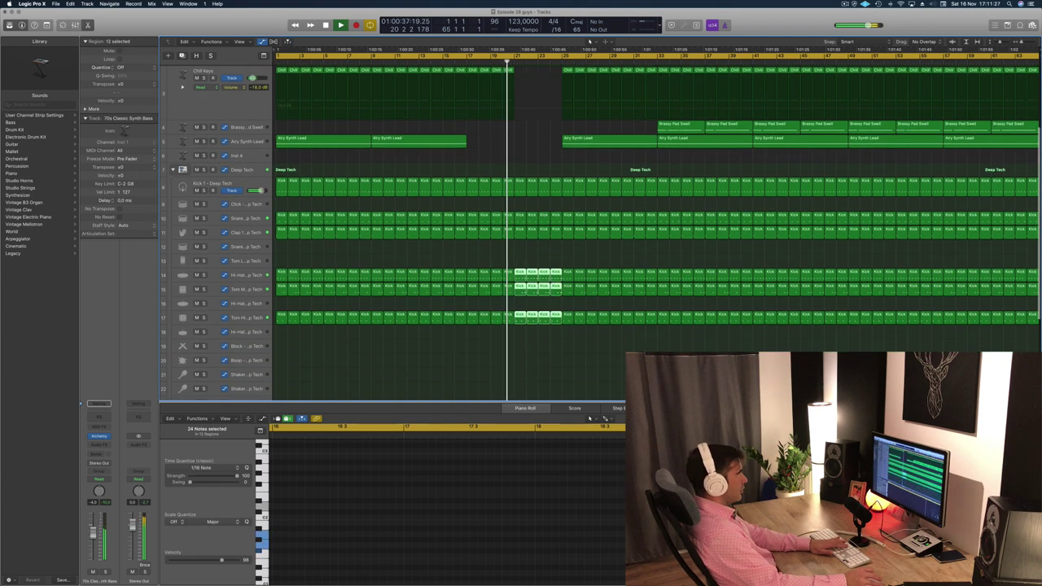
{"action": "key", "text": "Delete"}
{"action": "scroll", "coordinate": [552, 282], "scroll_direction": "up", "scroll_amount": 1}
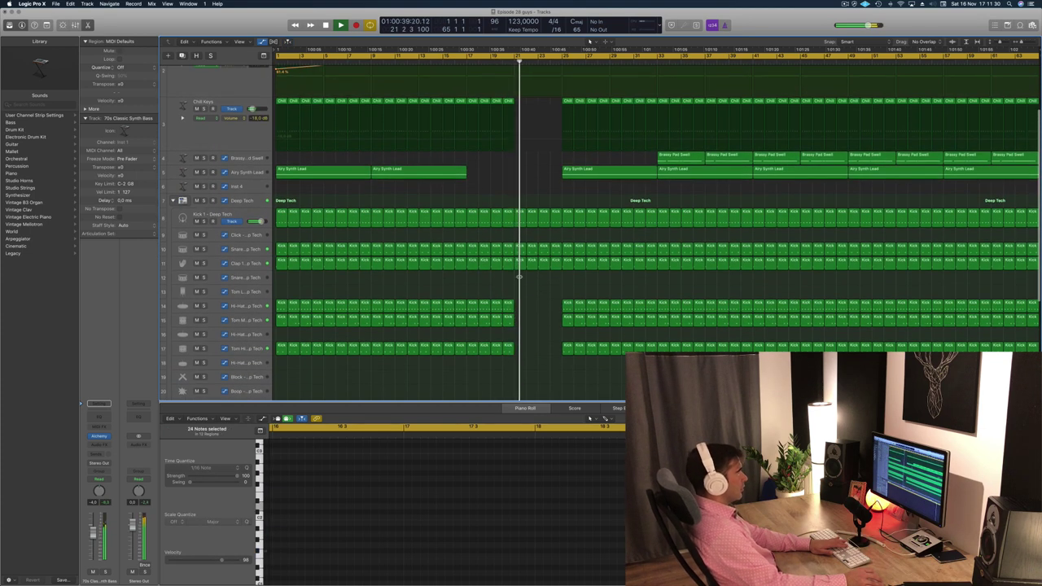
Step: Delete the Snare and Clap regions on tracks 10 and 11 in bars 21 to 24
{"action": "left_click_drag", "start_coordinate": [516, 242], "coordinate": [547, 267]}
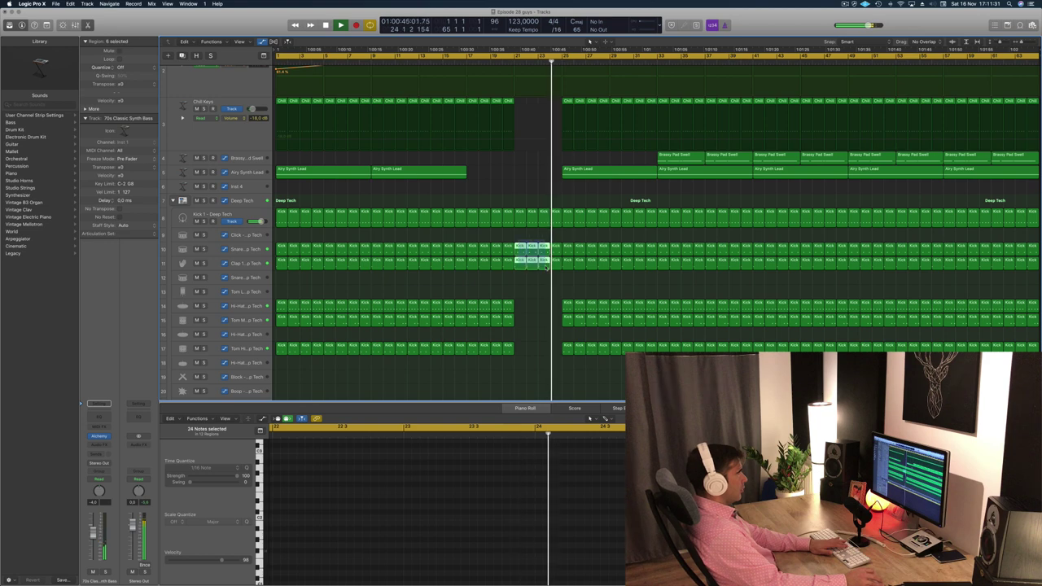
{"action": "key", "text": "Delete"}
{"action": "scroll", "coordinate": [455, 78], "scroll_direction": "up", "scroll_amount": 2}
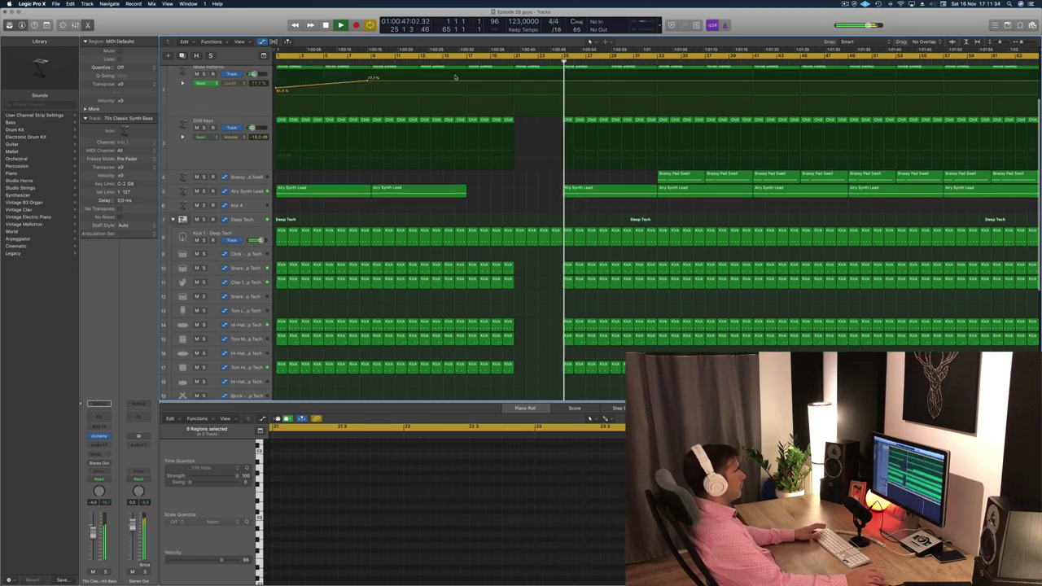
Step: Replay the break from about bar 16 and check which tracks still hold regions in bars 21 to 24
{"action": "scroll", "coordinate": [455, 77], "scroll_direction": "up", "scroll_amount": 5}
{"action": "left_click", "coordinate": [460, 62]}
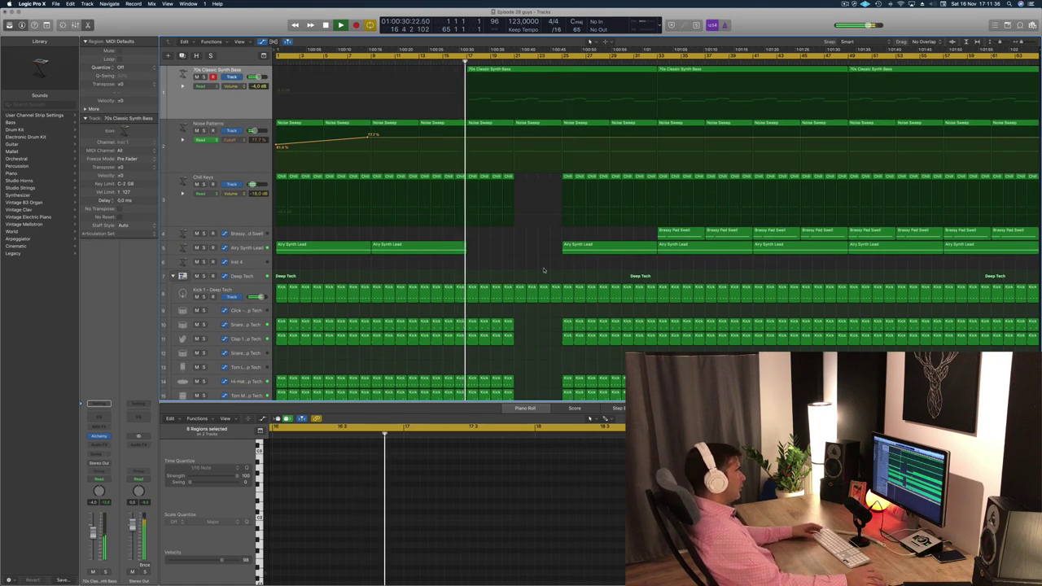
{"action": "scroll", "coordinate": [544, 270], "scroll_direction": "down", "scroll_amount": 15}
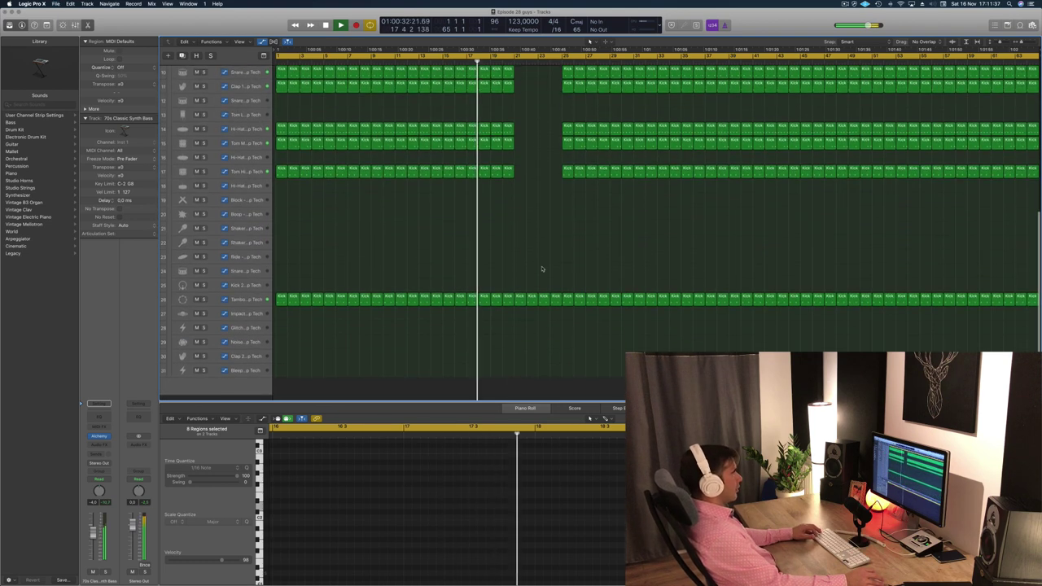
{"action": "scroll", "coordinate": [539, 272], "scroll_direction": "up", "scroll_amount": 1}
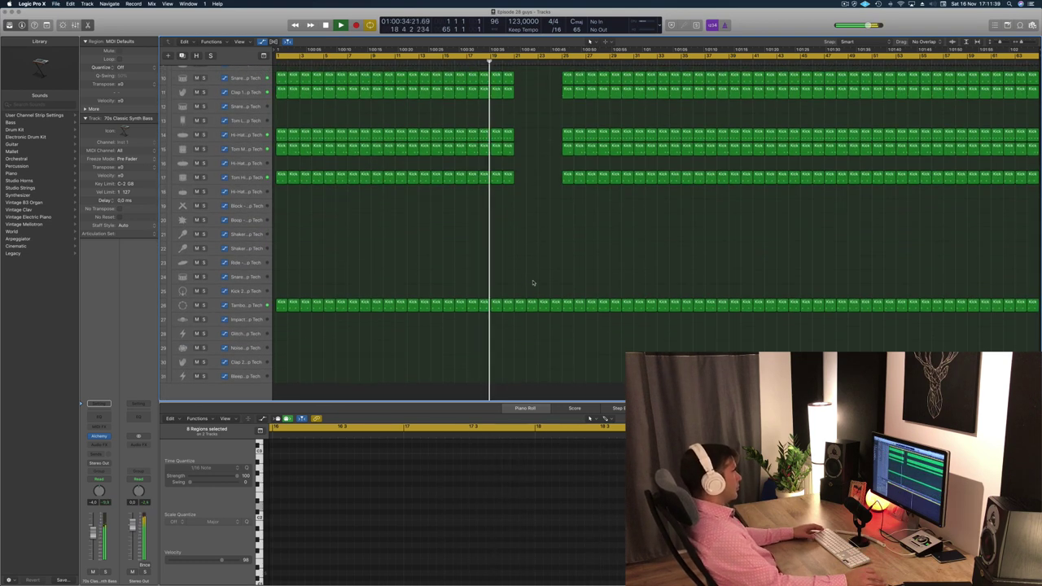
{"action": "scroll", "coordinate": [541, 261], "scroll_direction": "up", "scroll_amount": 15}
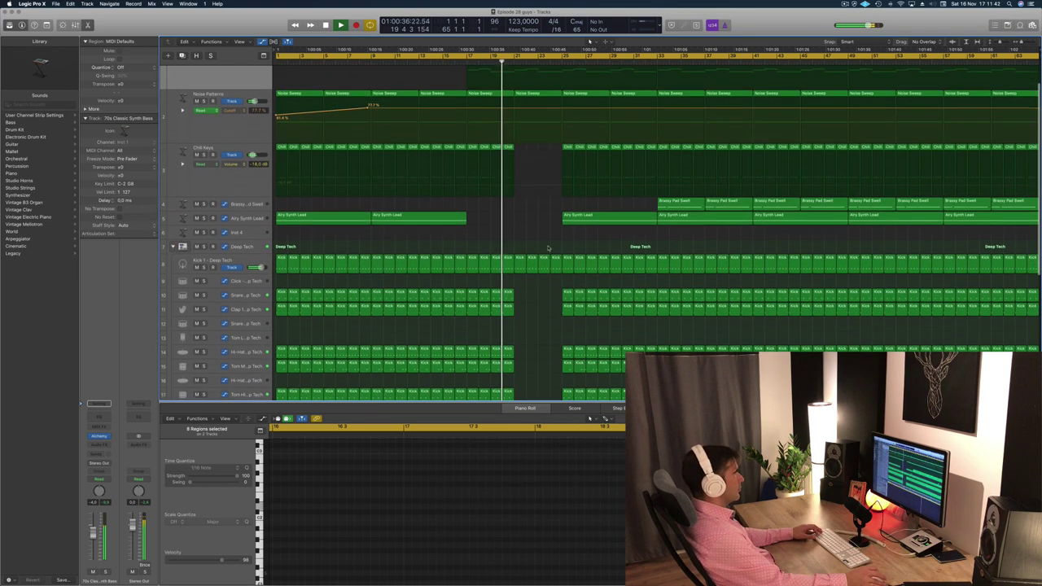
Step: Automate the Noise Patterns cutoff to drop to 0.0 % at bar 21 and ramp back up by bar 25, and replay from about bar 20
{"action": "scroll", "coordinate": [507, 142], "scroll_direction": "down", "scroll_amount": 1}
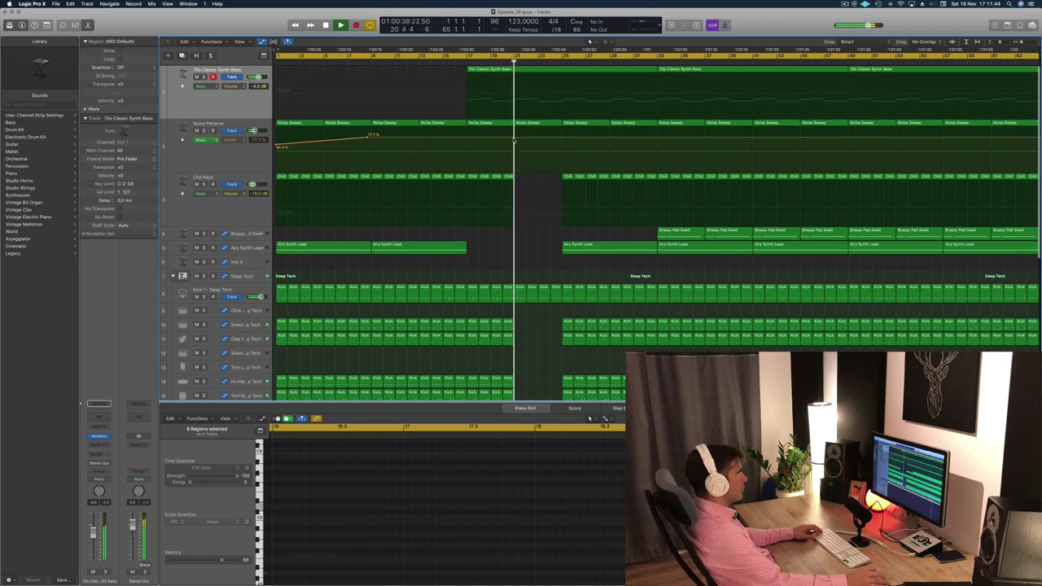
{"action": "left_click", "coordinate": [562, 137]}
{"action": "key", "text": "comma"}
{"action": "key", "text": "comma"}
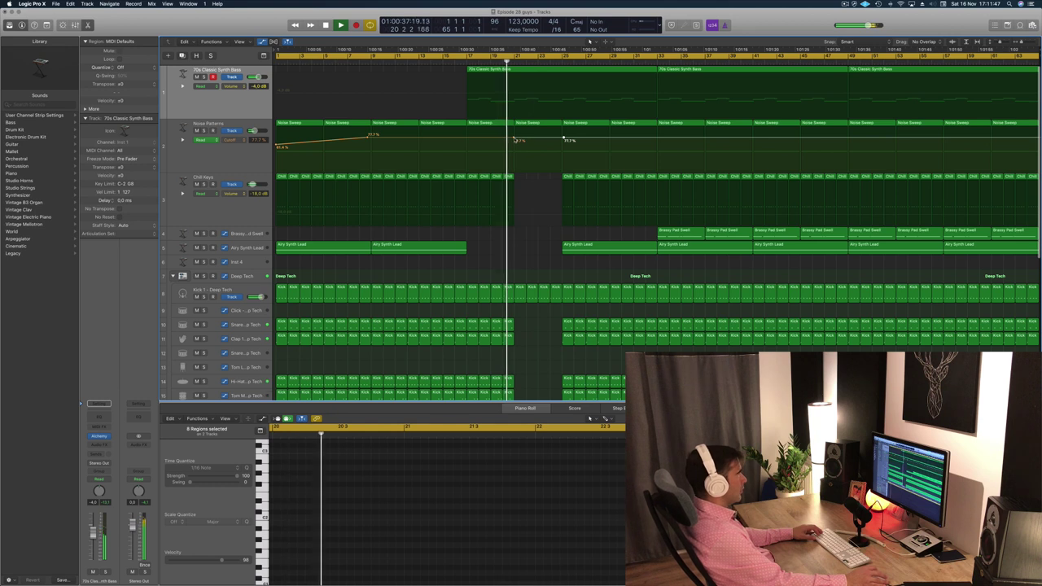
{"action": "left_click_drag", "start_coordinate": [516, 140], "coordinate": [514, 173]}
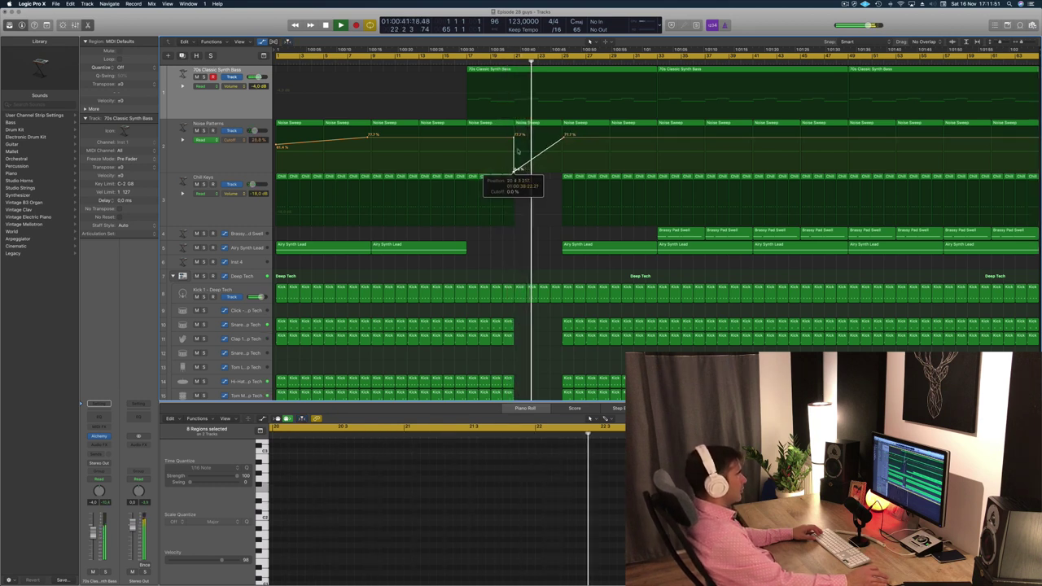
{"action": "left_click", "coordinate": [500, 62]}
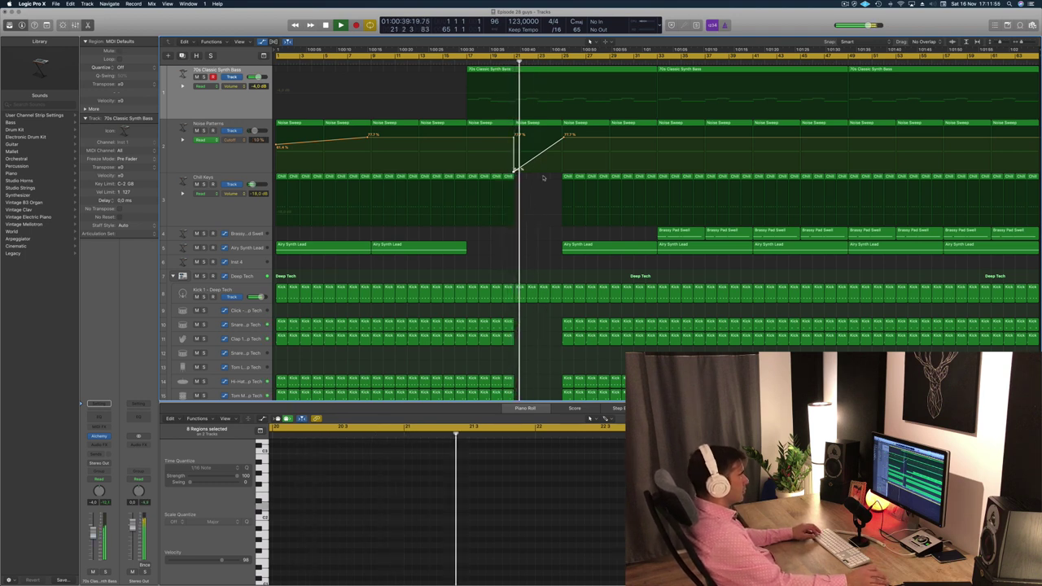
Step: Delete the Chill Keys regions and the Snare, Clap, Hi-Hat and Tom Mid regions on tracks 10, 11, 14 and 15 in bars 25 to 28
{"action": "left_click_drag", "start_coordinate": [542, 173], "coordinate": [604, 183]}
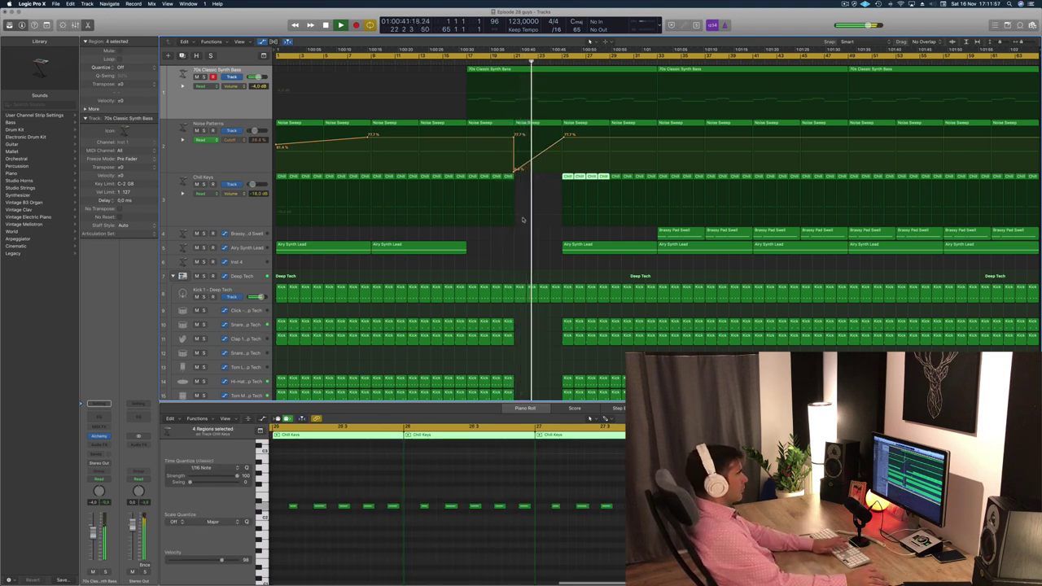
{"action": "key", "text": "Delete"}
{"action": "left_click_drag", "start_coordinate": [554, 322], "coordinate": [600, 381]}
{"action": "key", "text": "Delete"}
{"action": "scroll", "coordinate": [599, 346], "scroll_direction": "down", "scroll_amount": 3}
{"action": "scroll", "coordinate": [562, 342], "scroll_direction": "down", "scroll_amount": 3}
{"action": "key", "text": "Delete"}
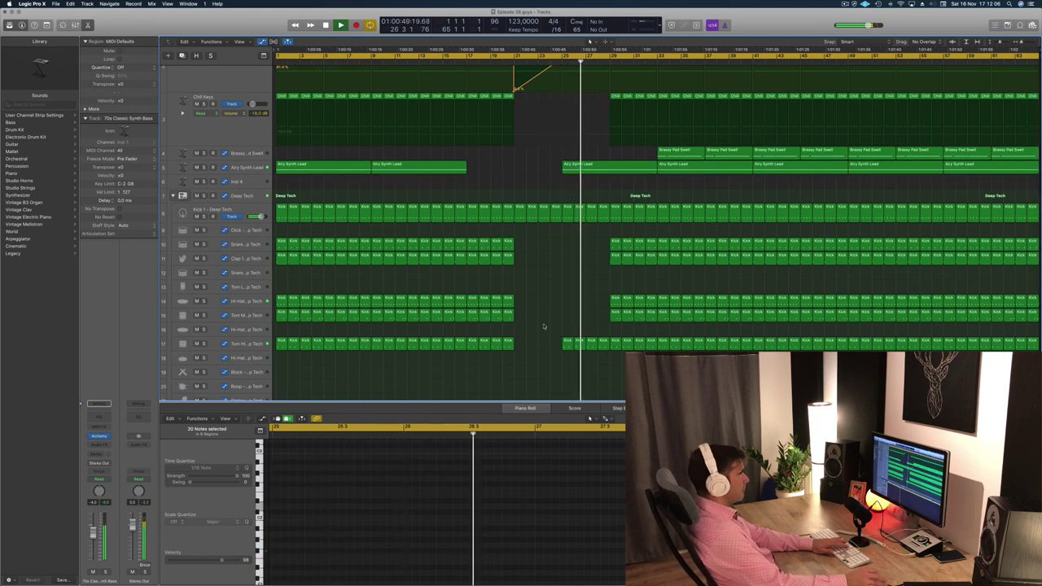
Step: Delete the Chill Keys regions in bars 29 to 40 and the Brassy Pad Swell regions in bars 33 to 40, and stop playback
{"action": "scroll", "coordinate": [551, 330], "scroll_direction": "up", "scroll_amount": 2}
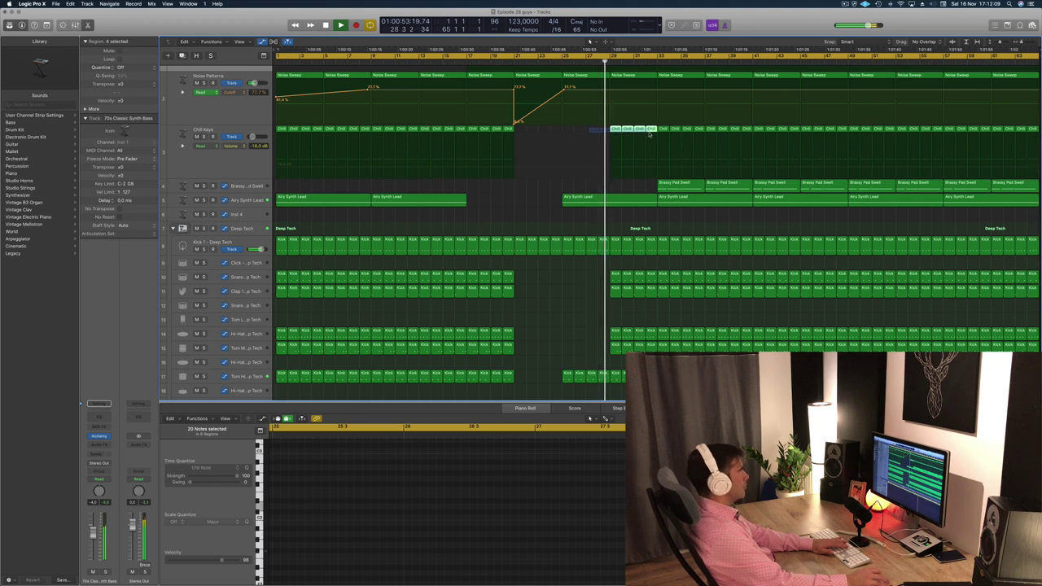
{"action": "left_click_drag", "start_coordinate": [649, 134], "coordinate": [649, 134]}
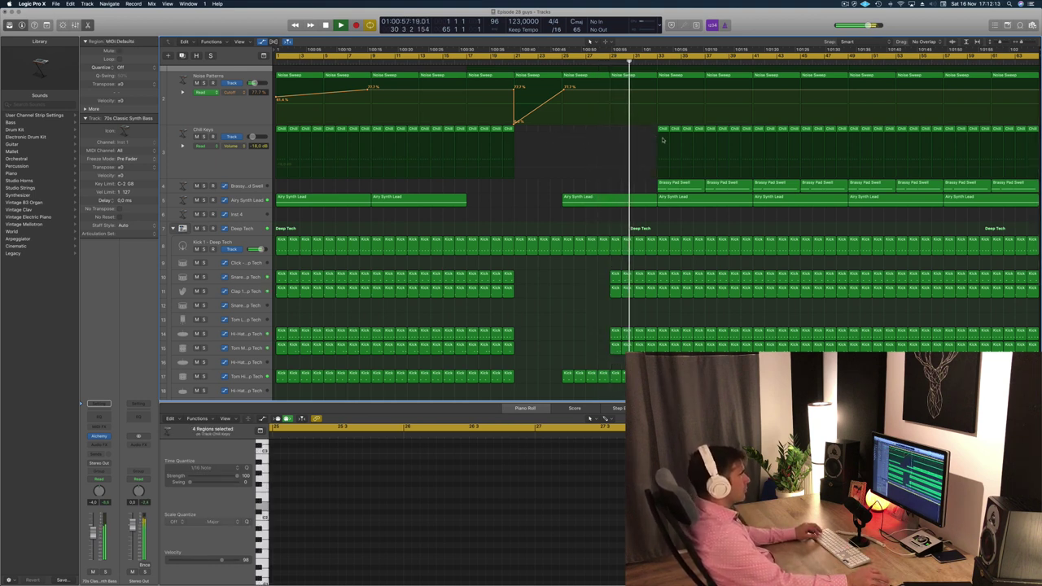
{"action": "left_click_drag", "start_coordinate": [651, 131], "coordinate": [745, 184]}
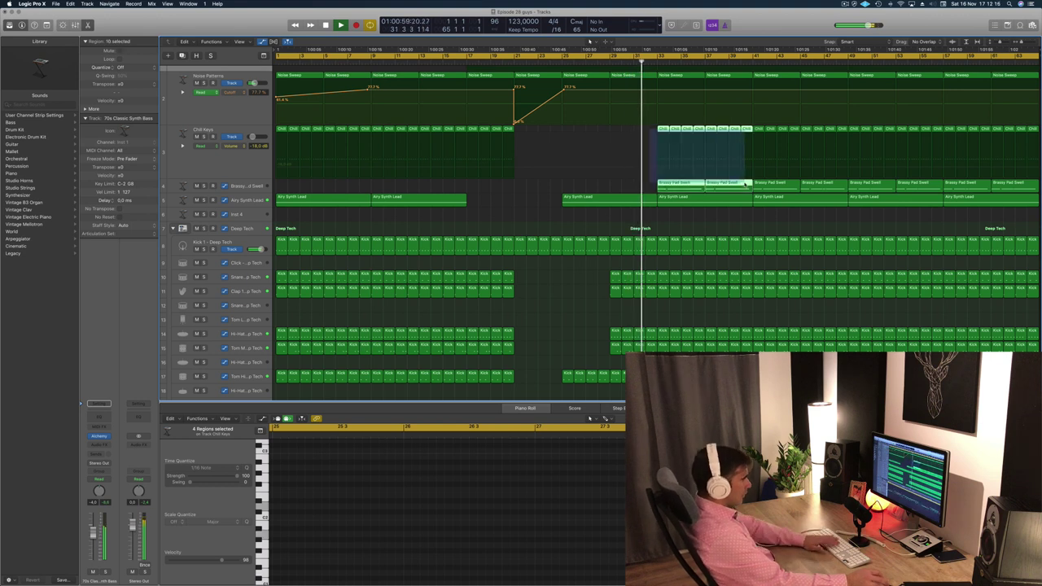
{"action": "key", "text": "Delete"}
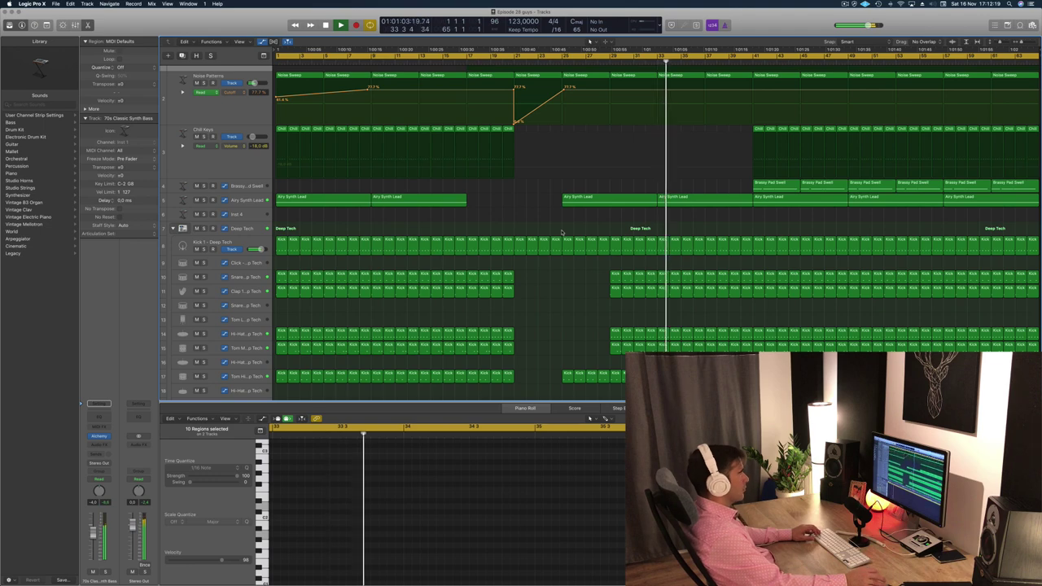
{"action": "scroll", "coordinate": [561, 233], "scroll_direction": "up", "scroll_amount": 3}
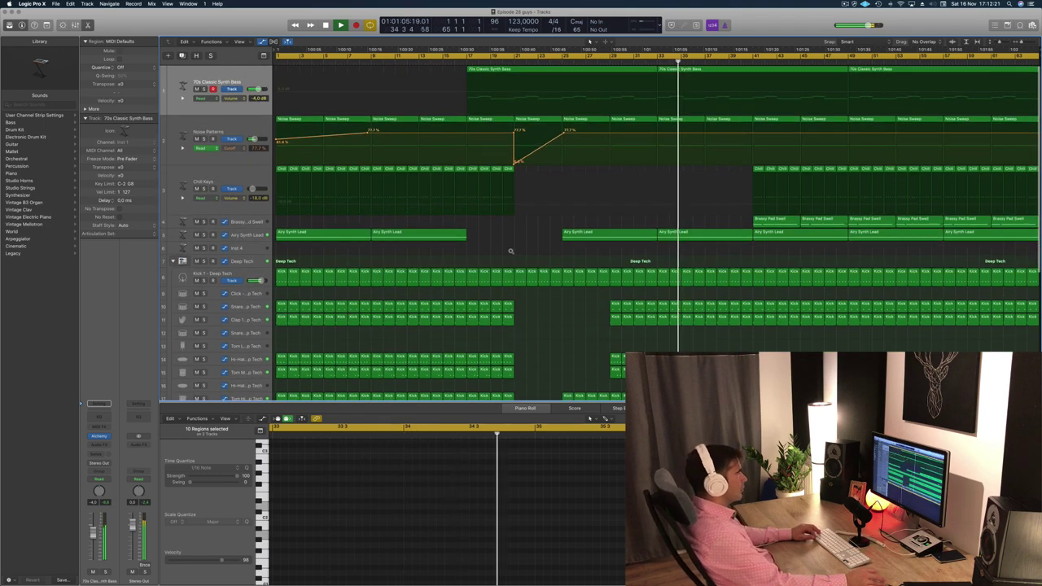
{"action": "key", "text": "space"}
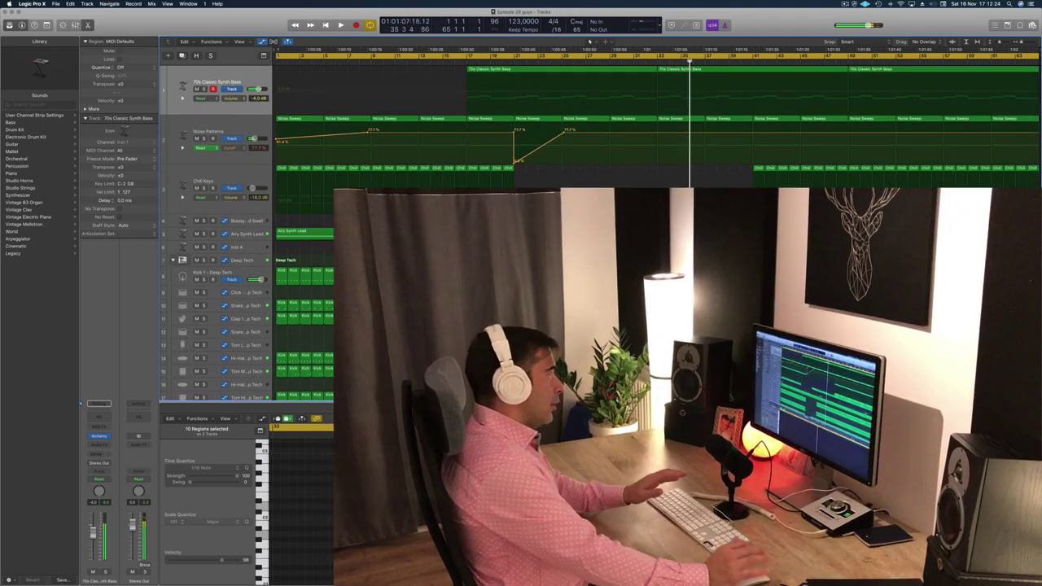